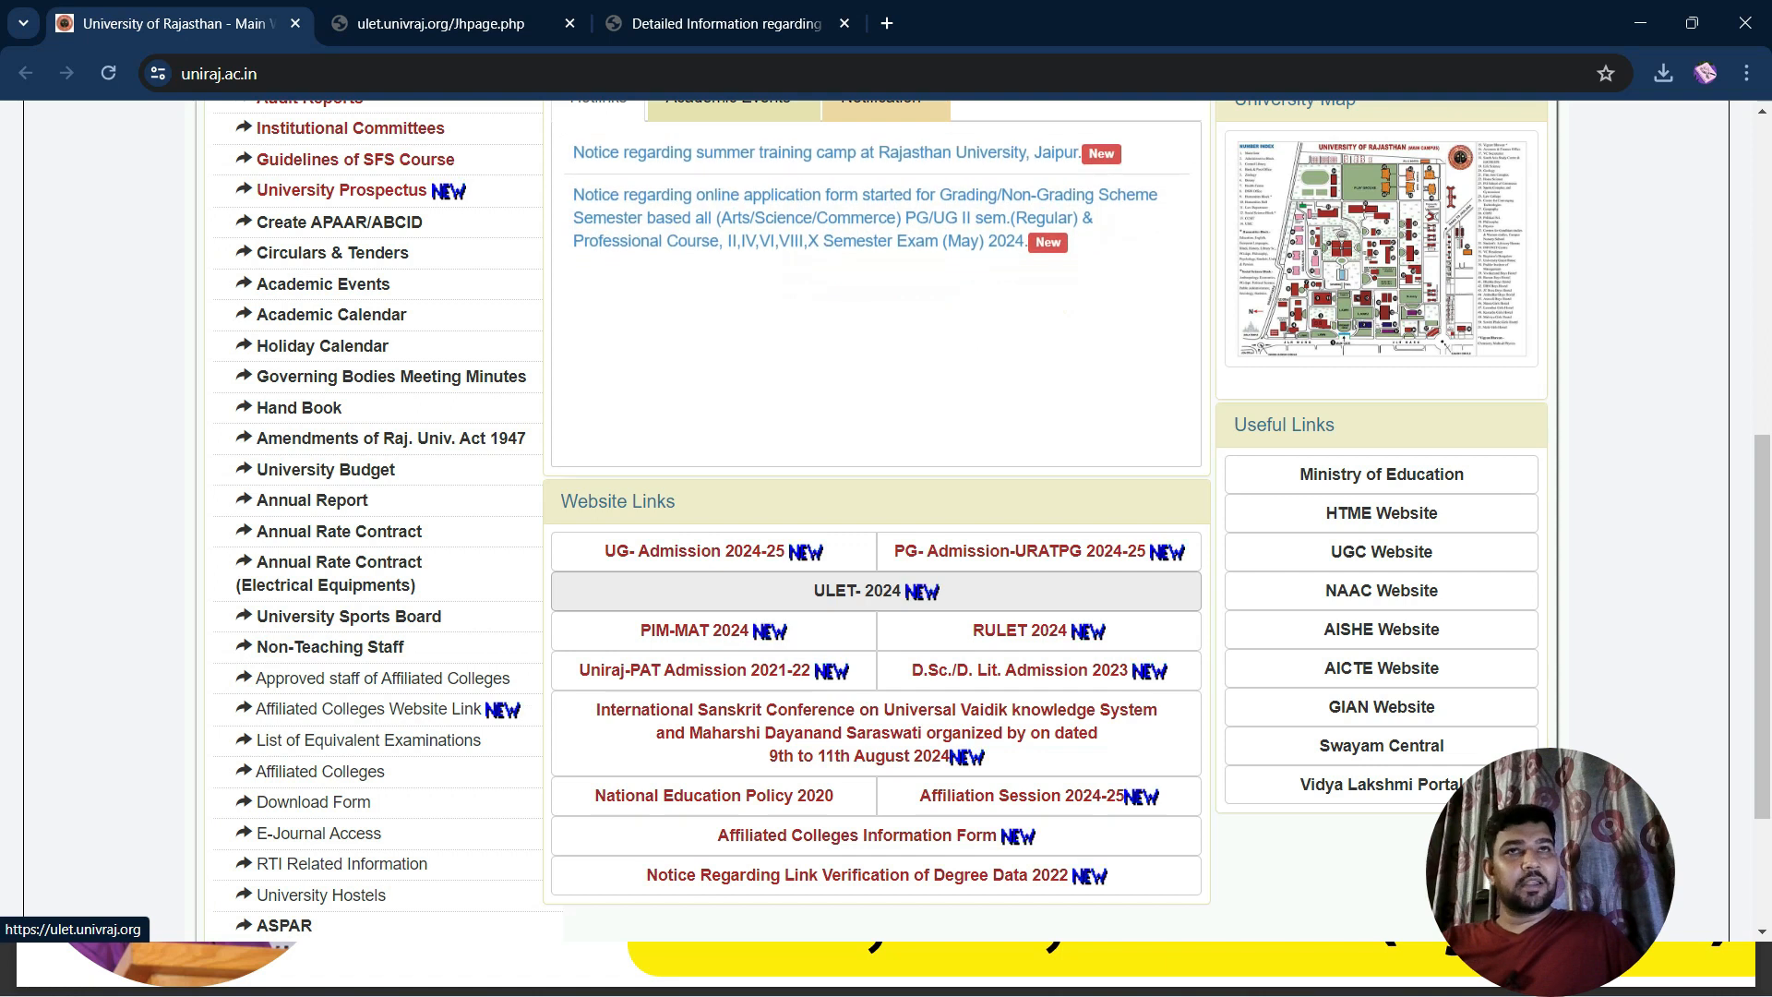
Switch to the ULET-2024 portal's home page from the university website
left_click(443, 24)
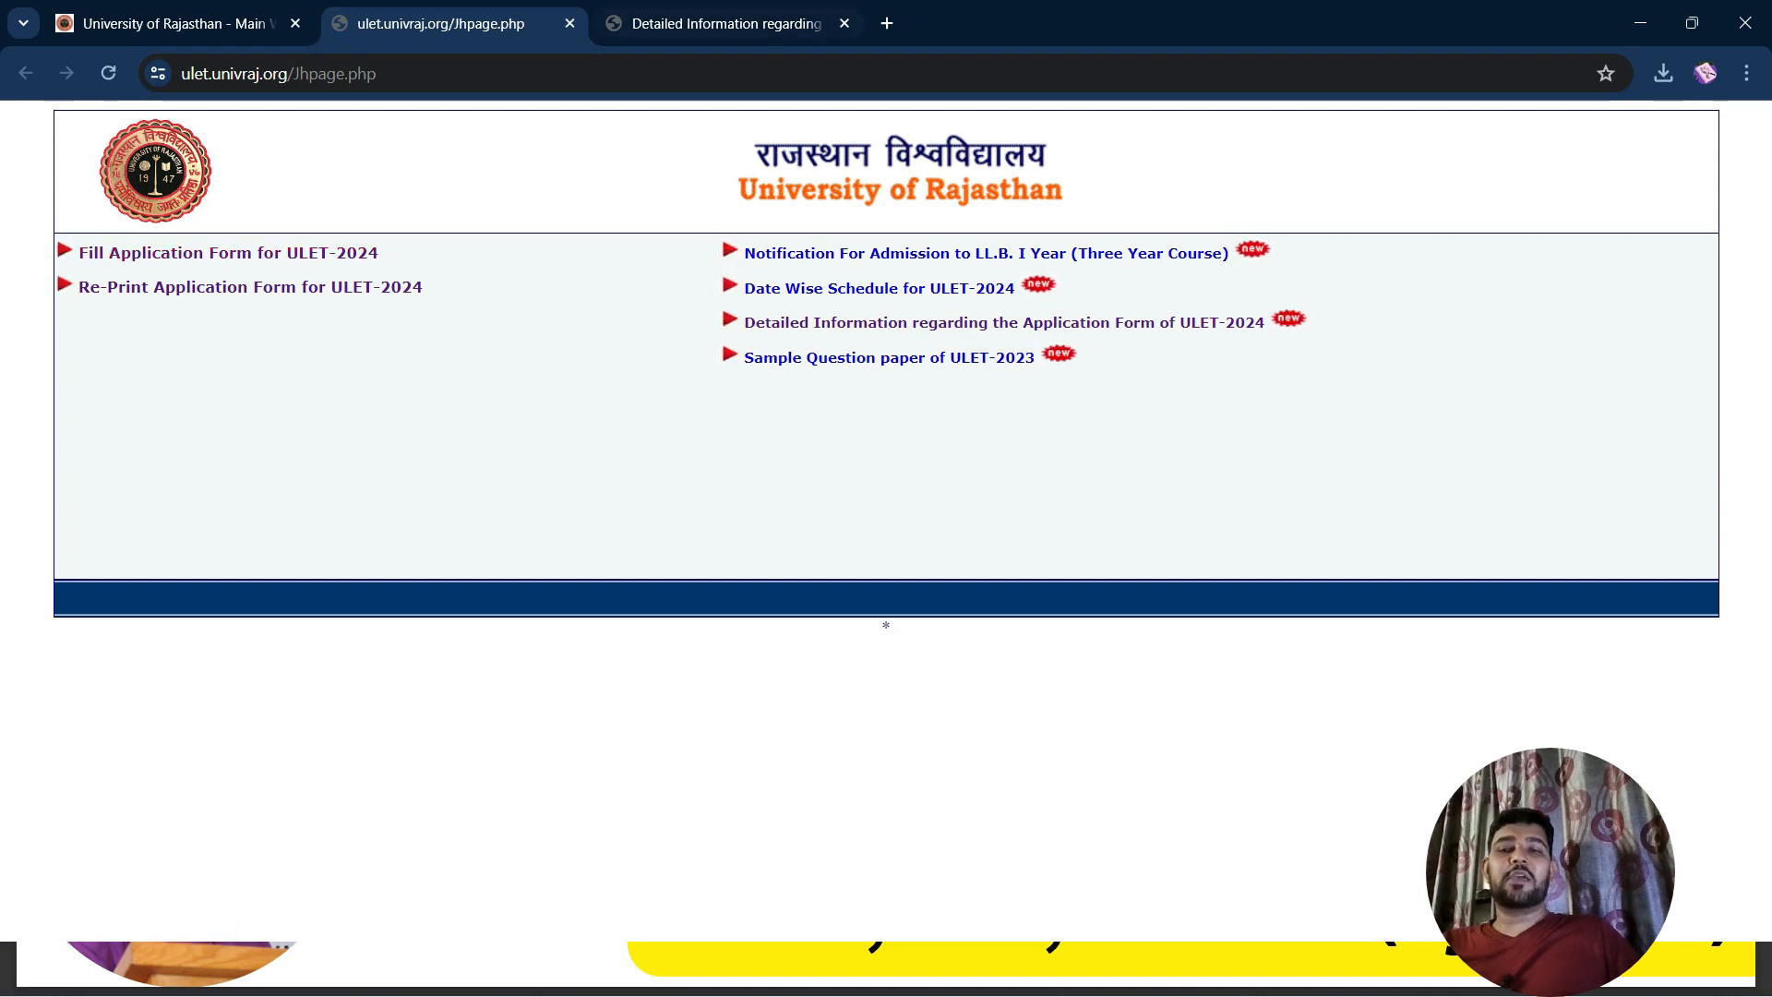
After glancing at the information PDF, enter the candidate's and father's names in Step I
left_click(726, 23)
left_click(443, 23)
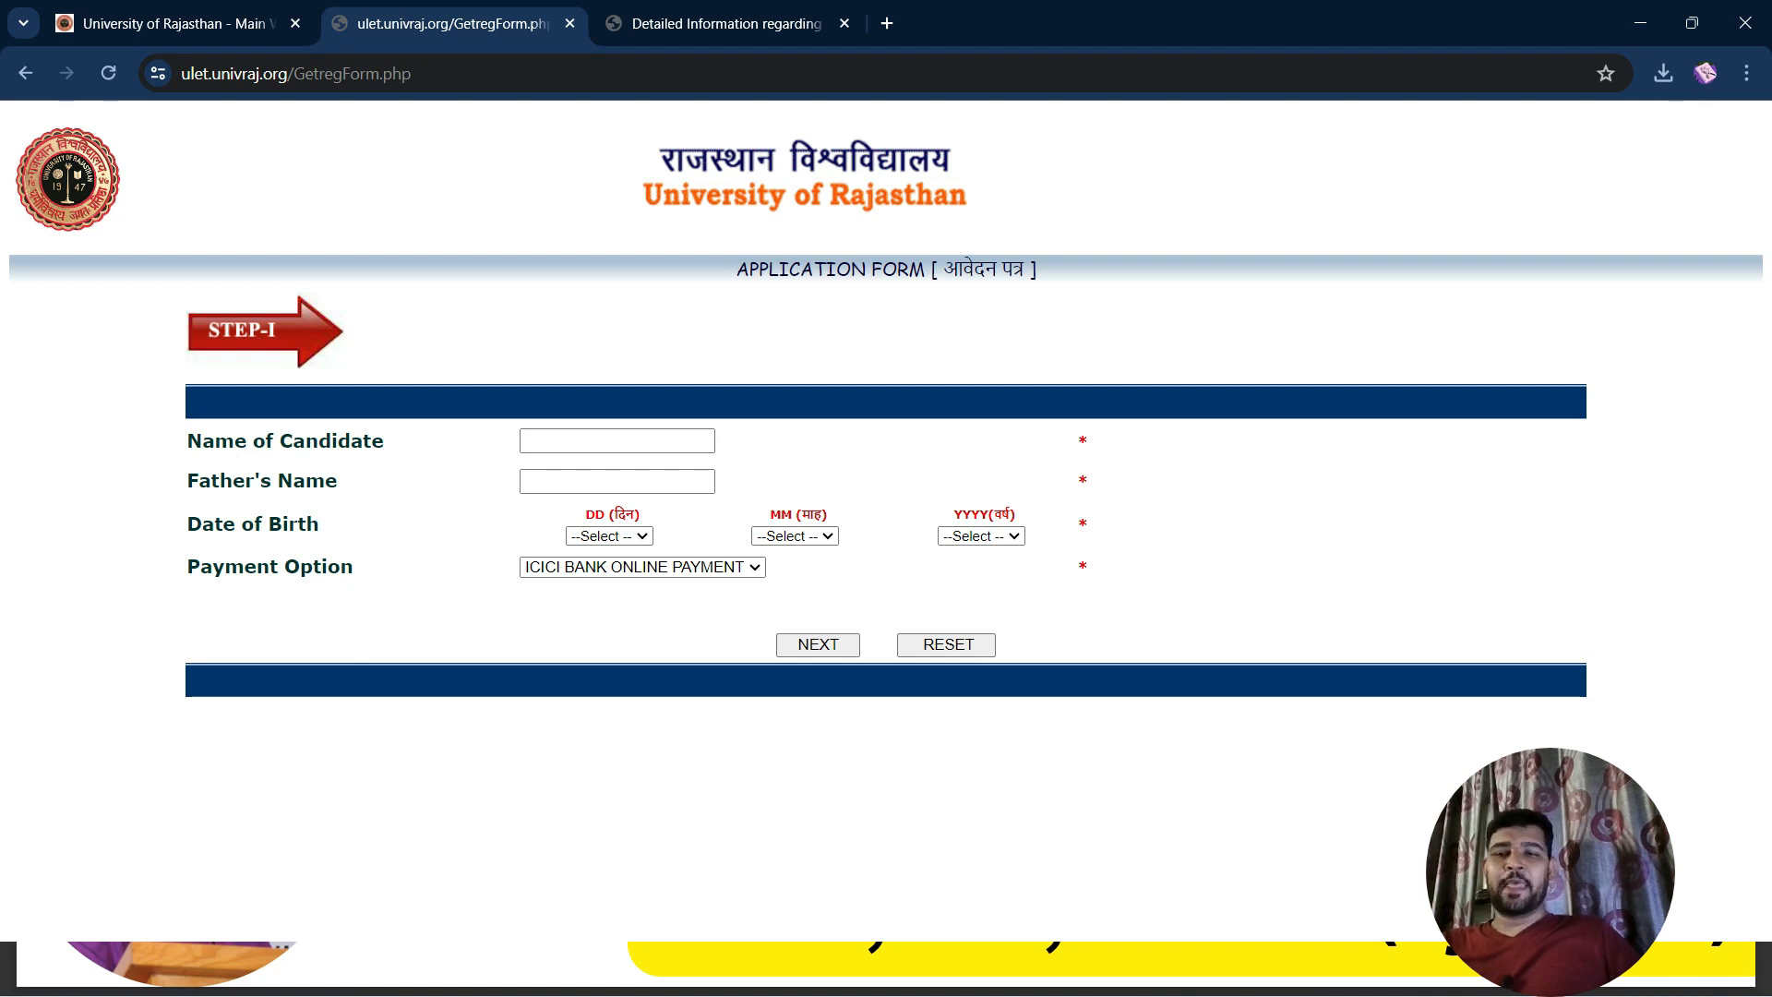
left_click(616, 441)
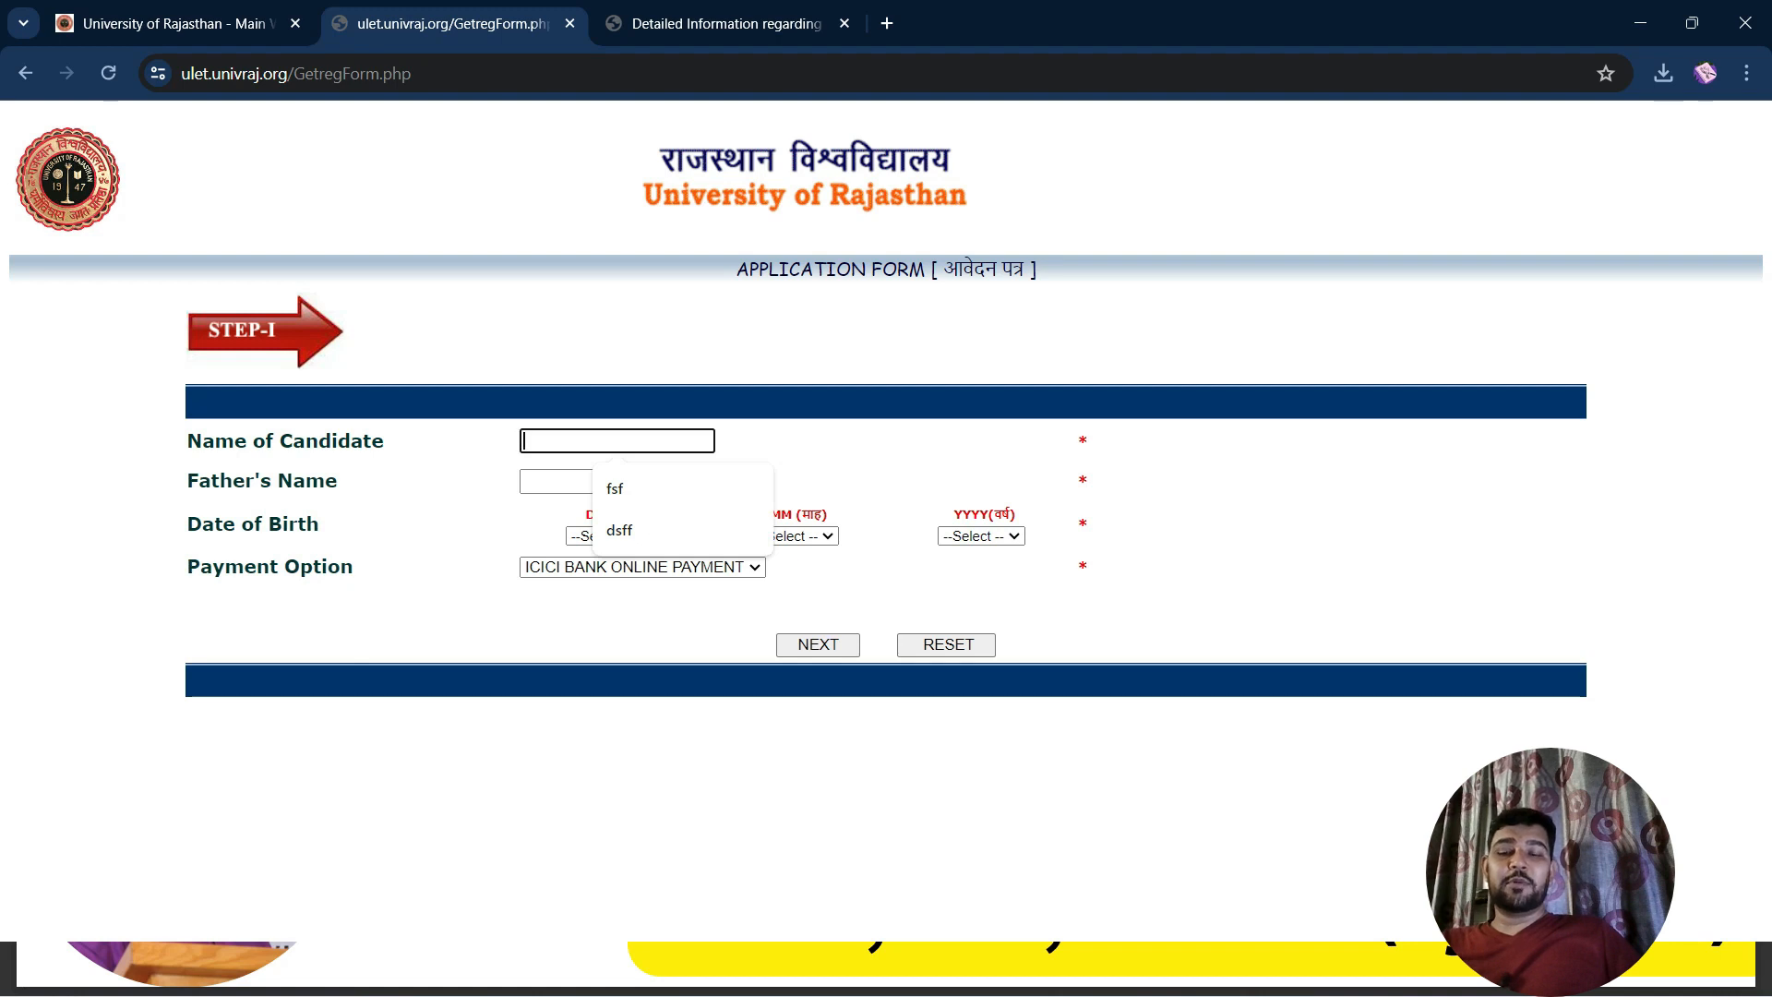
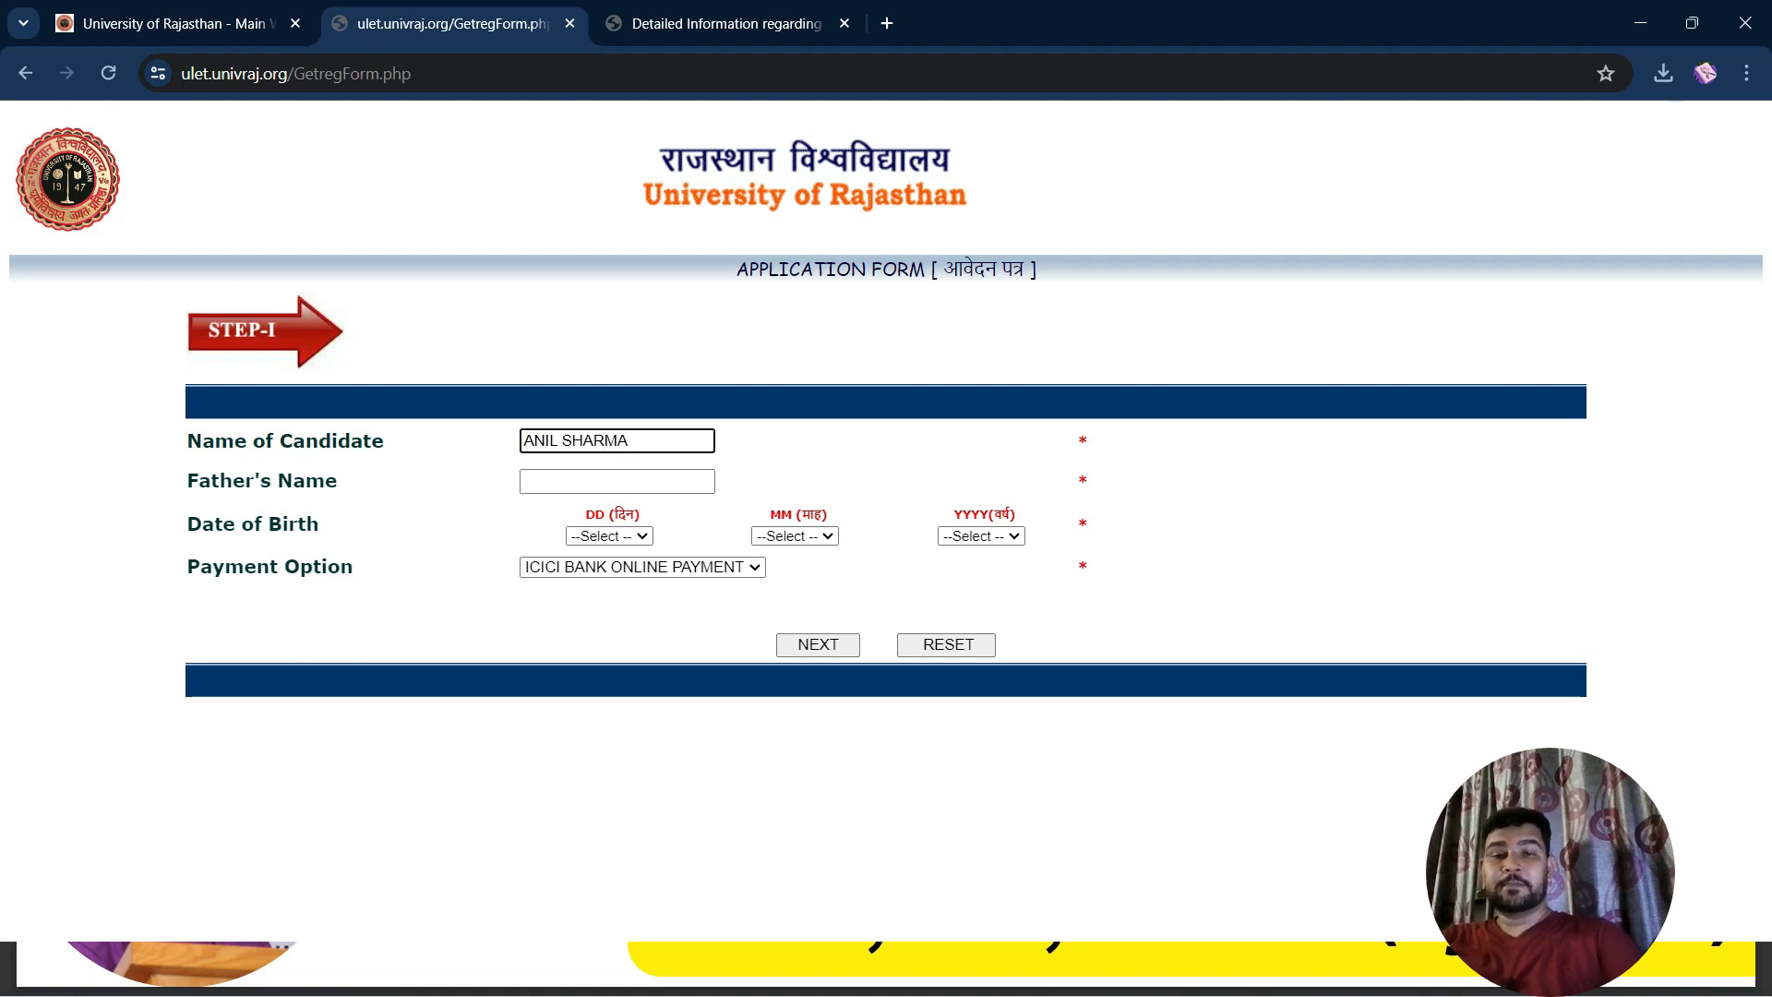
left_click(617, 481)
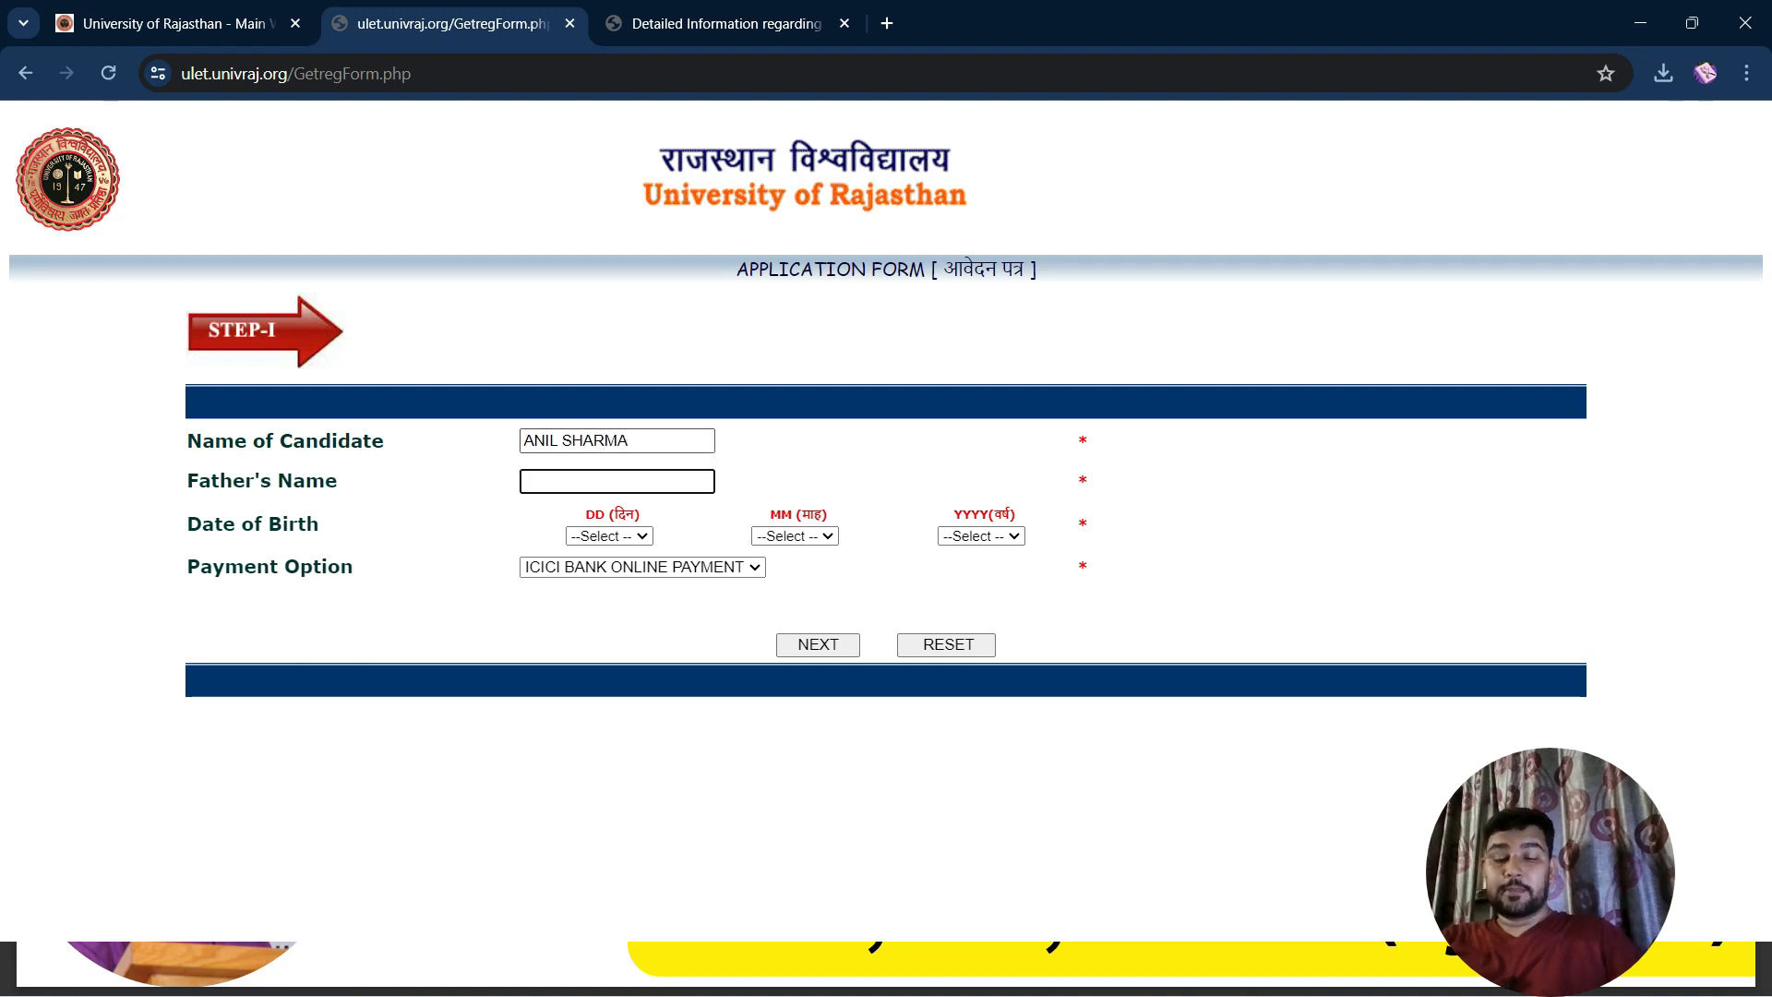
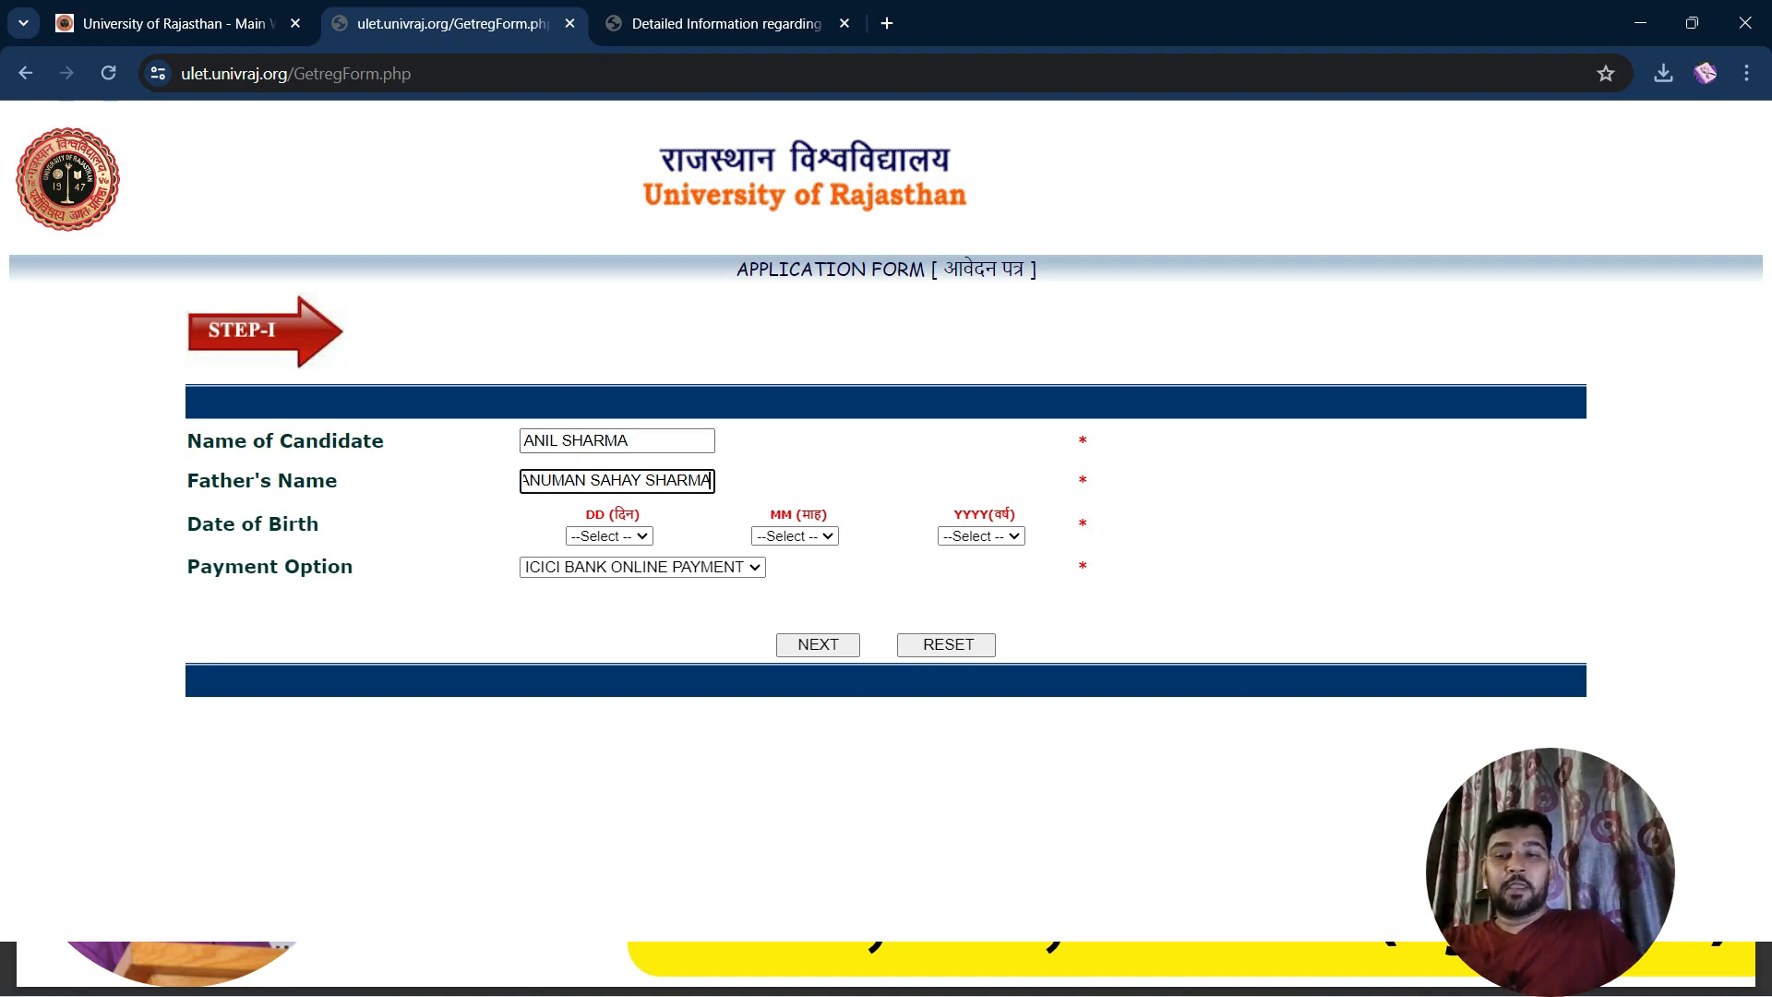
Set the date of birth to 01 Jan 2000 and submit Step I
left_click(609, 536)
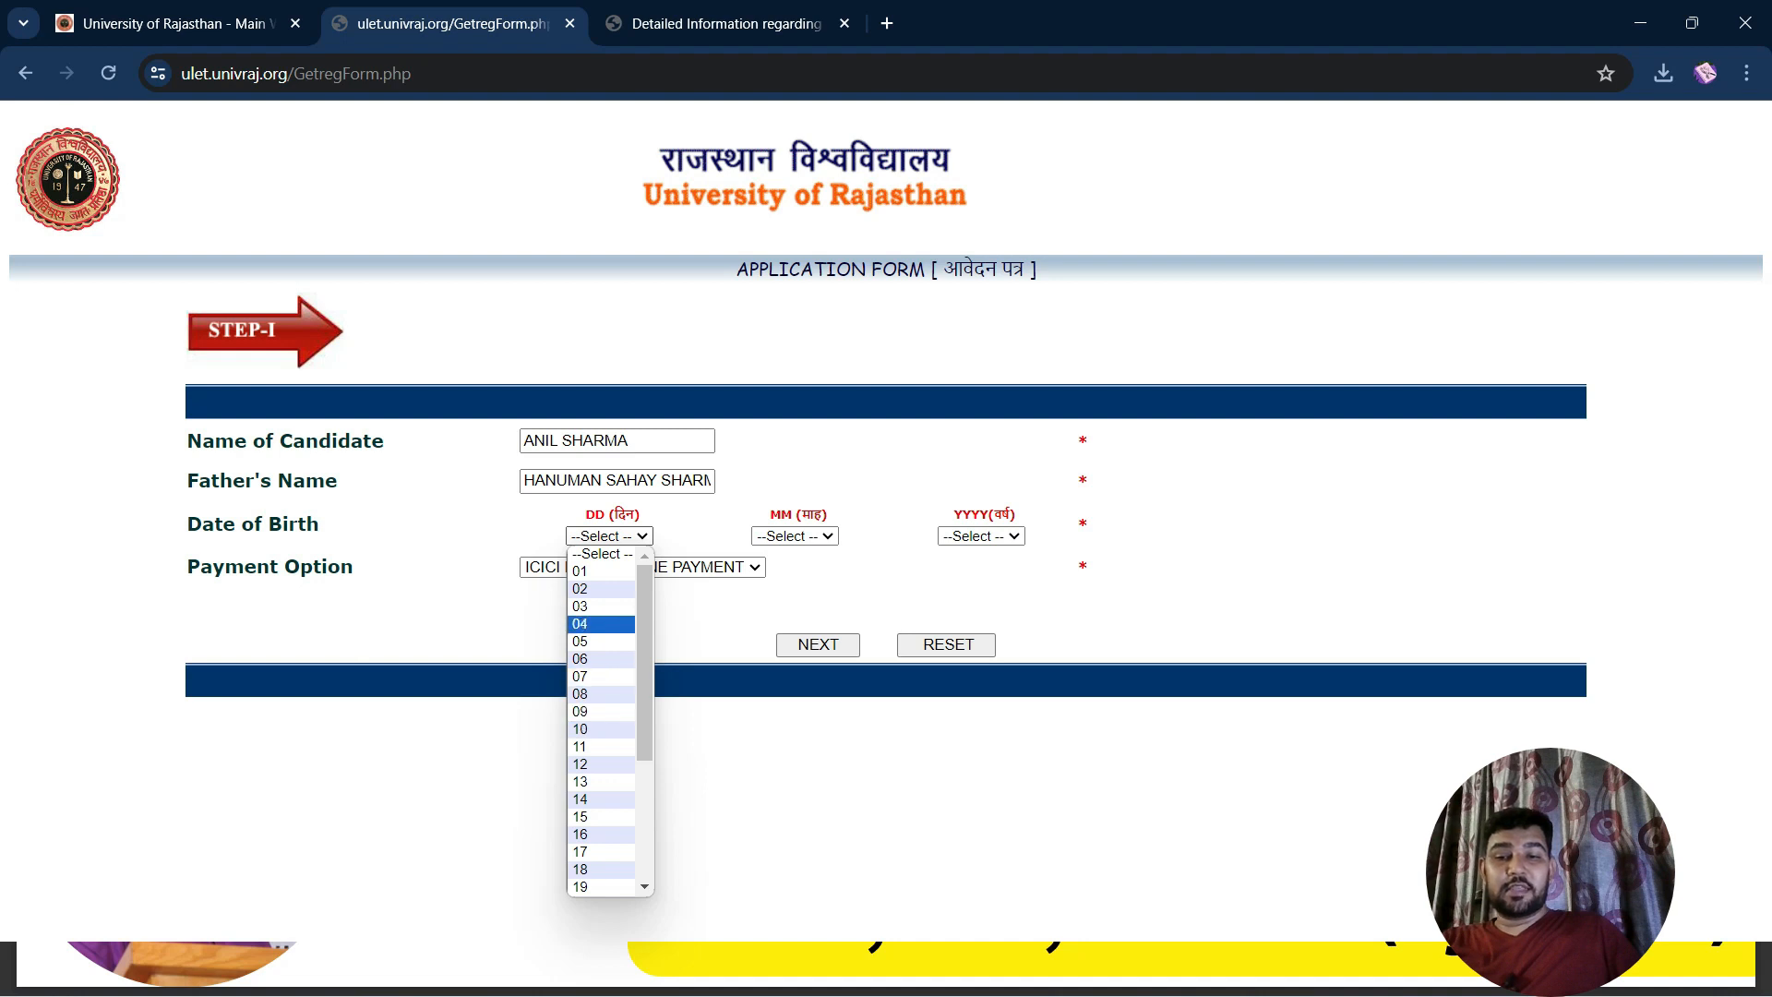
left_click(600, 572)
left_click(795, 537)
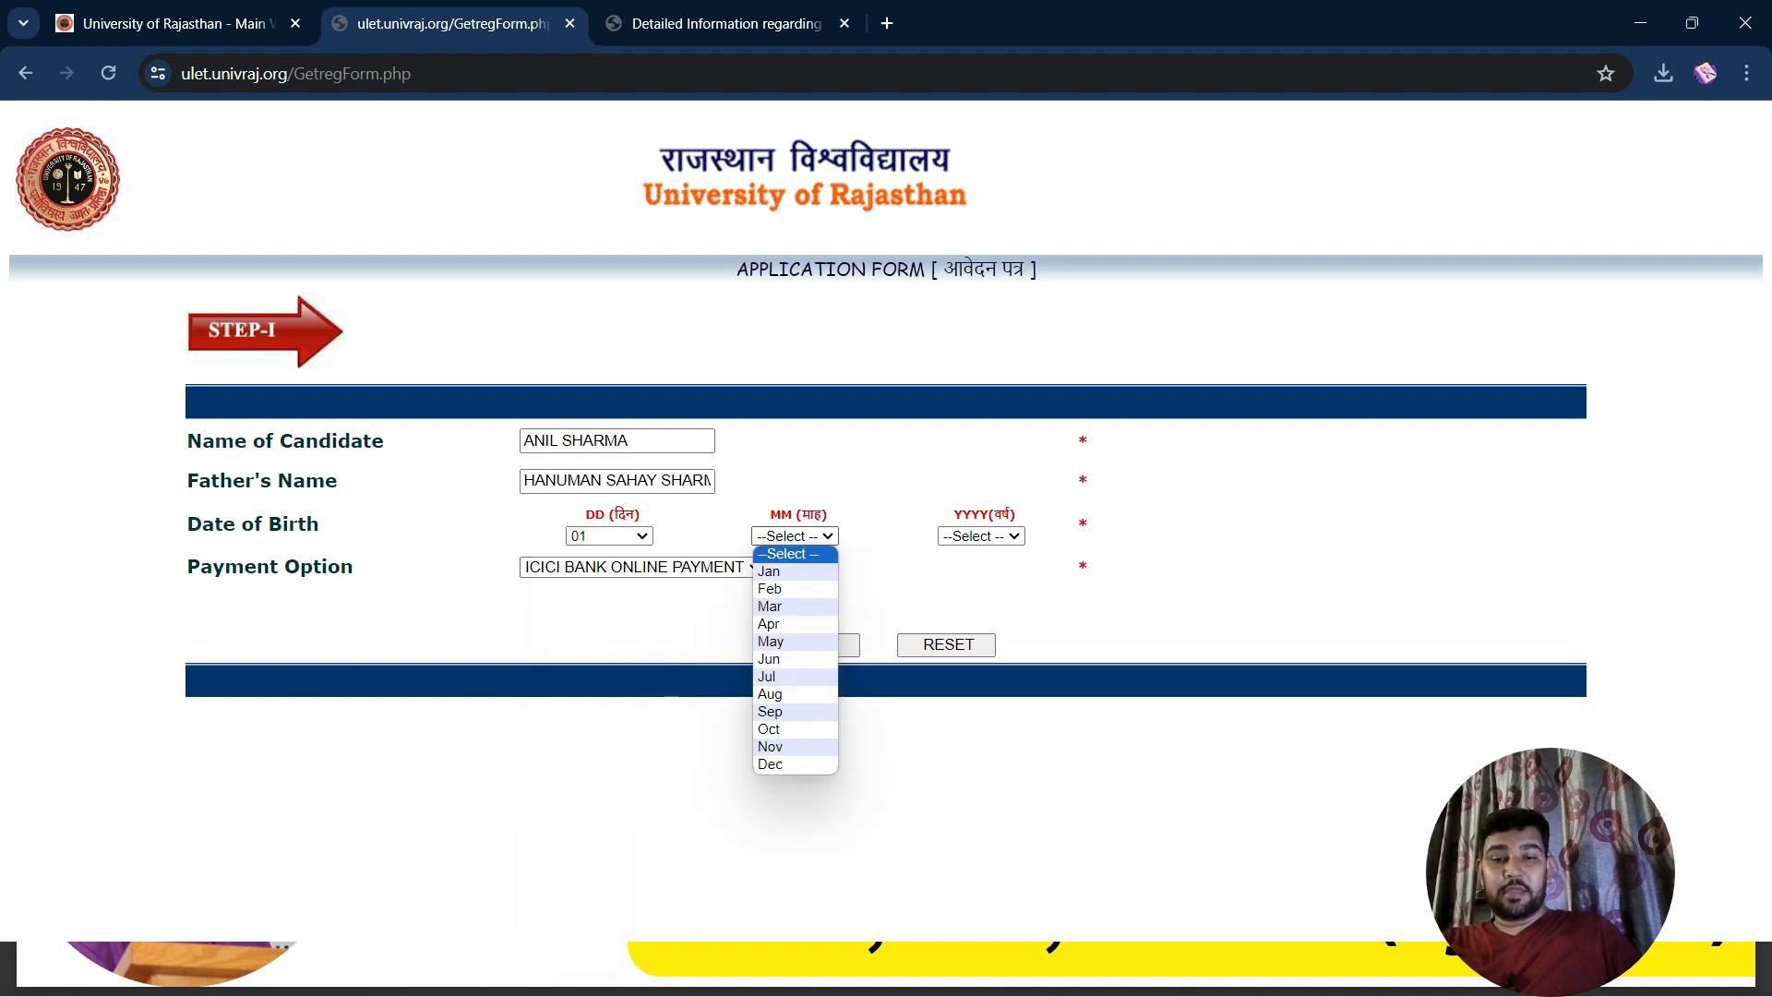
left_click(785, 571)
left_click(982, 536)
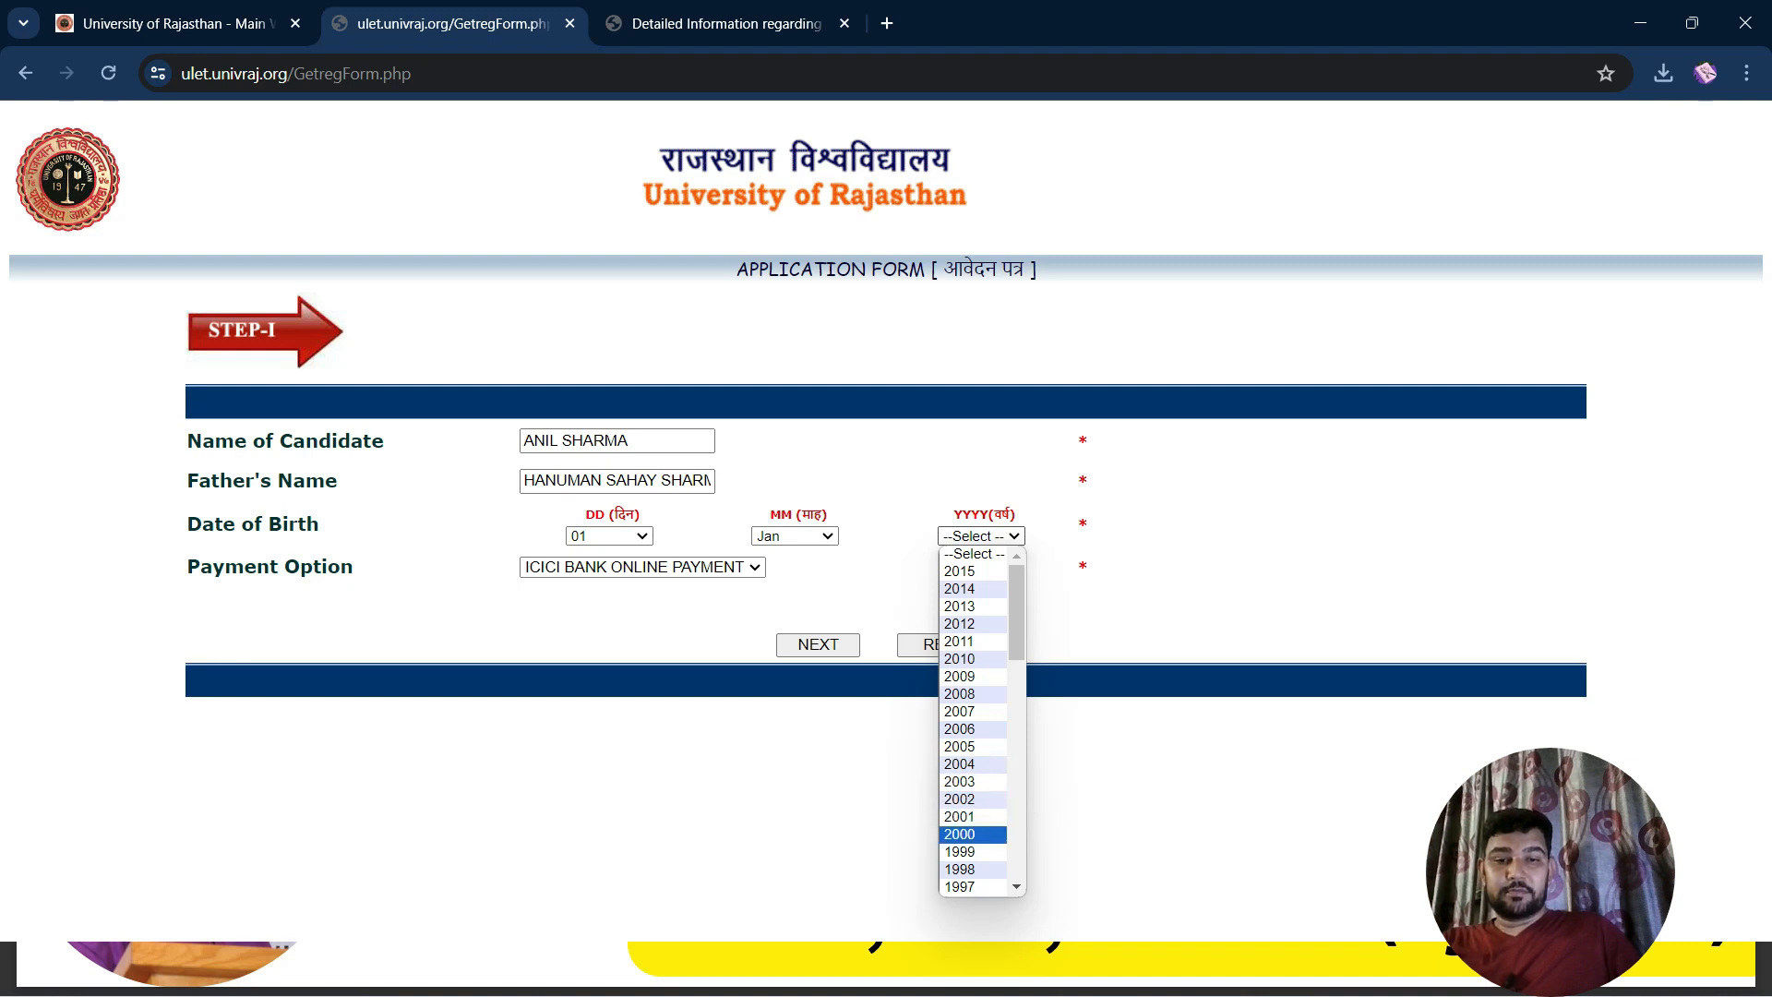
left_click(969, 833)
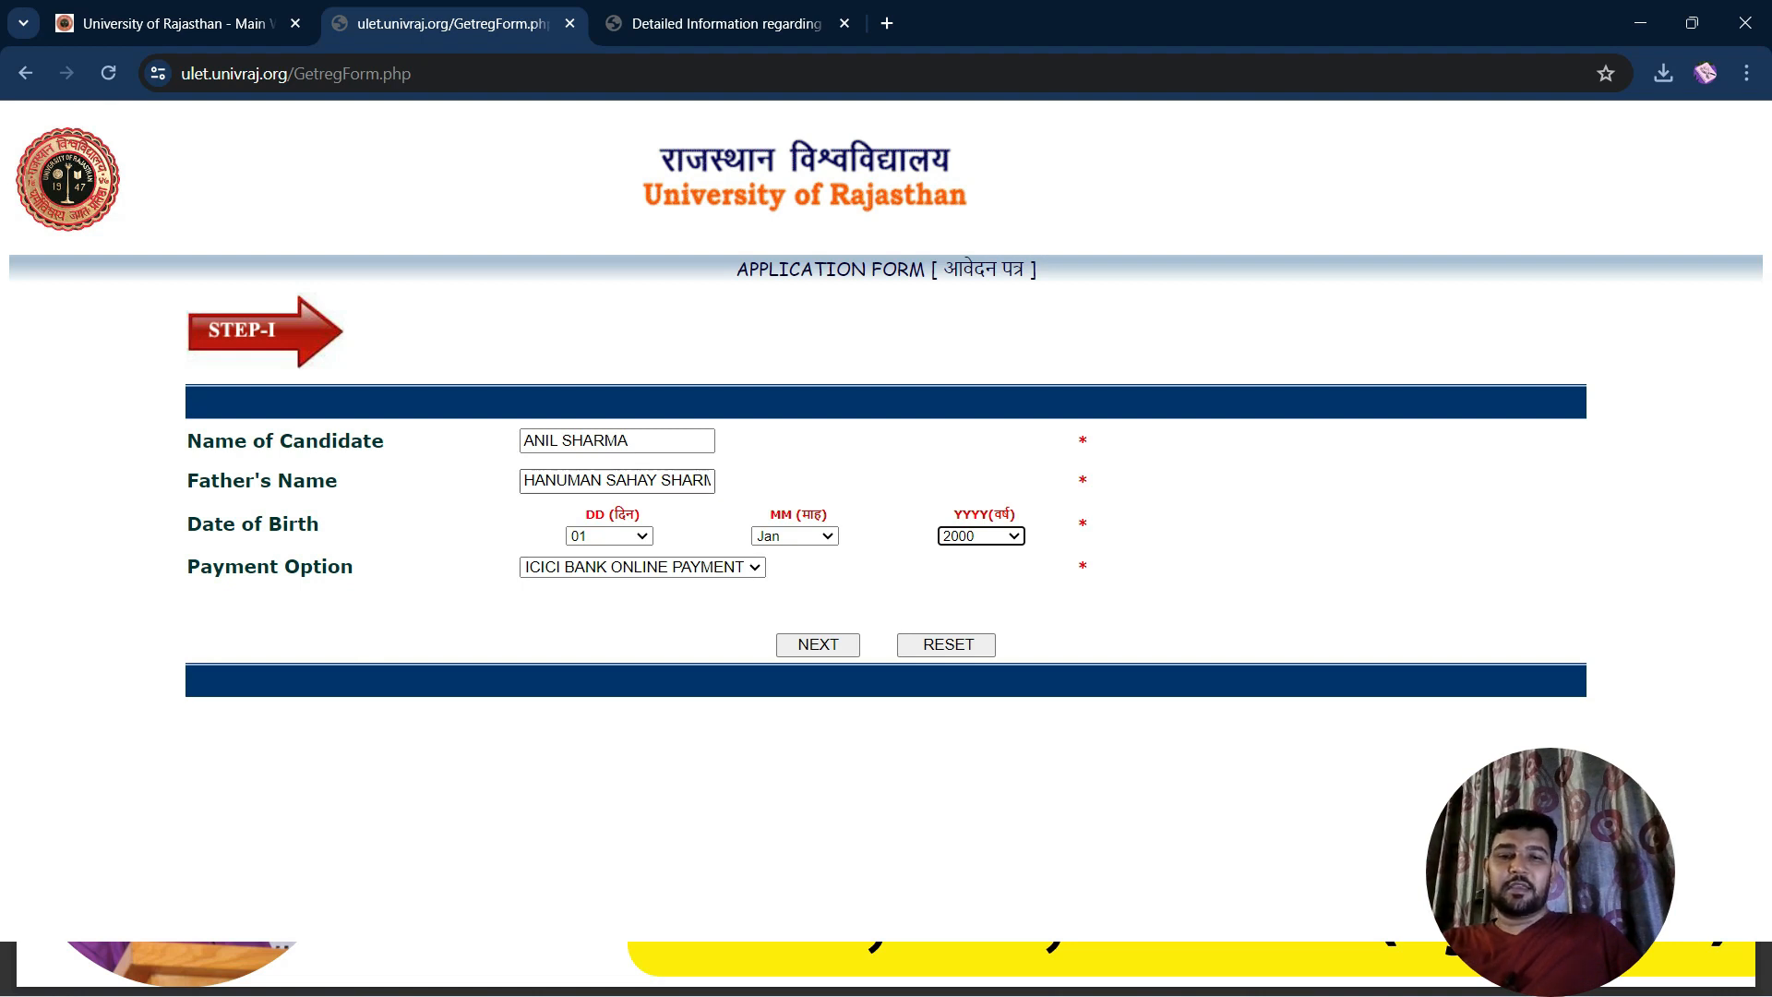
left_click(818, 645)
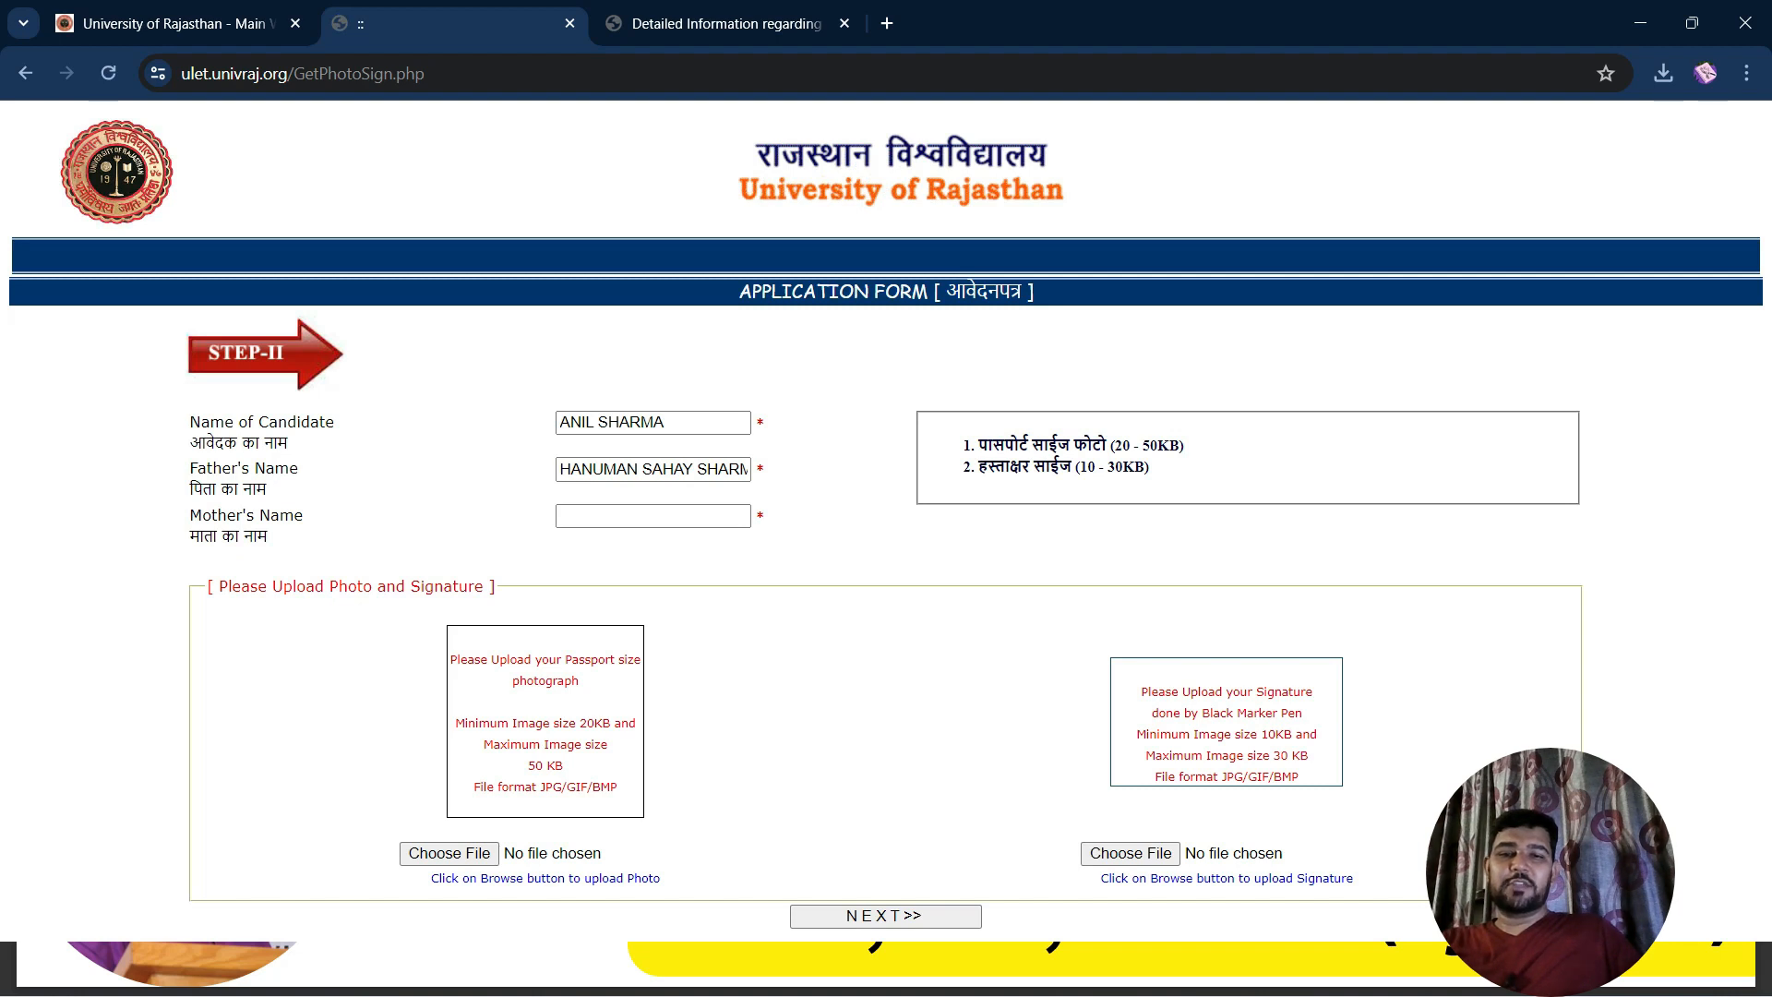
Fill in the mother's name on the Step II form and start choosing the passport photo
left_click(654, 516)
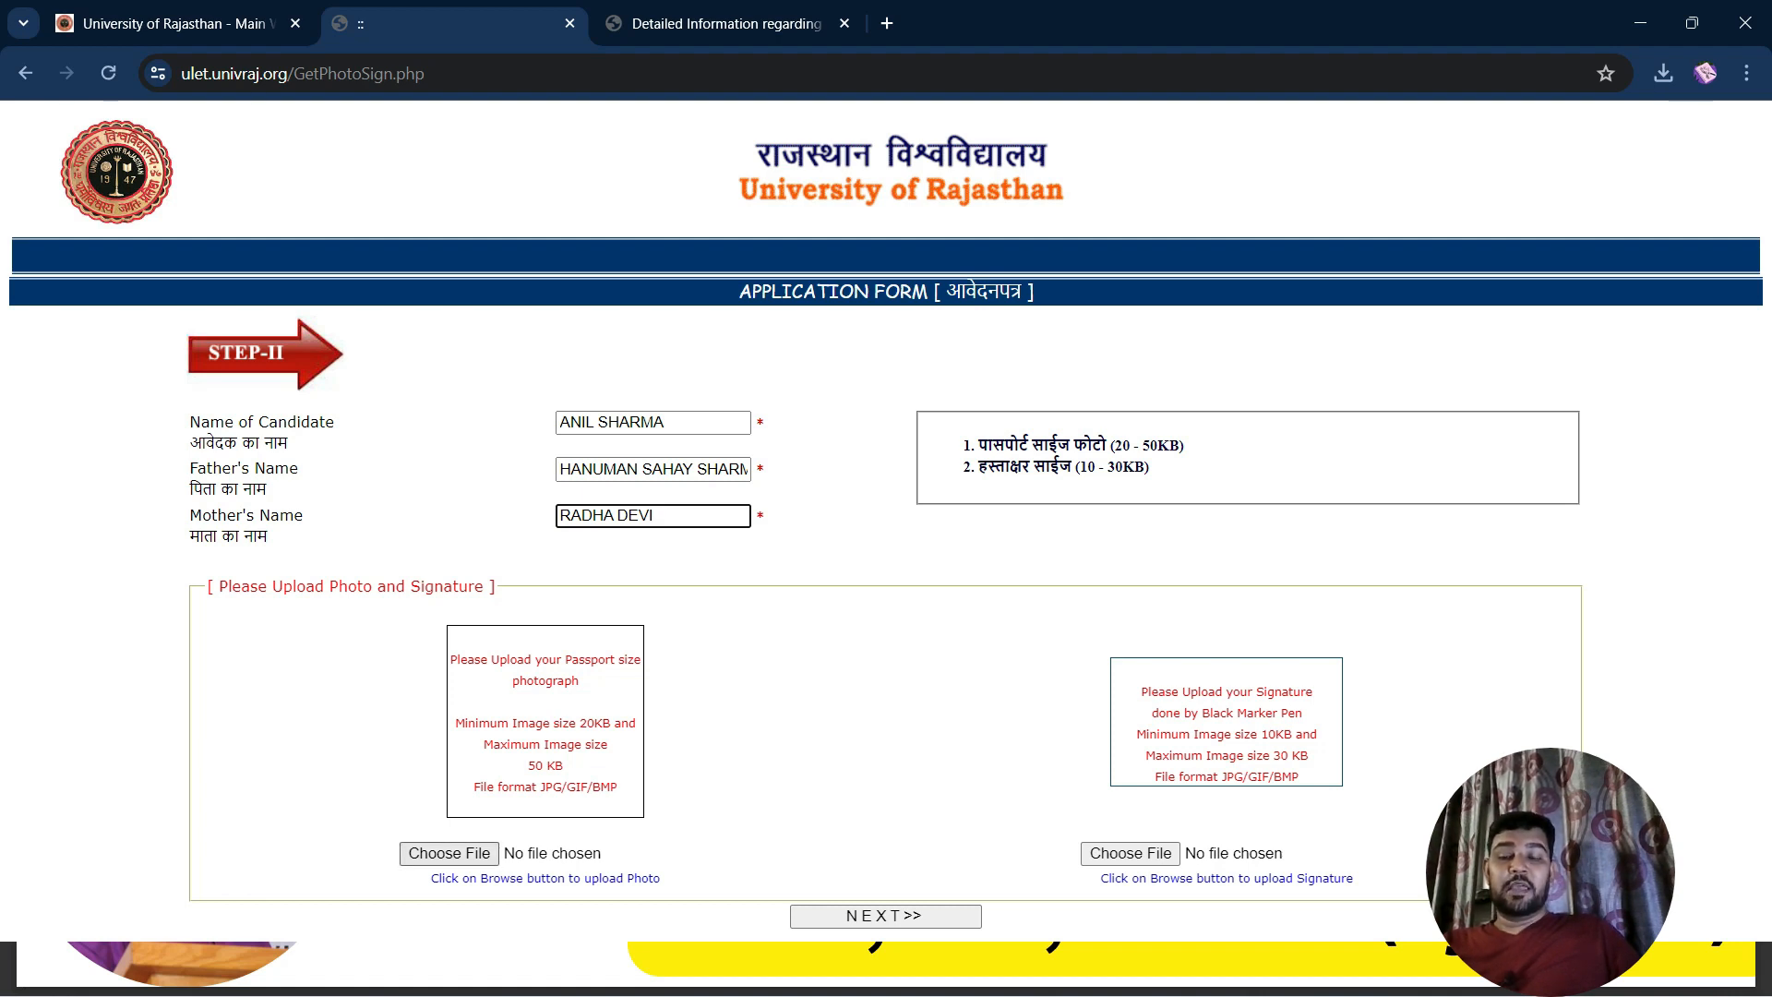
left_click(449, 853)
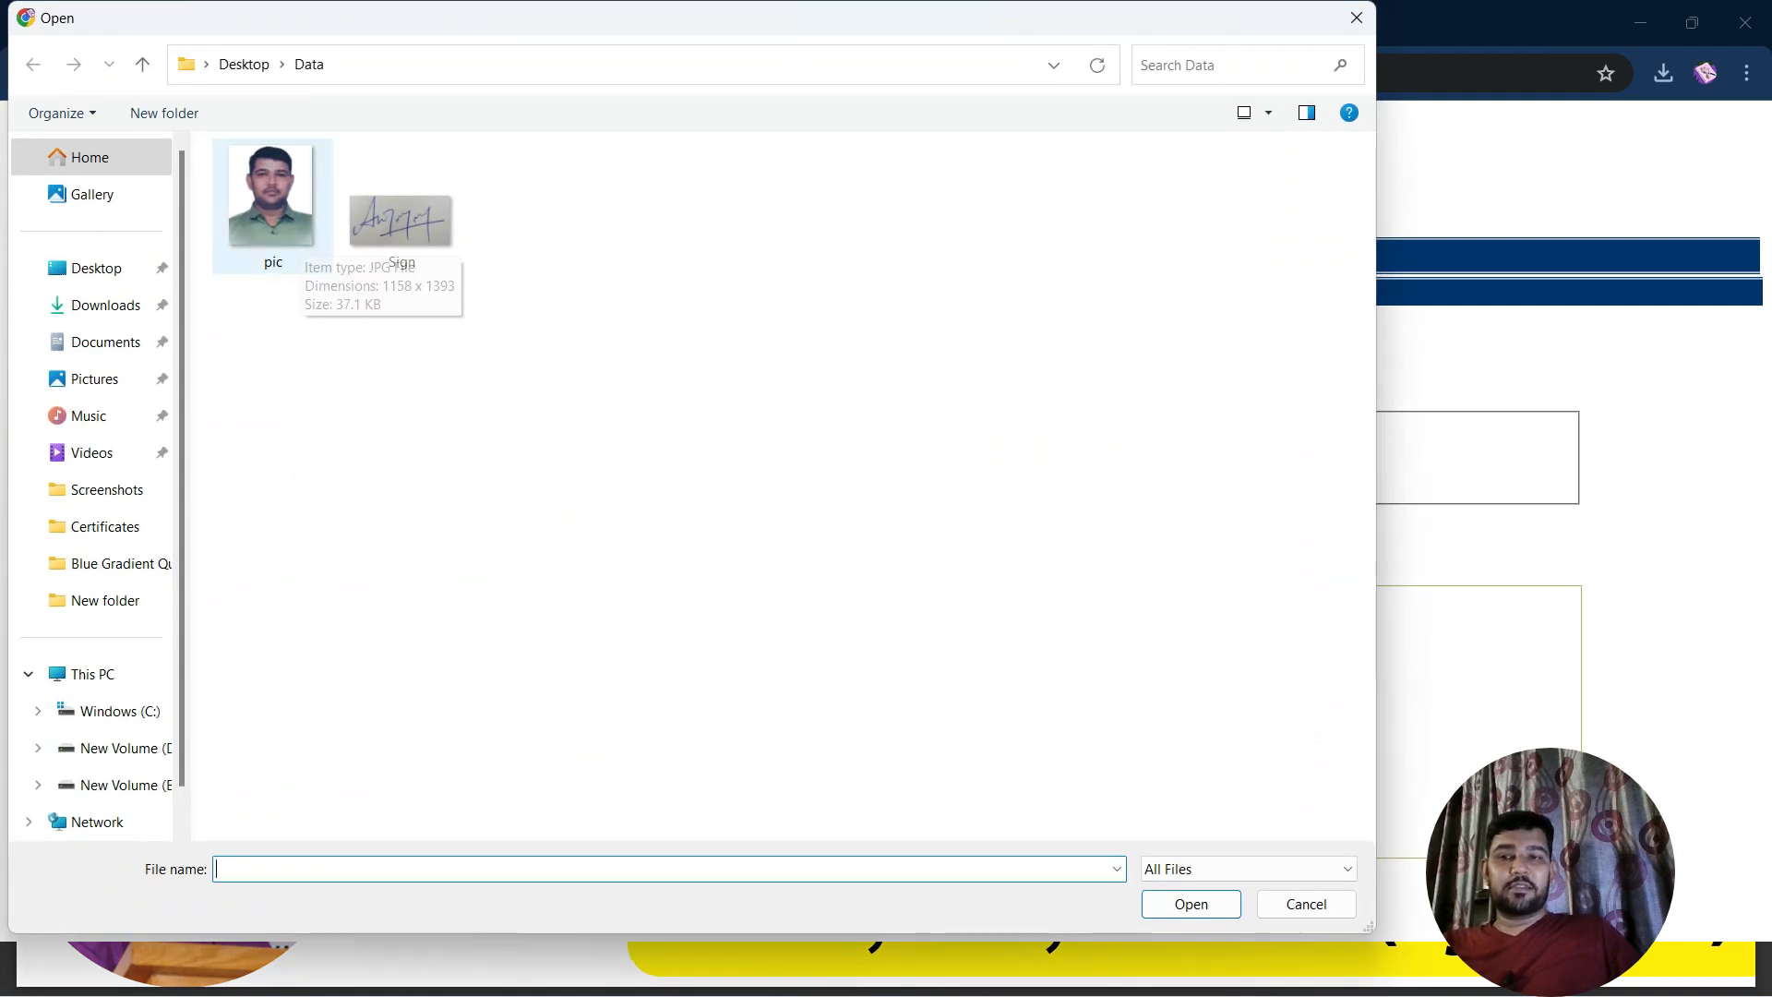
Attach pic.jpg as the photo and Sign.jpg as the signature, then continue to Step III
left_click(299, 232)
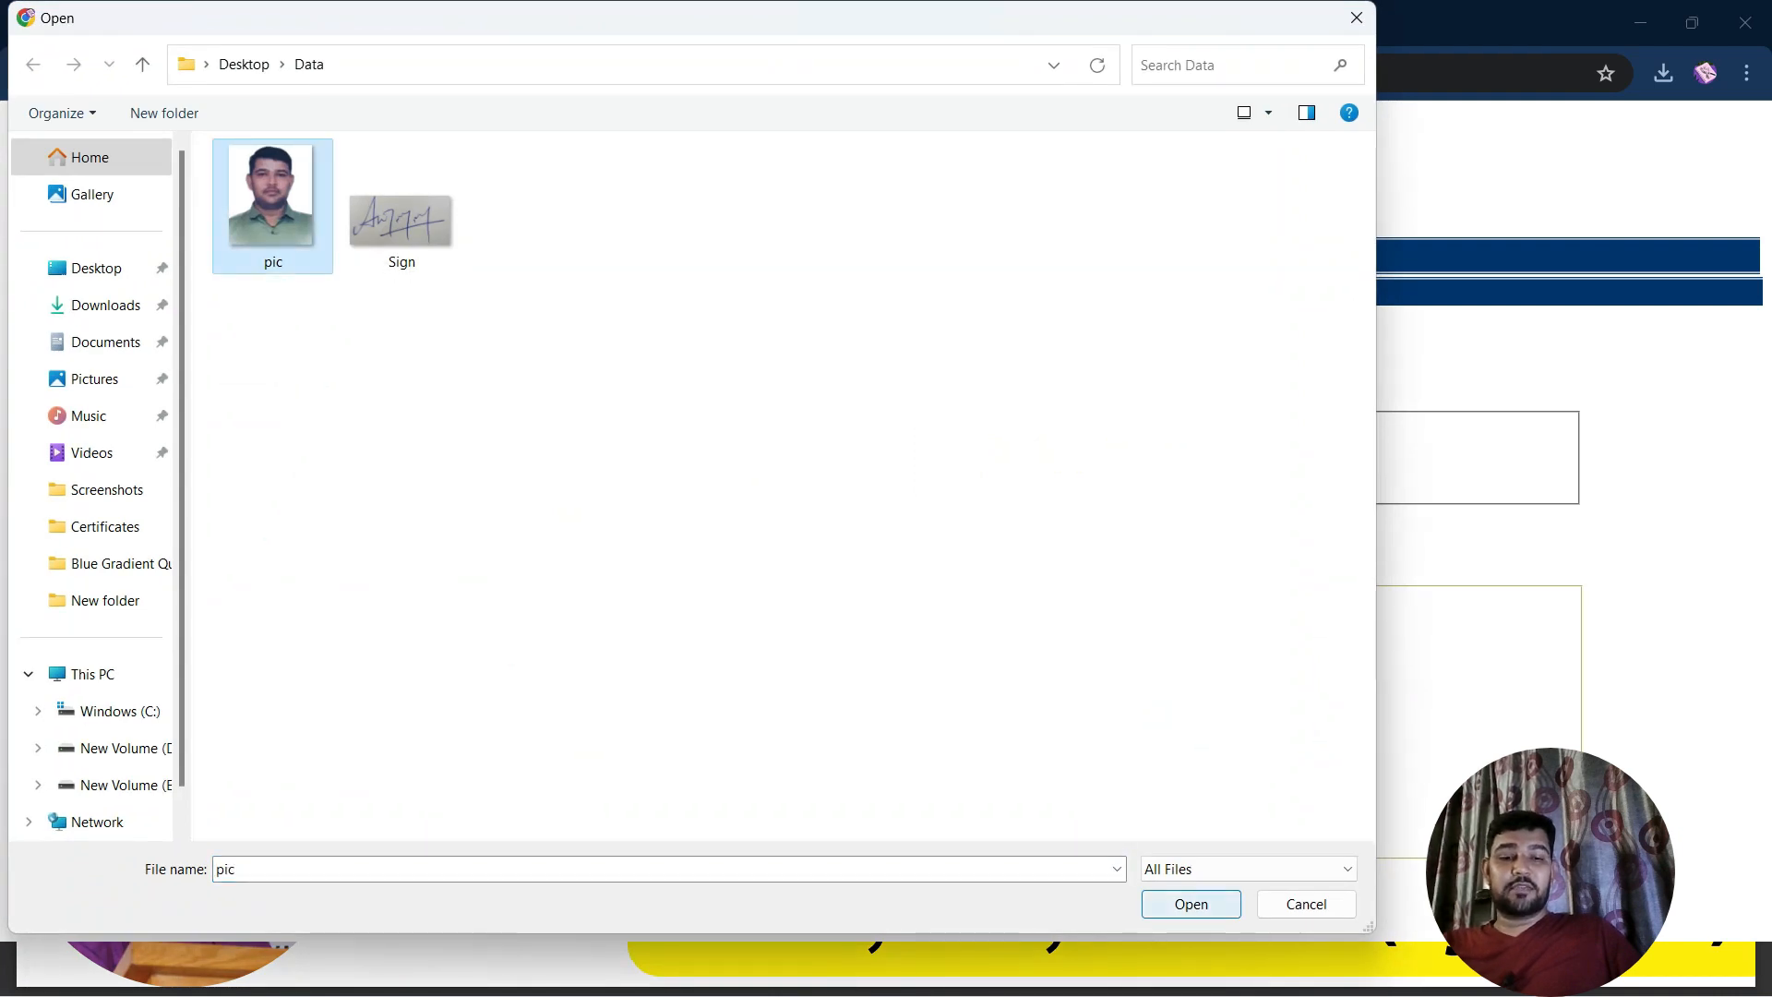
left_click(1191, 905)
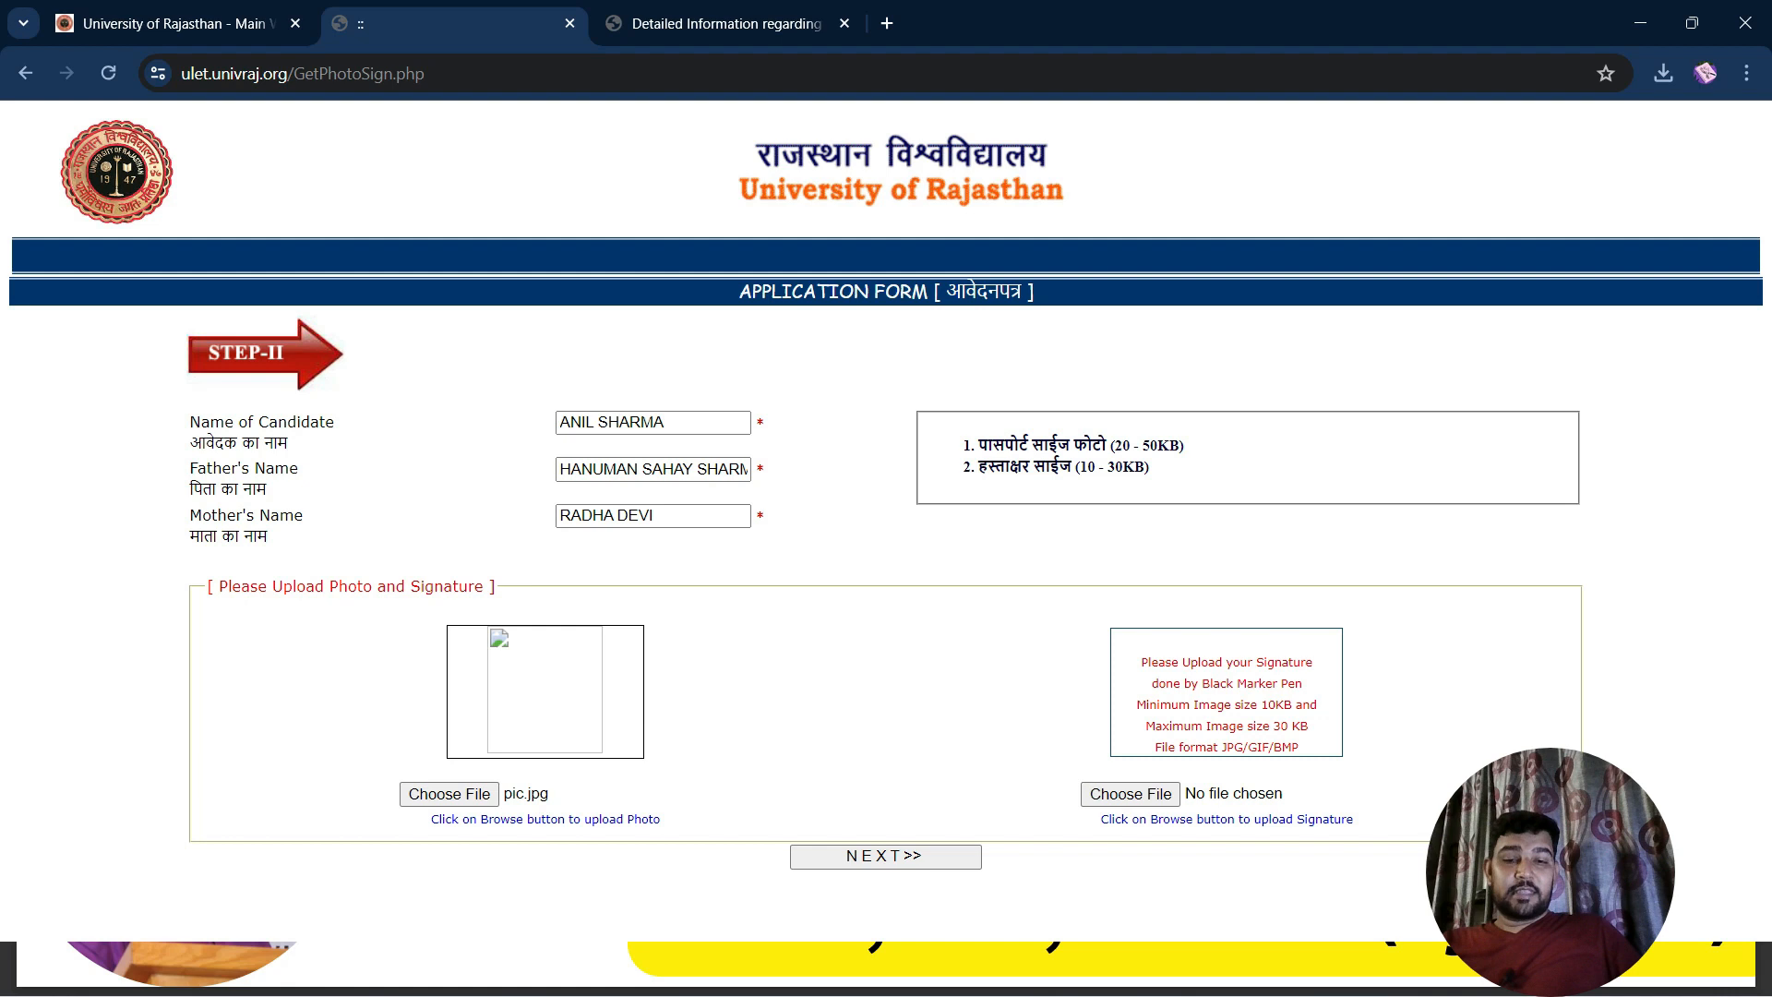
left_click(1131, 794)
left_click(401, 208)
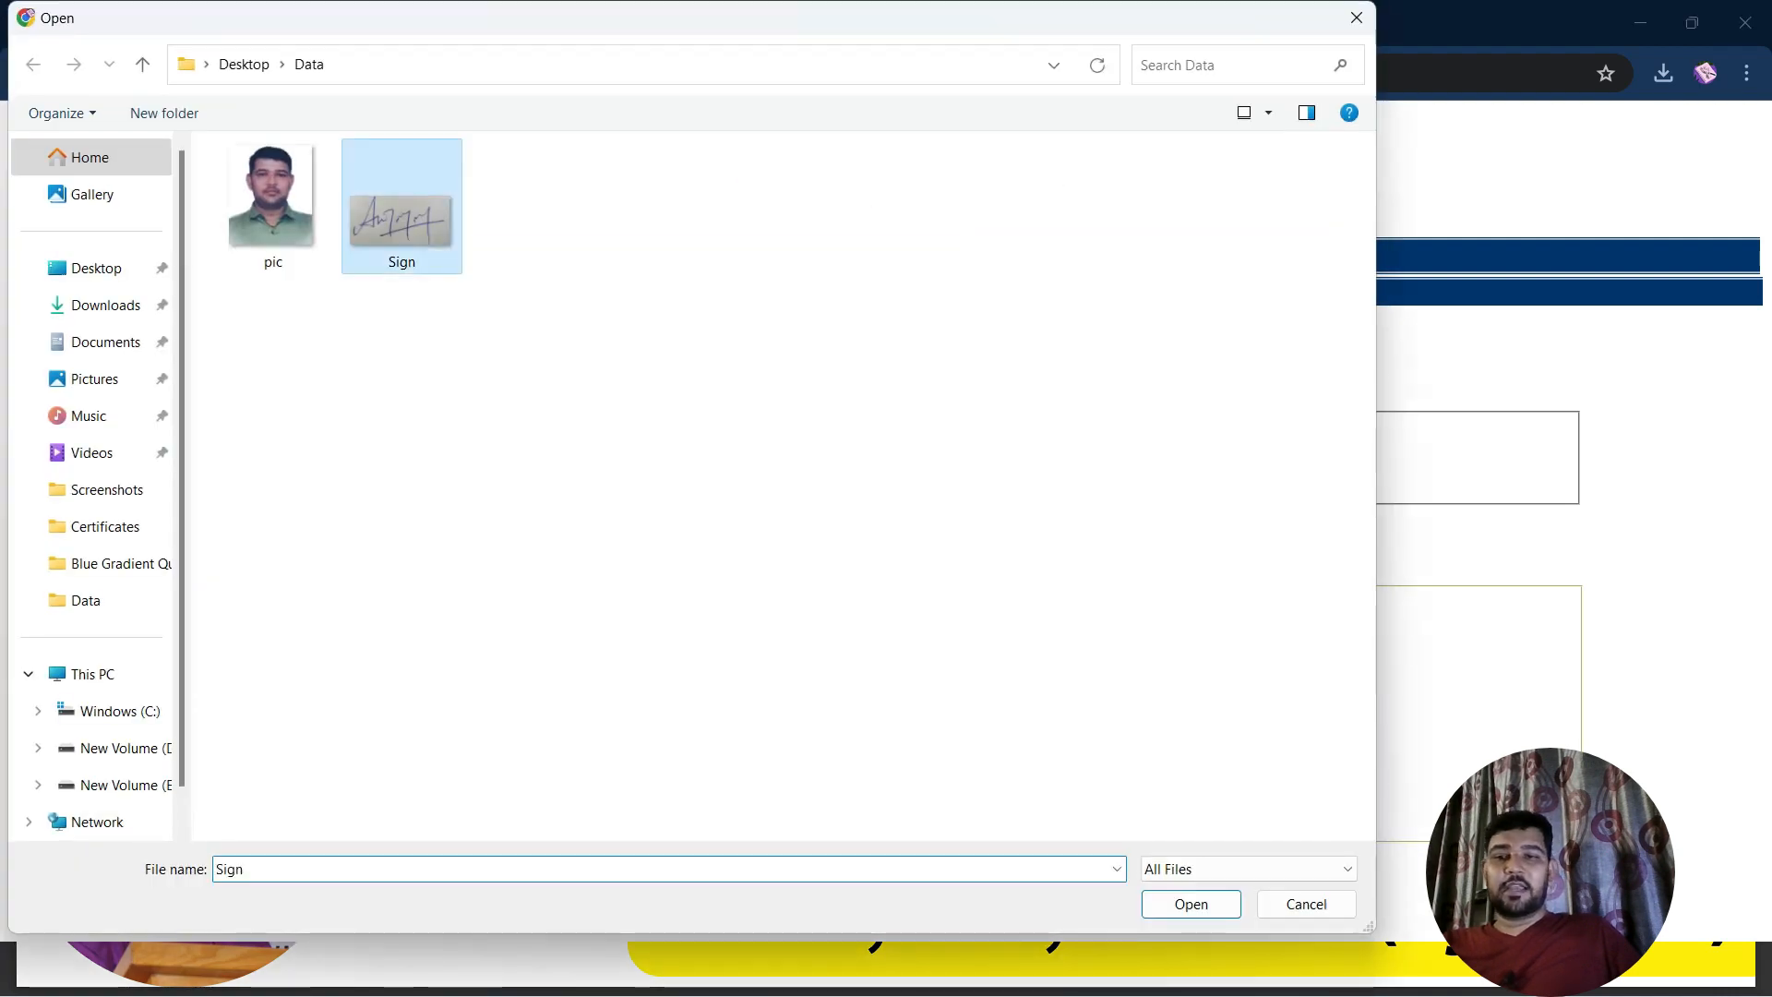
left_click(1191, 904)
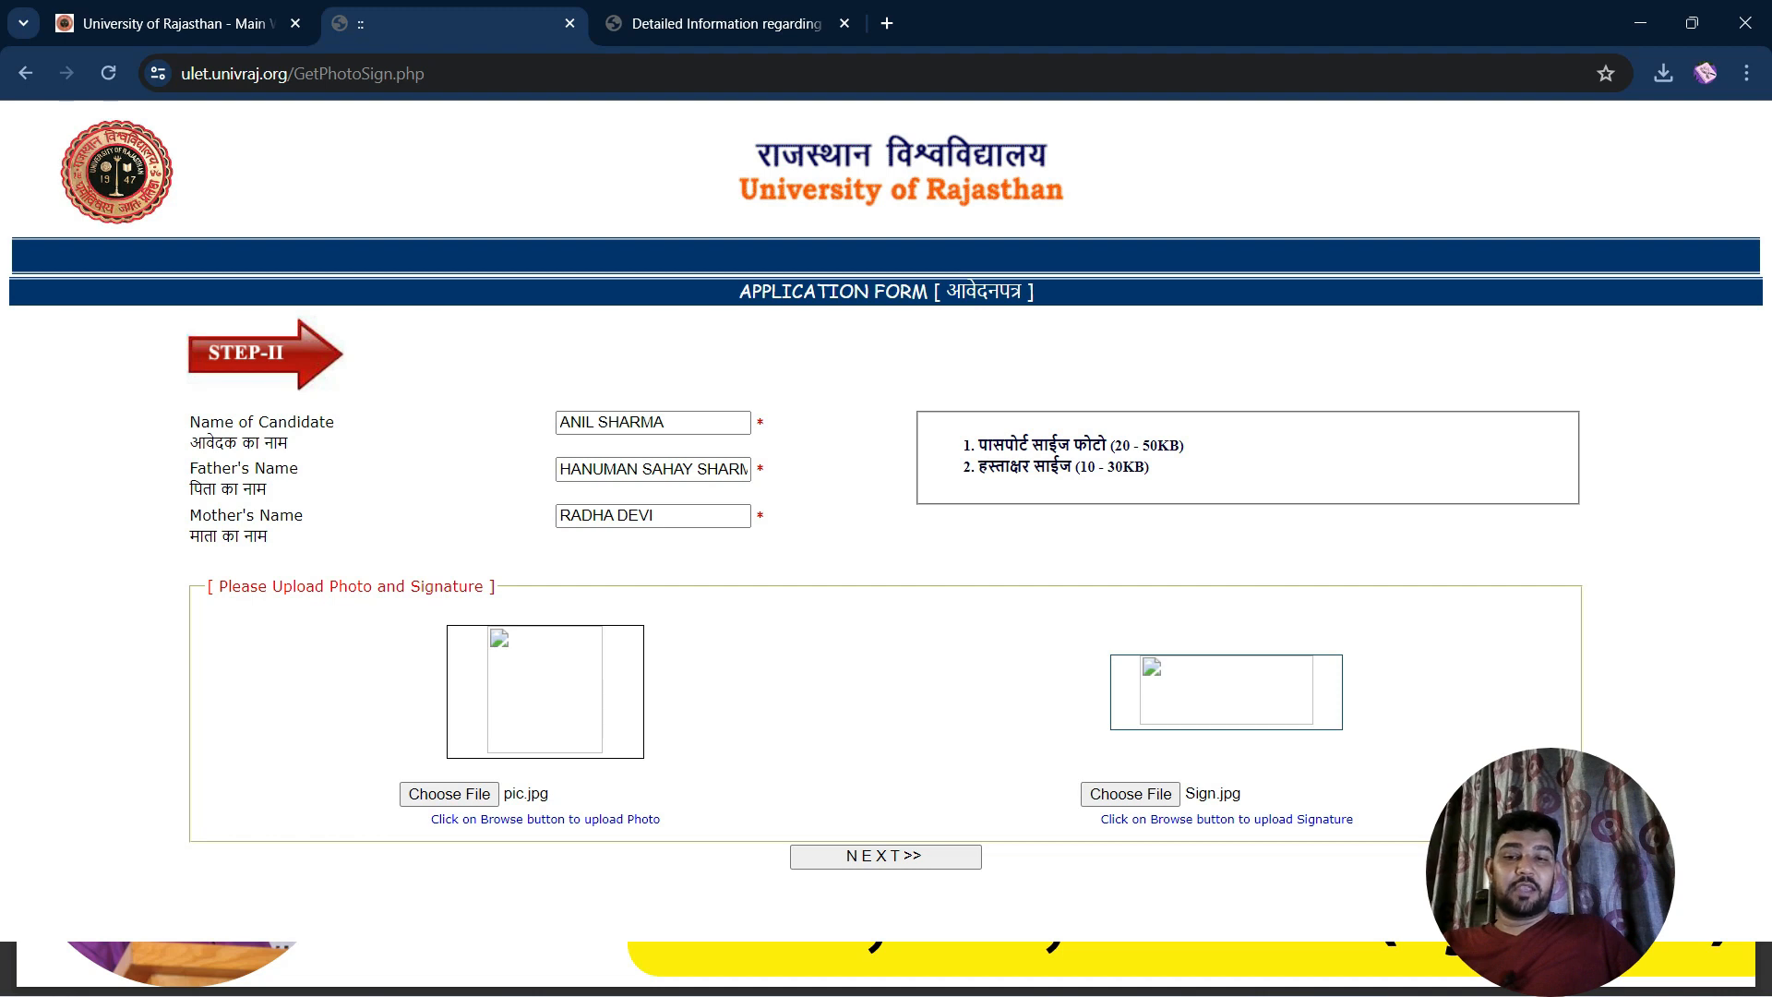
left_click(885, 856)
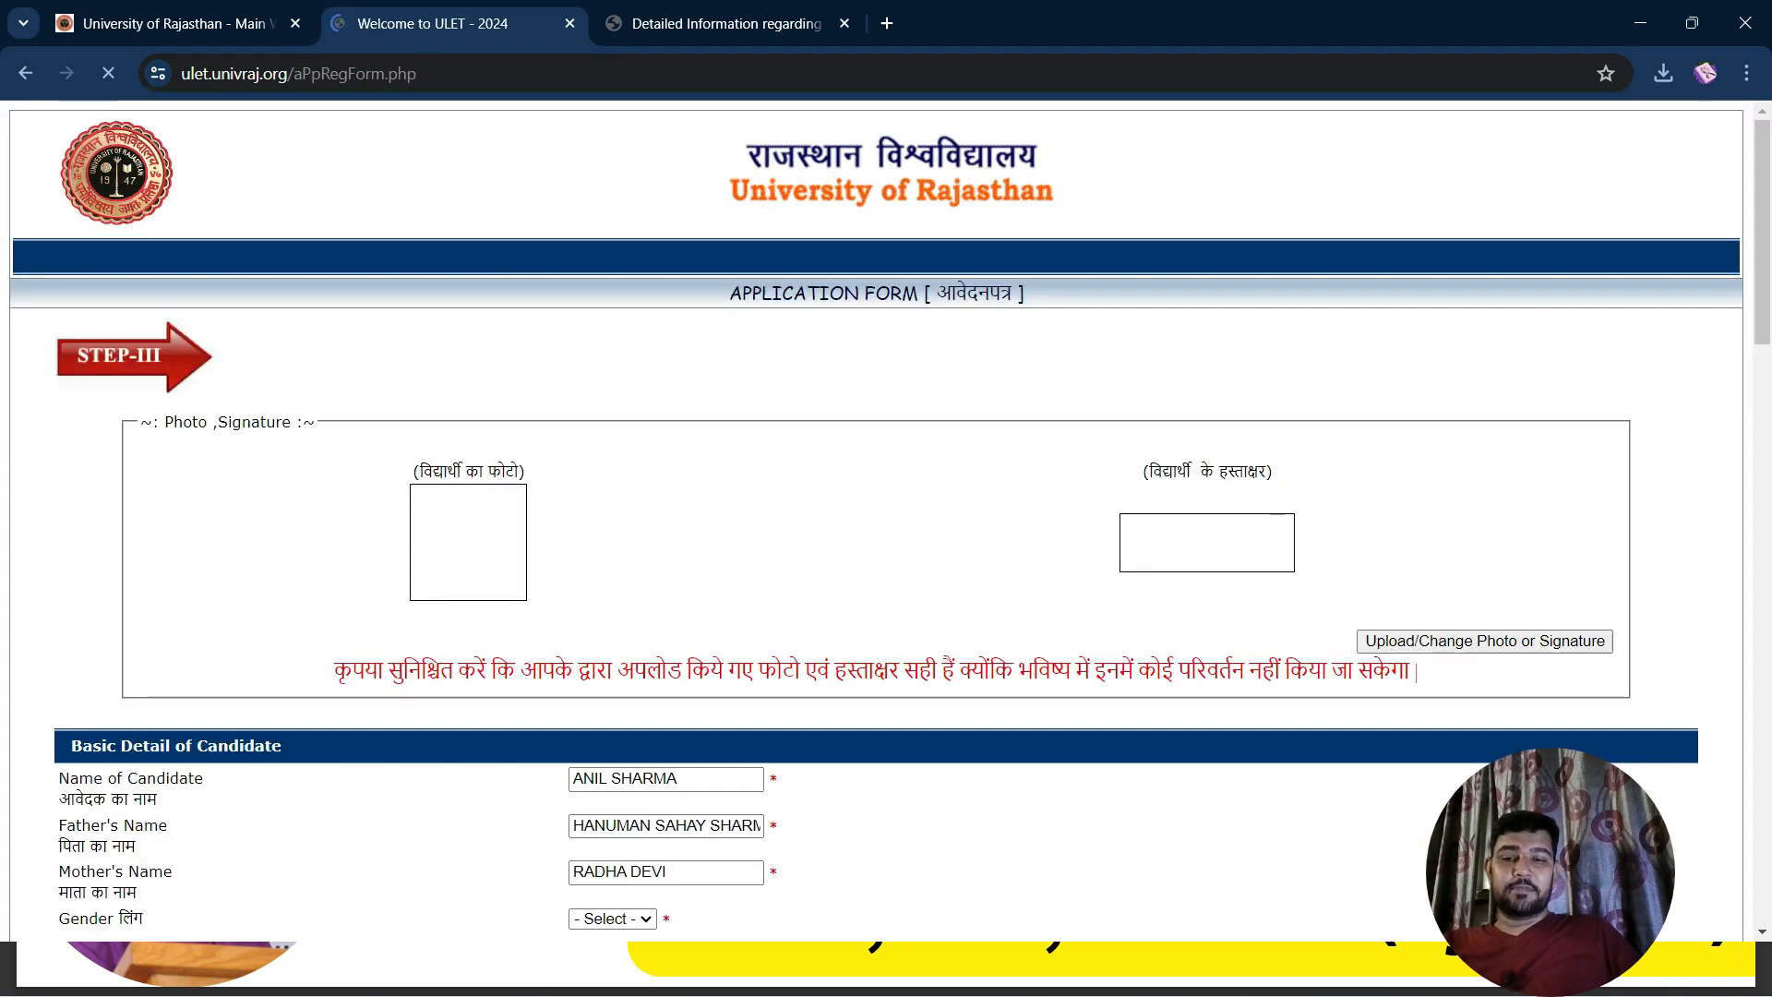
scroll(877, 517, "down", 1)
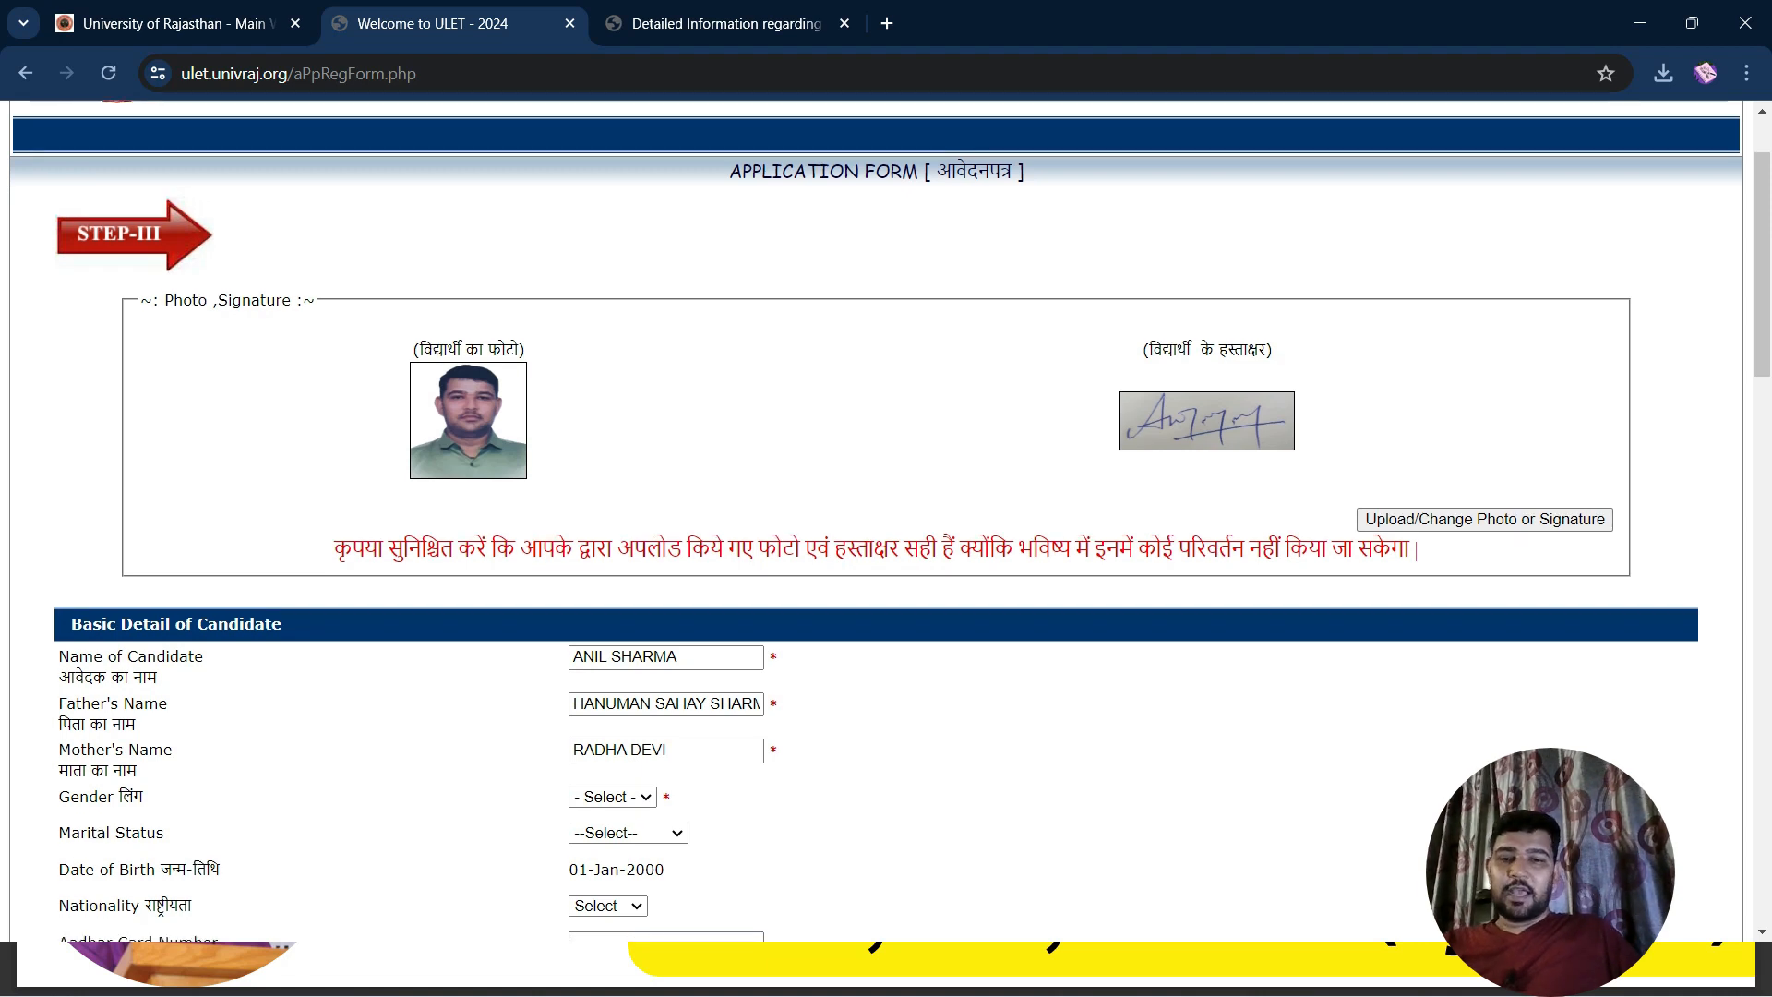
scroll(877, 517, "down", 5)
scroll(877, 517, "down", 1)
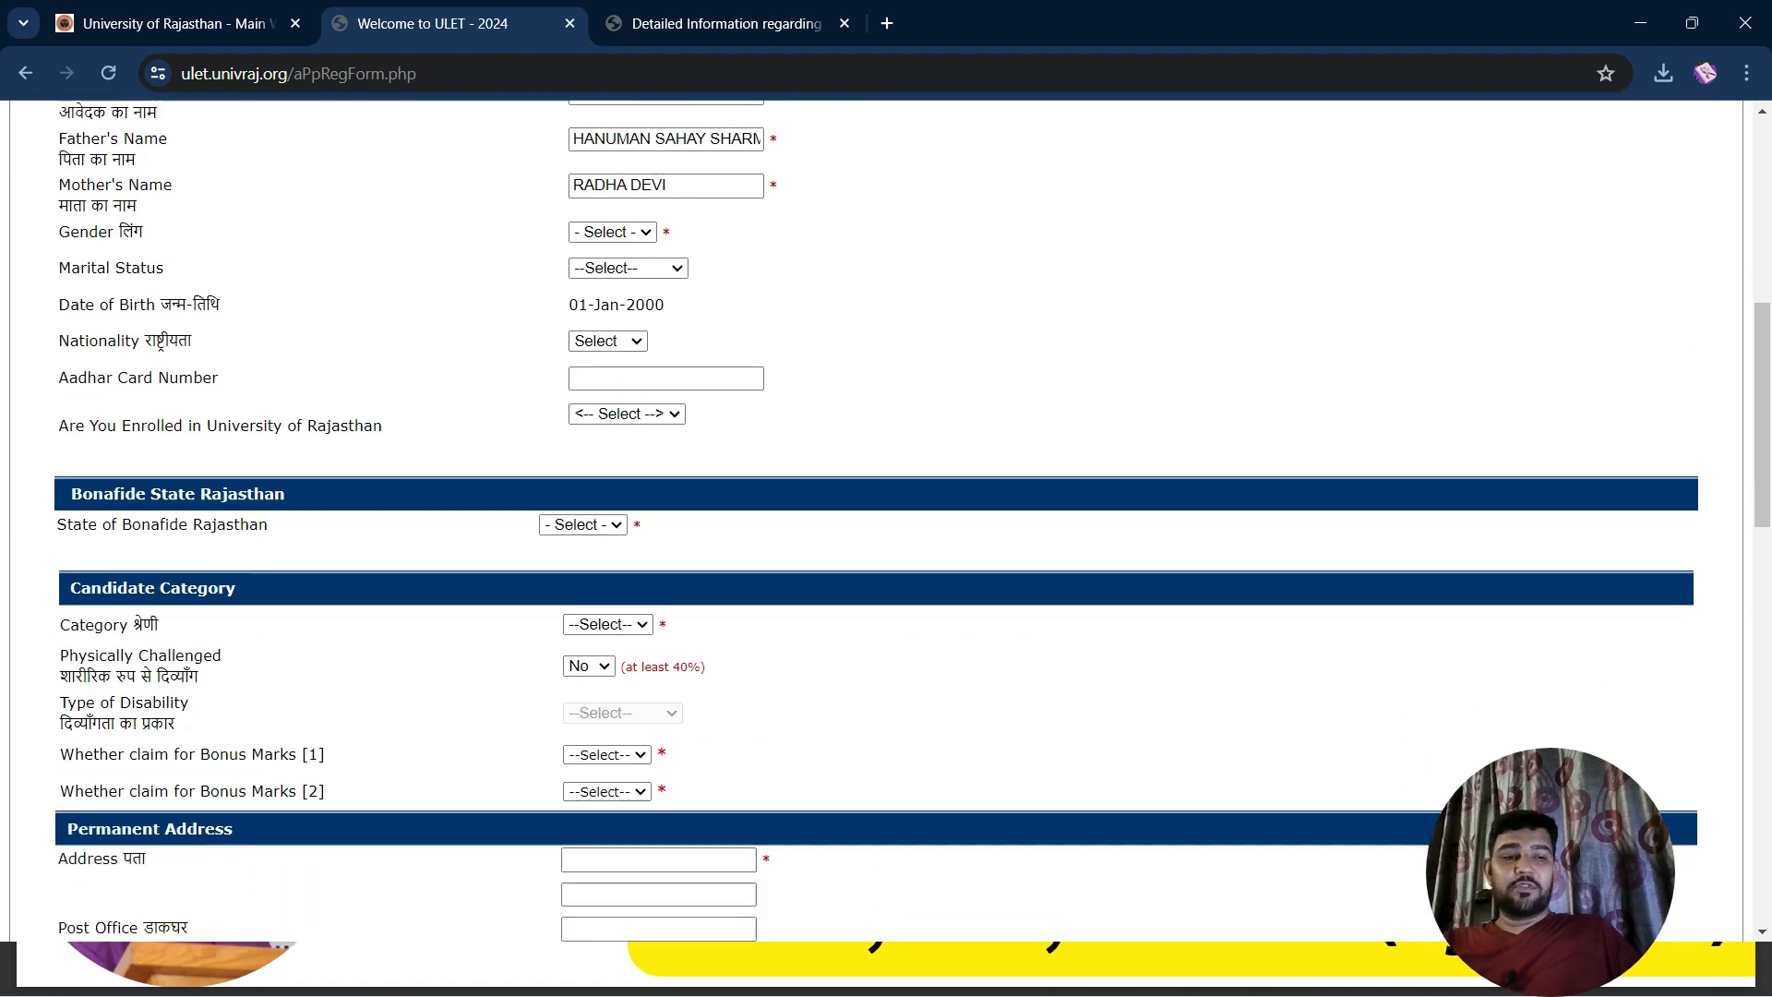
scroll(877, 517, "up", 1)
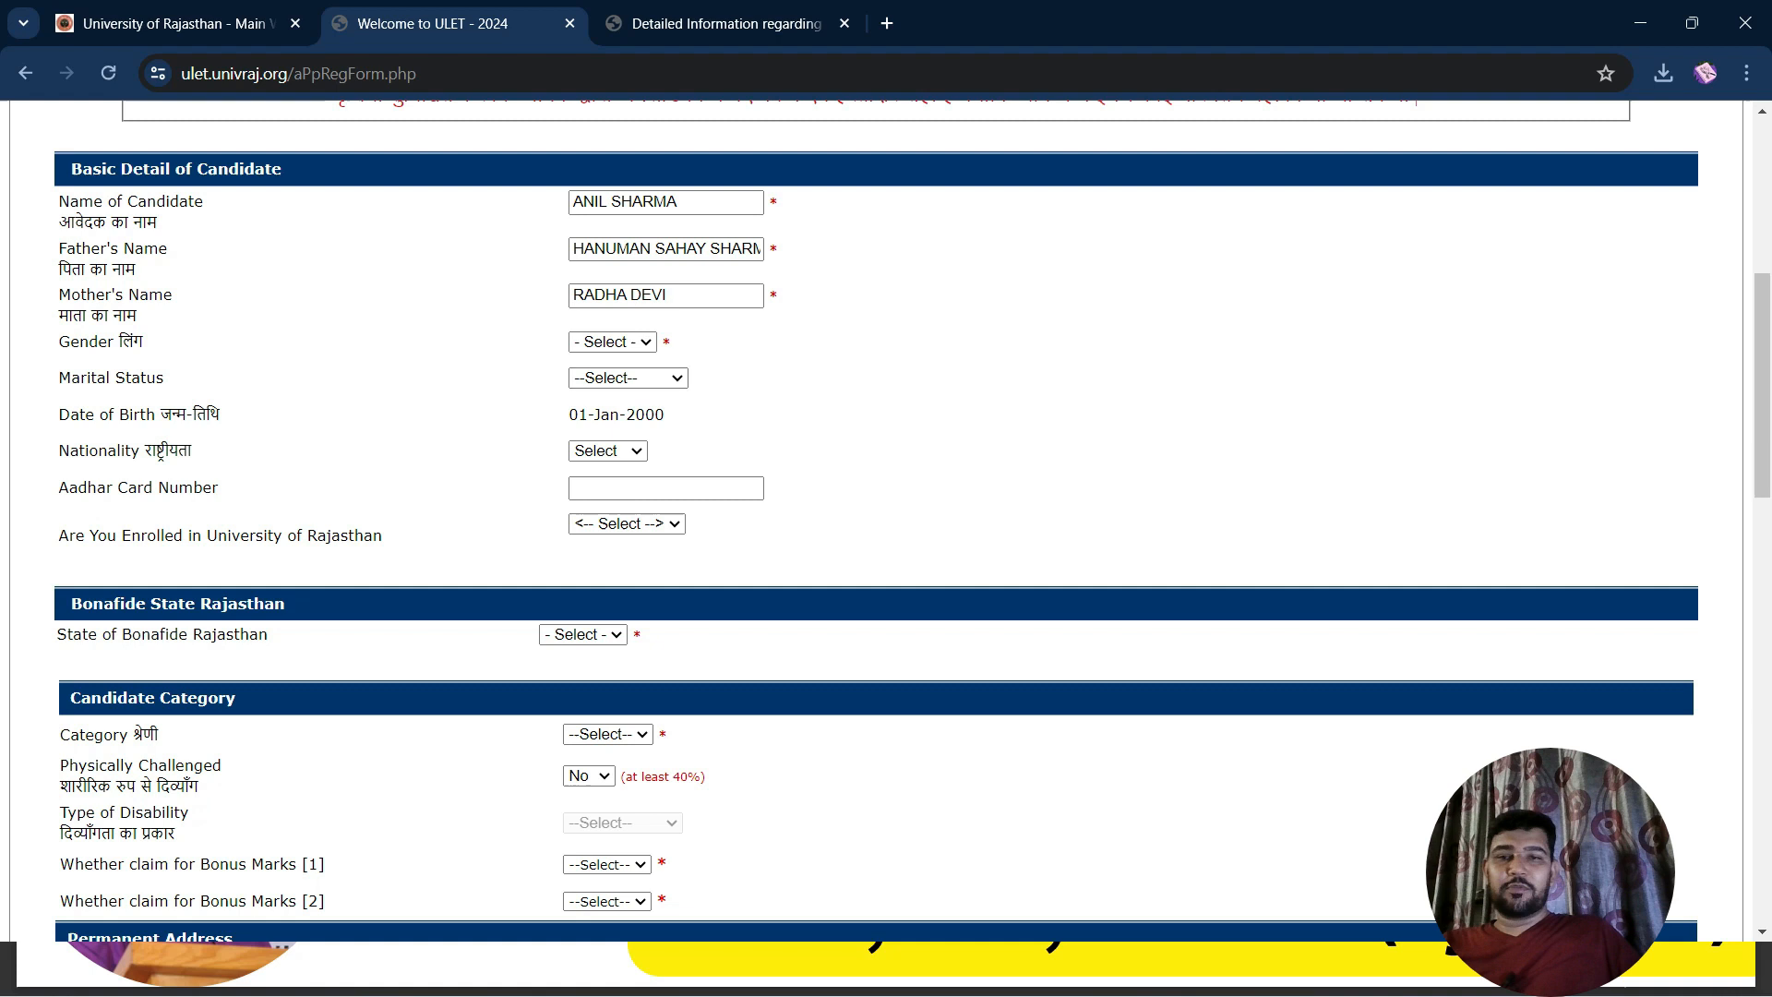
left_click(612, 341)
Set gender to Male, marital status to Married and nationality to Indian
key("Down")
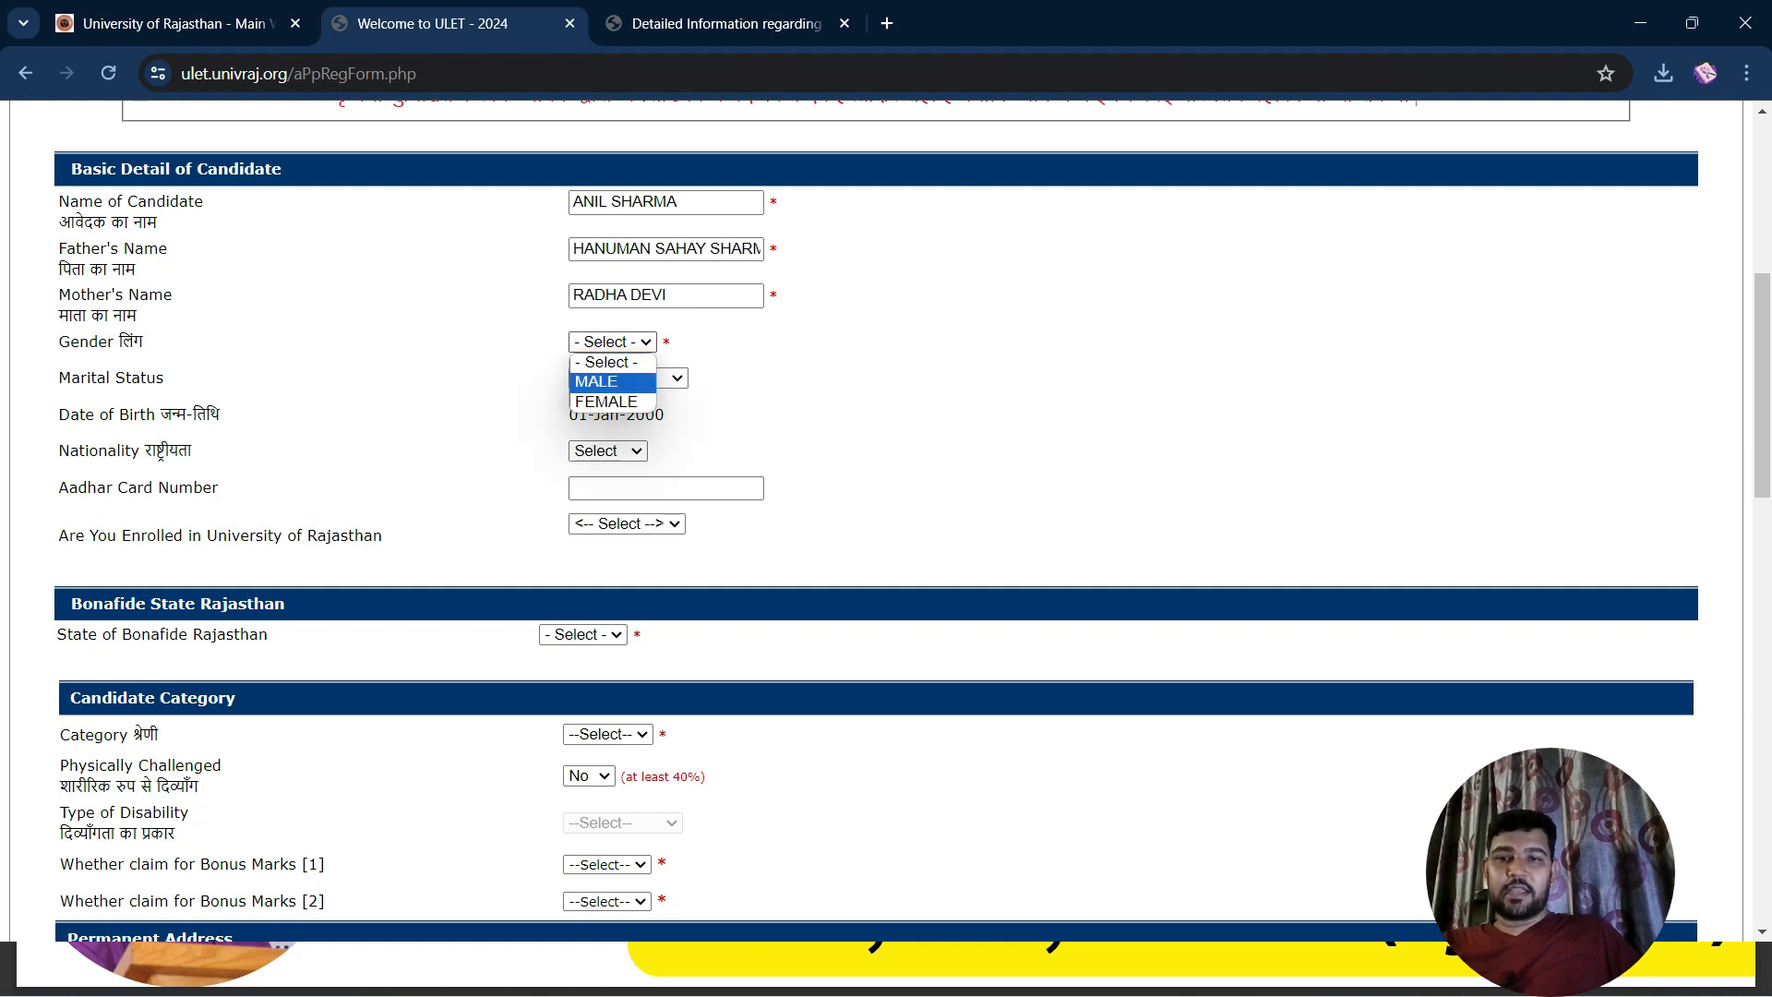
key("Return")
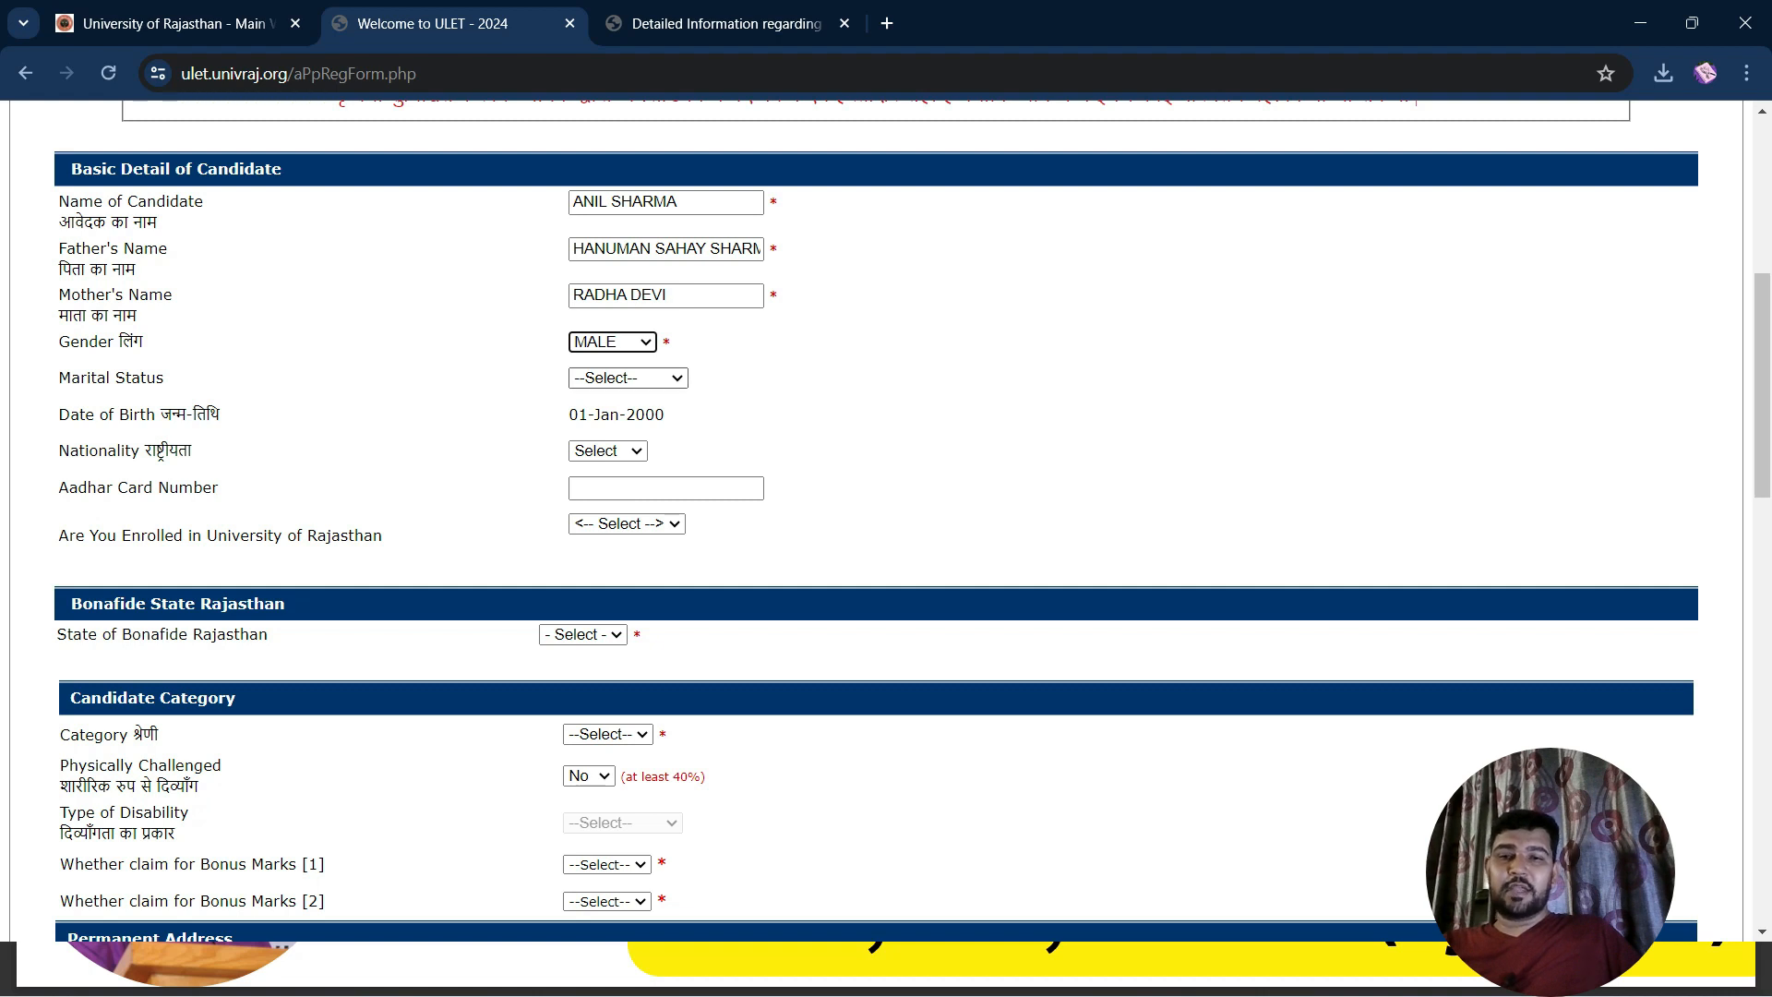
left_click(628, 378)
left_click(611, 417)
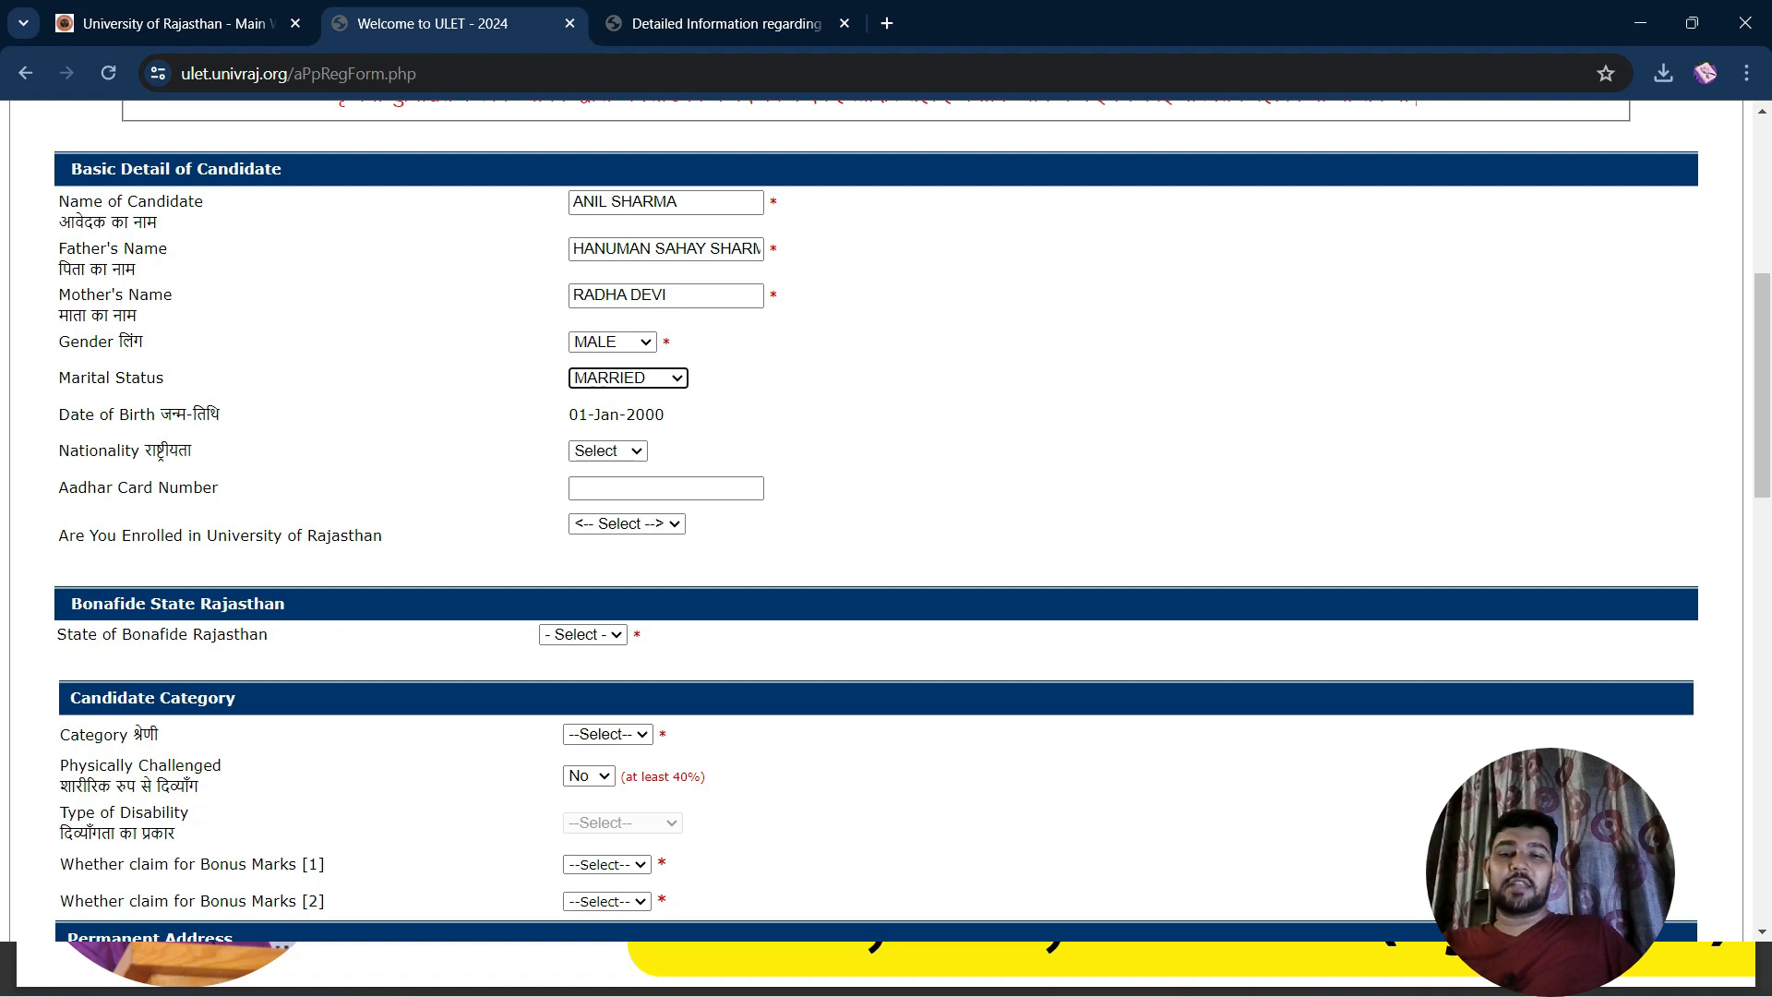
left_click(607, 451)
left_click(601, 490)
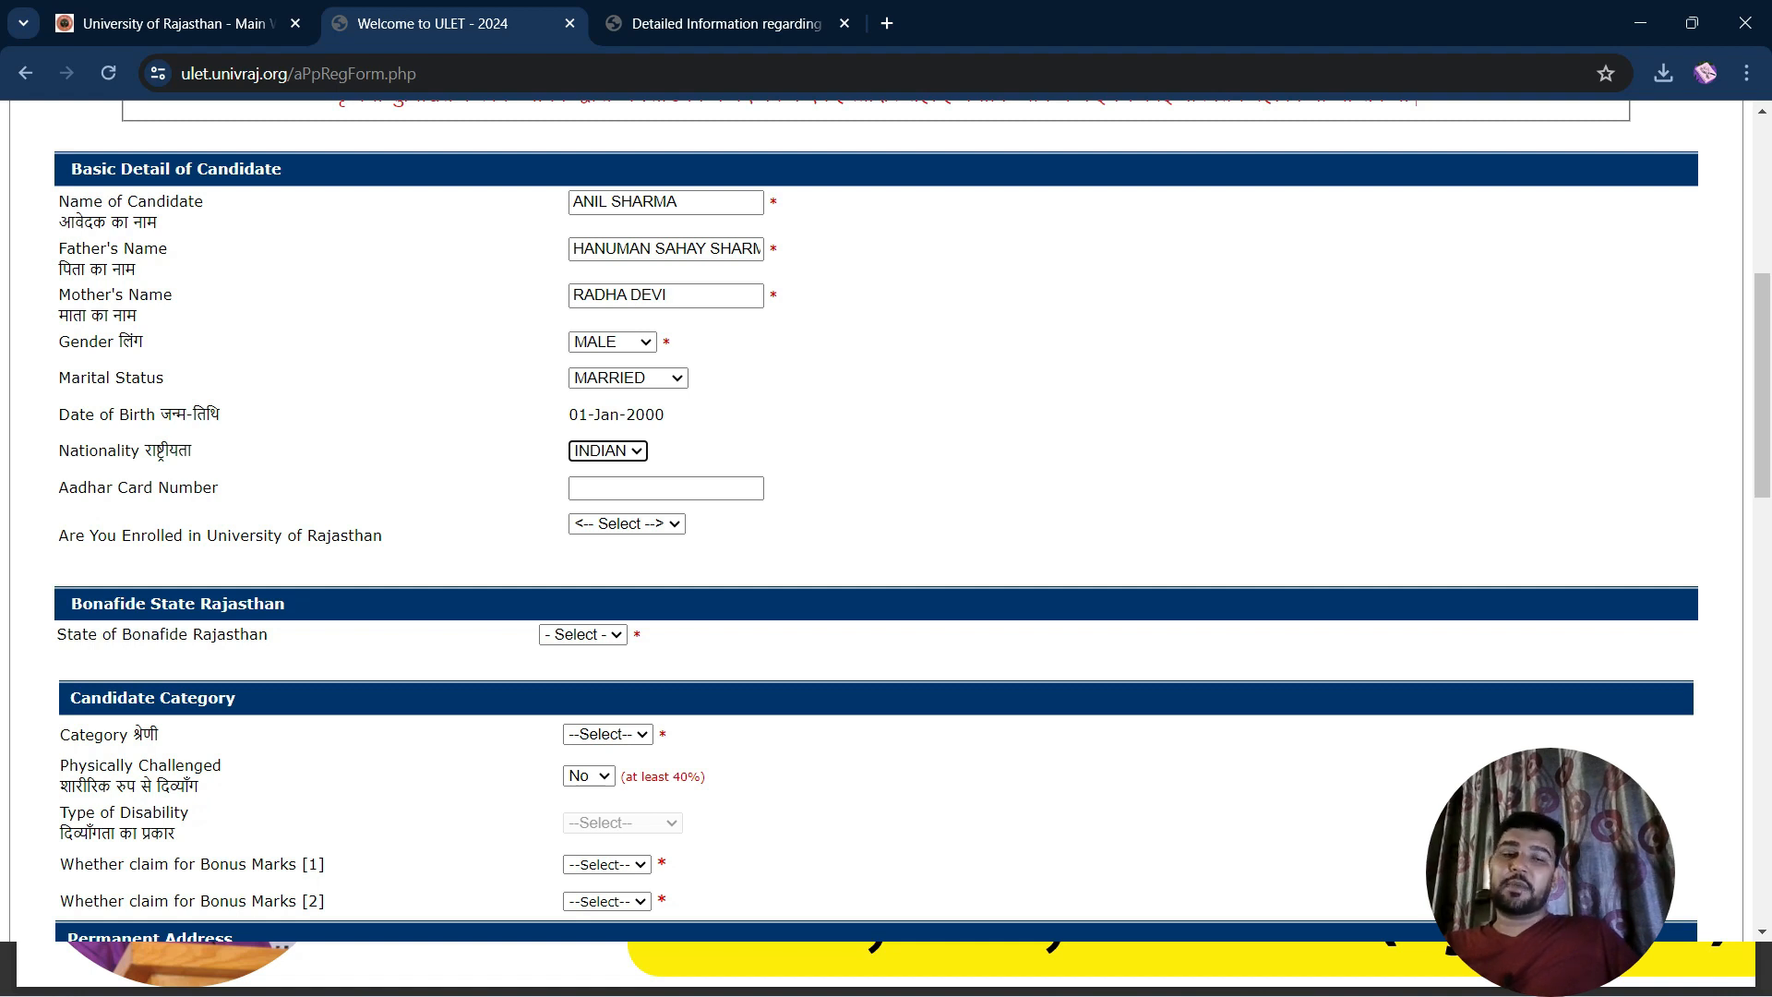
Enter the Aadhaar card number and answer YES to being enrolled in University of Rajasthan
left_click(602, 489)
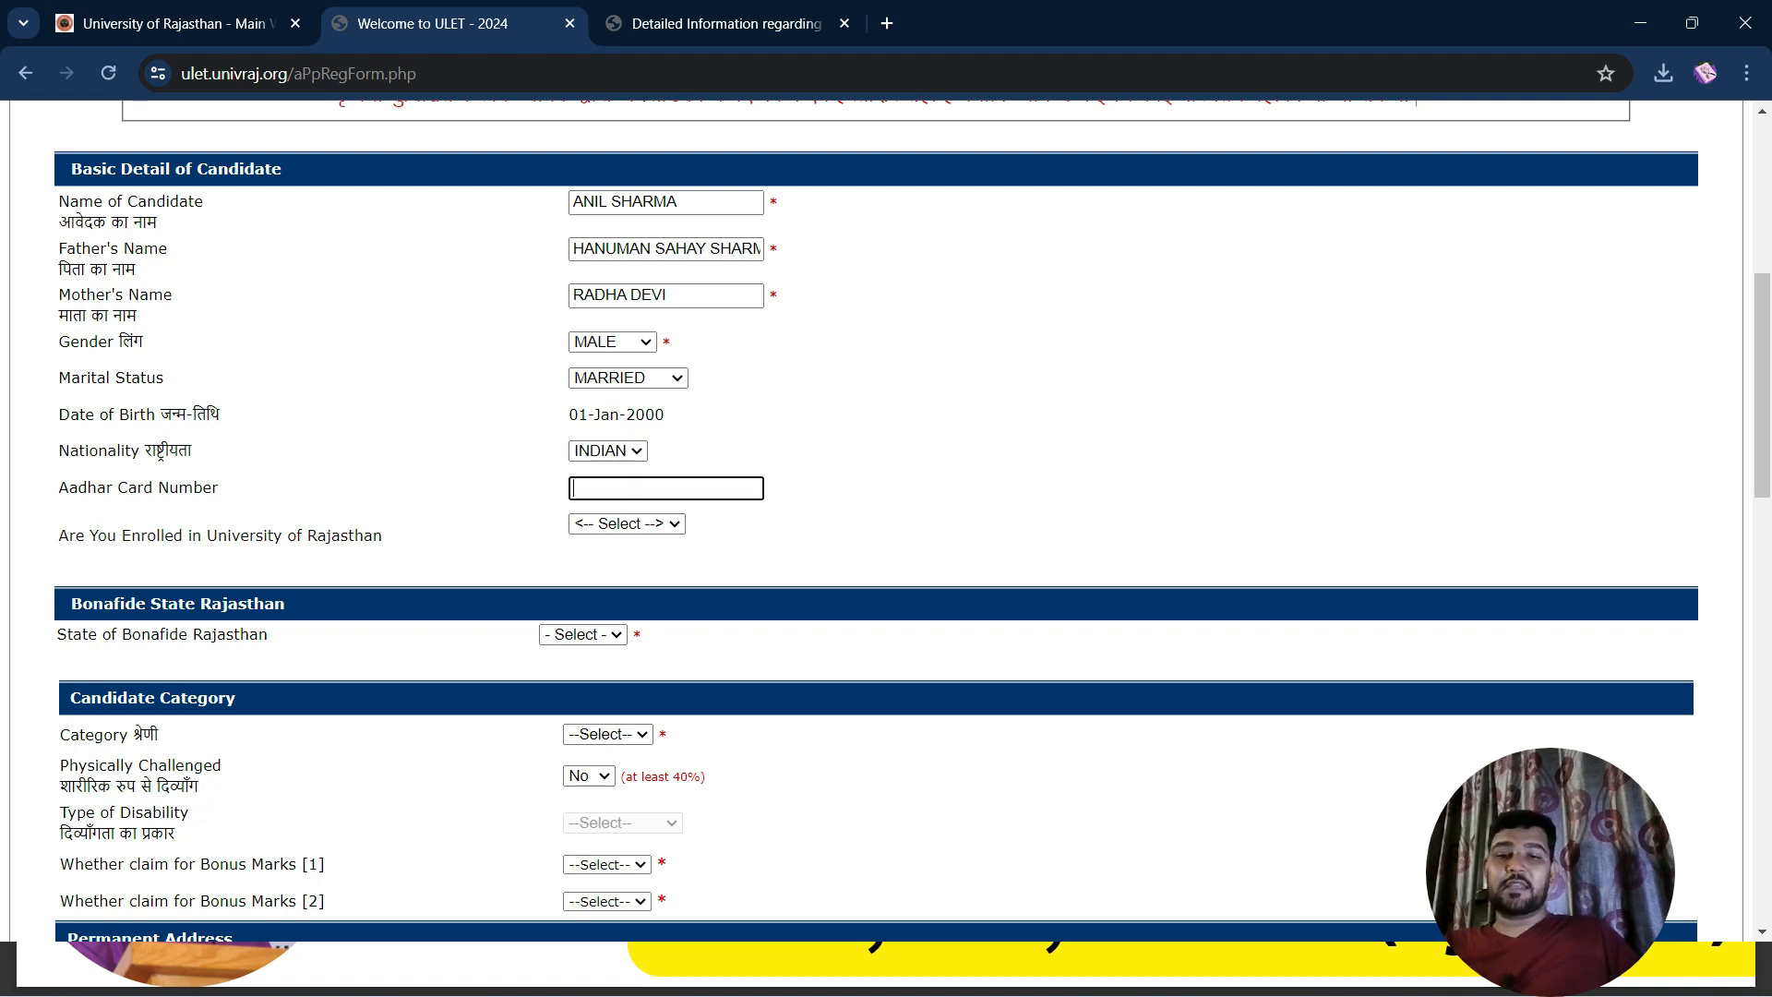
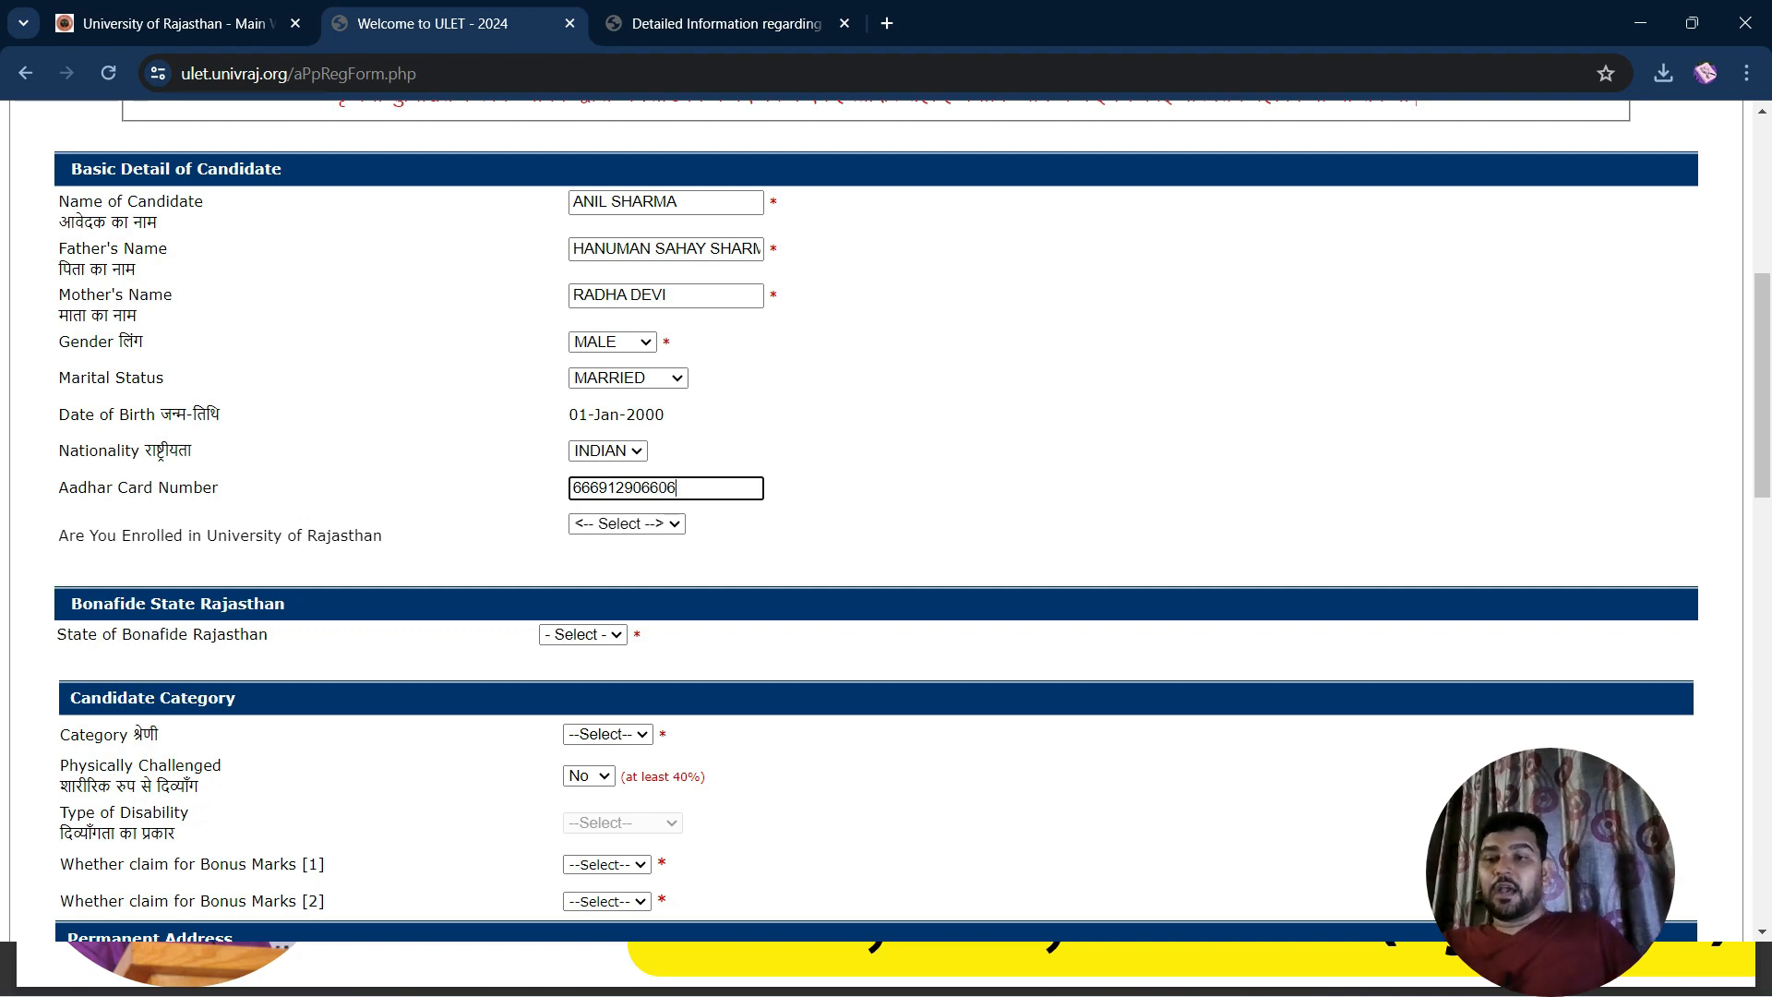
left_click(627, 524)
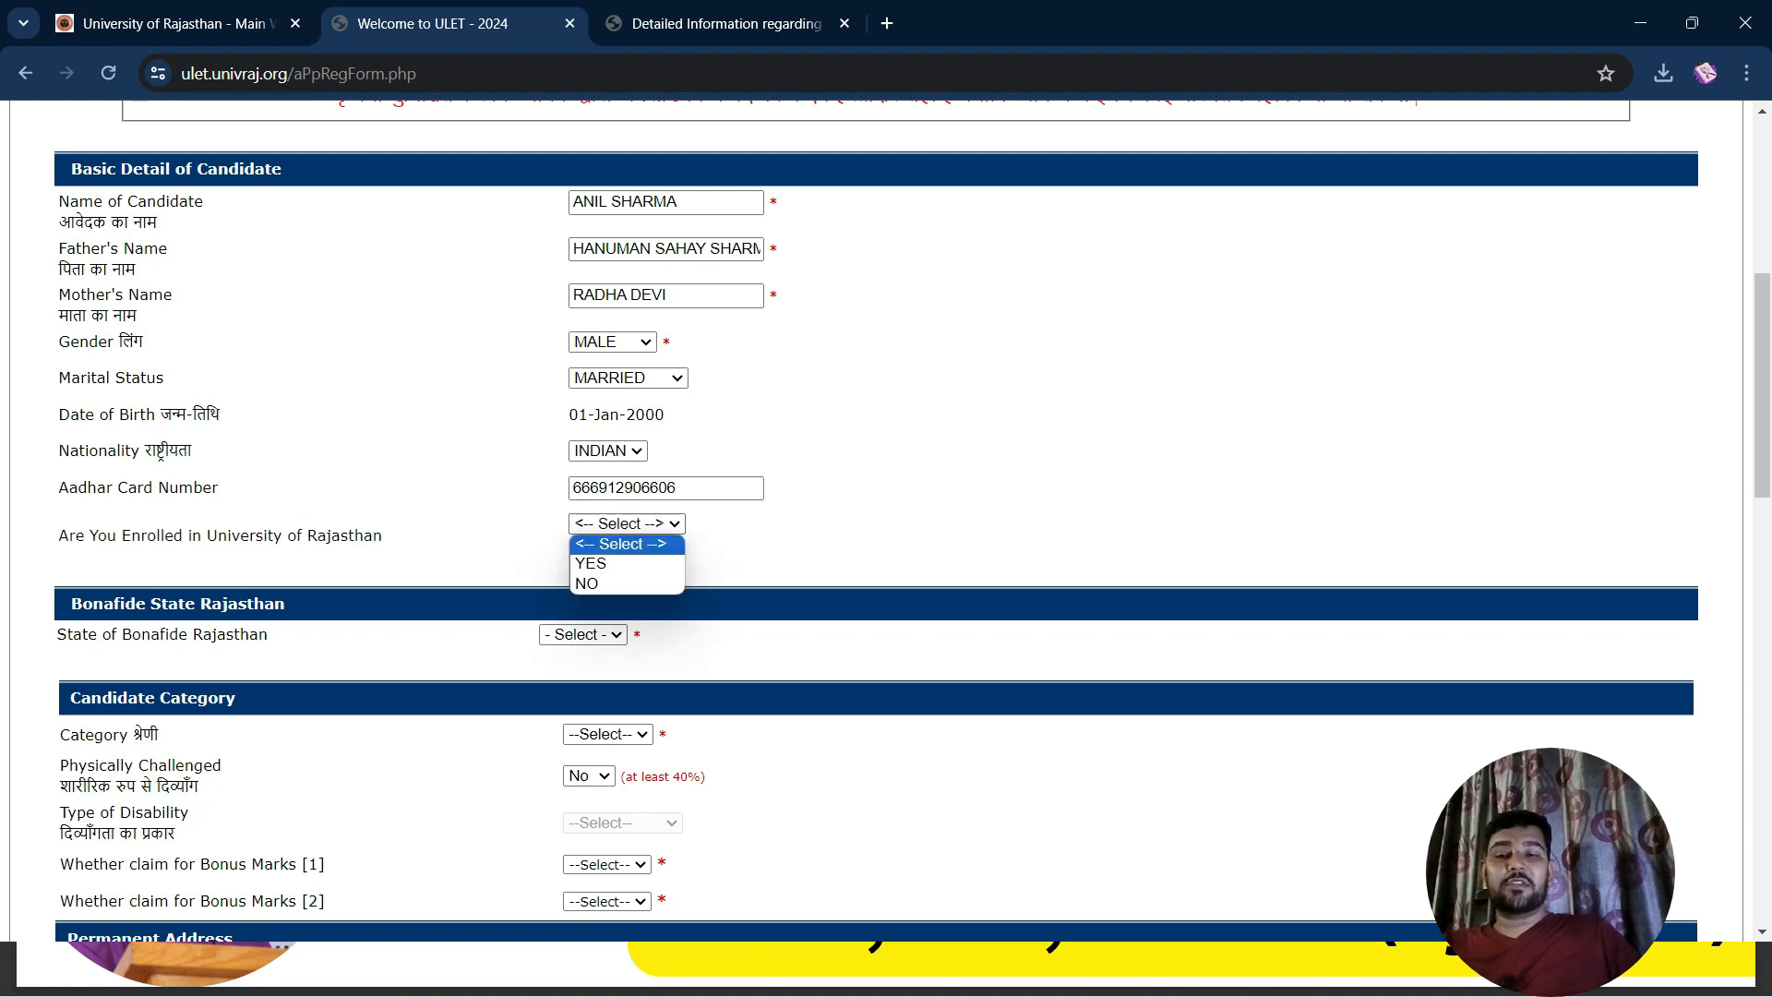
left_click(628, 564)
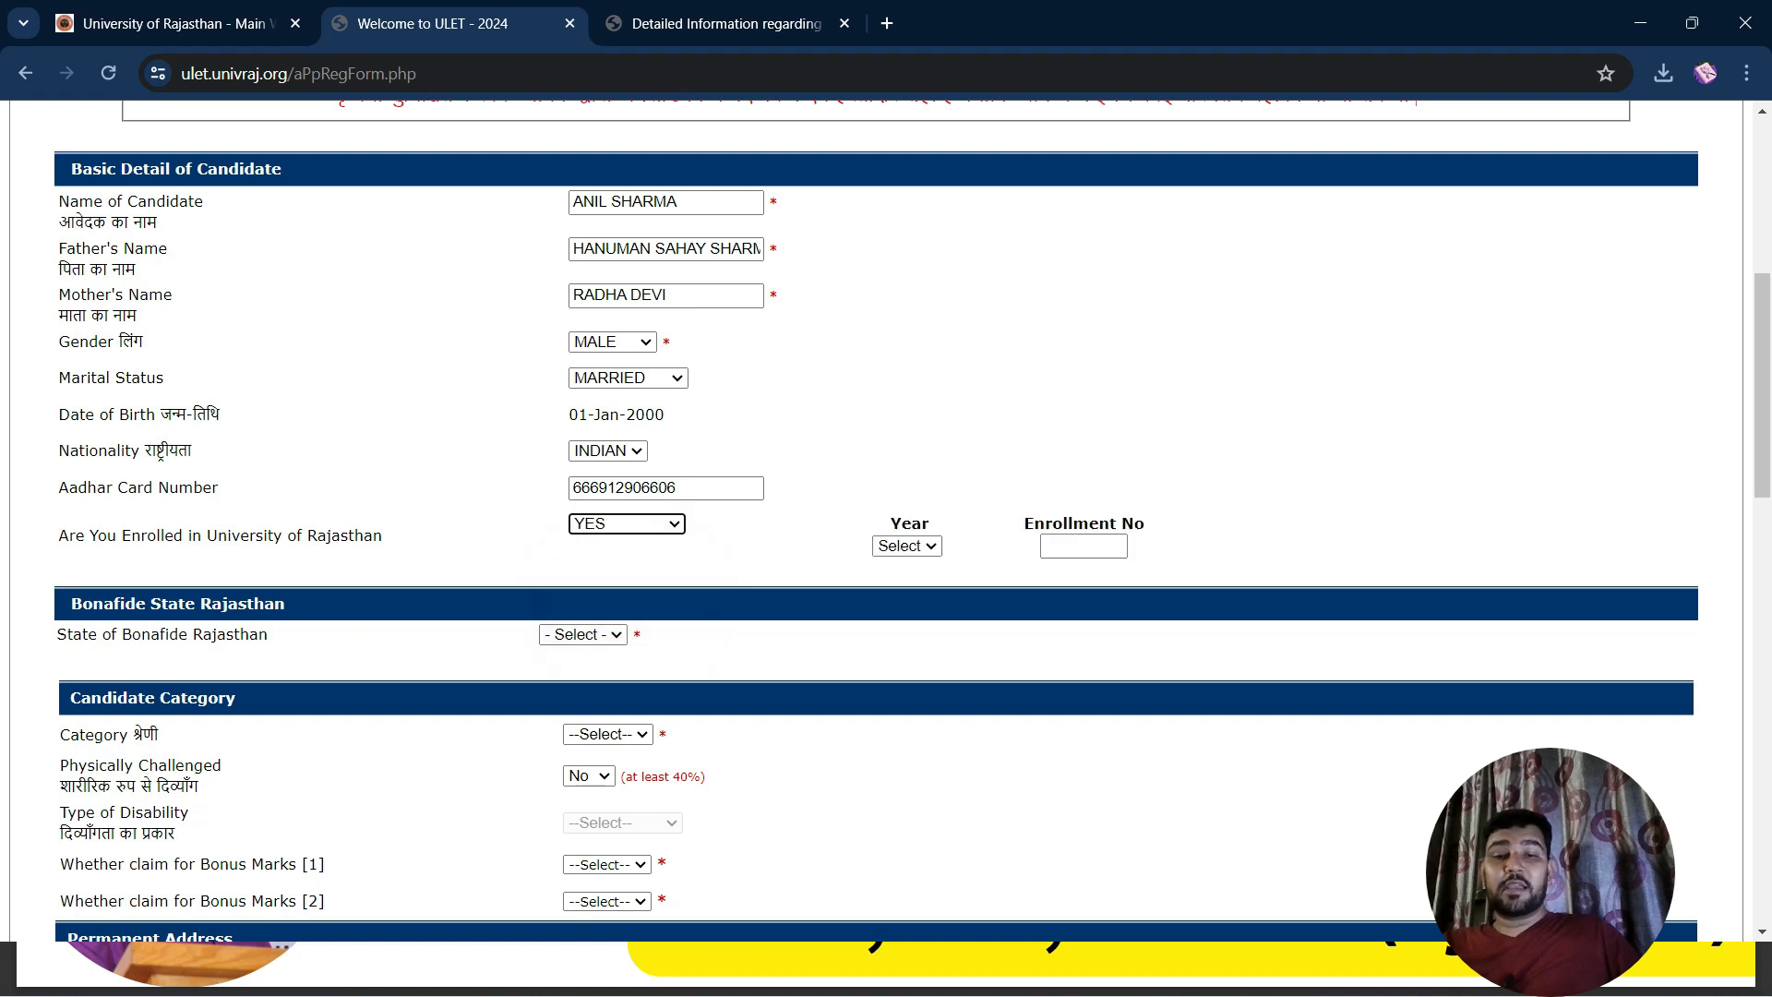
left_click(627, 524)
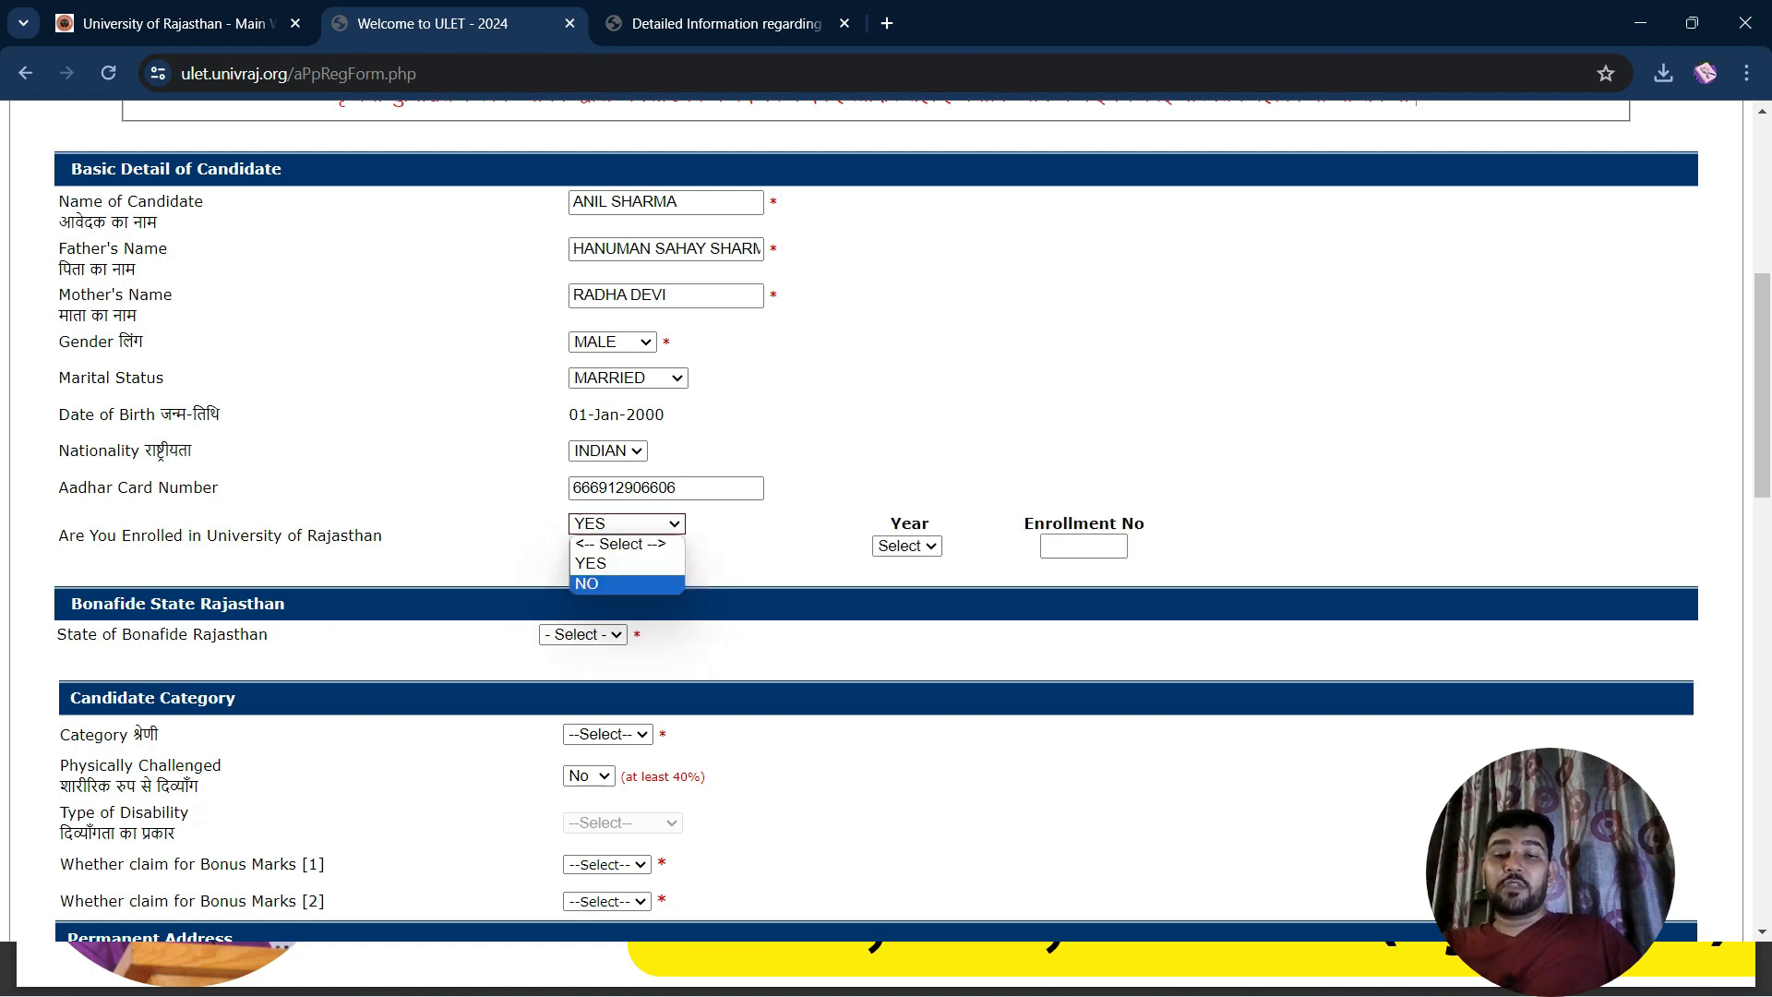
left_click(627, 582)
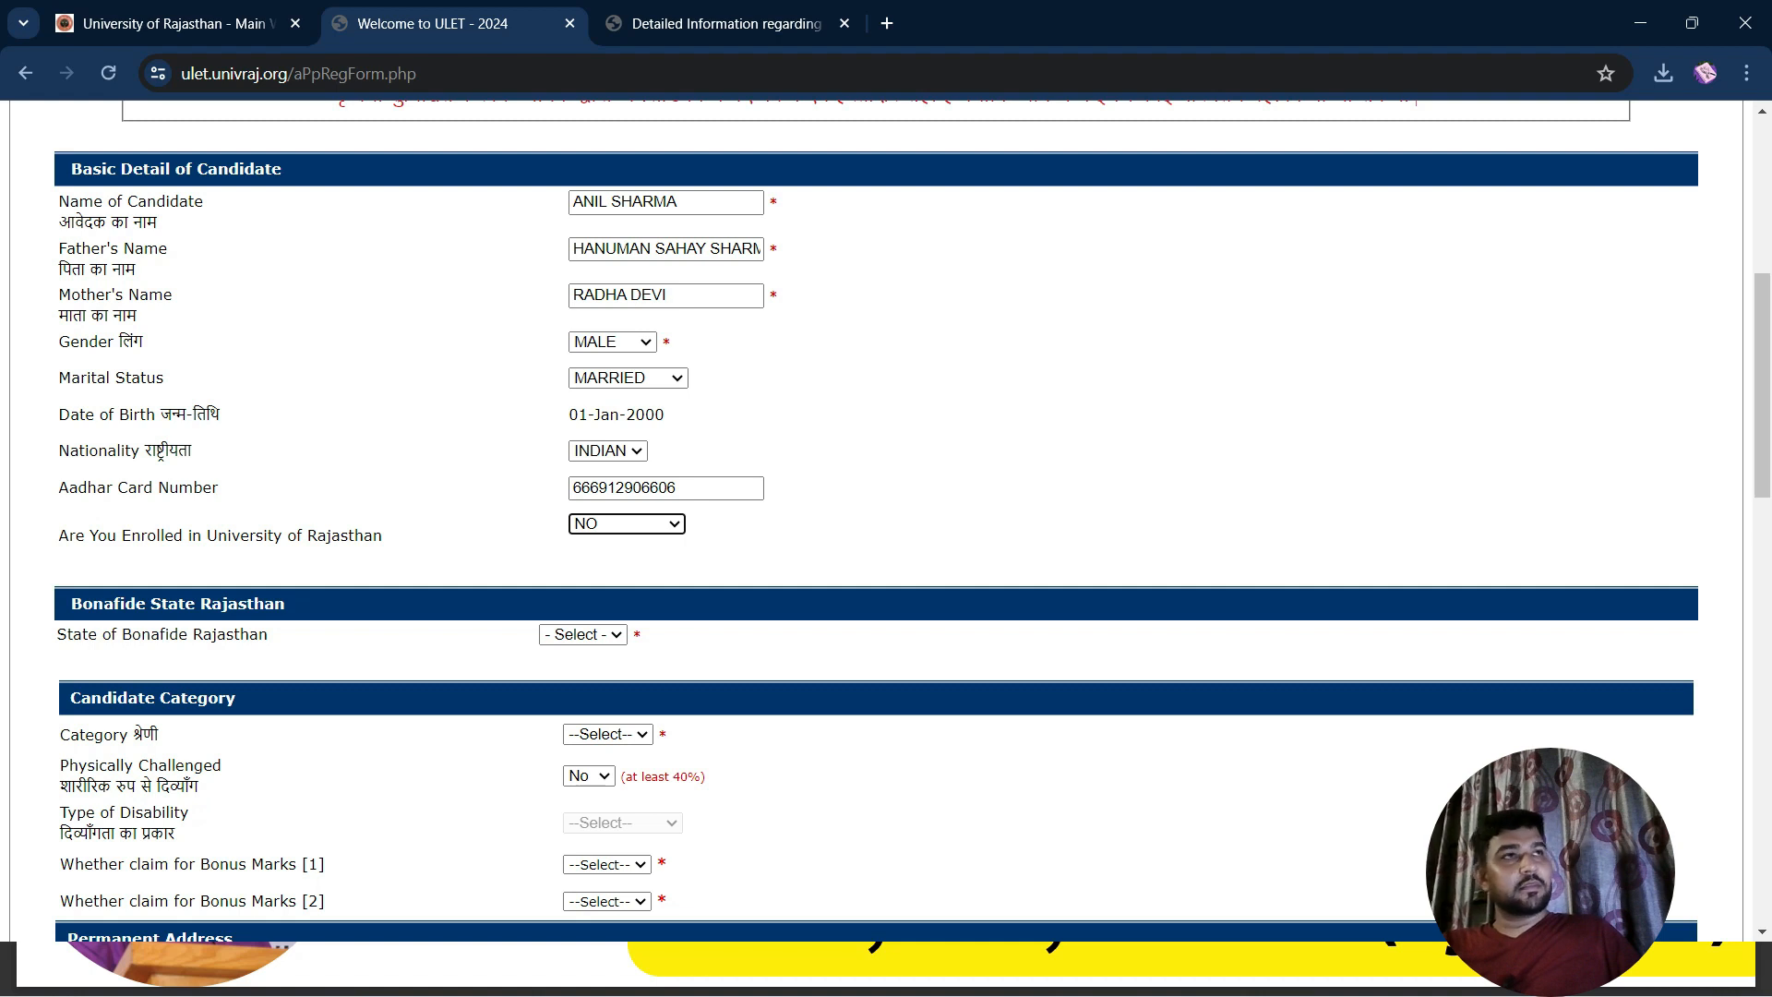
left_click(628, 524)
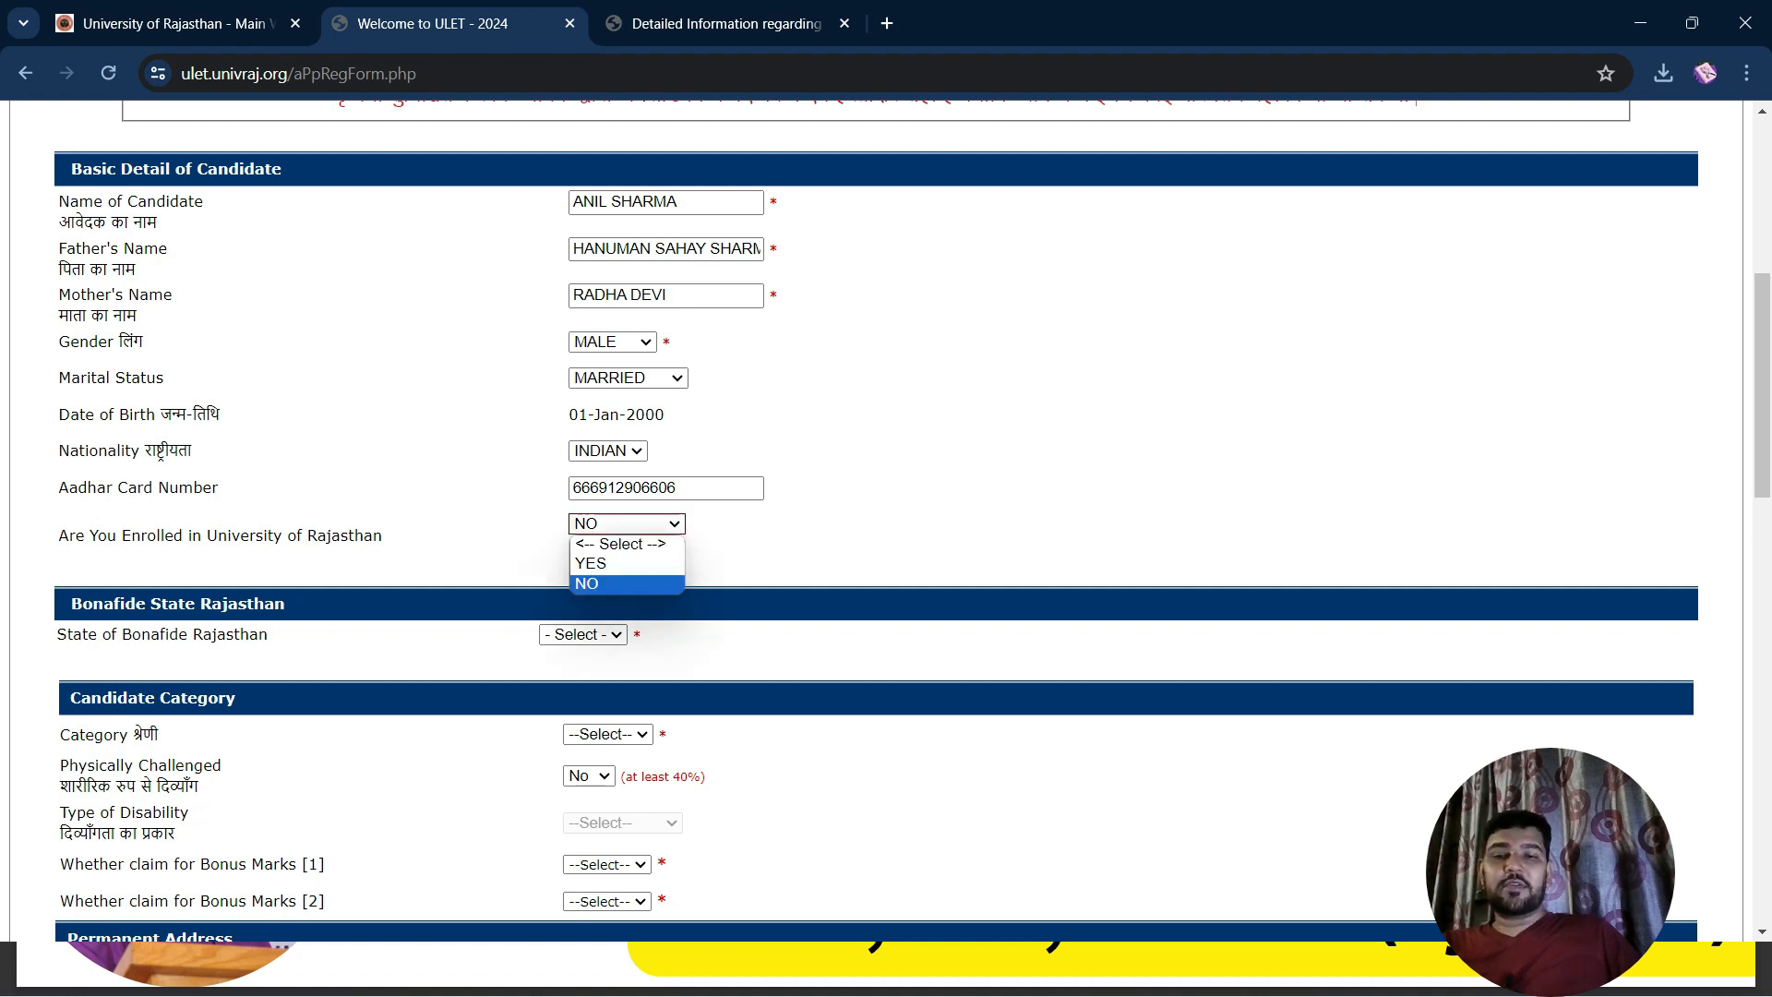
left_click(627, 564)
left_click(908, 546)
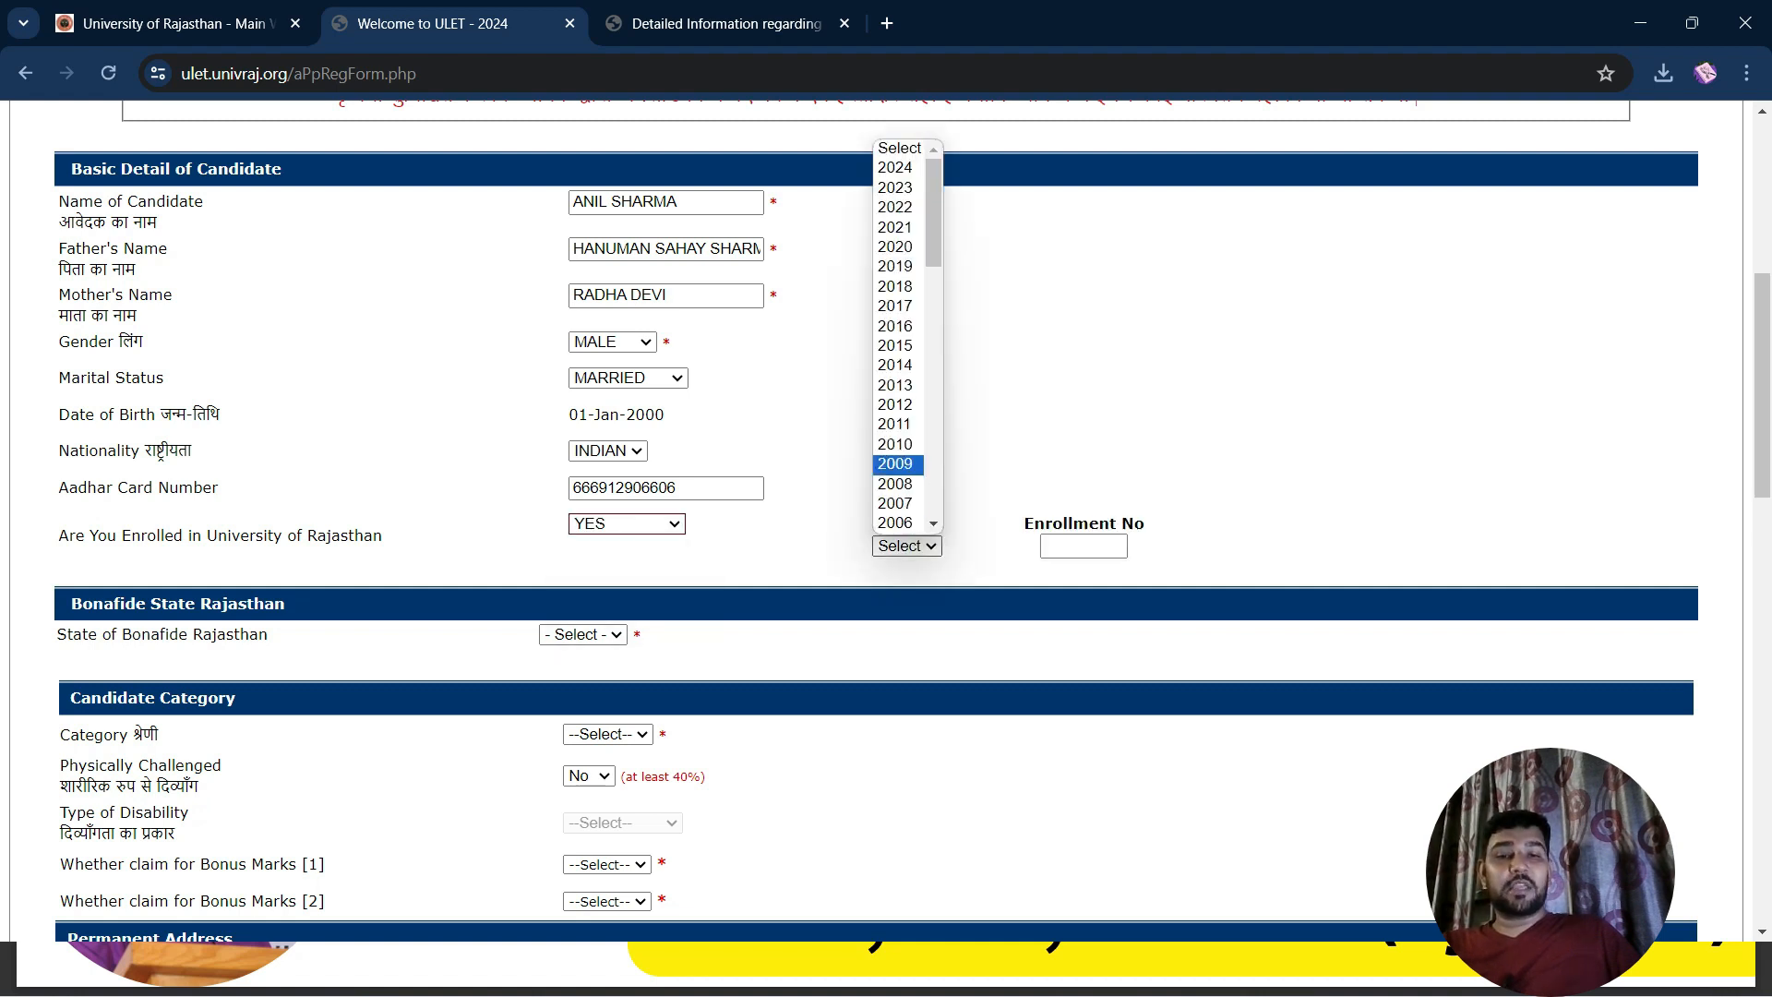
left_click(1083, 546)
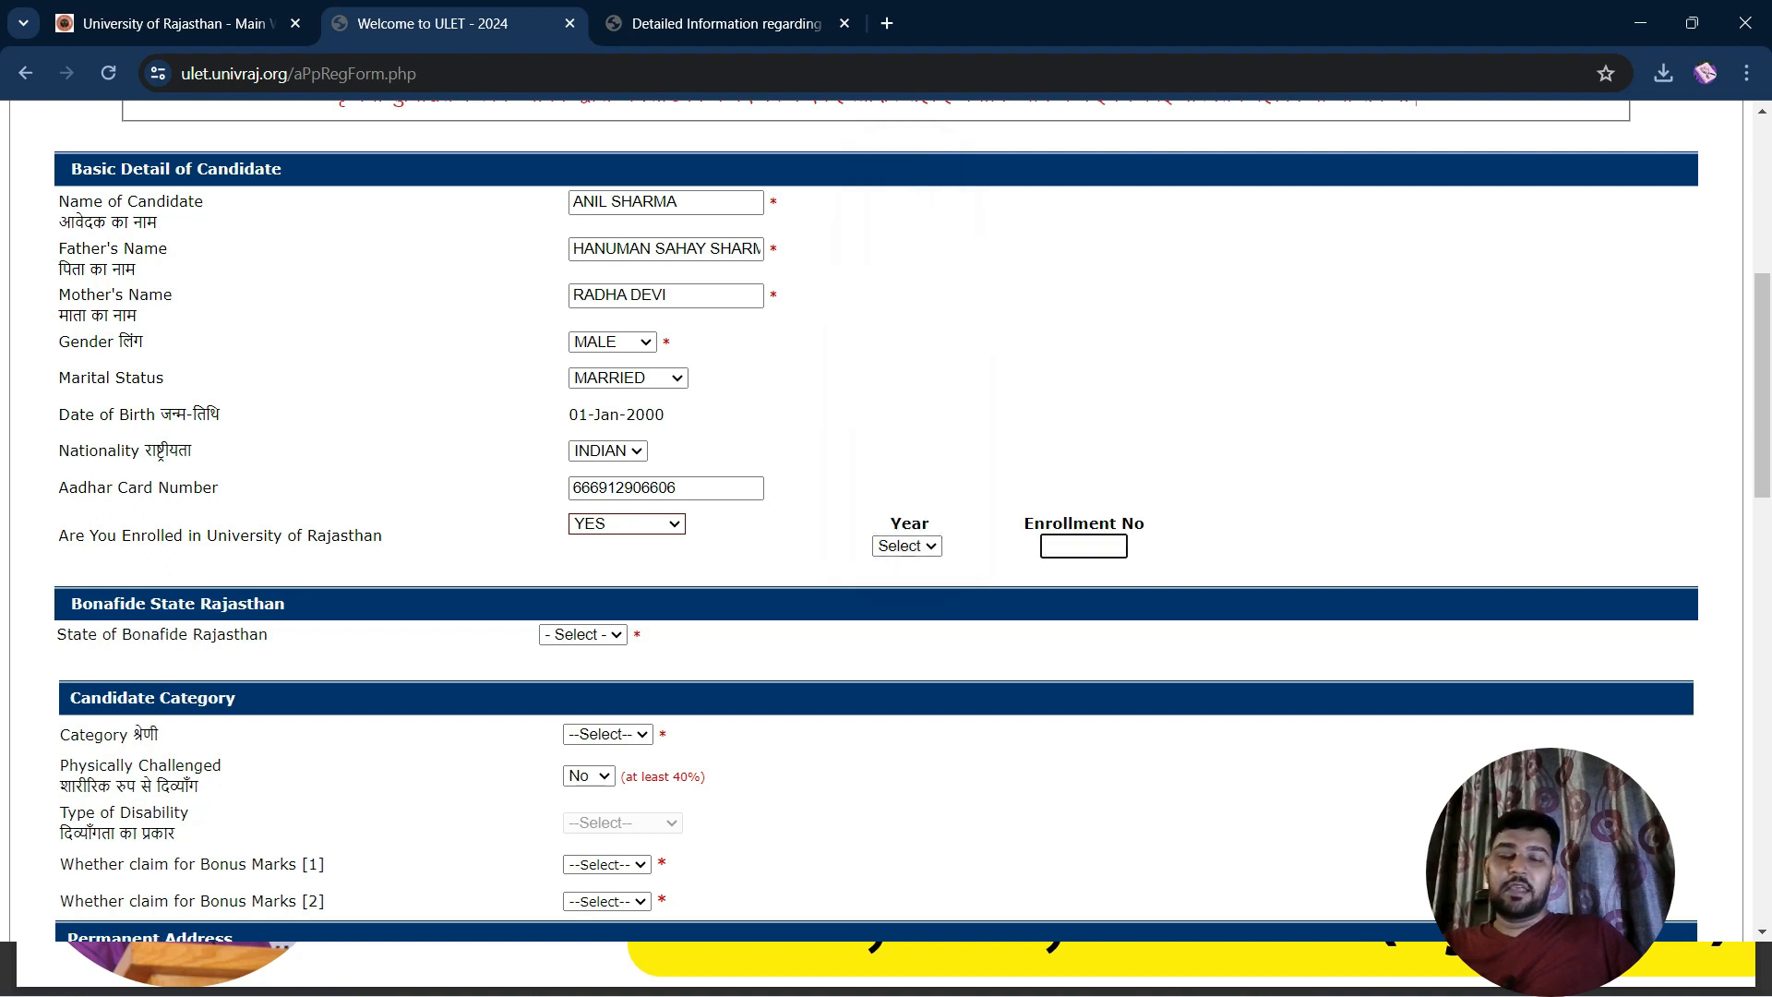
left_click(626, 524)
Change the enrolled answer to NO and set State of Bonafide Rajasthan to YES
left_click(587, 582)
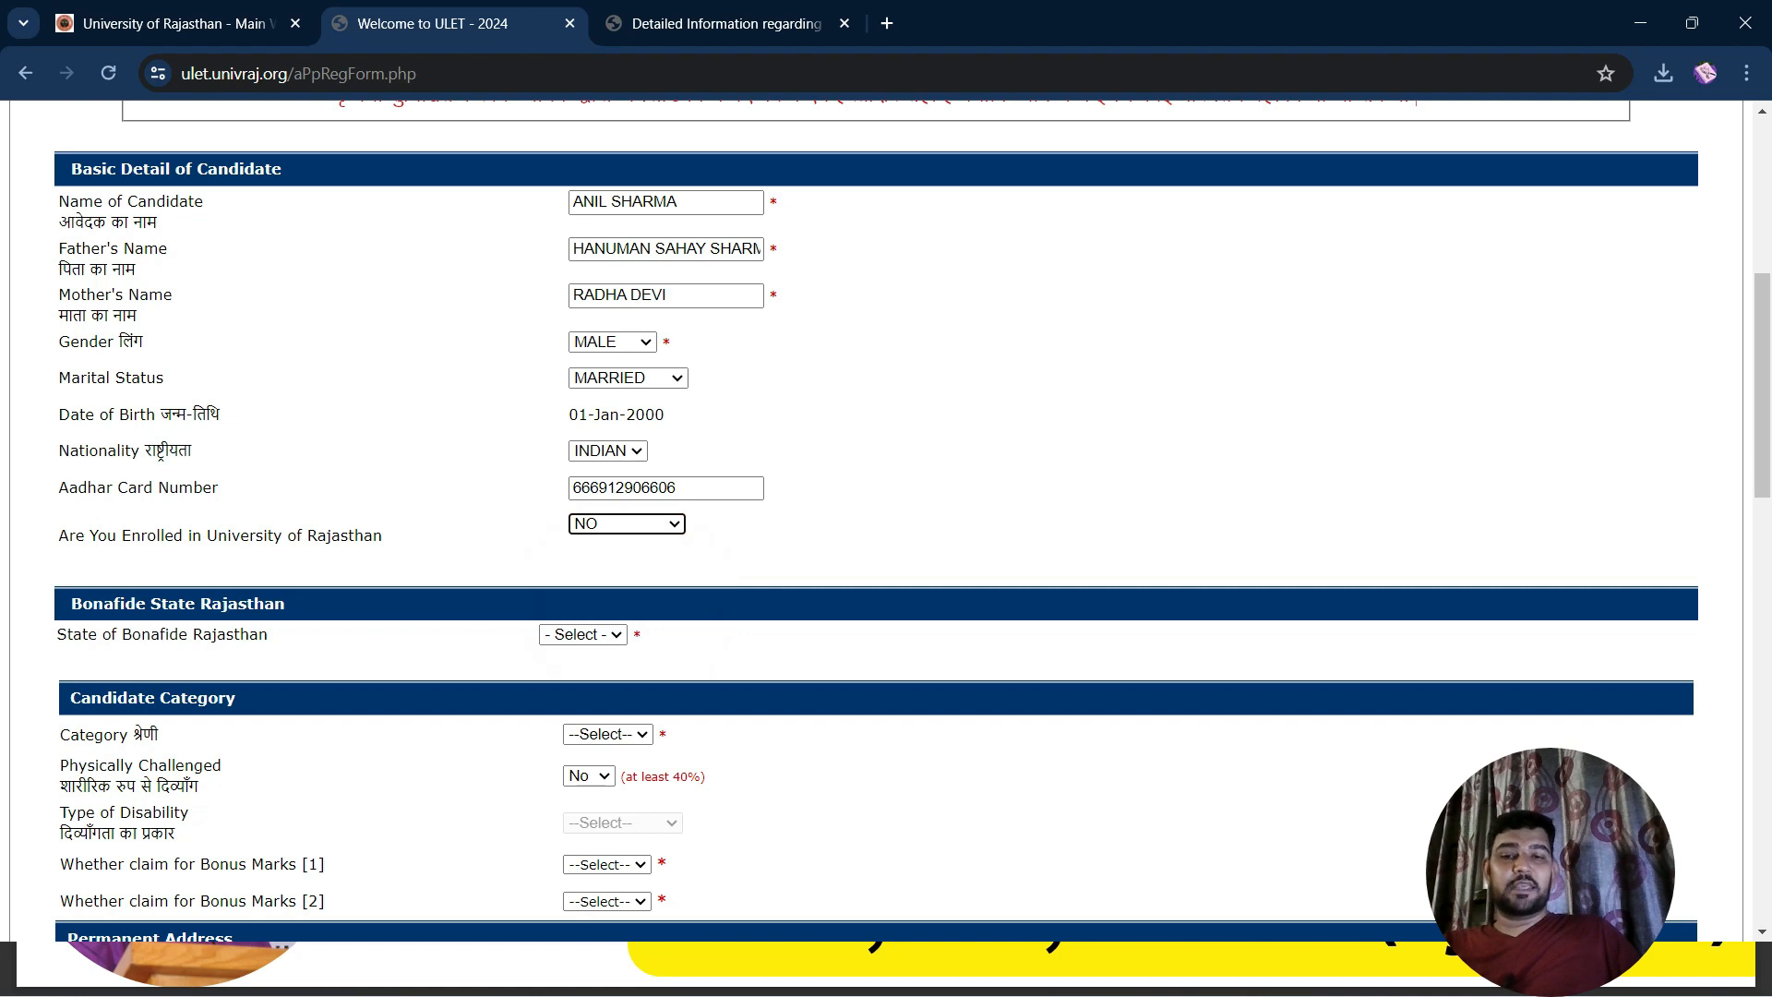
scroll(877, 517, "down", 2)
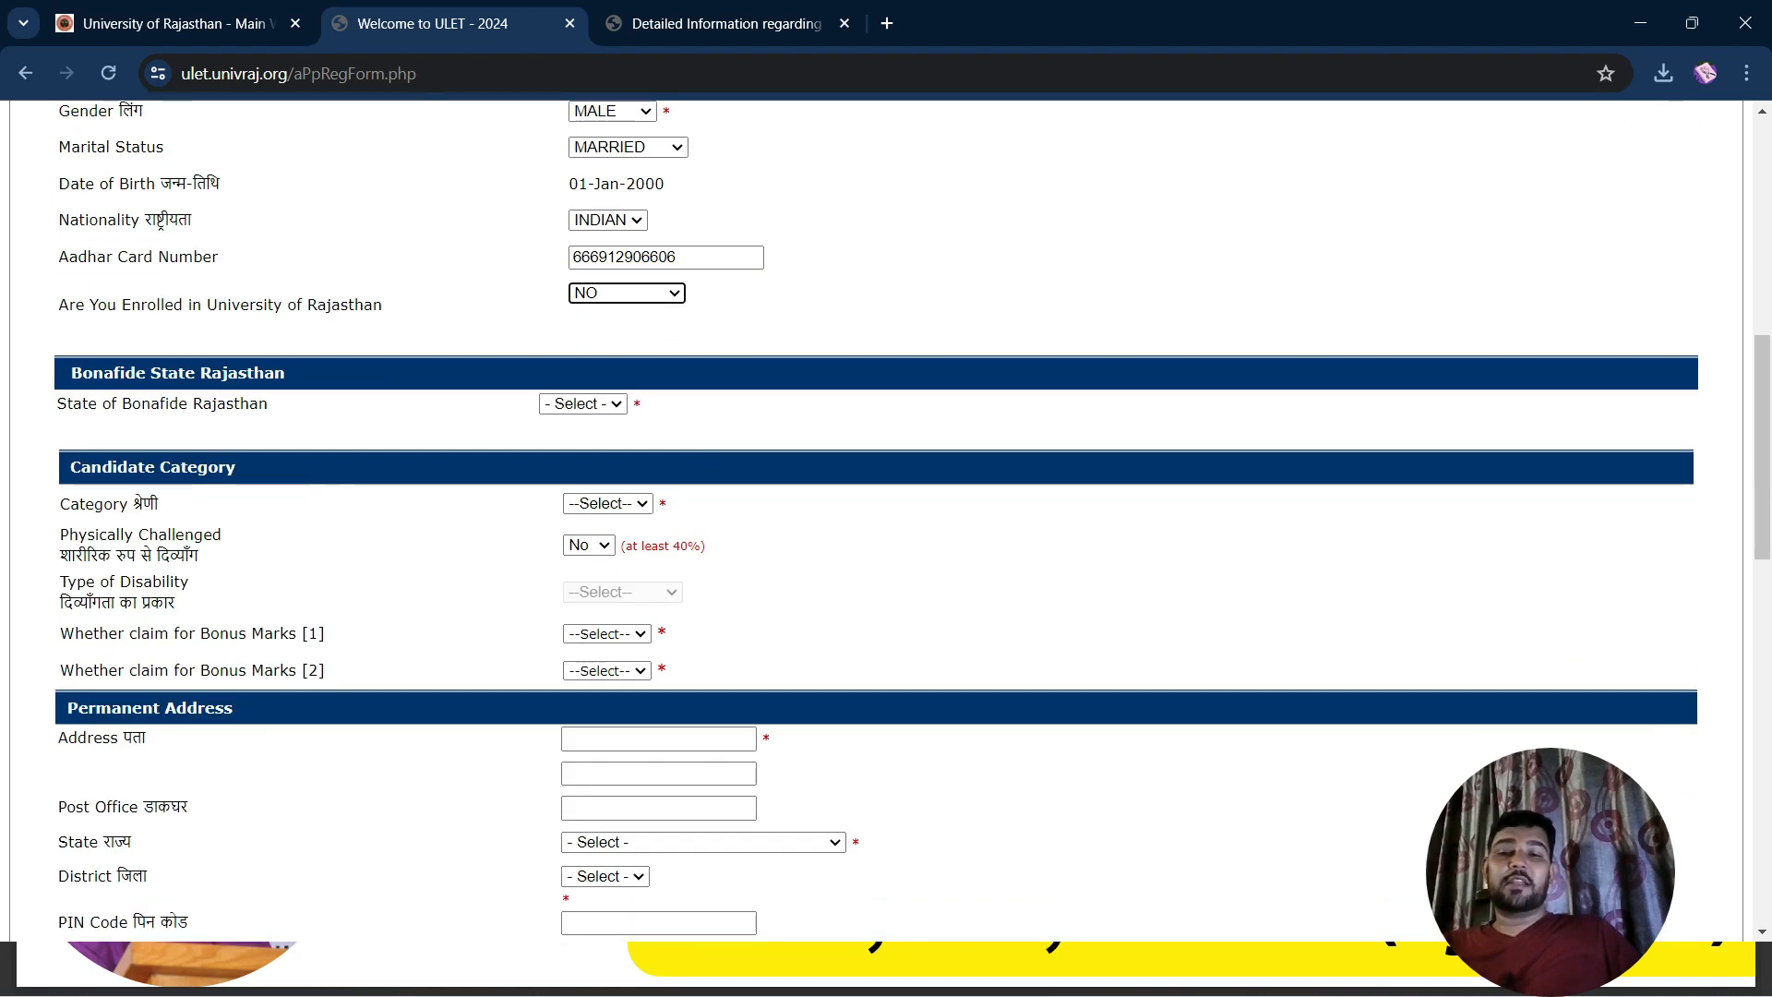
left_click(582, 403)
left_click(567, 439)
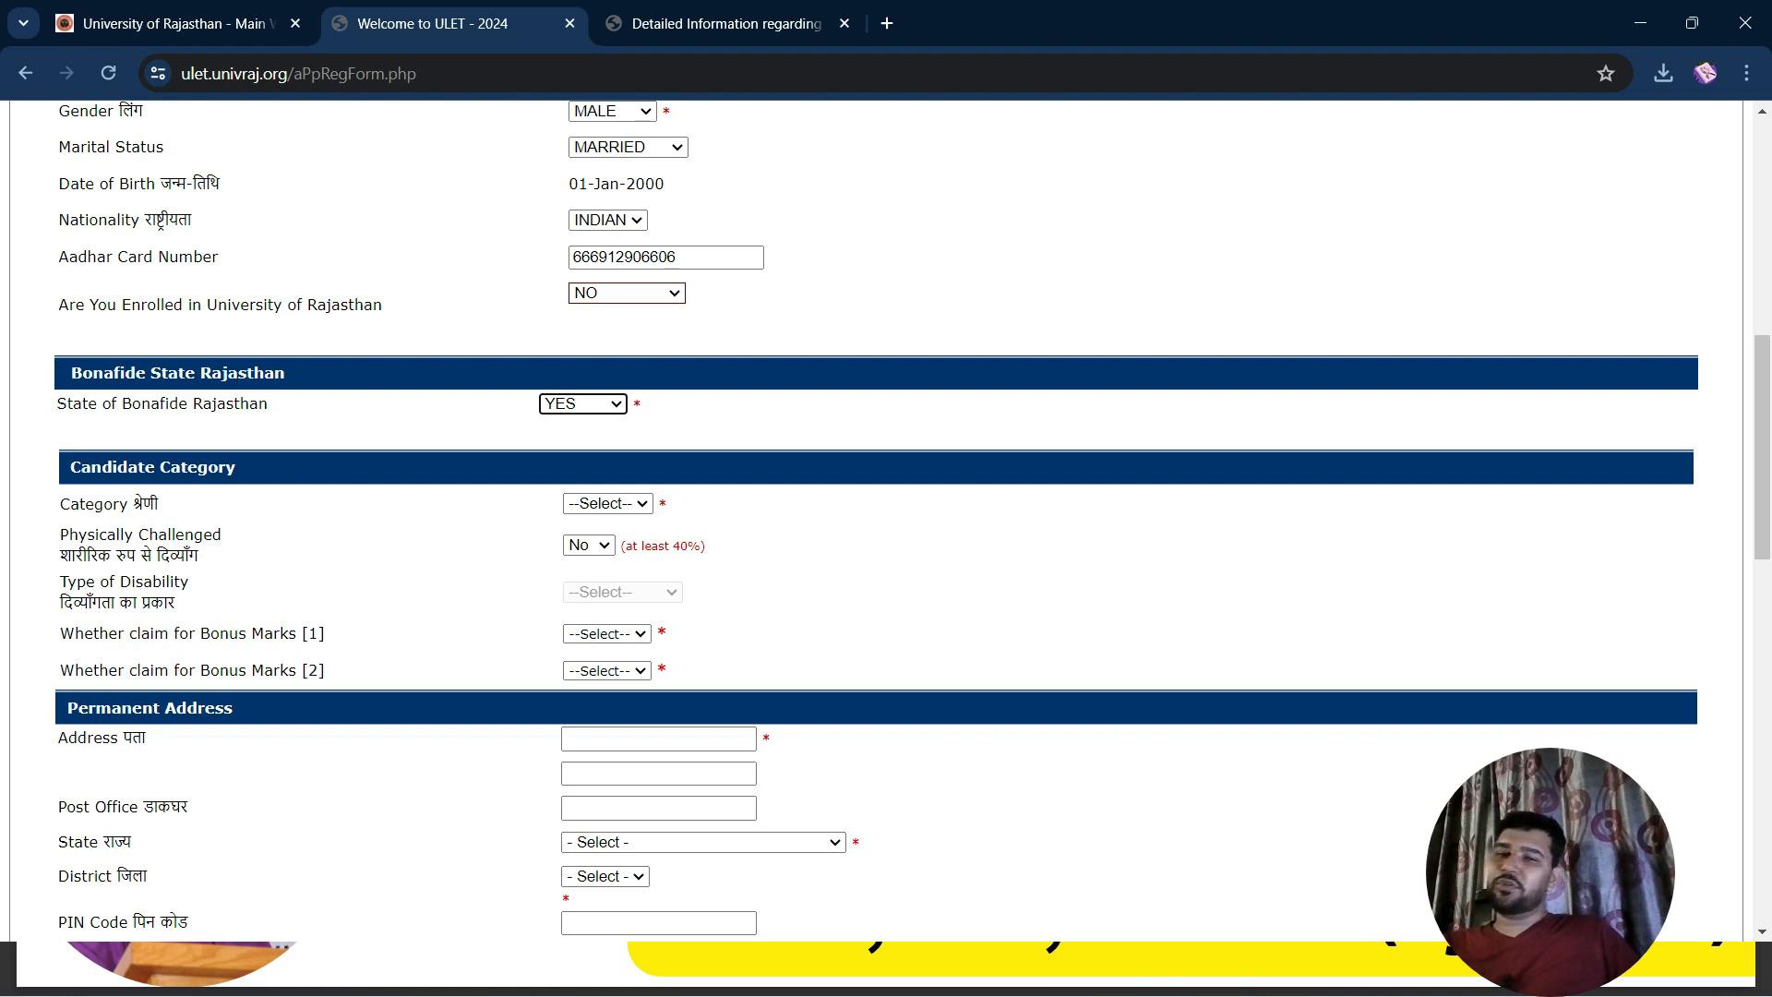
scroll(886, 517, "down", 1)
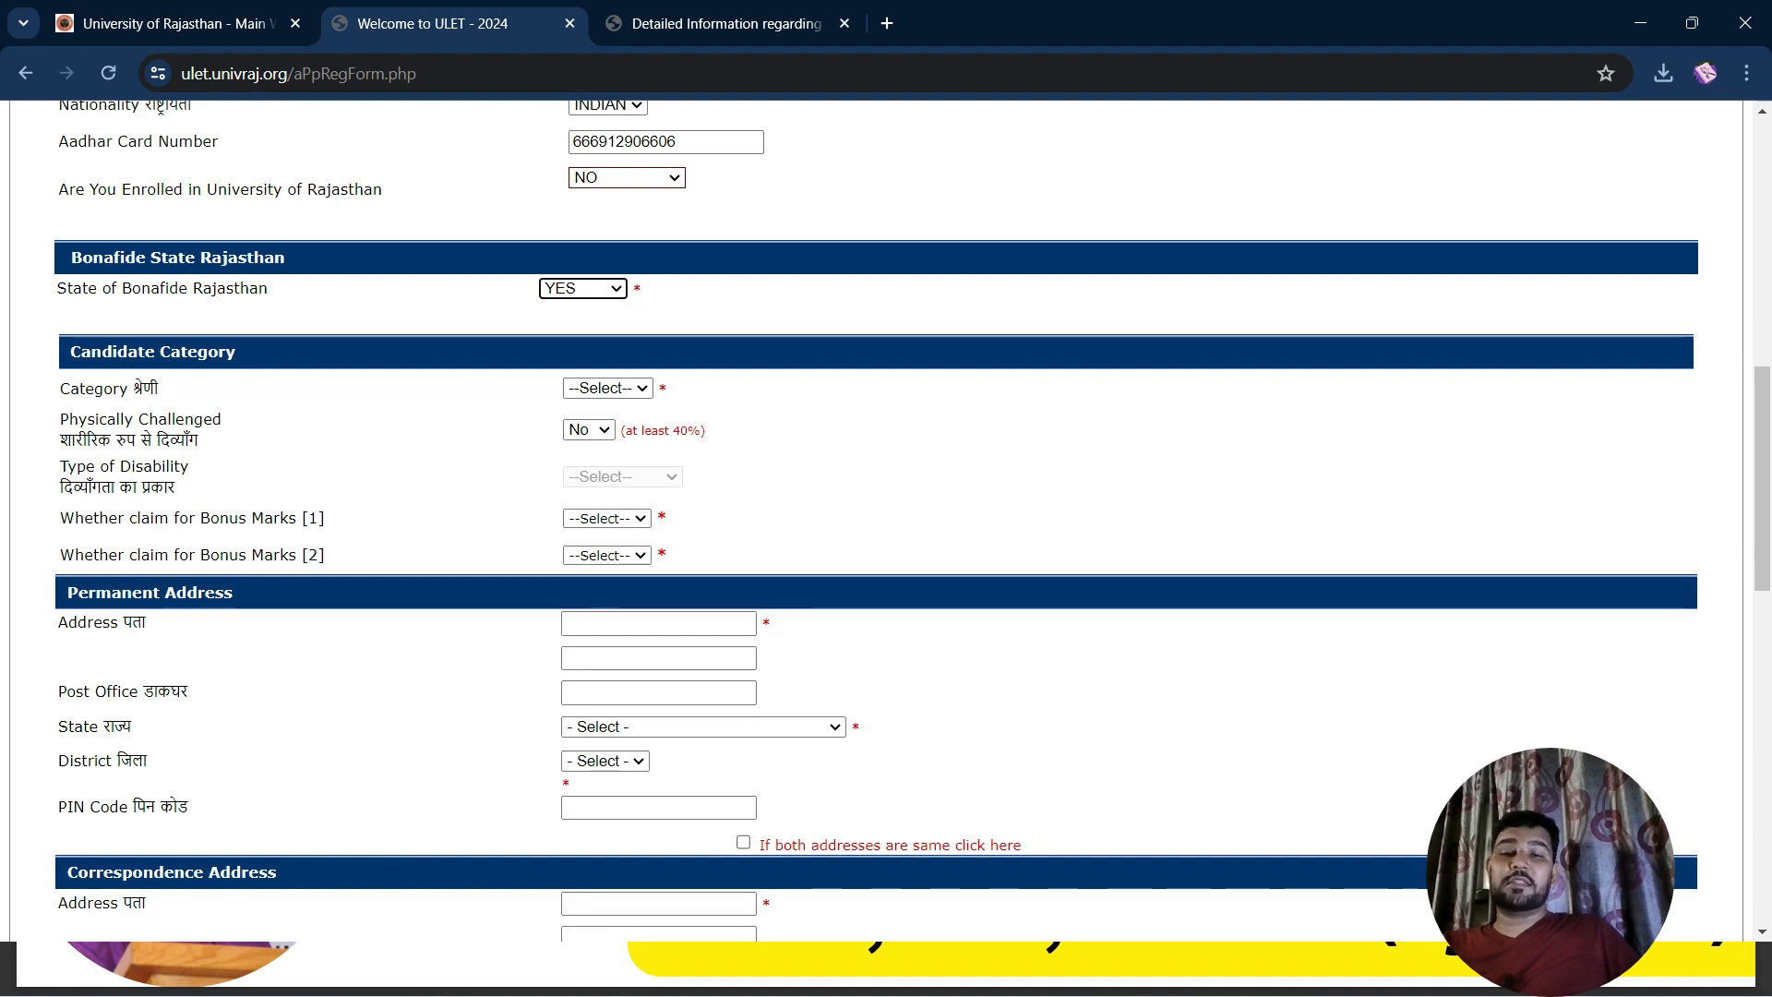
Choose category GEN, keep Physically Challenged as No and leave Bonus Marks unchanged
left_click(608, 388)
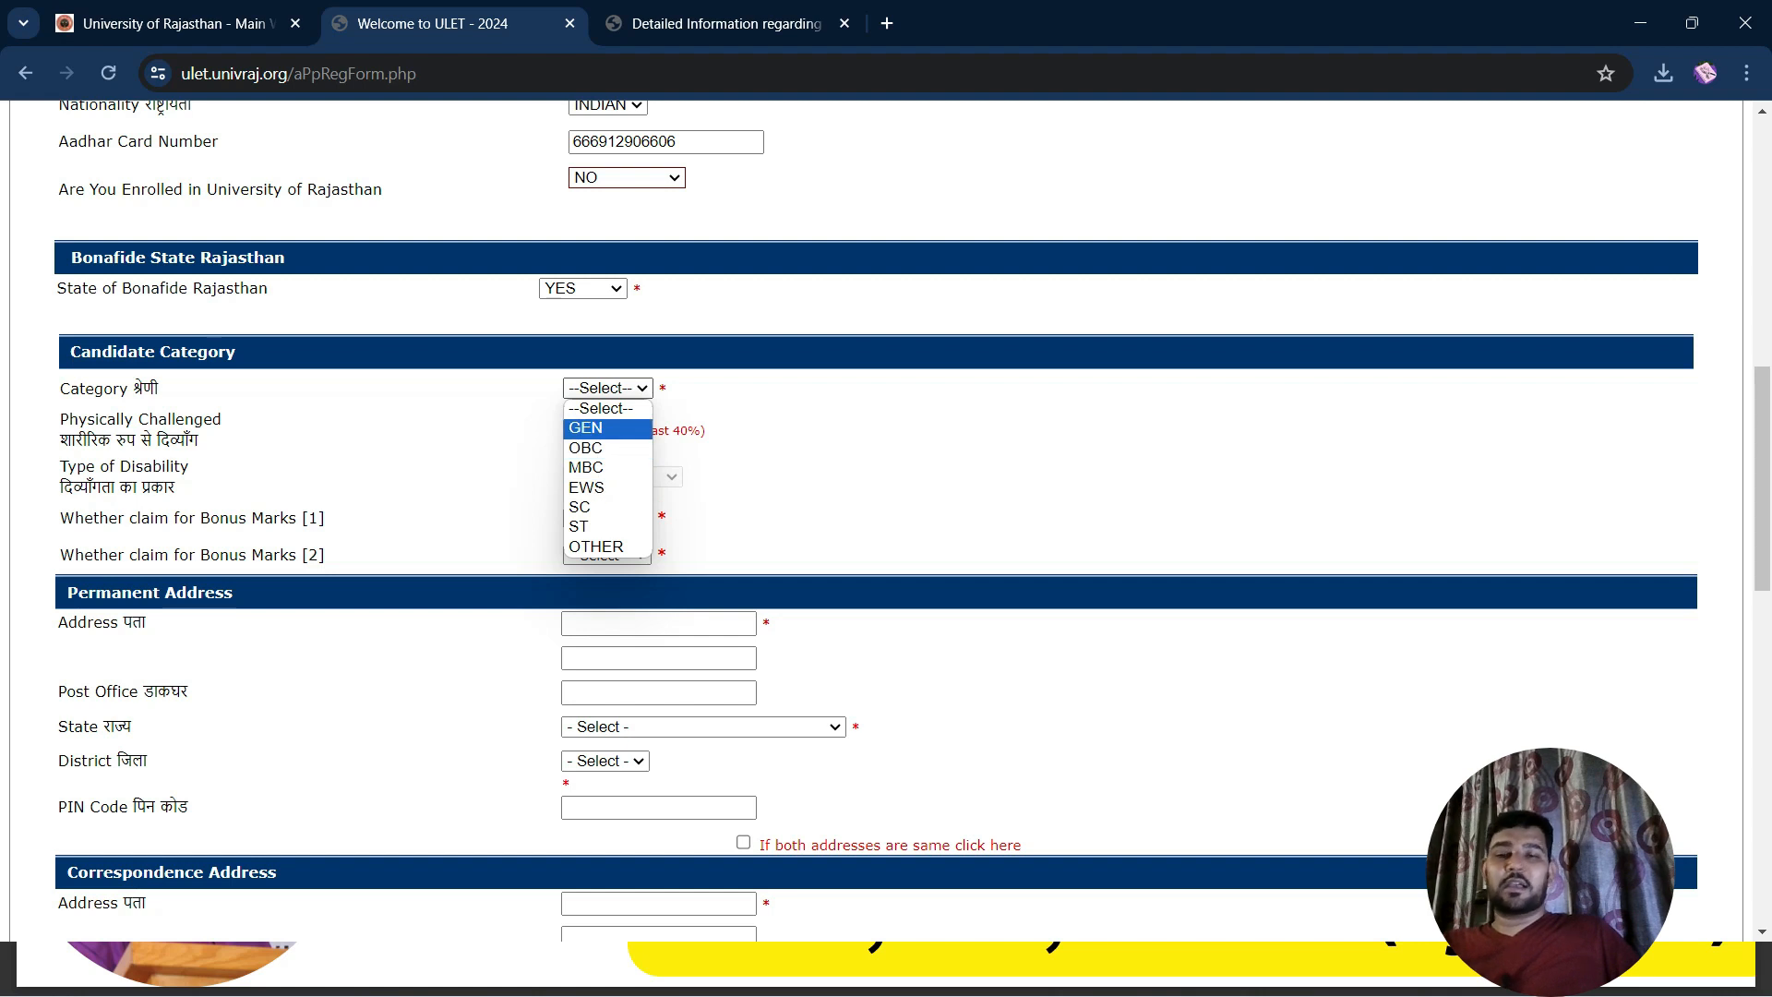
key("Return")
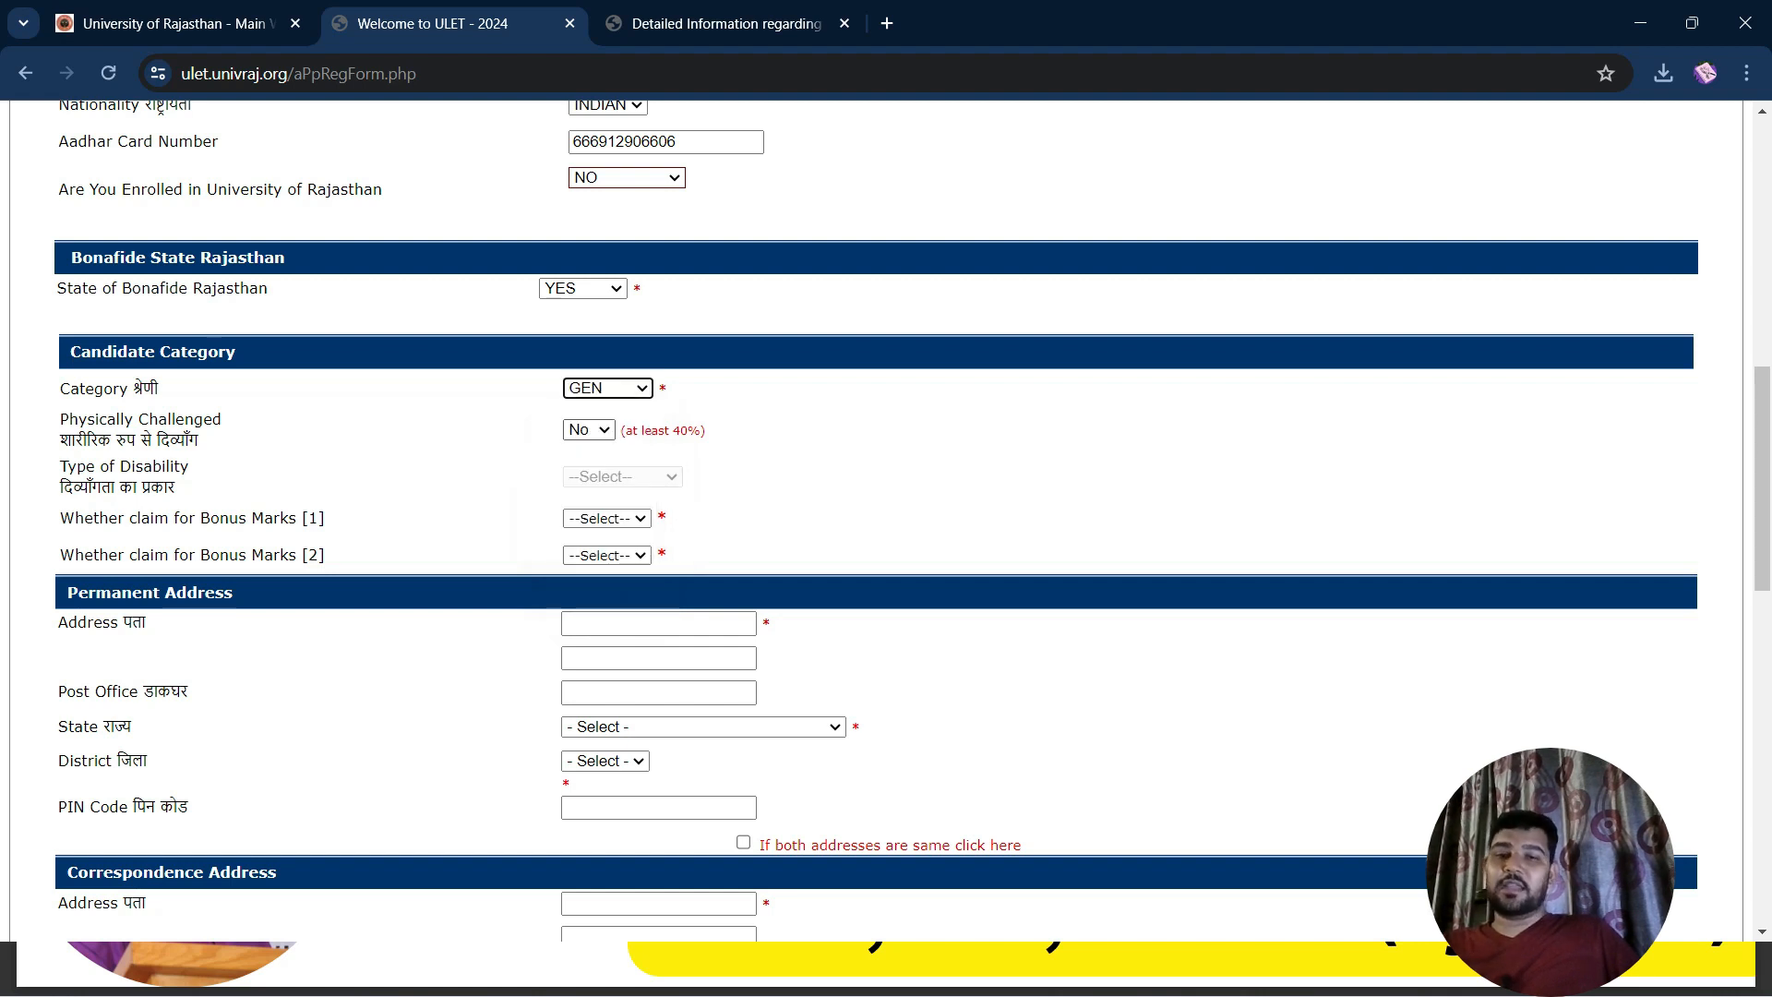
left_click(589, 430)
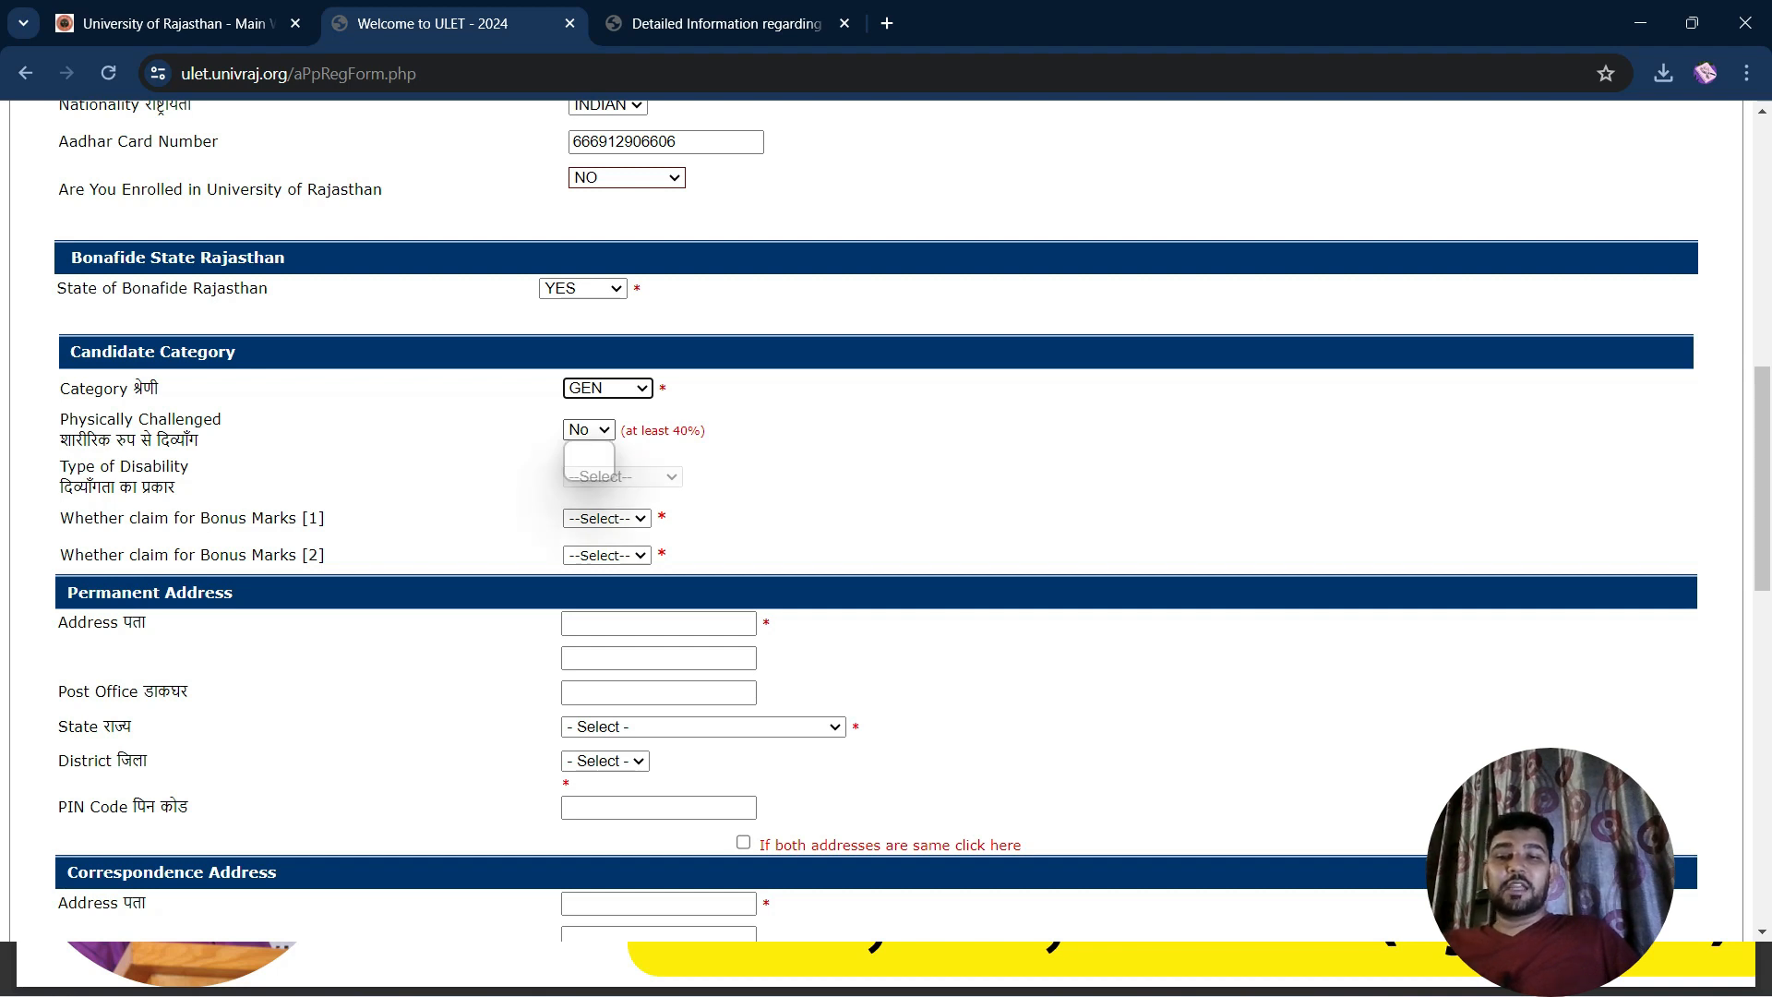
left_click(589, 450)
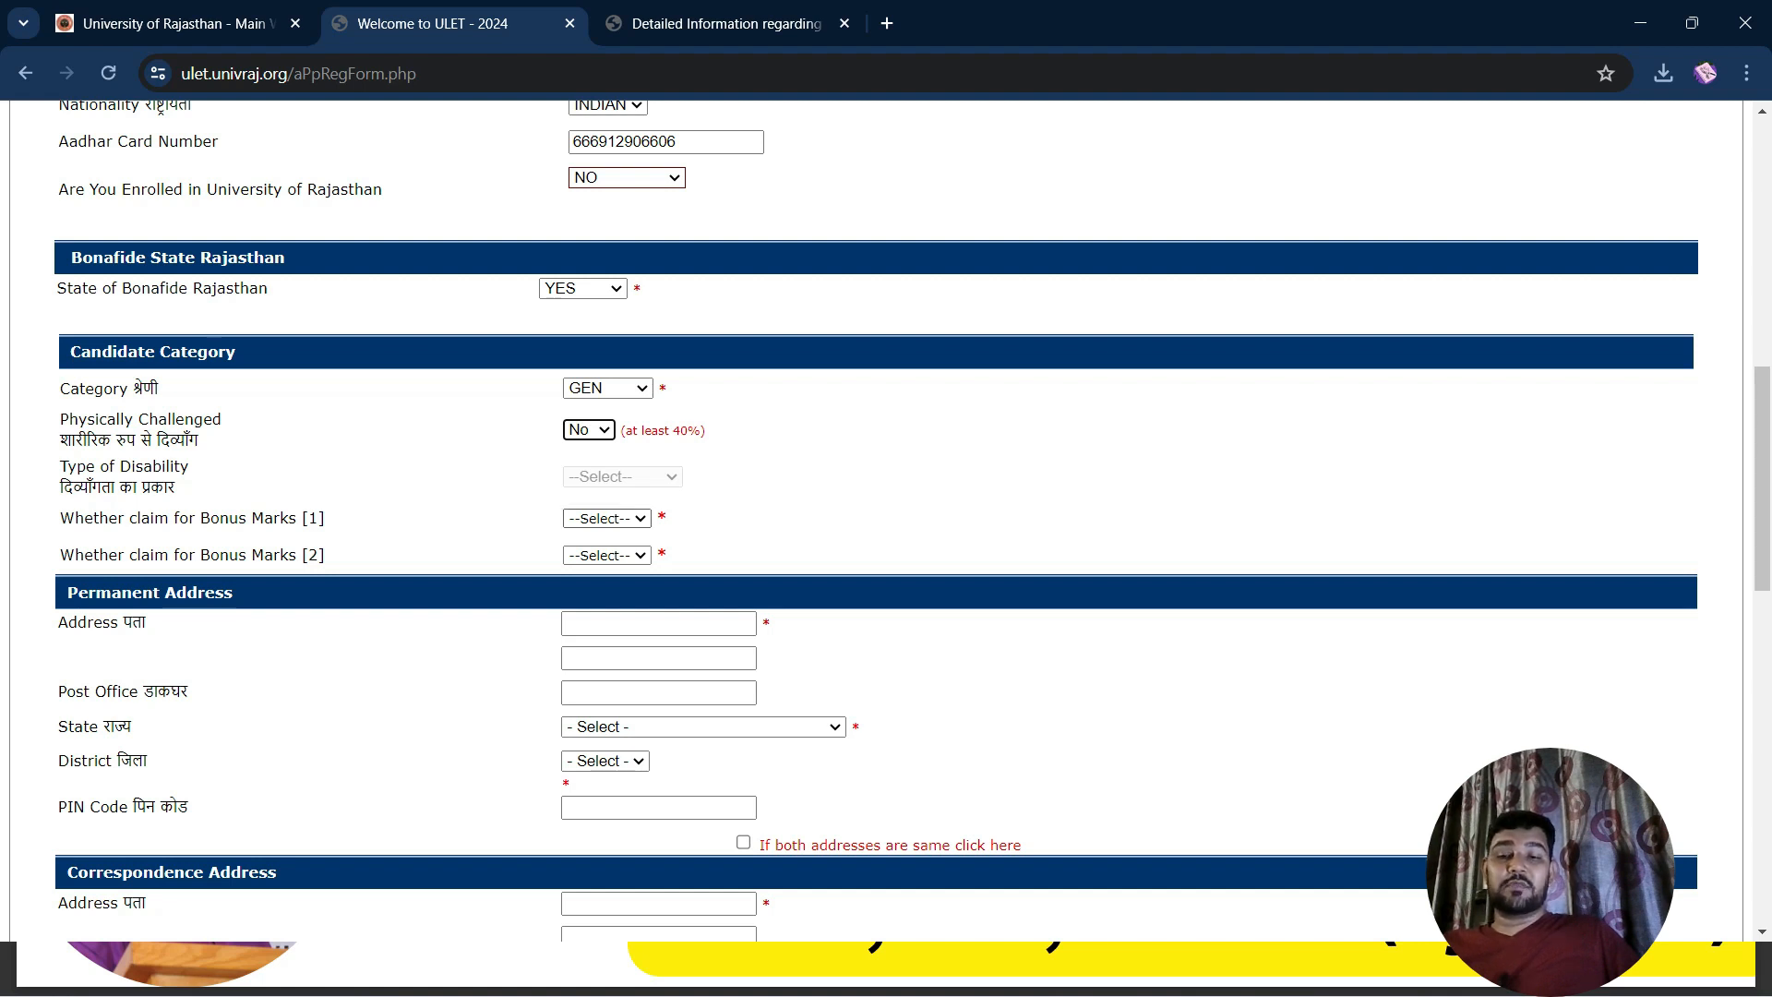
left_click(608, 519)
left_click(605, 537)
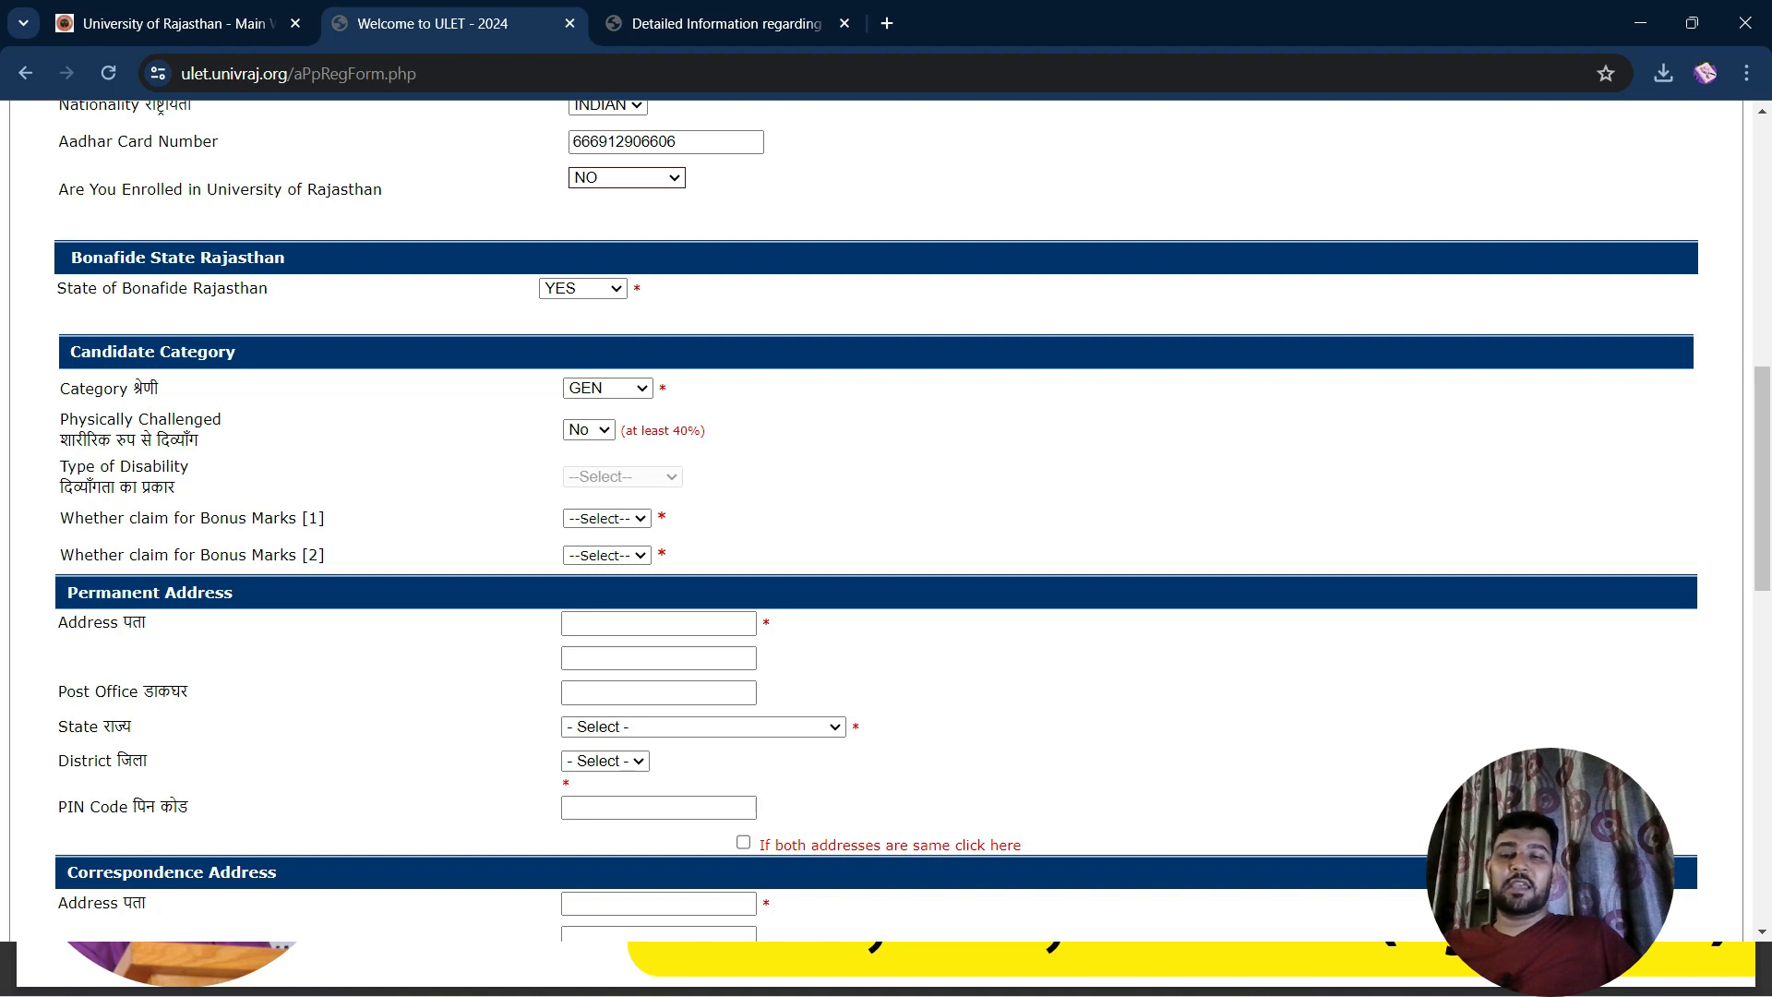
scroll(886, 517, "down", 2)
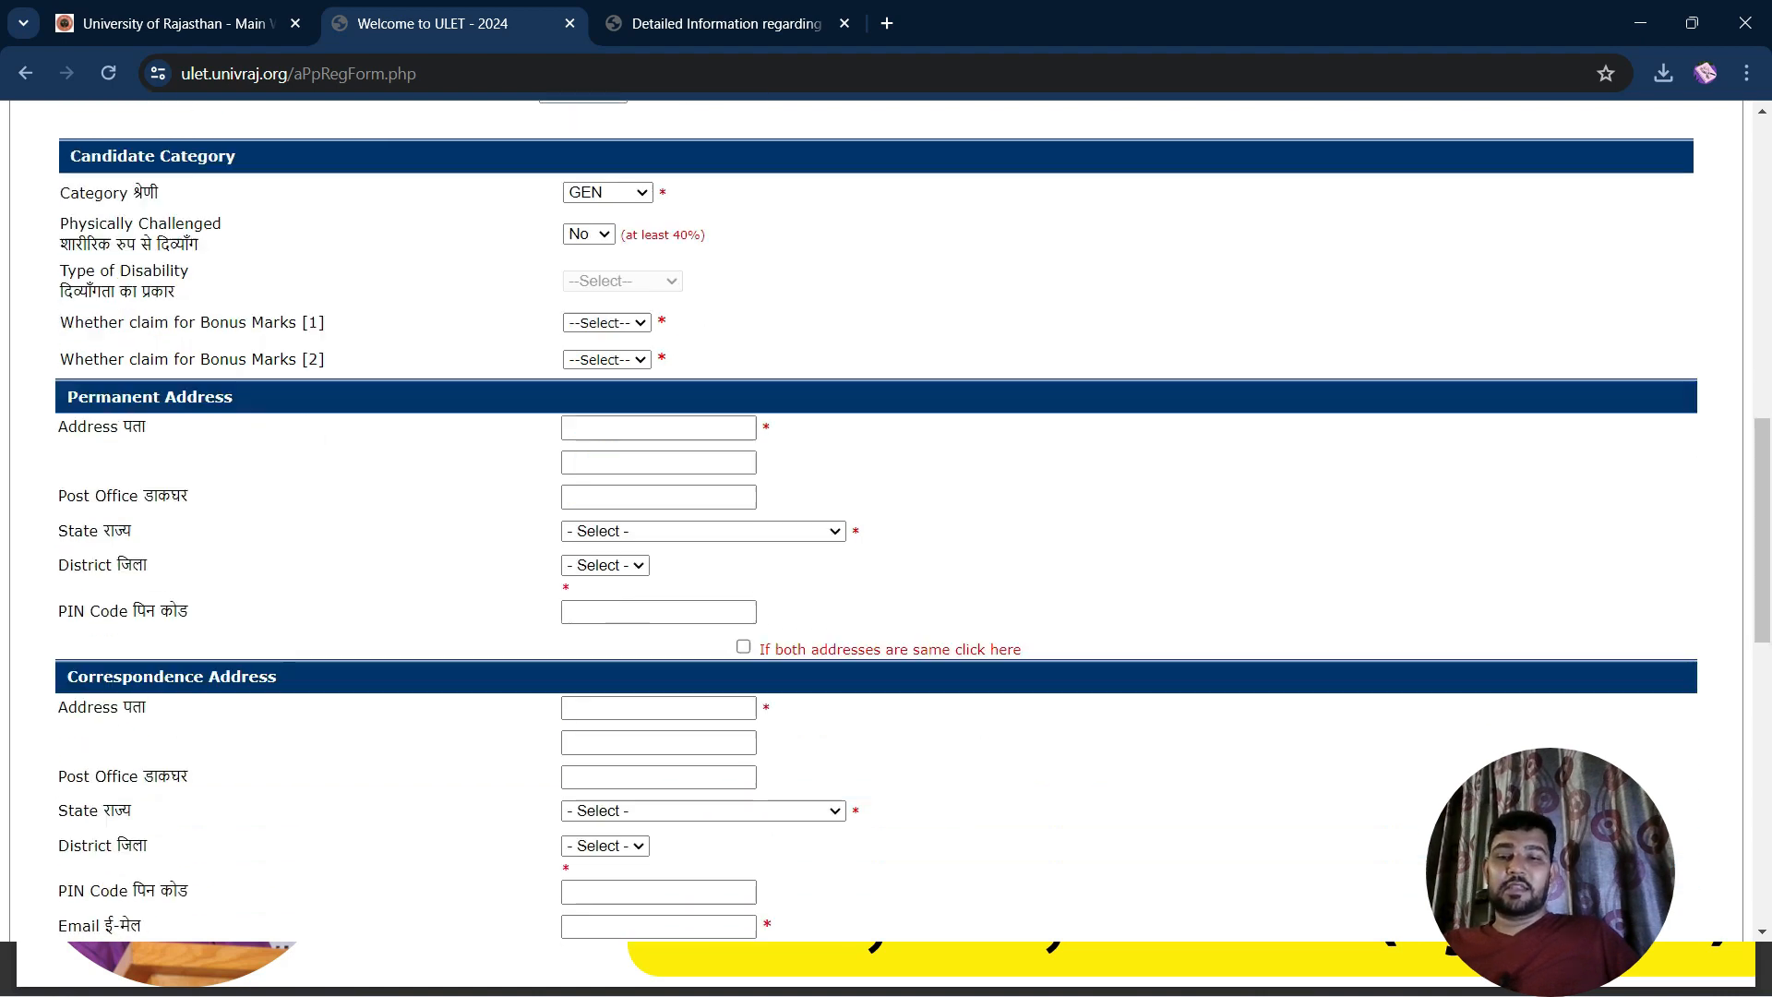
Type the permanent address lines, city Jaipur and the post office name
left_click(659, 393)
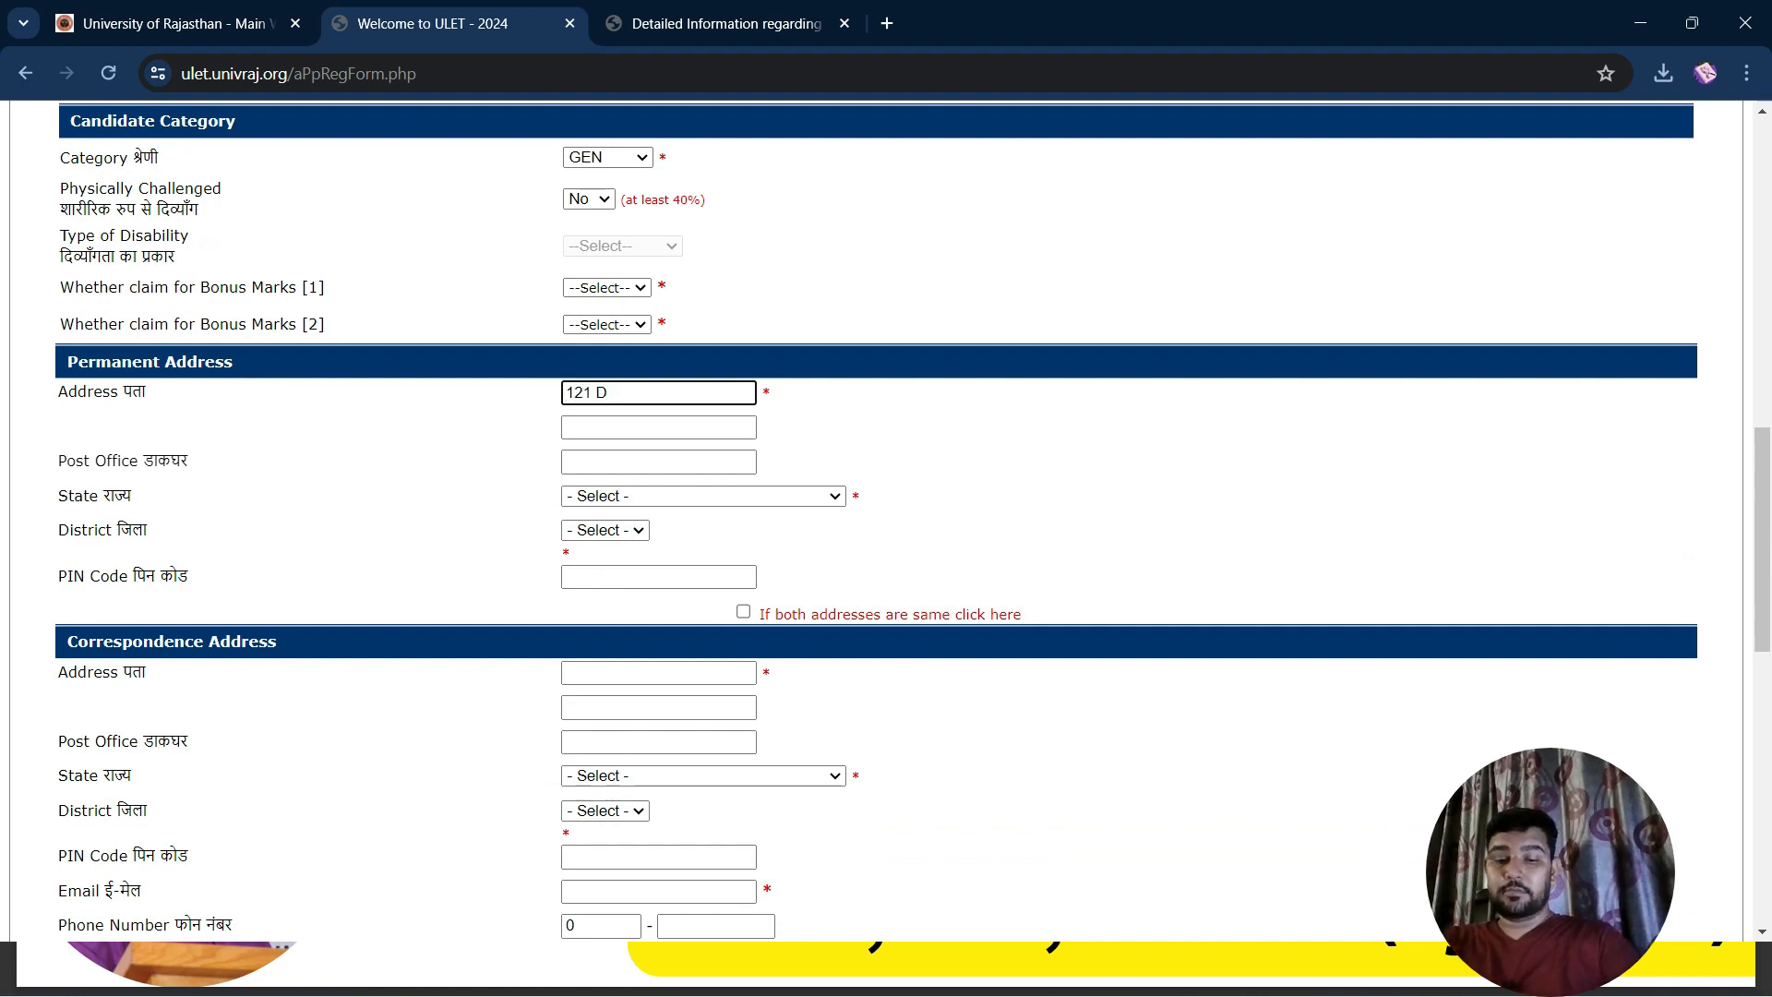
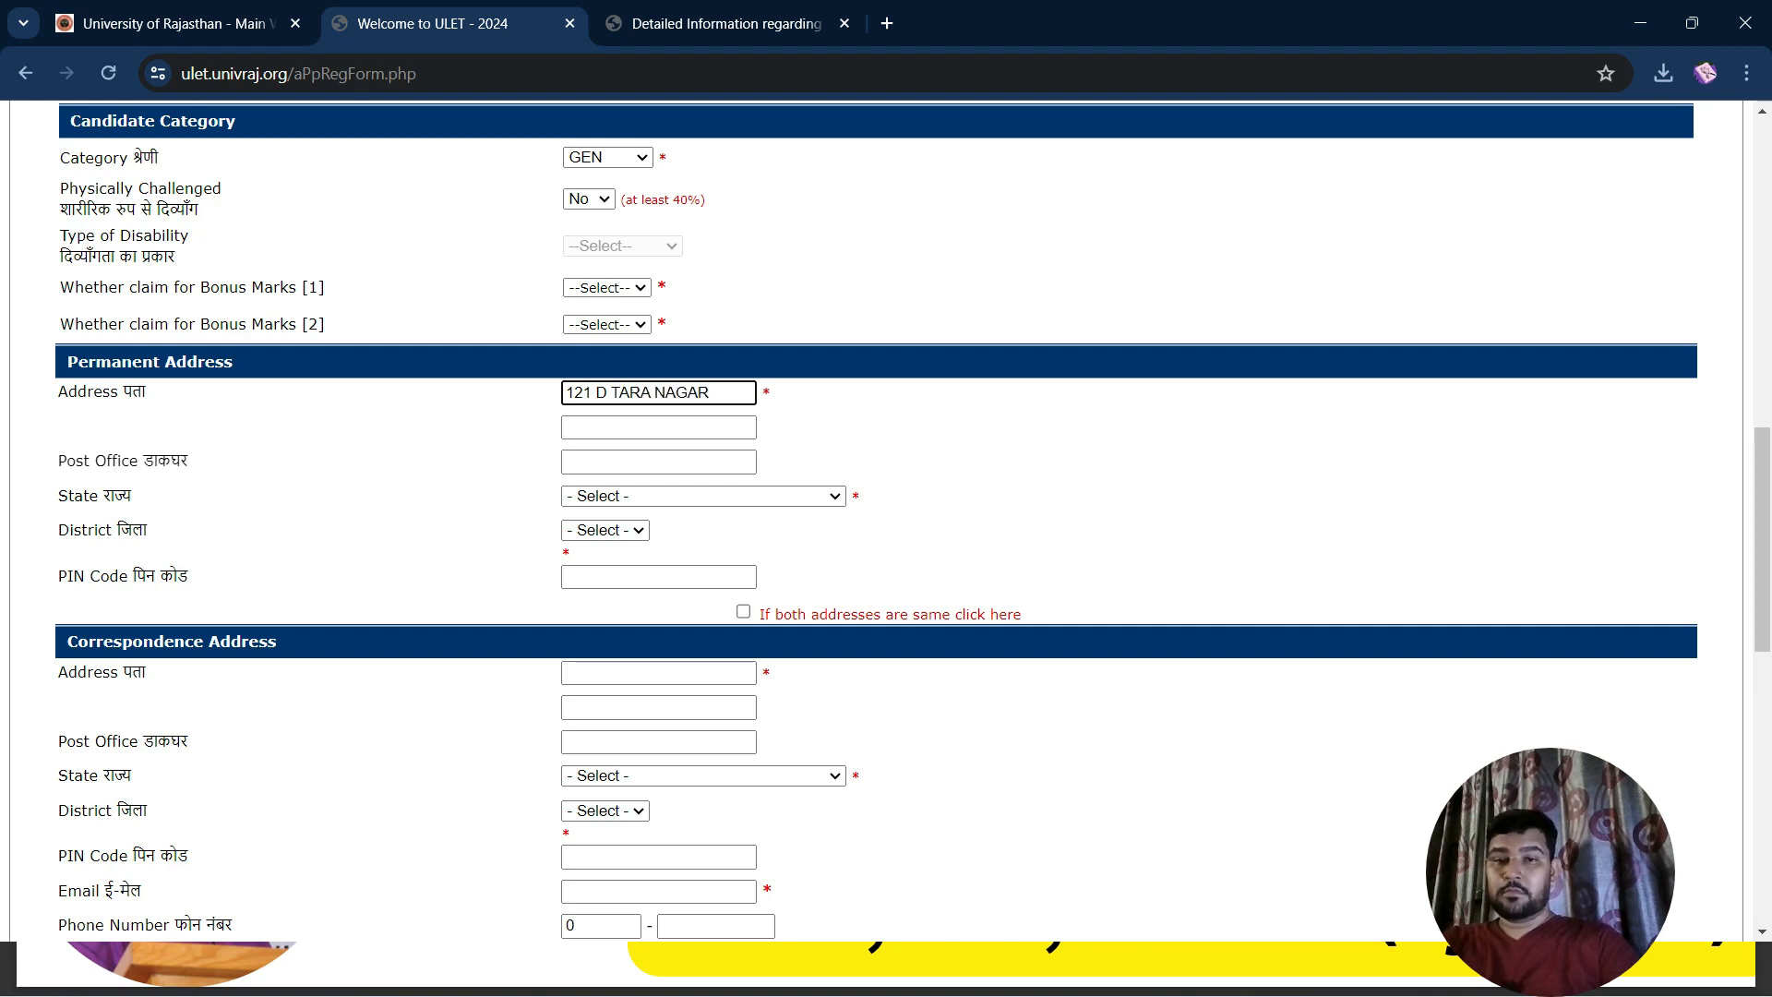
key("Tab")
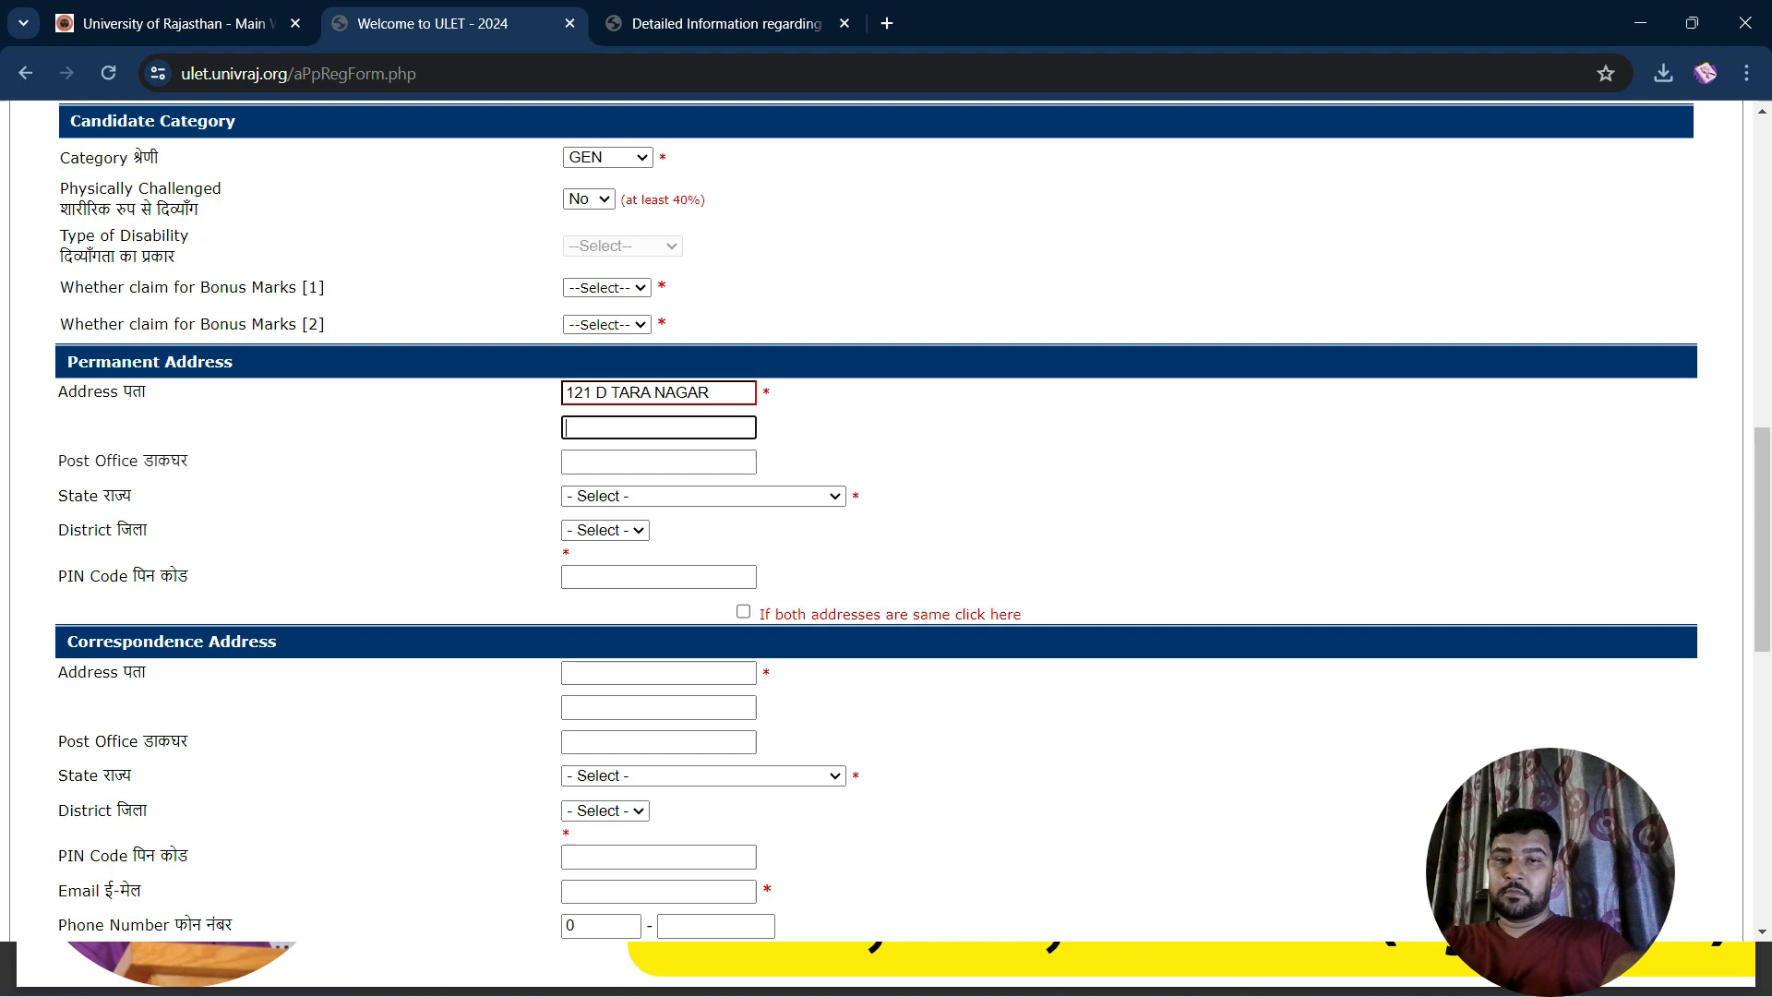
type("JAIPUR")
key("Tab")
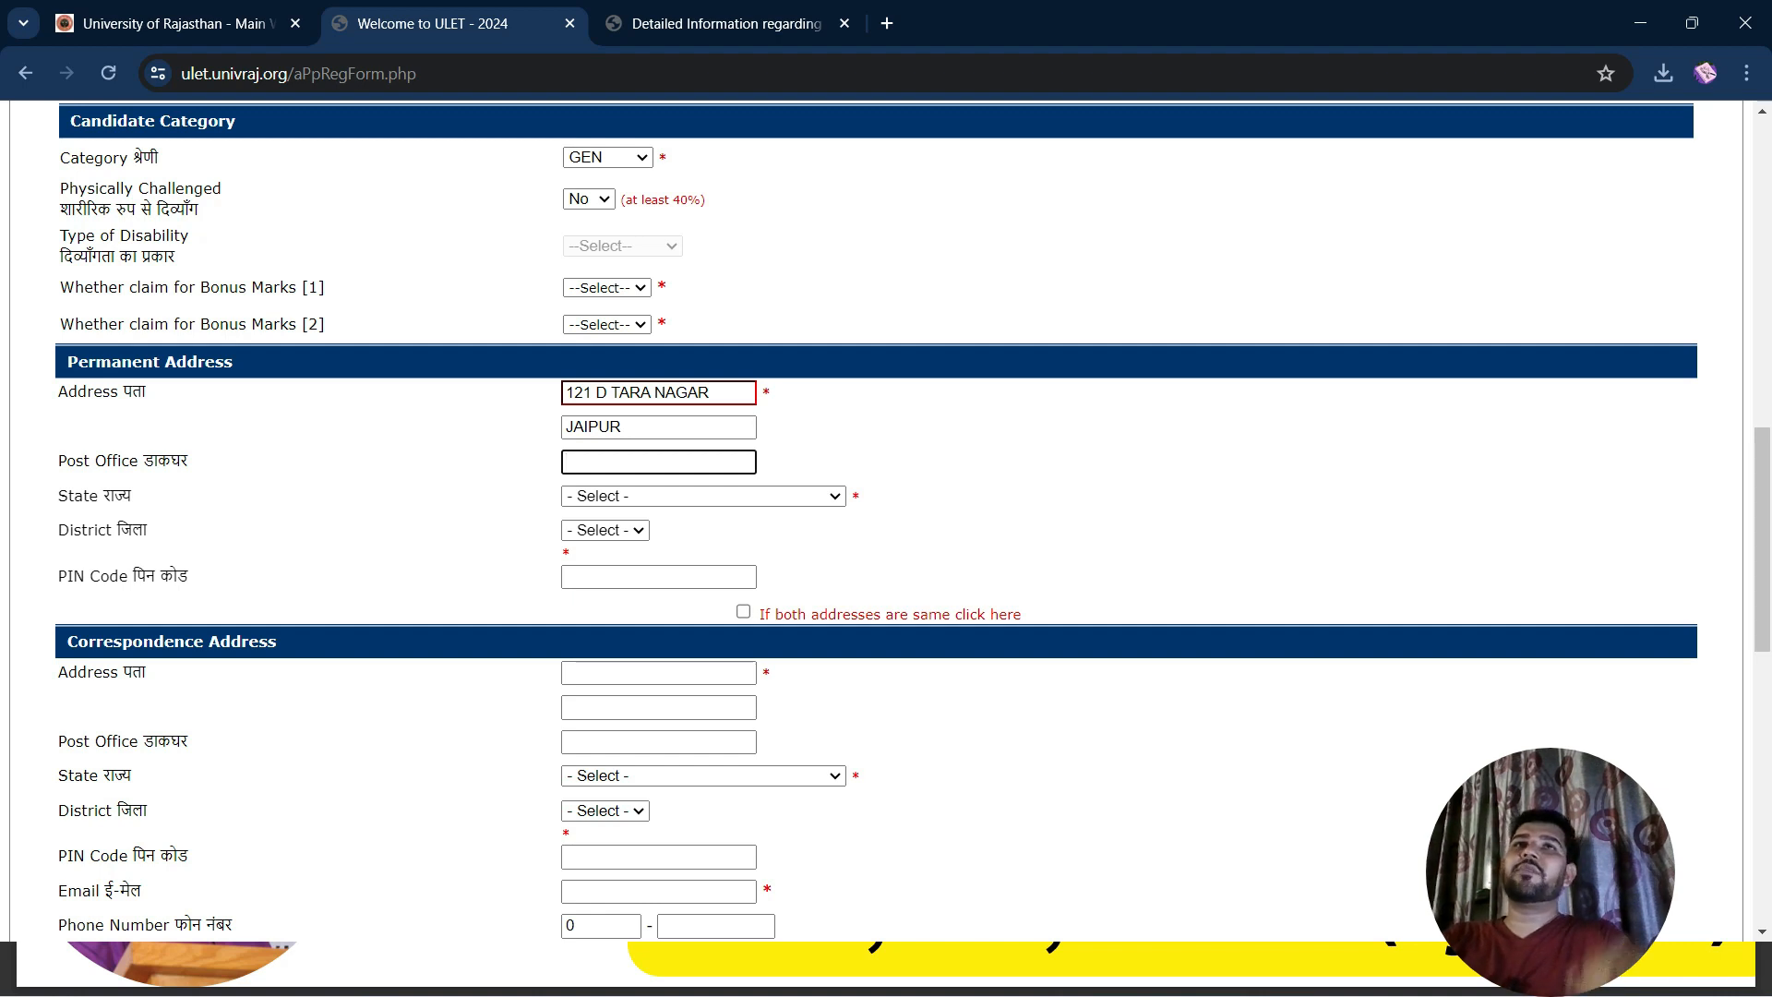
type("HOTWARA")
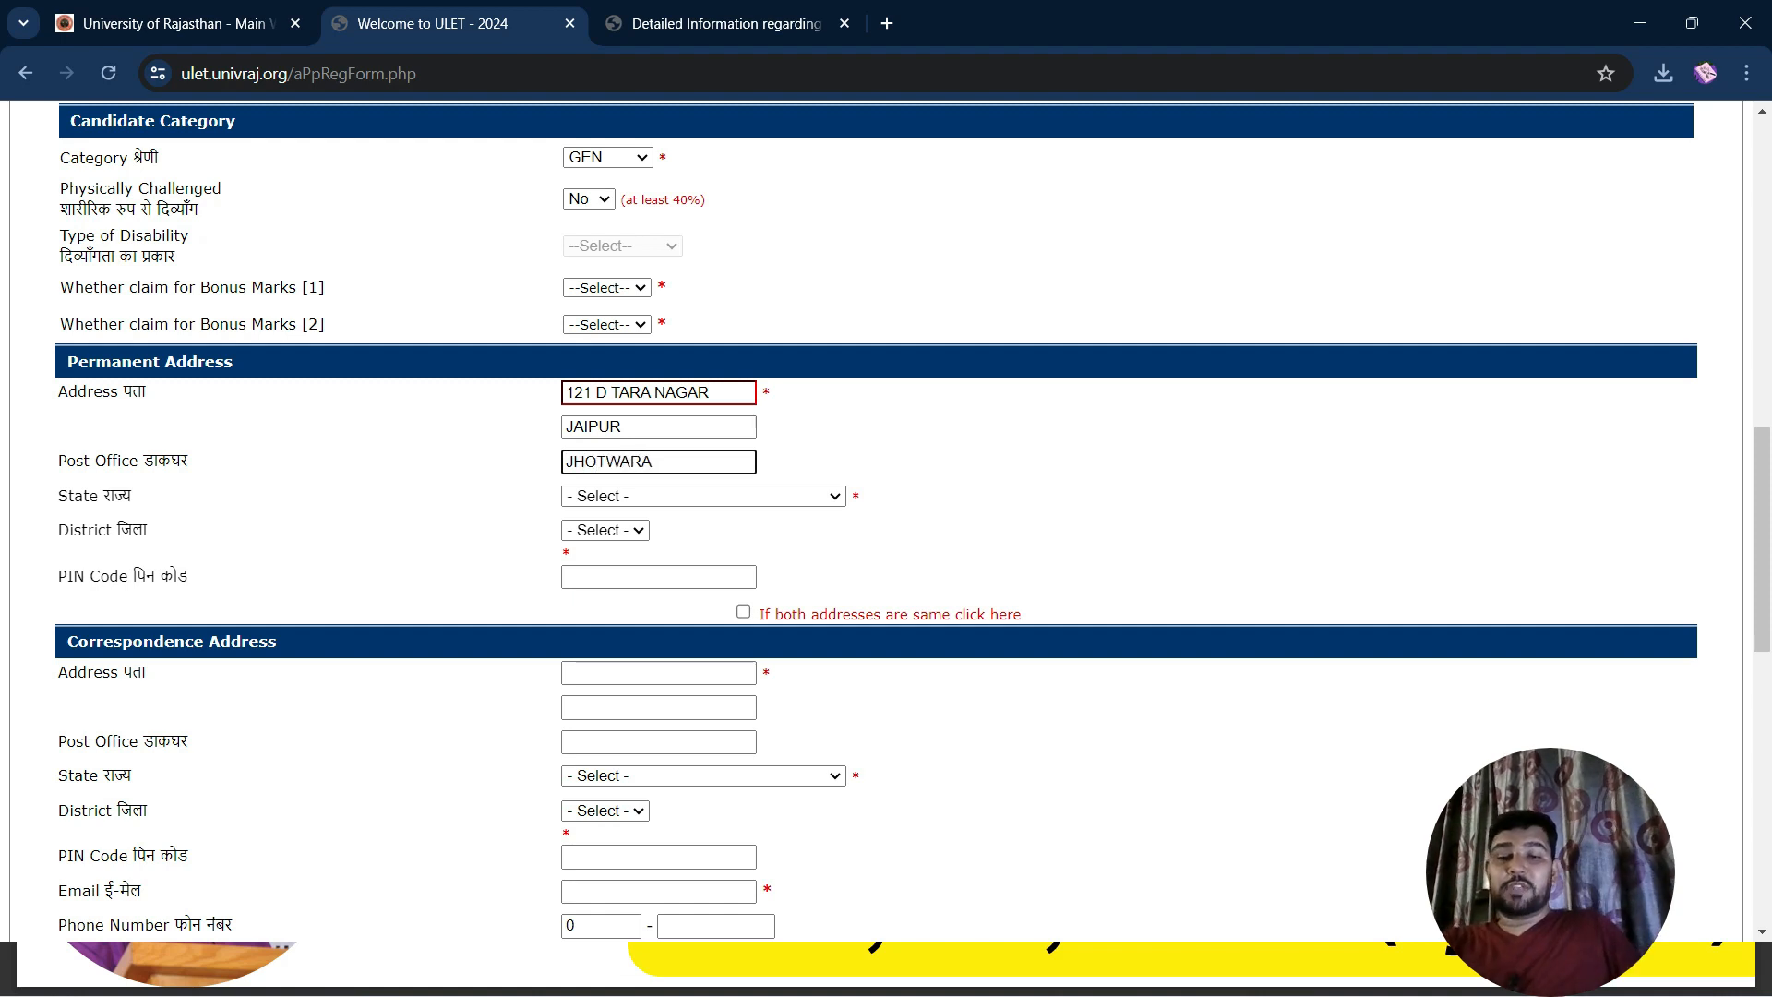
Set state RAJASTHAN and district JAIPUR, enter the PIN code, and copy it to the correspondence address
left_click(704, 497)
key("r")
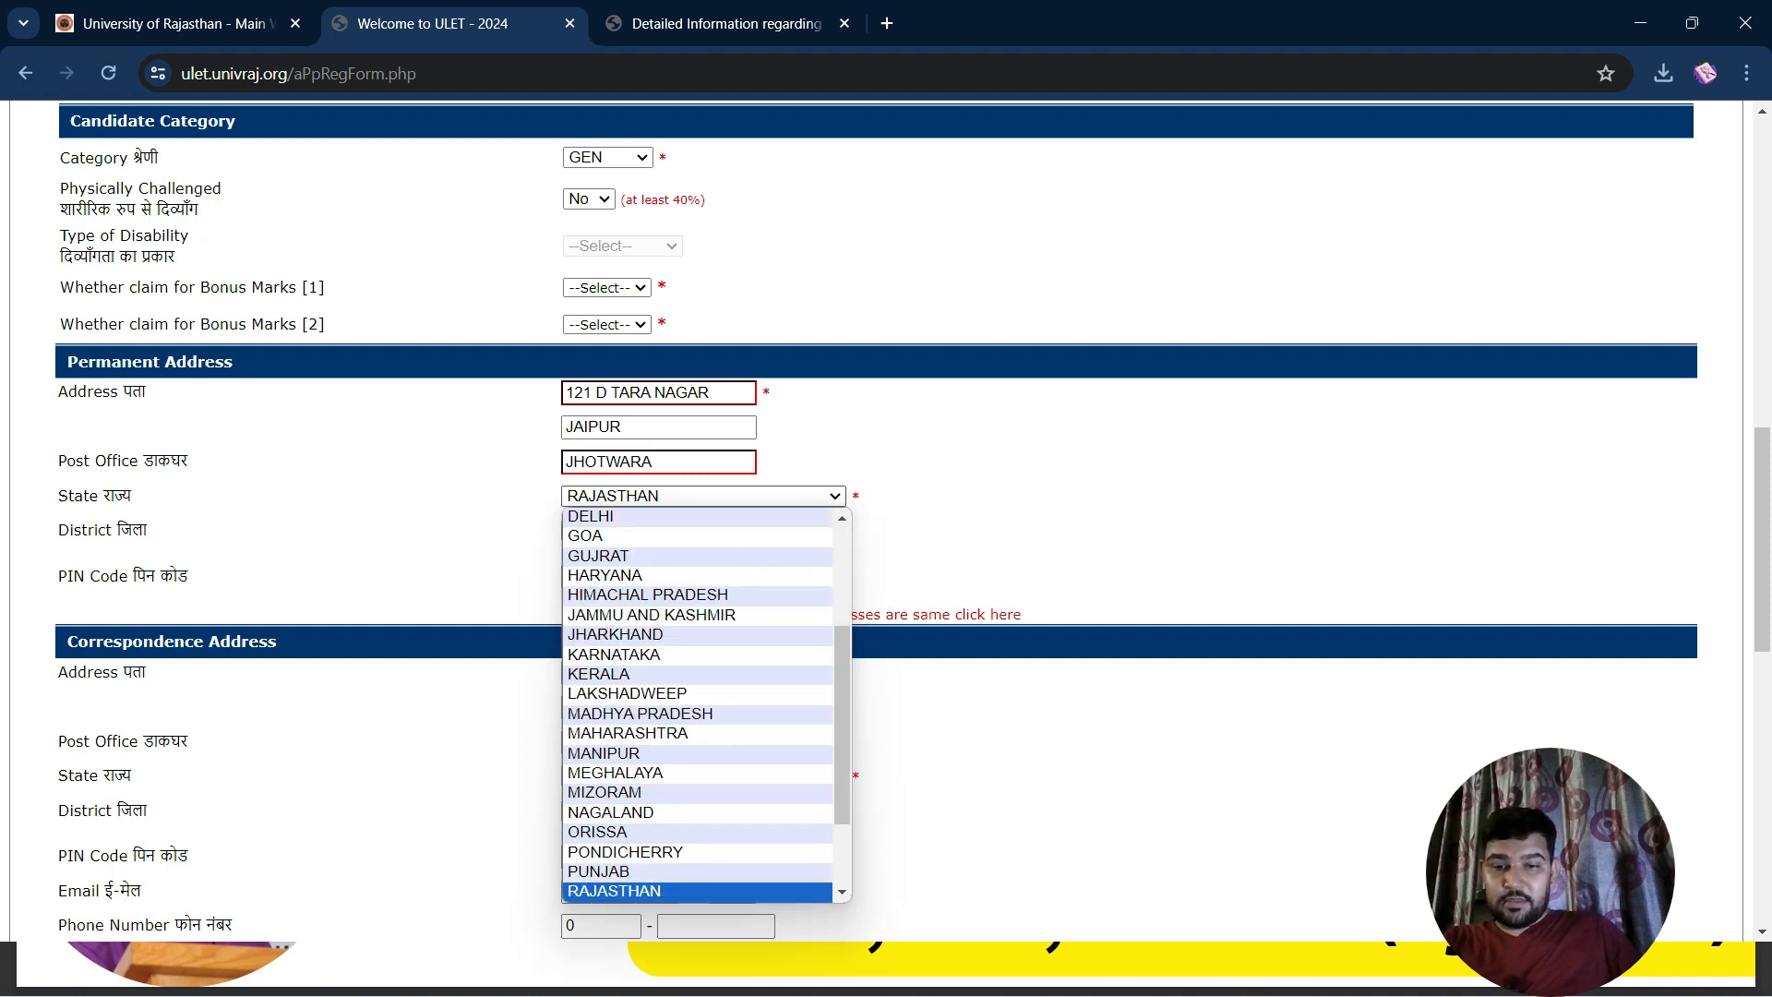
left_click(646, 892)
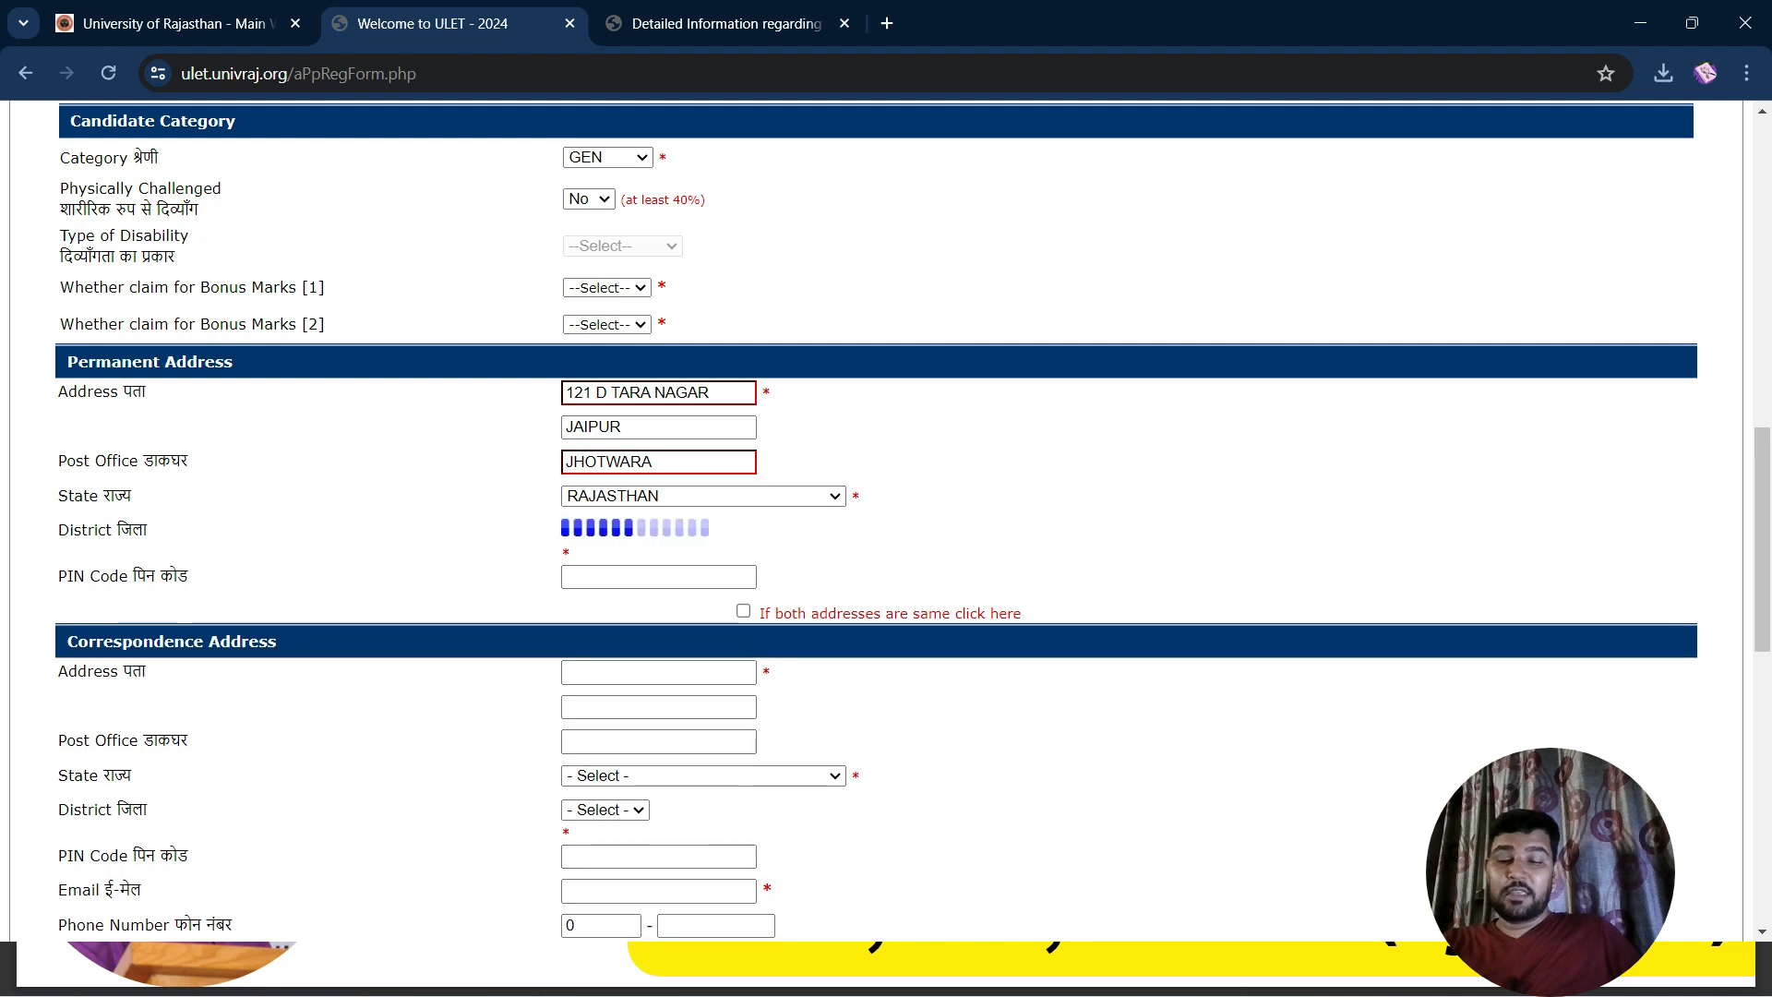
left_click(646, 531)
key("j")
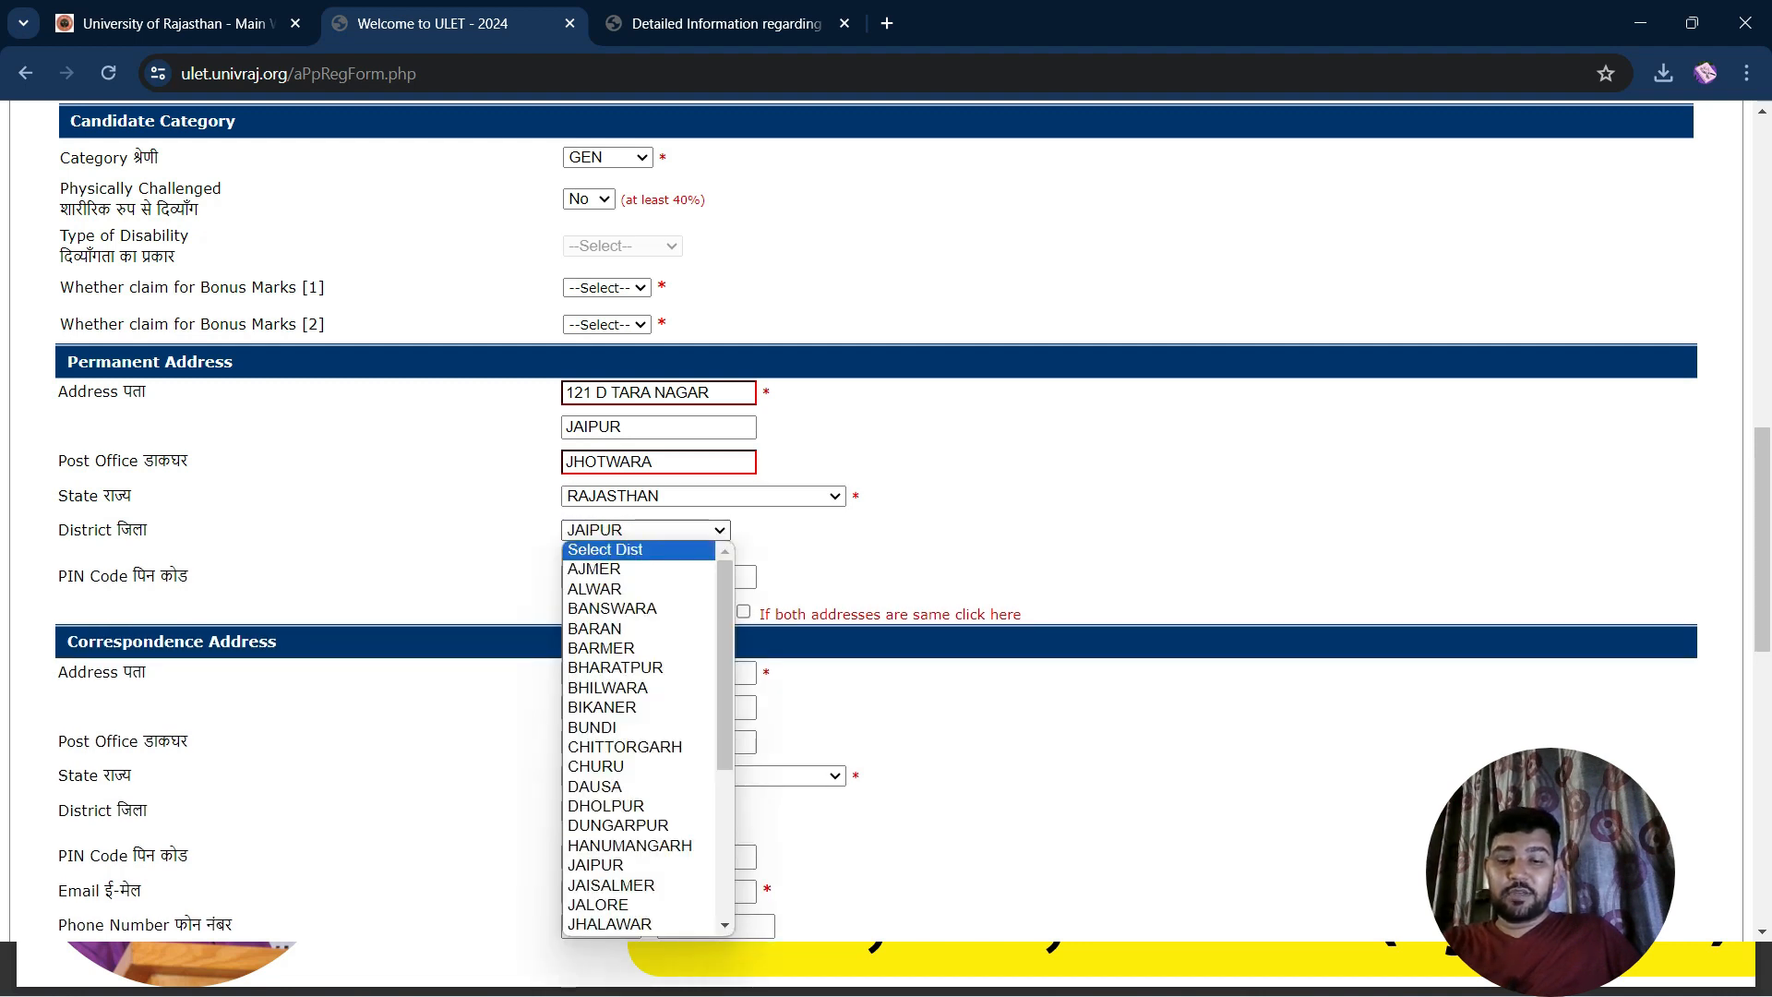
left_click(639, 866)
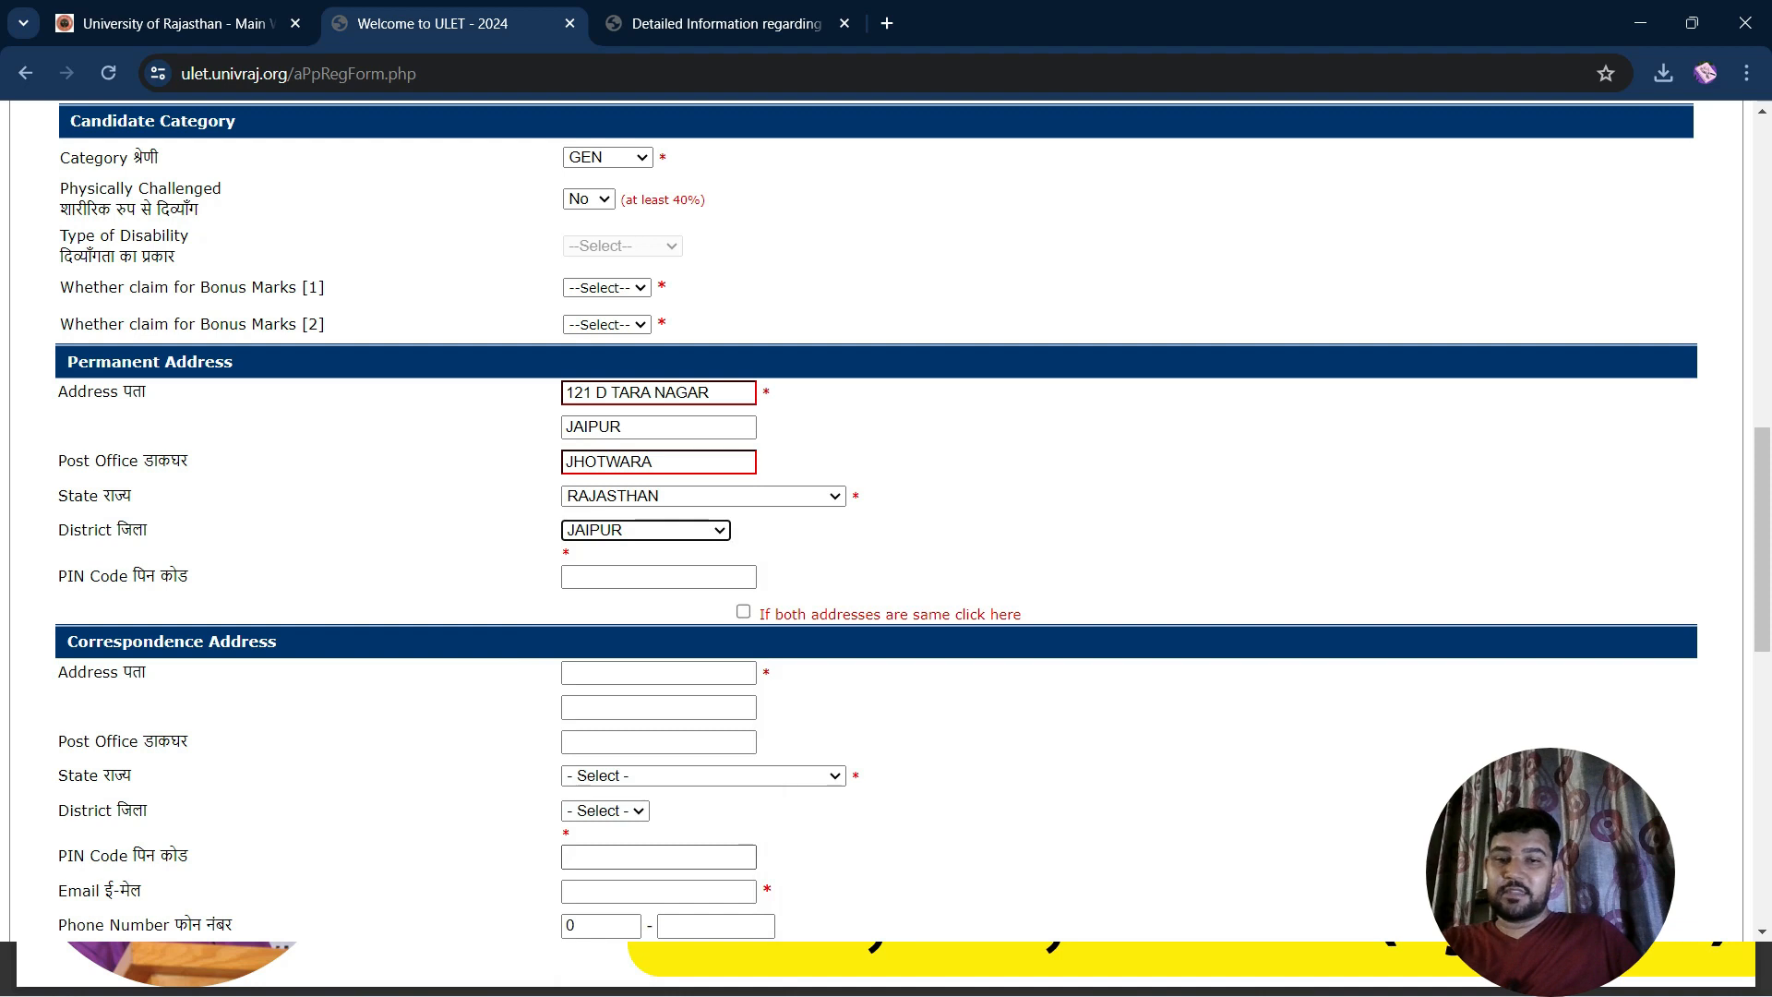
left_click(658, 577)
type("302012")
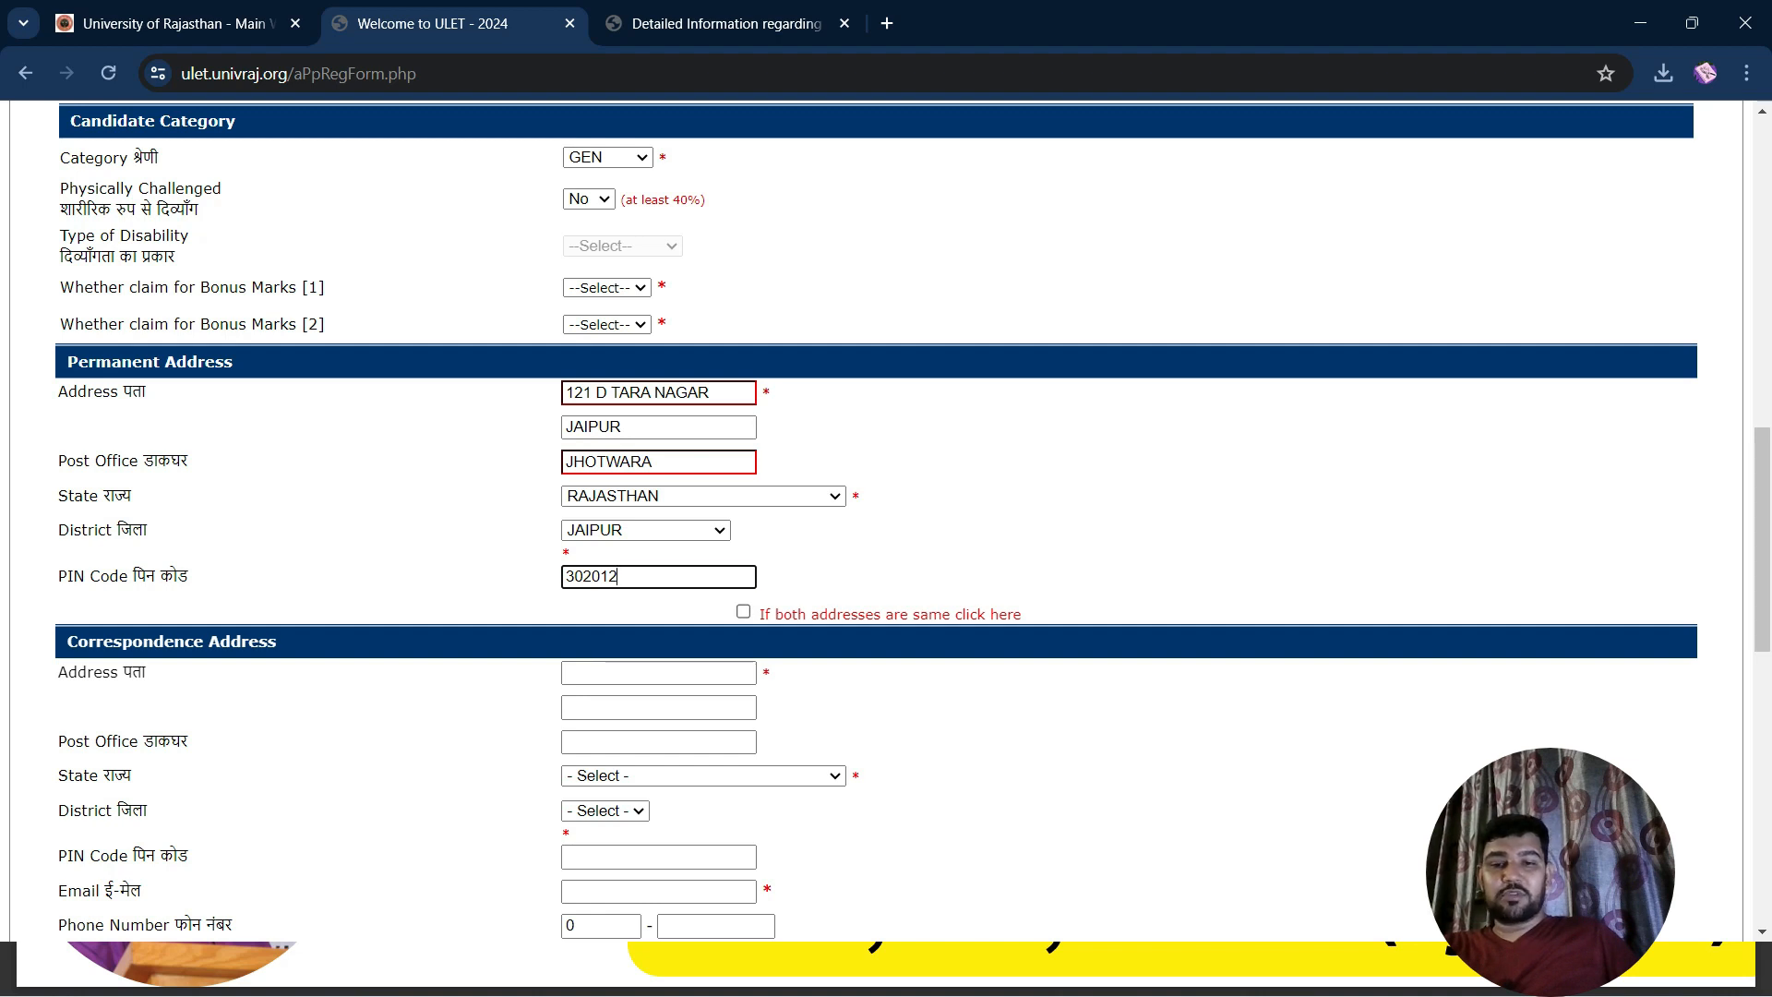
left_click(743, 612)
scroll(744, 612, "down", 2)
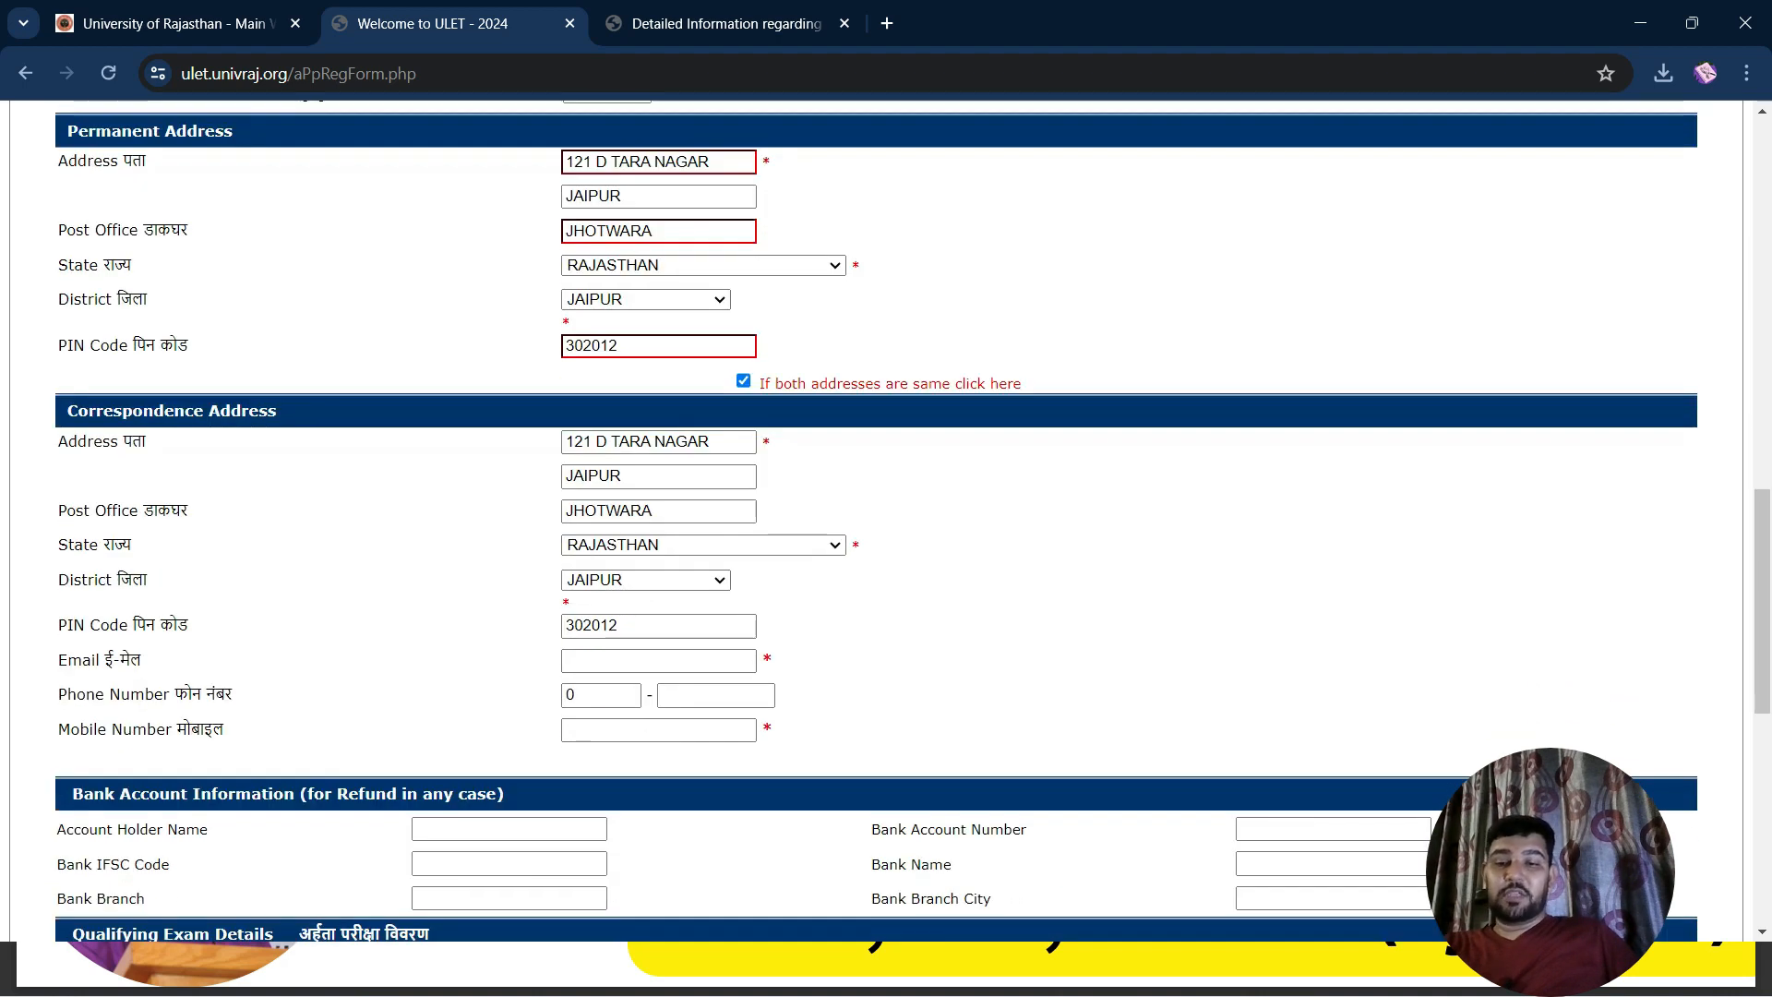
Replace the rejected e-mail entry with the applicant's correct e-mail address
scroll(886, 517, "down", 2)
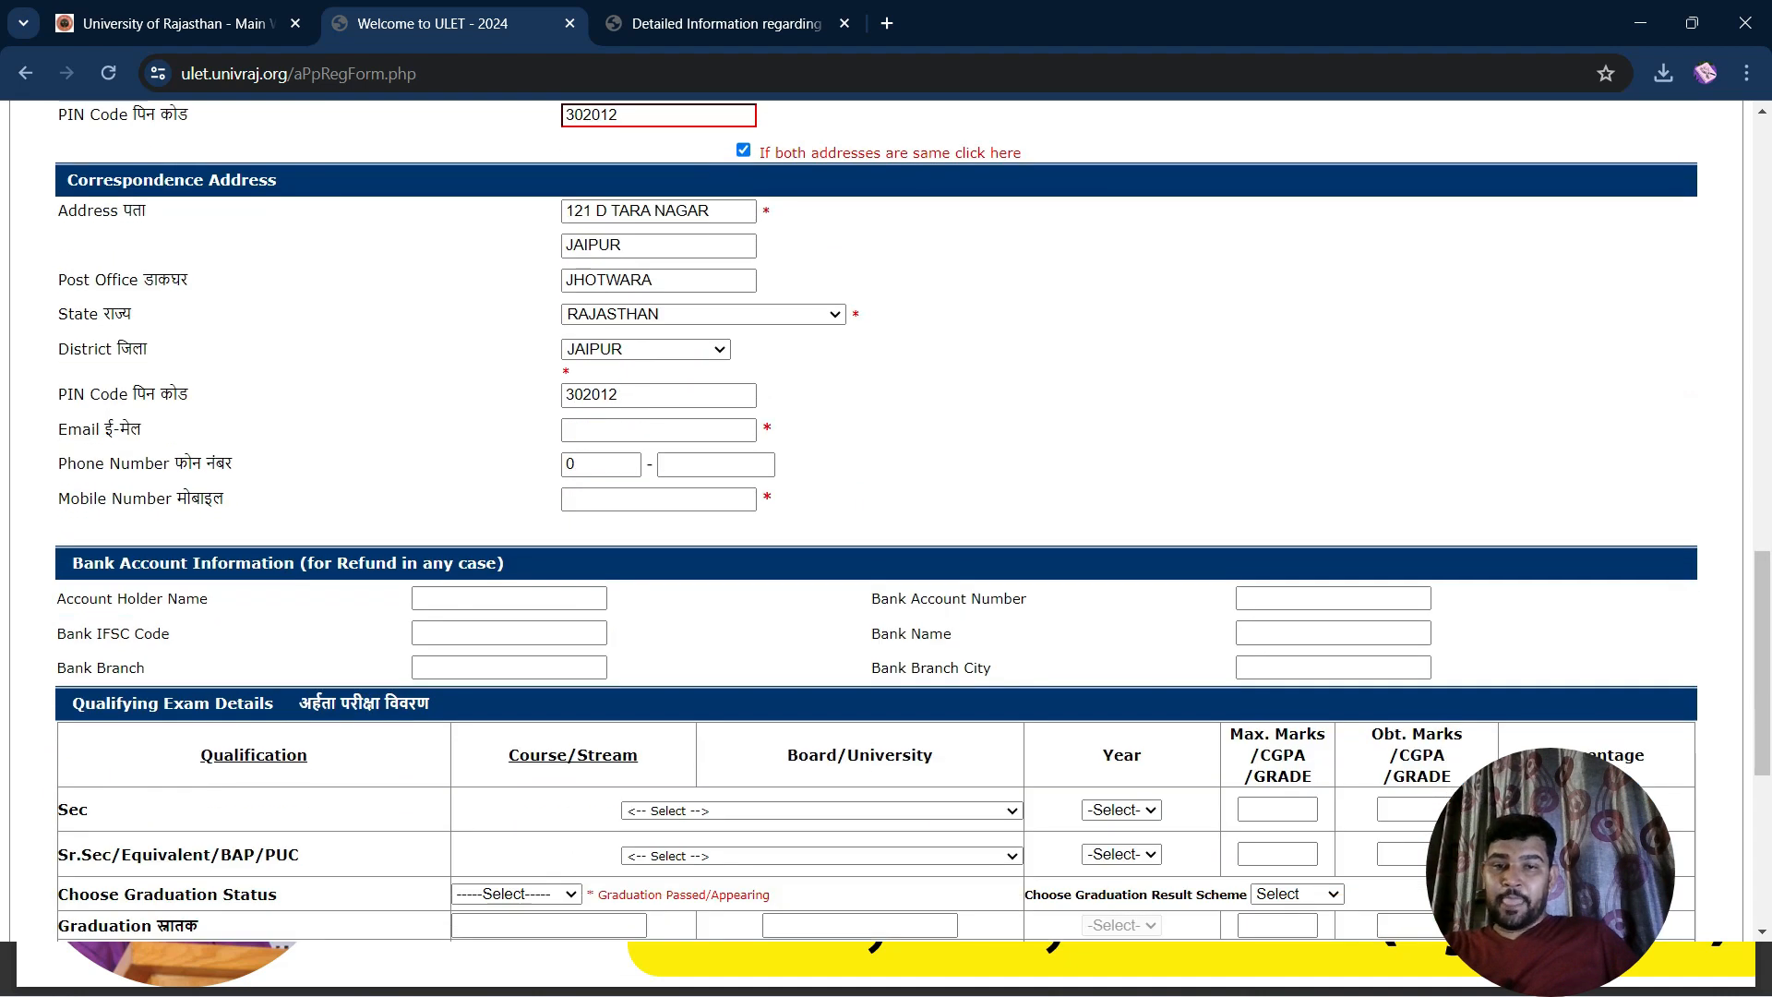
scroll(886, 517, "up", 2)
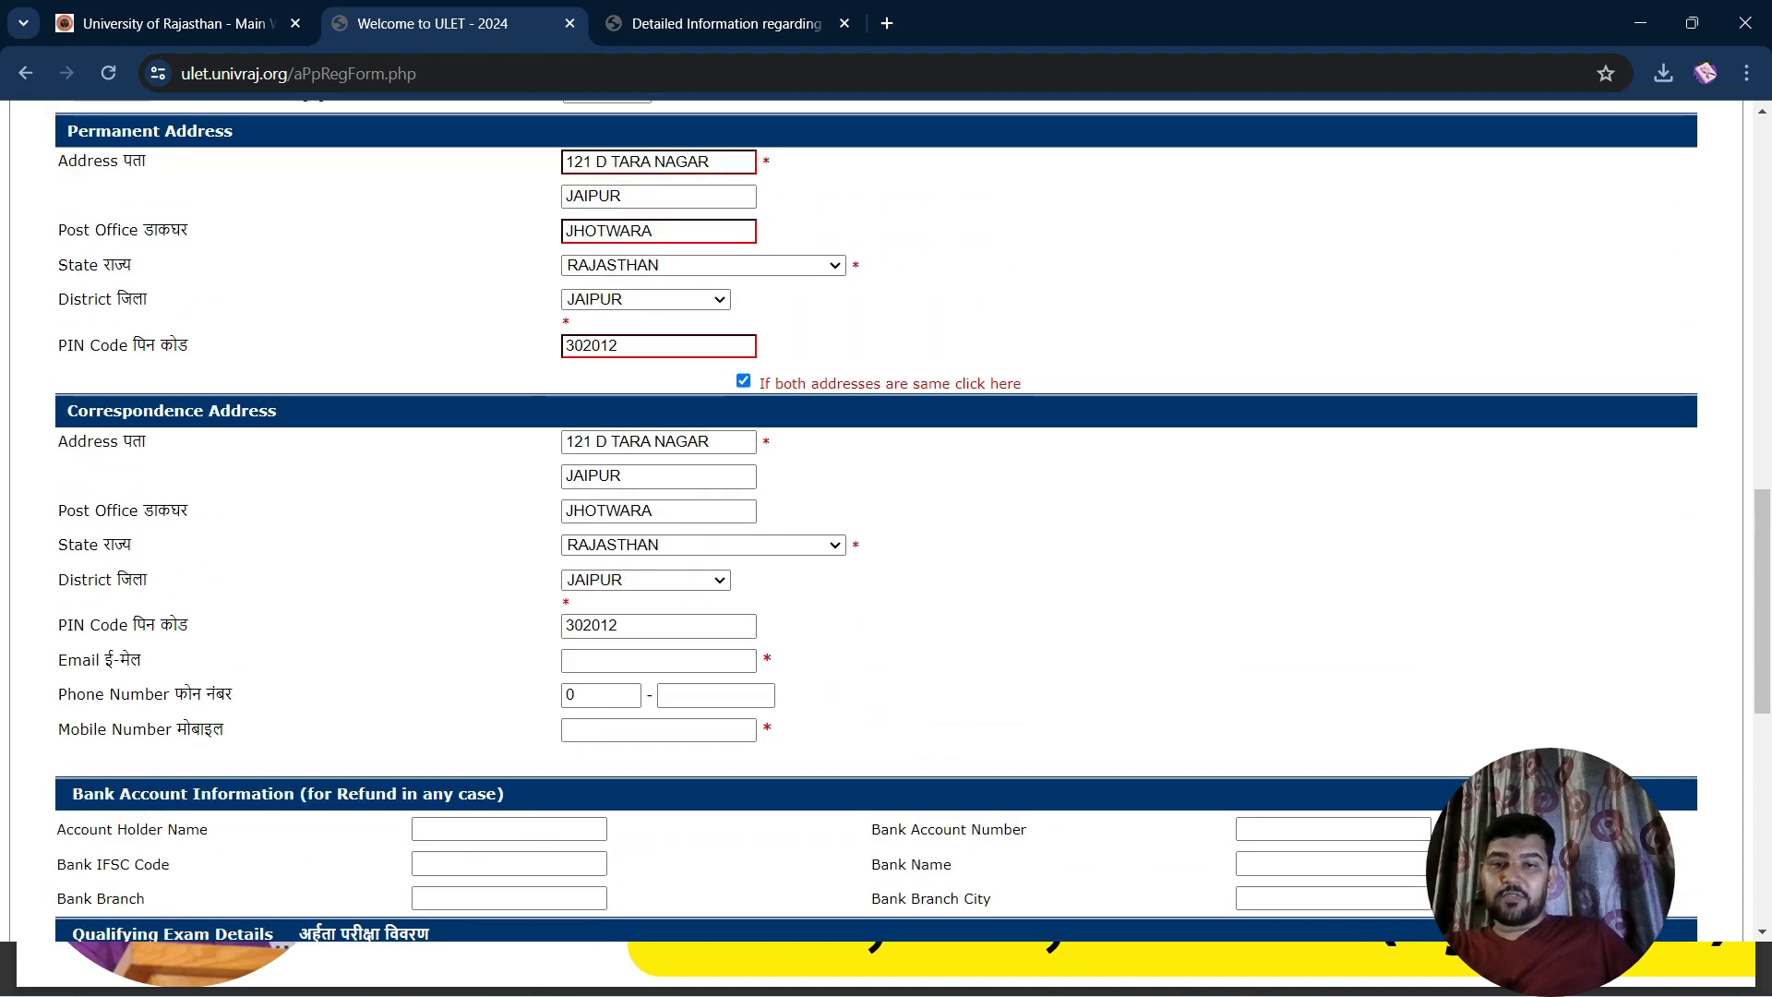
scroll(886, 517, "down", 1)
left_click(659, 546)
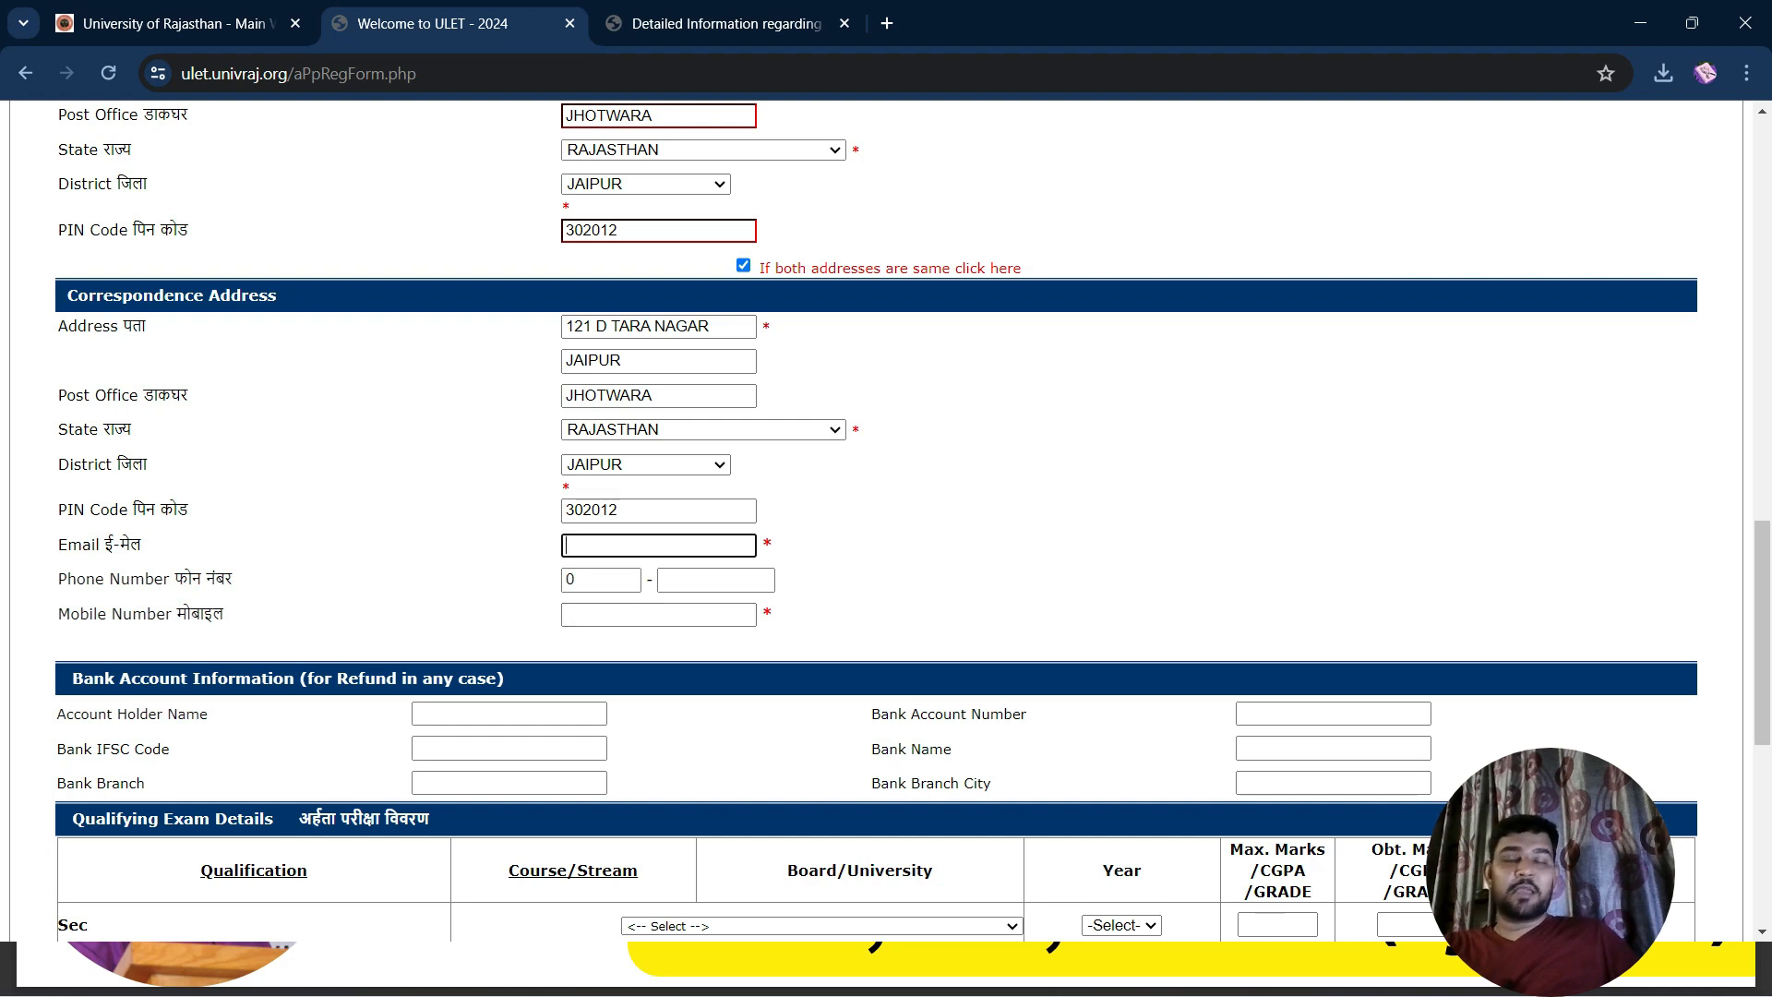
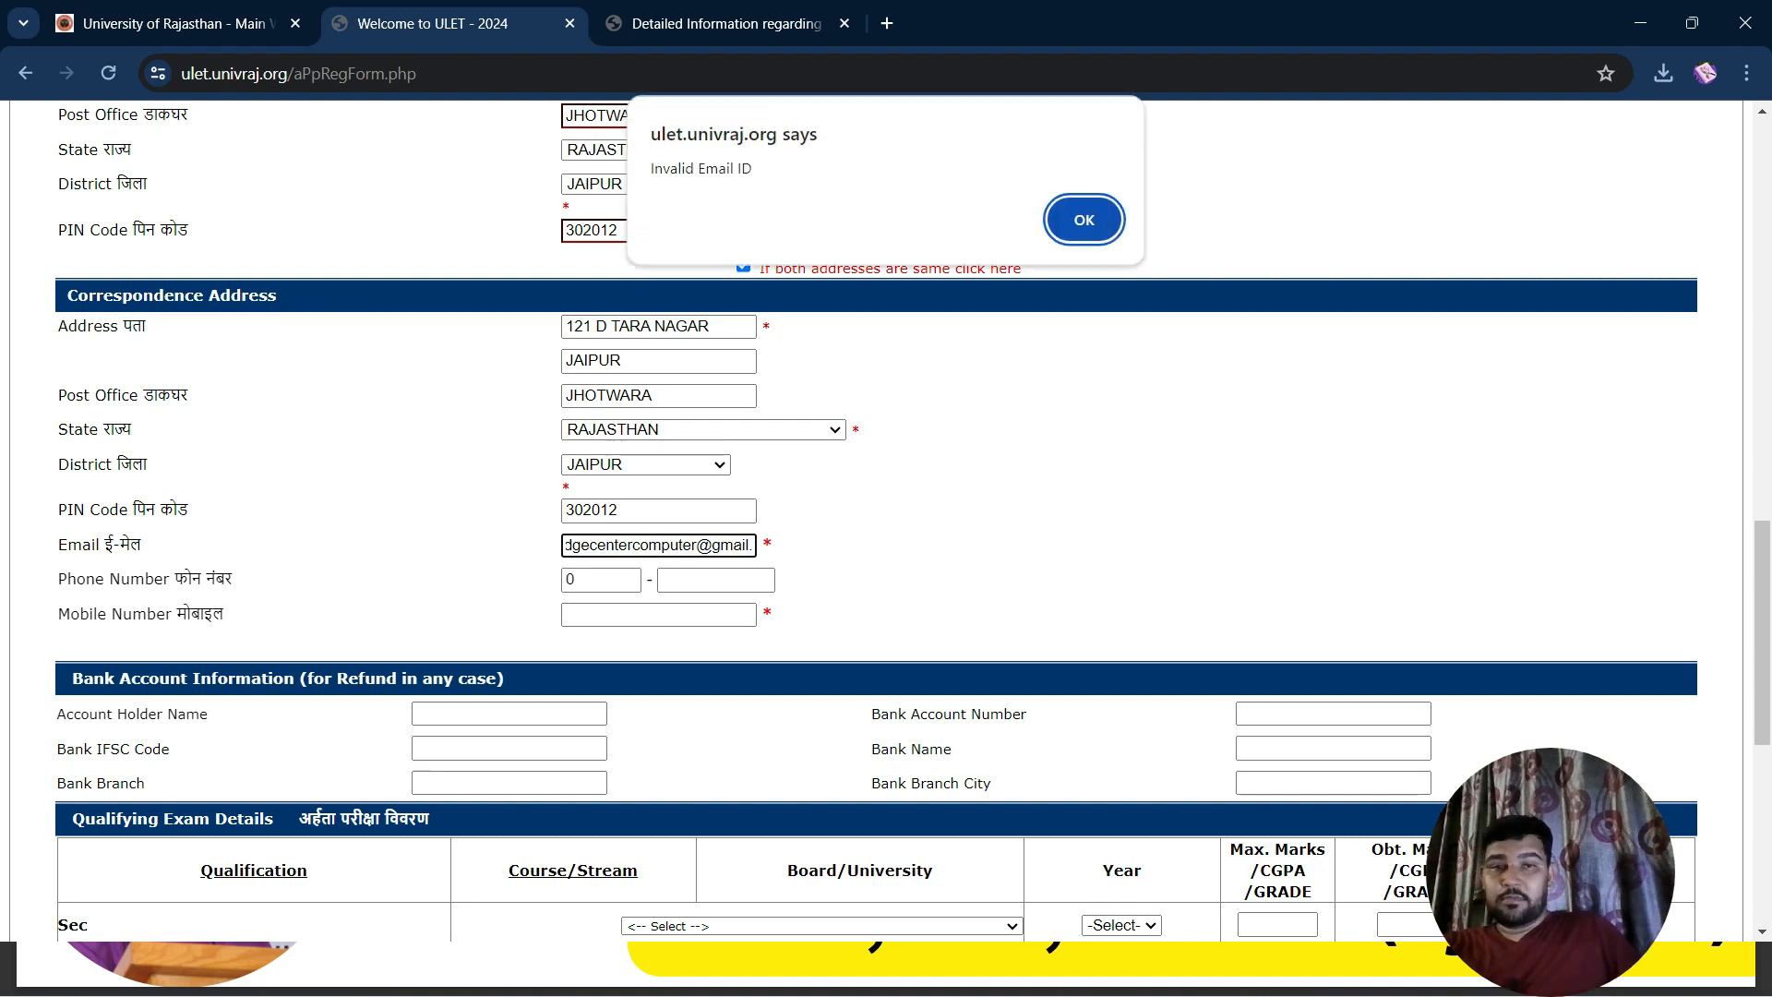
key("Return")
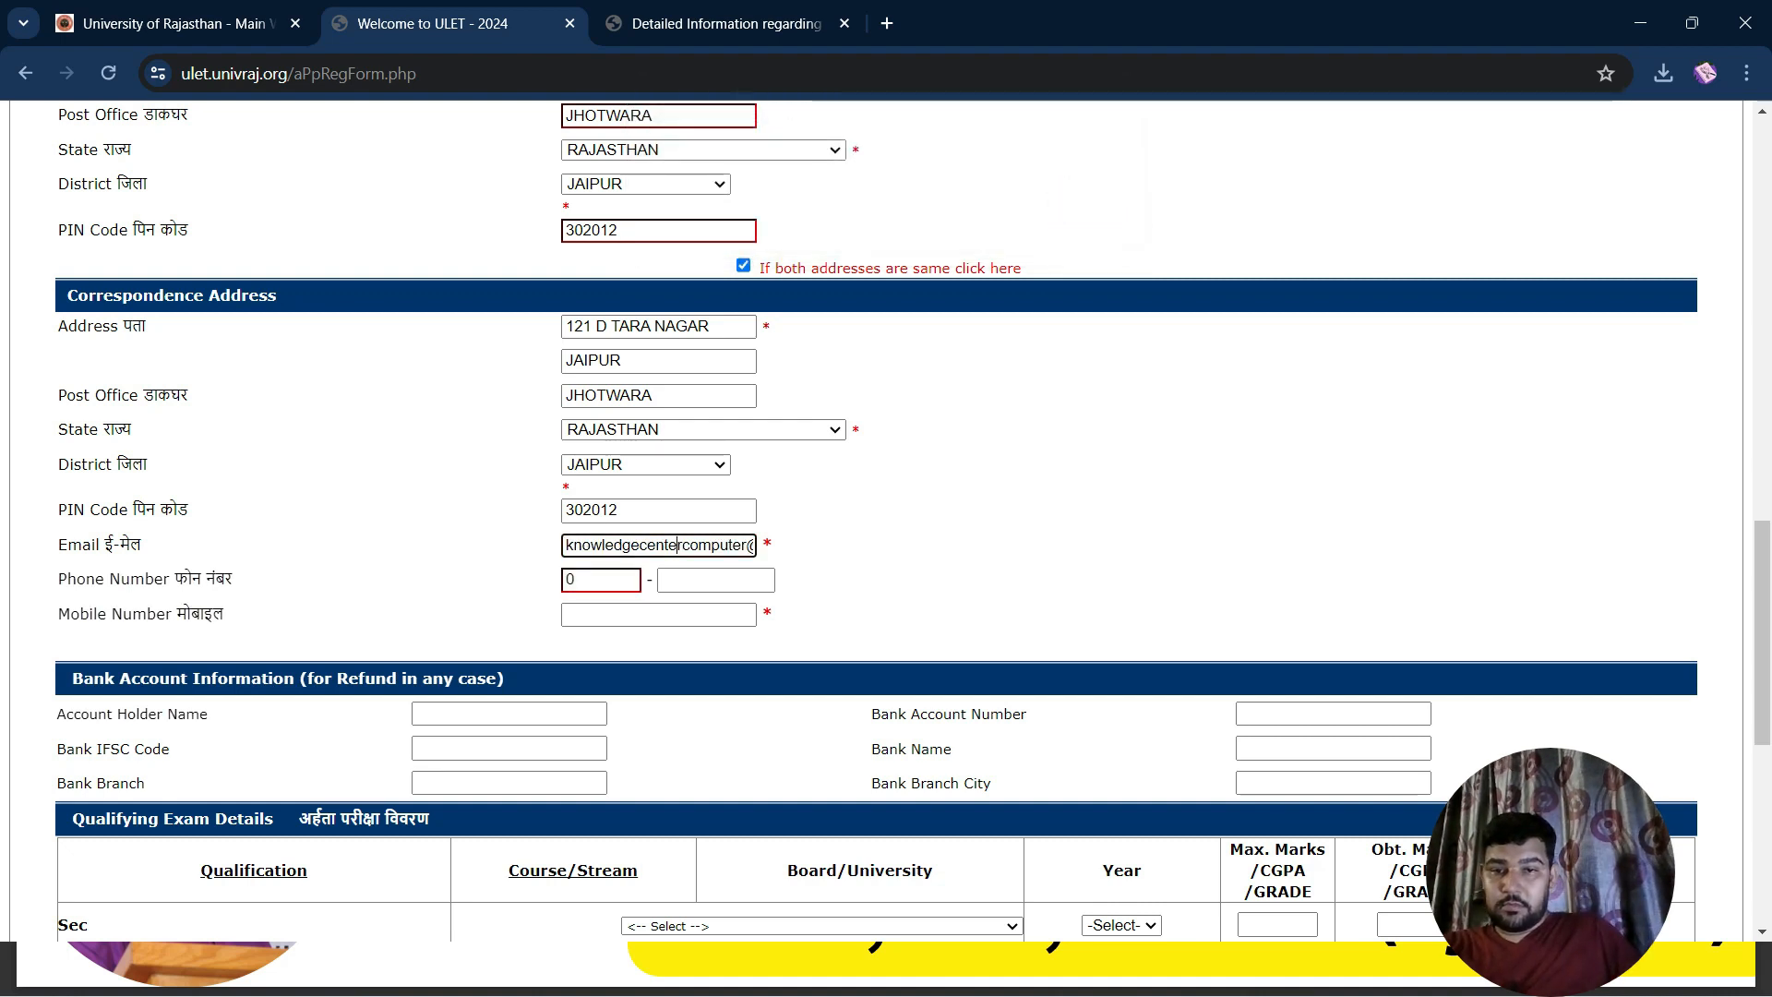
left_click(752, 545)
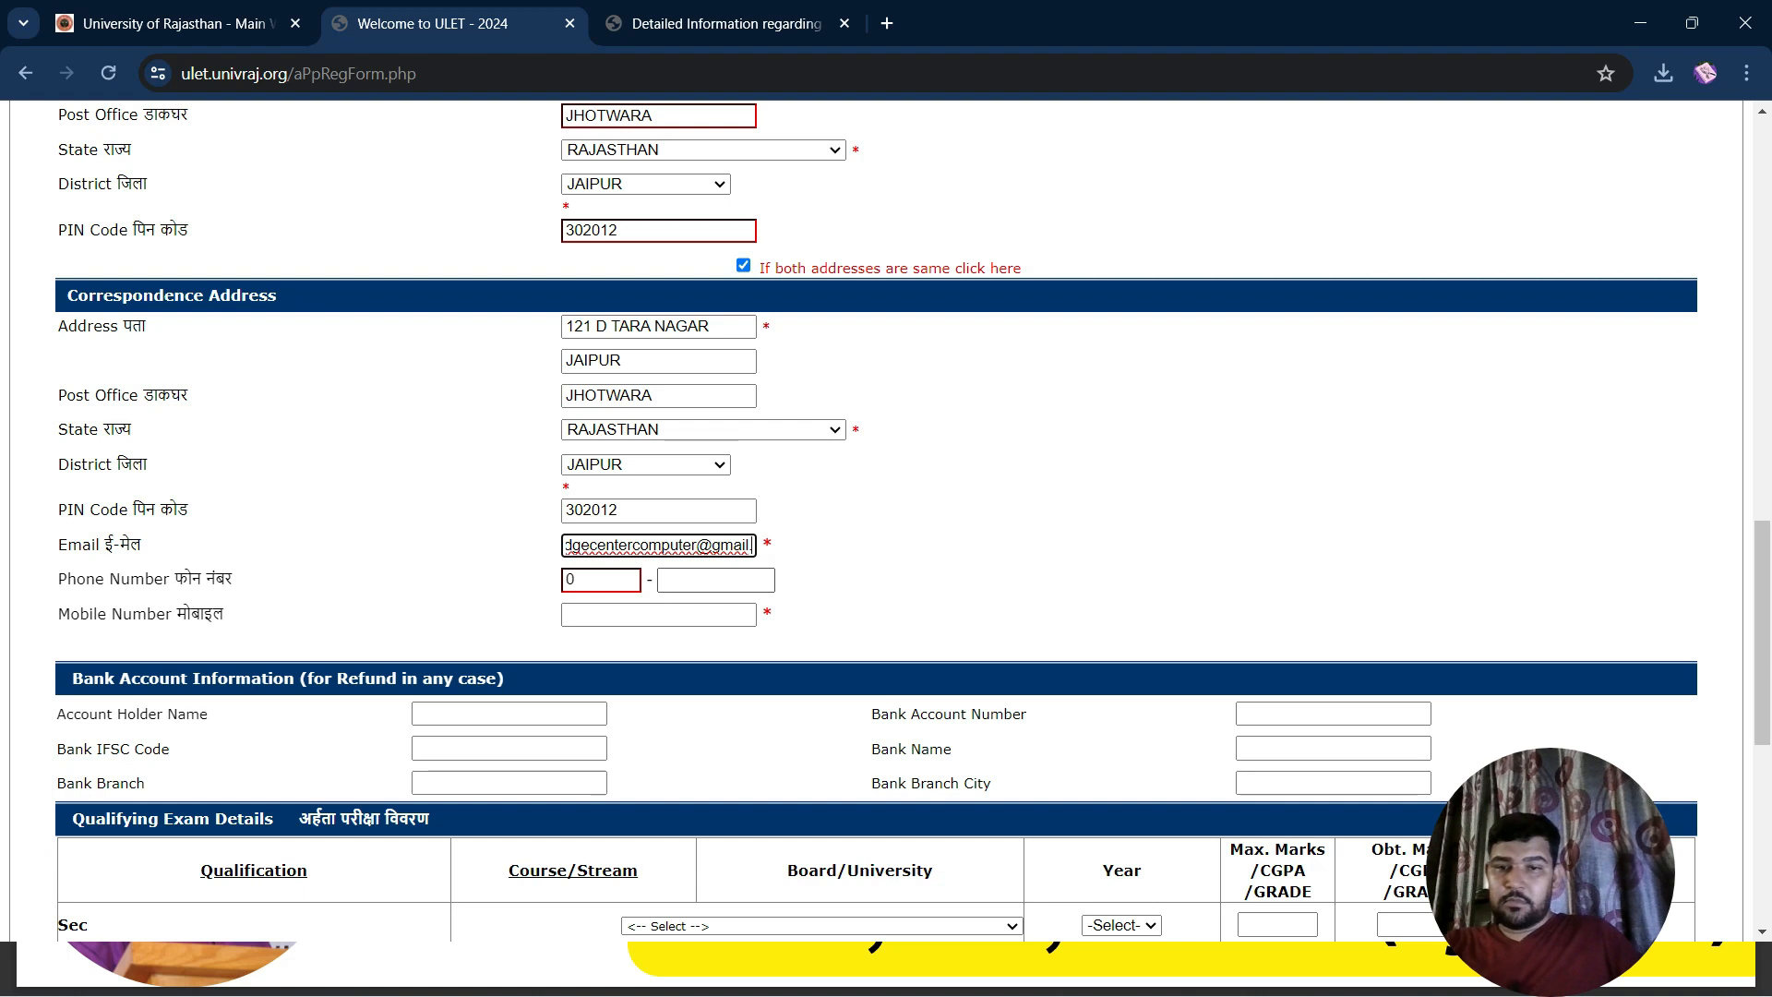
key("BackSpace")
key("BackSpace")
key("BackSpace")
key("BackSpace")
key("BackSpace")
key("BackSpace")
key("BackSpace")
key("BackSpace")
key("BackSpace")
key("BackSpace")
key("BackSpace")
key("BackSpace")
key("BackSpace")
key("BackSpace")
key("BackSpace")
key("BackSpace")
key("BackSpace")
key("BackSpace")
key("BackSpace")
key("BackSpace")
key("BackSpace")
key("BackSpace")
key("BackSpace")
key("BackSpace")
key("BackSpace")
key("BackSpace")
key("BackSpace")
key("BackSpace")
key("BackSpace")
key("BackSpace")
key("BackSpace")
key("BackSpace")
key("BackSpace")
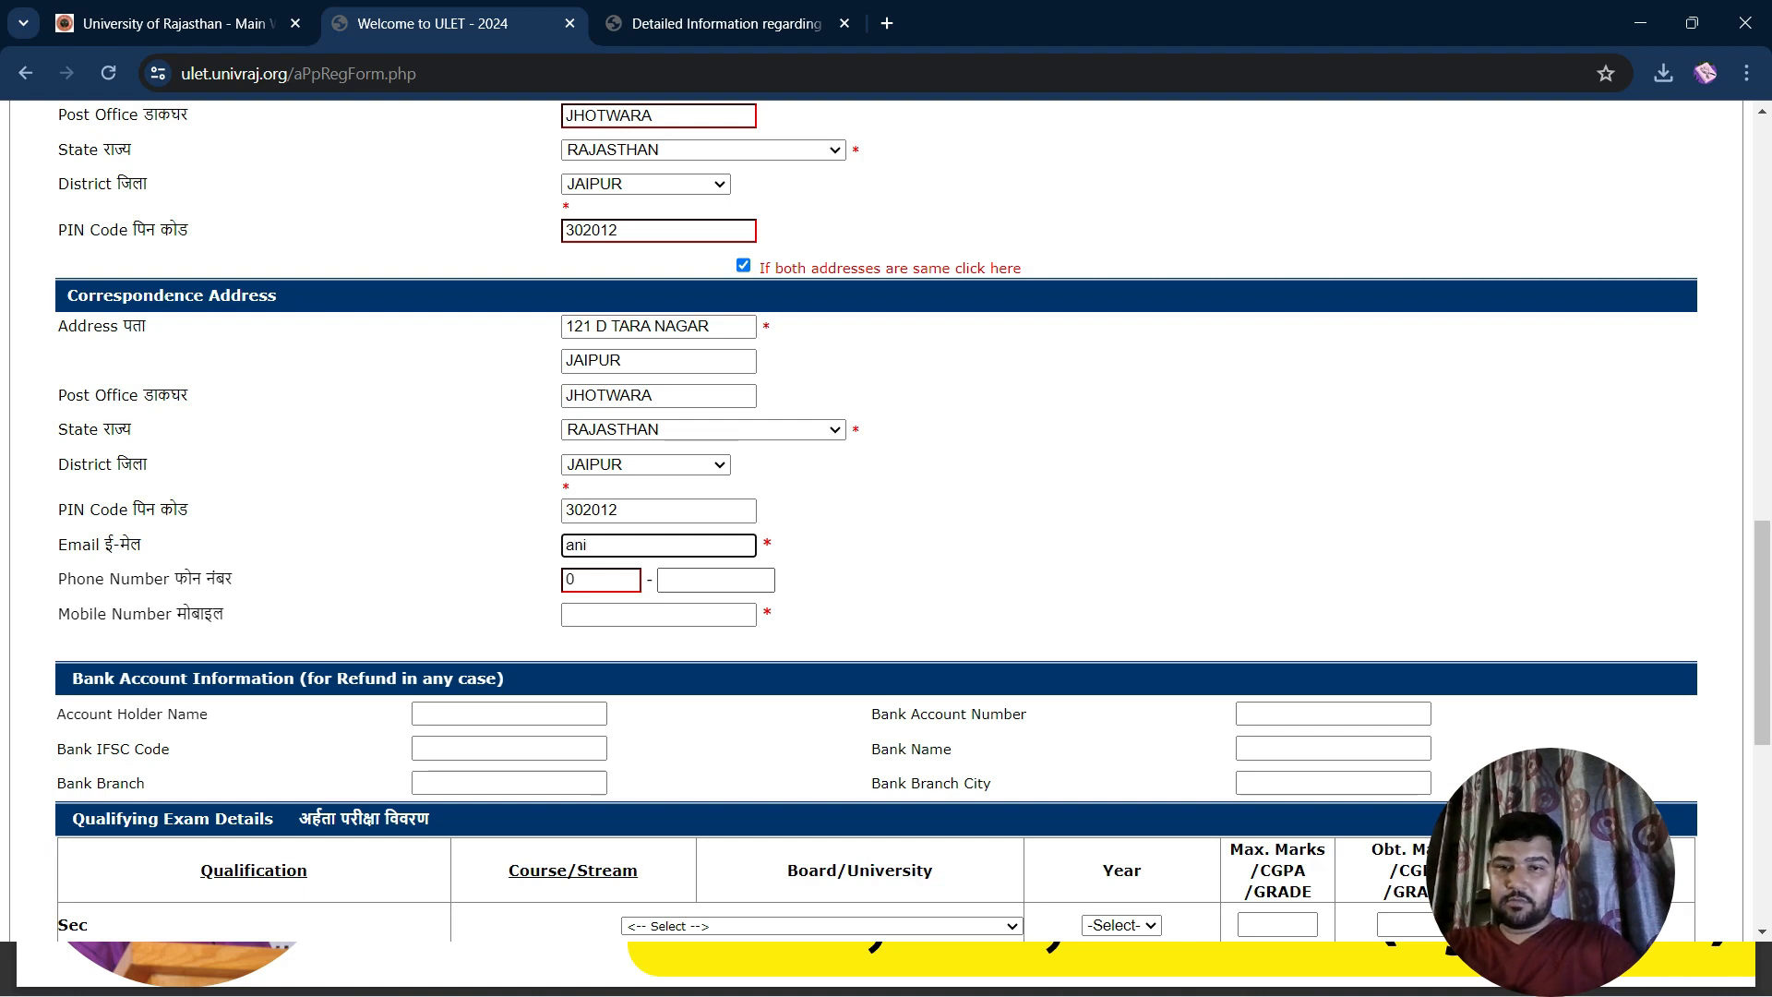
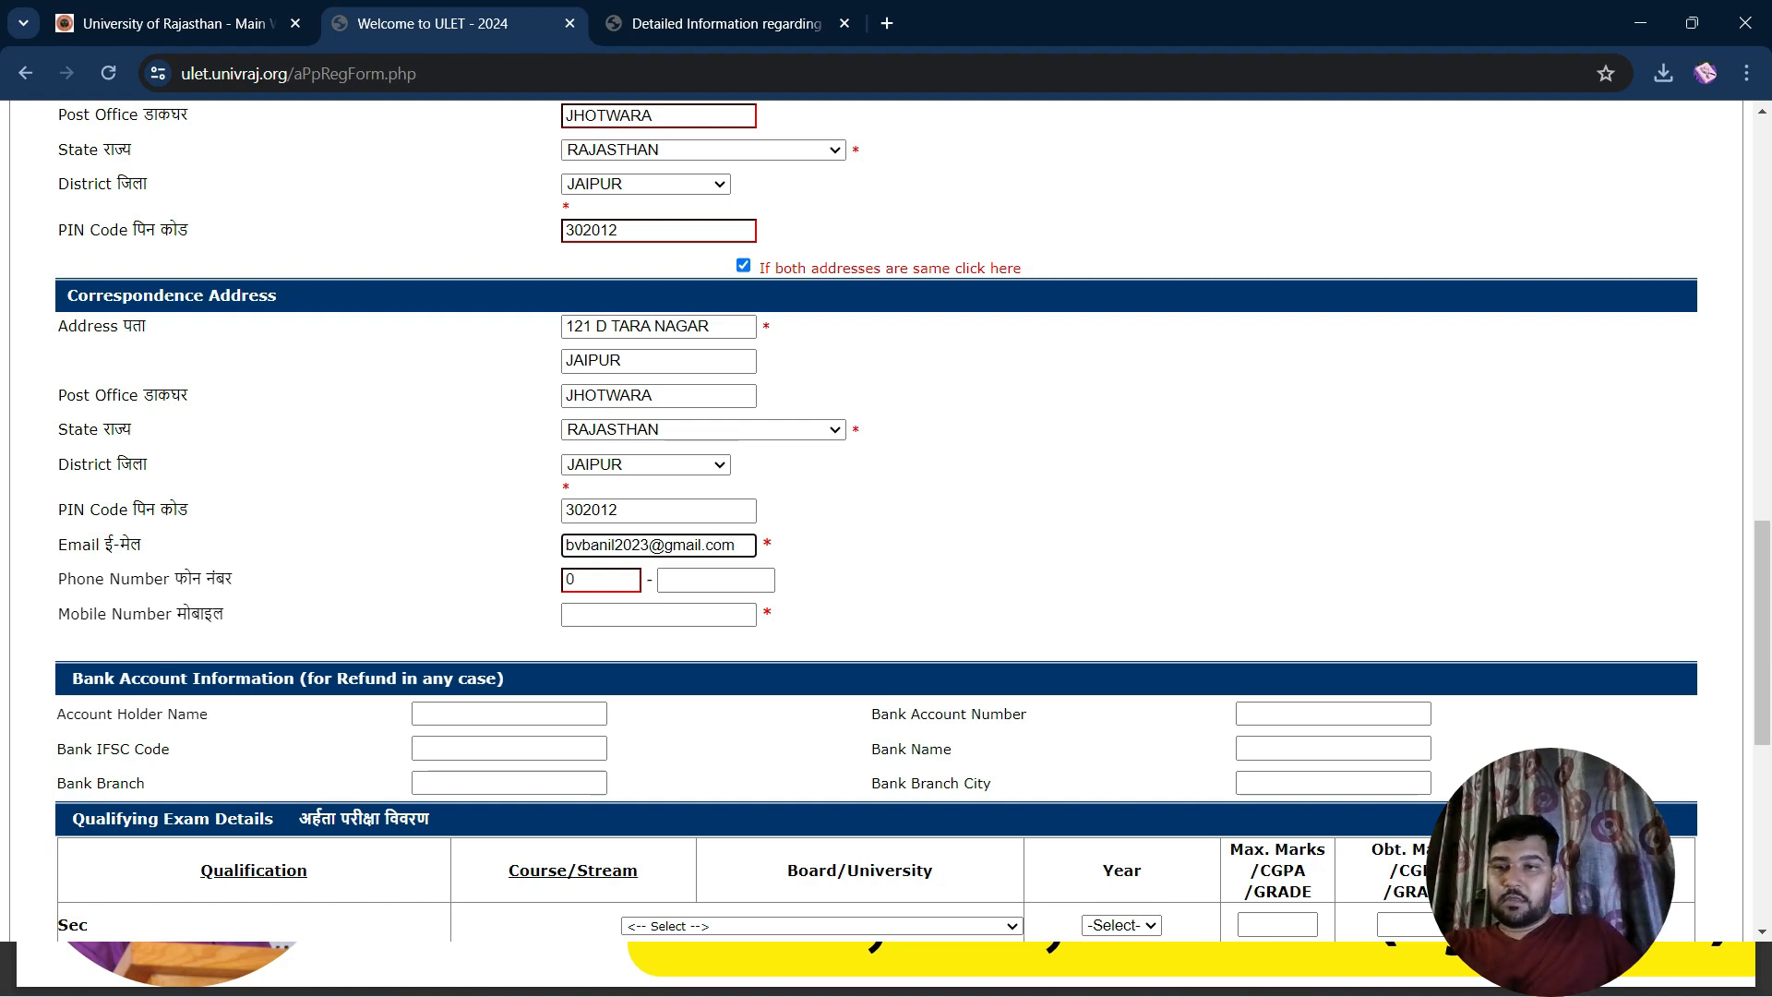
left_click(659, 614)
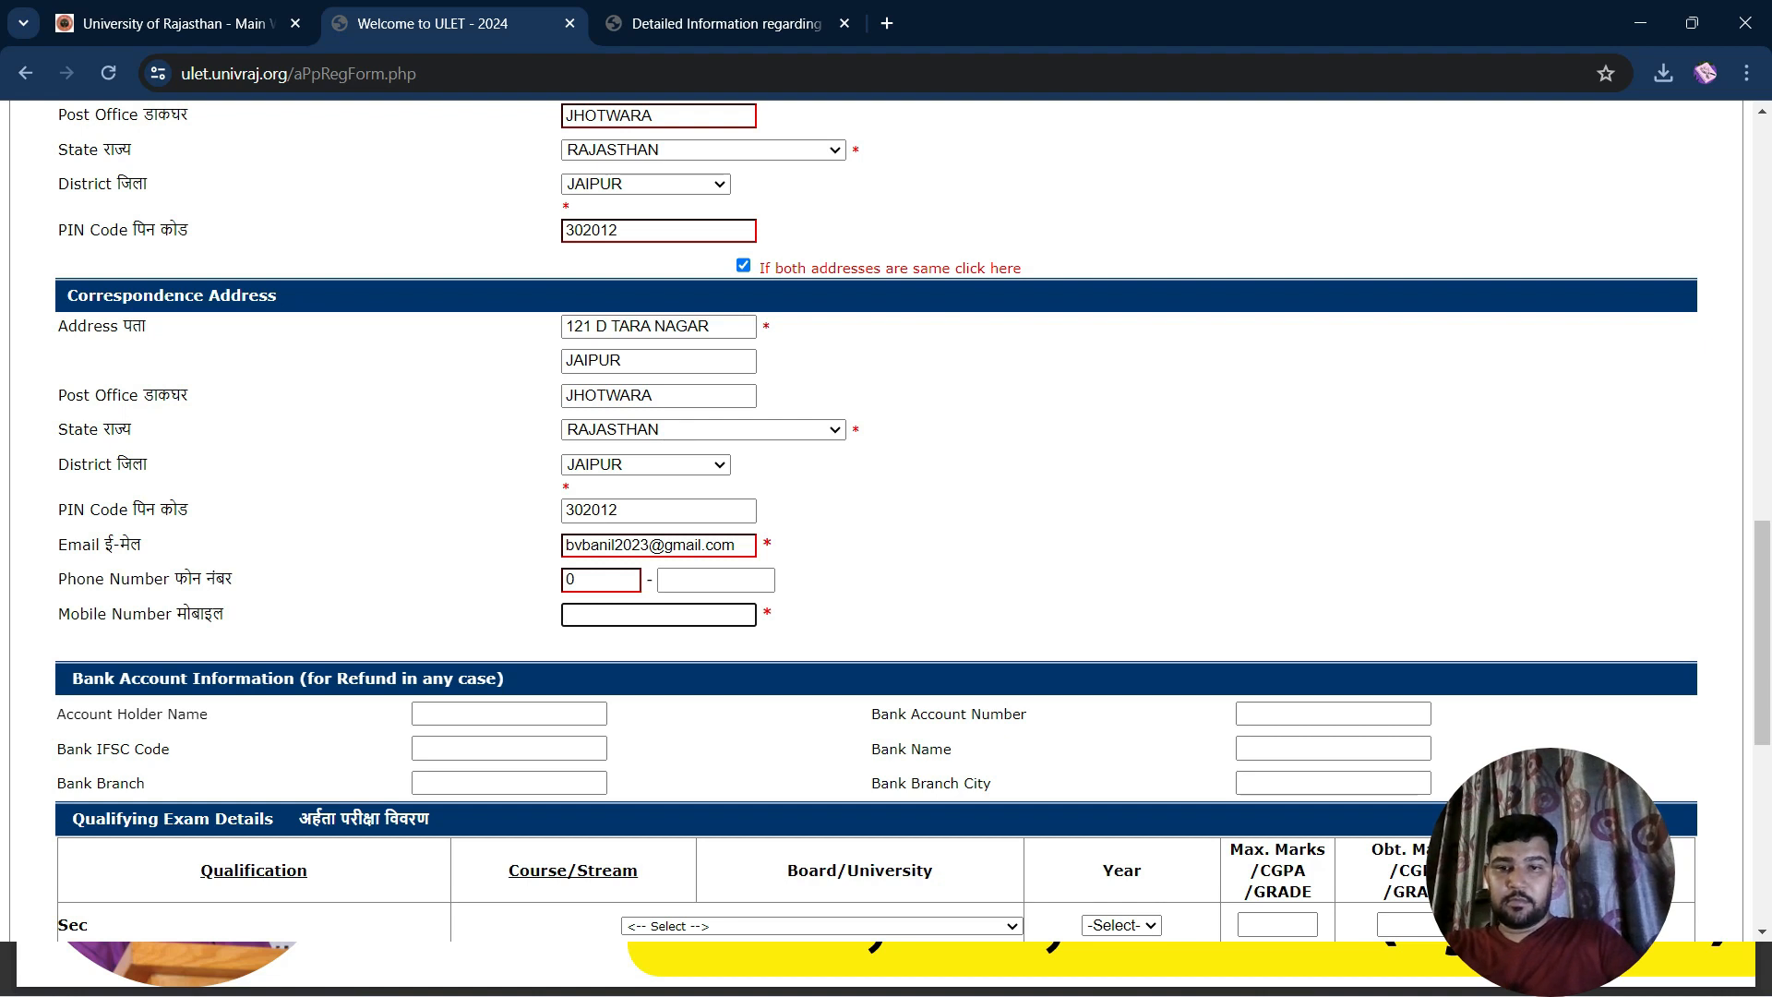
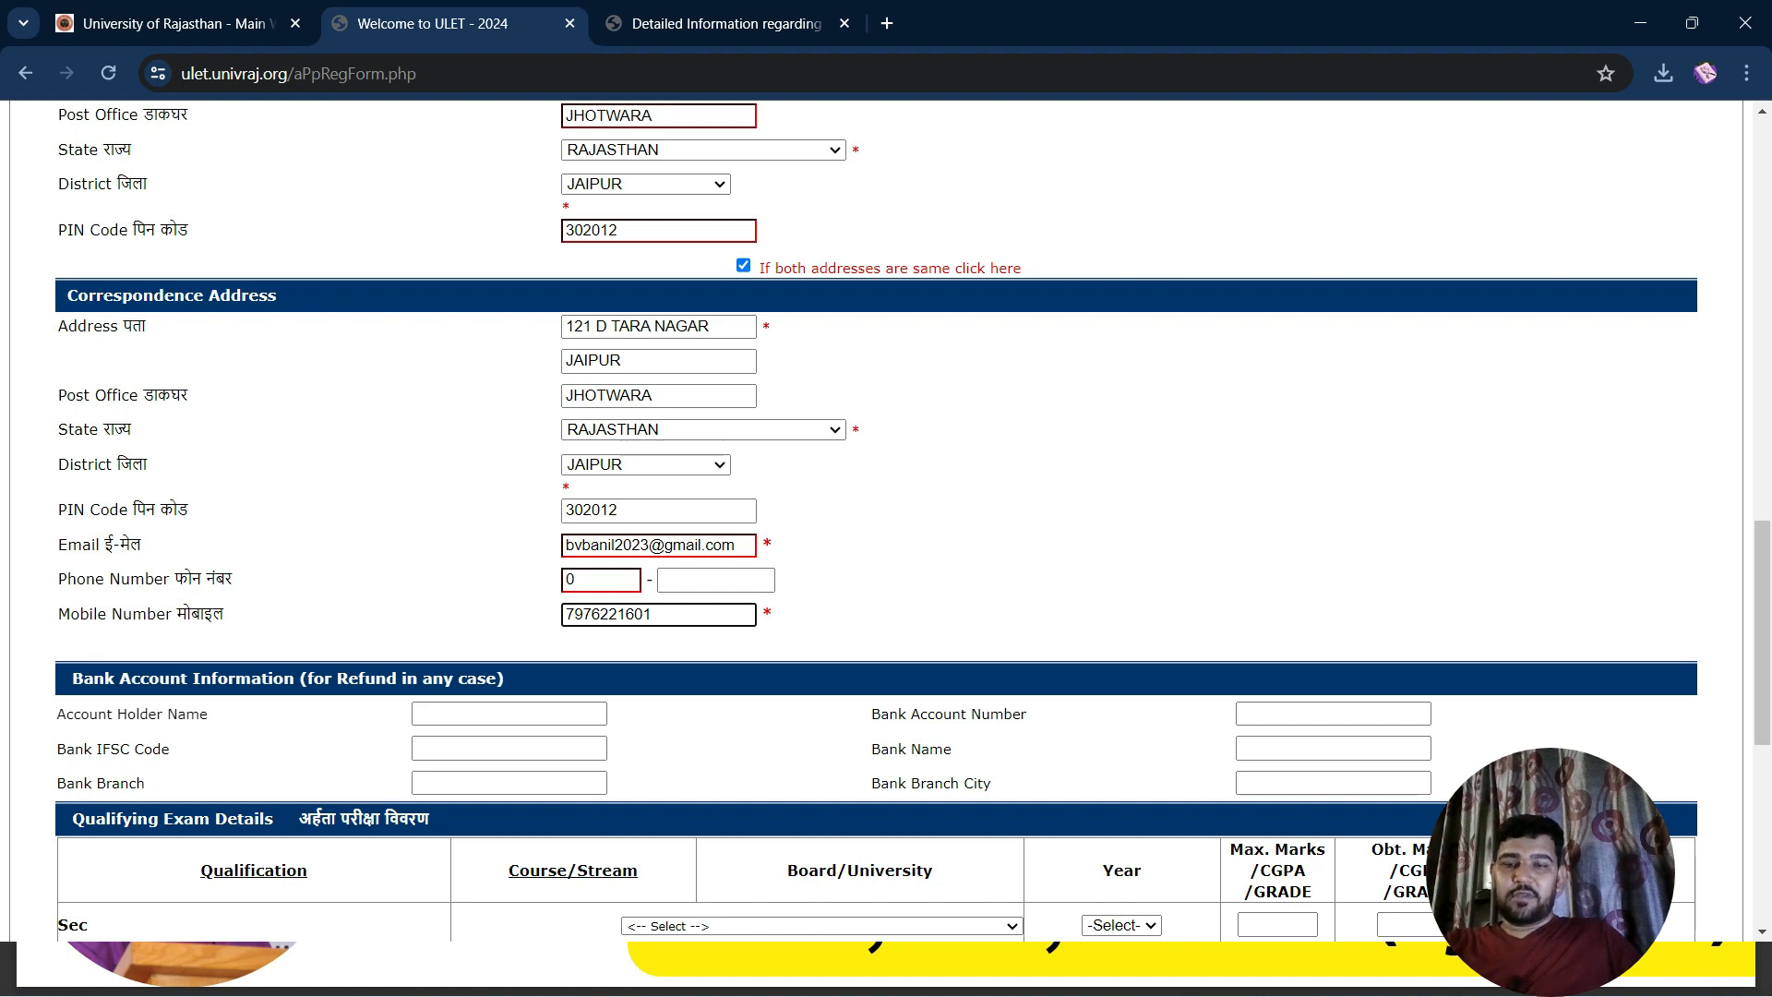
Type the applicant's mobile number and scroll down to the bank details
scroll(886, 517, "down", 3)
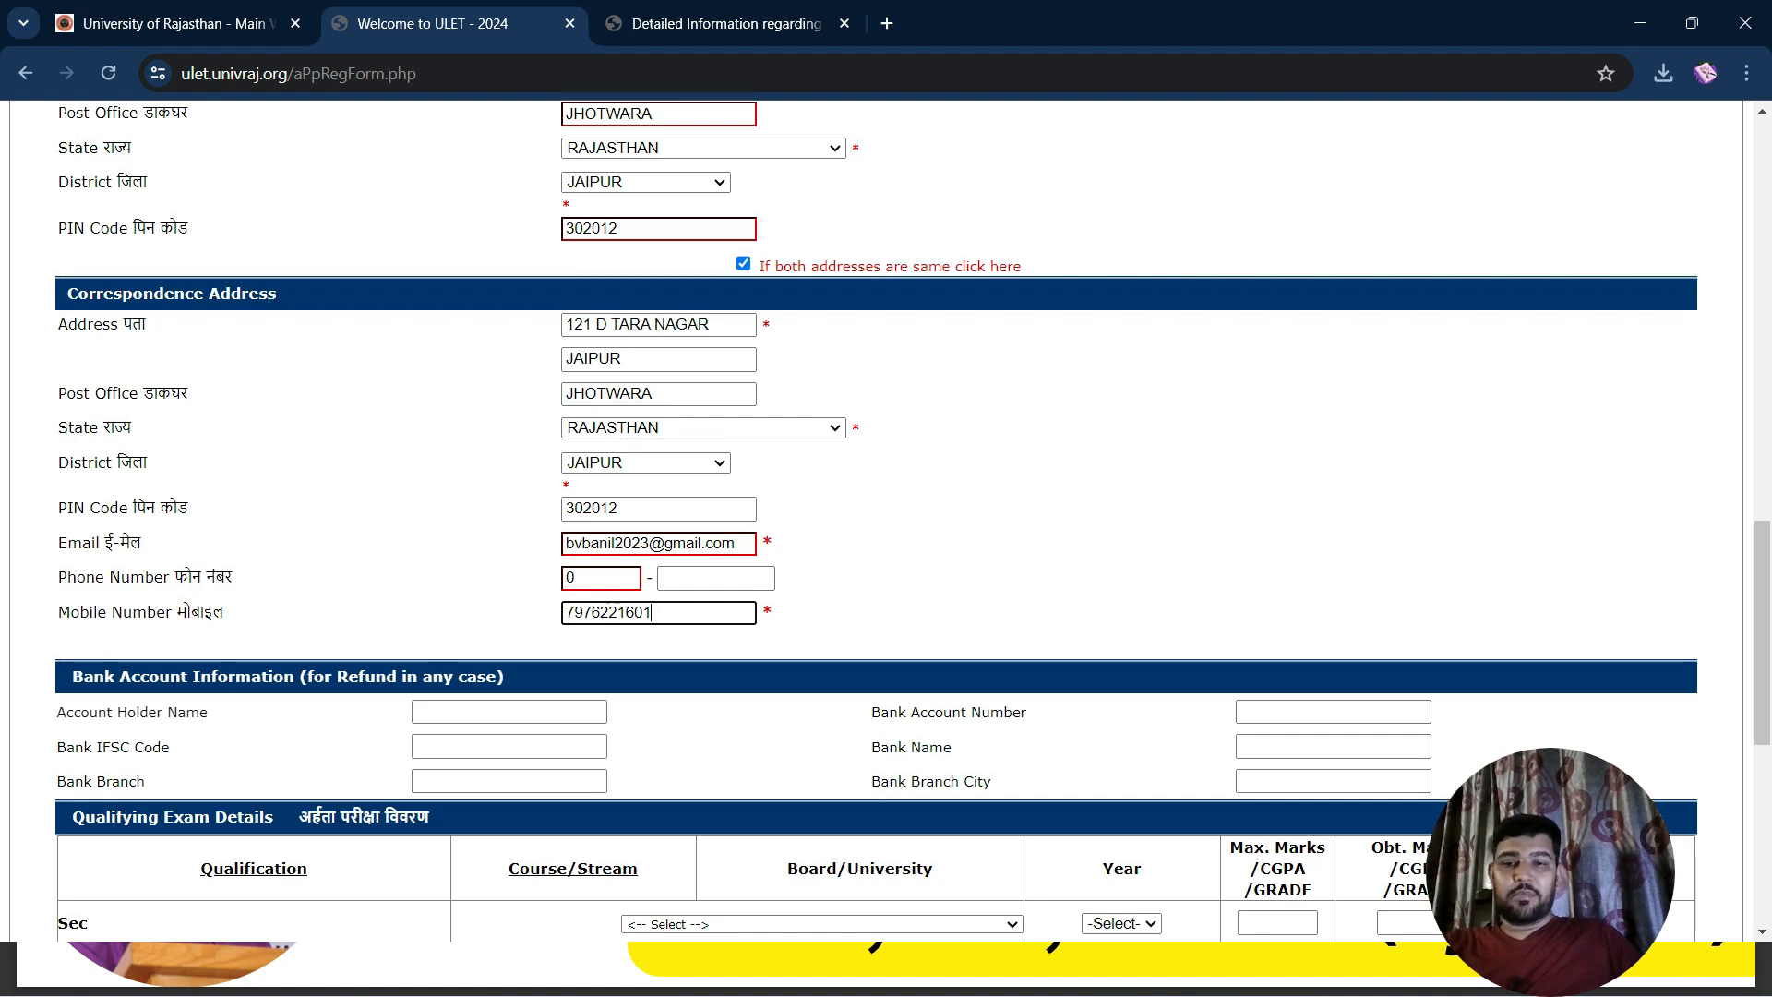
scroll(886, 517, "down", 3)
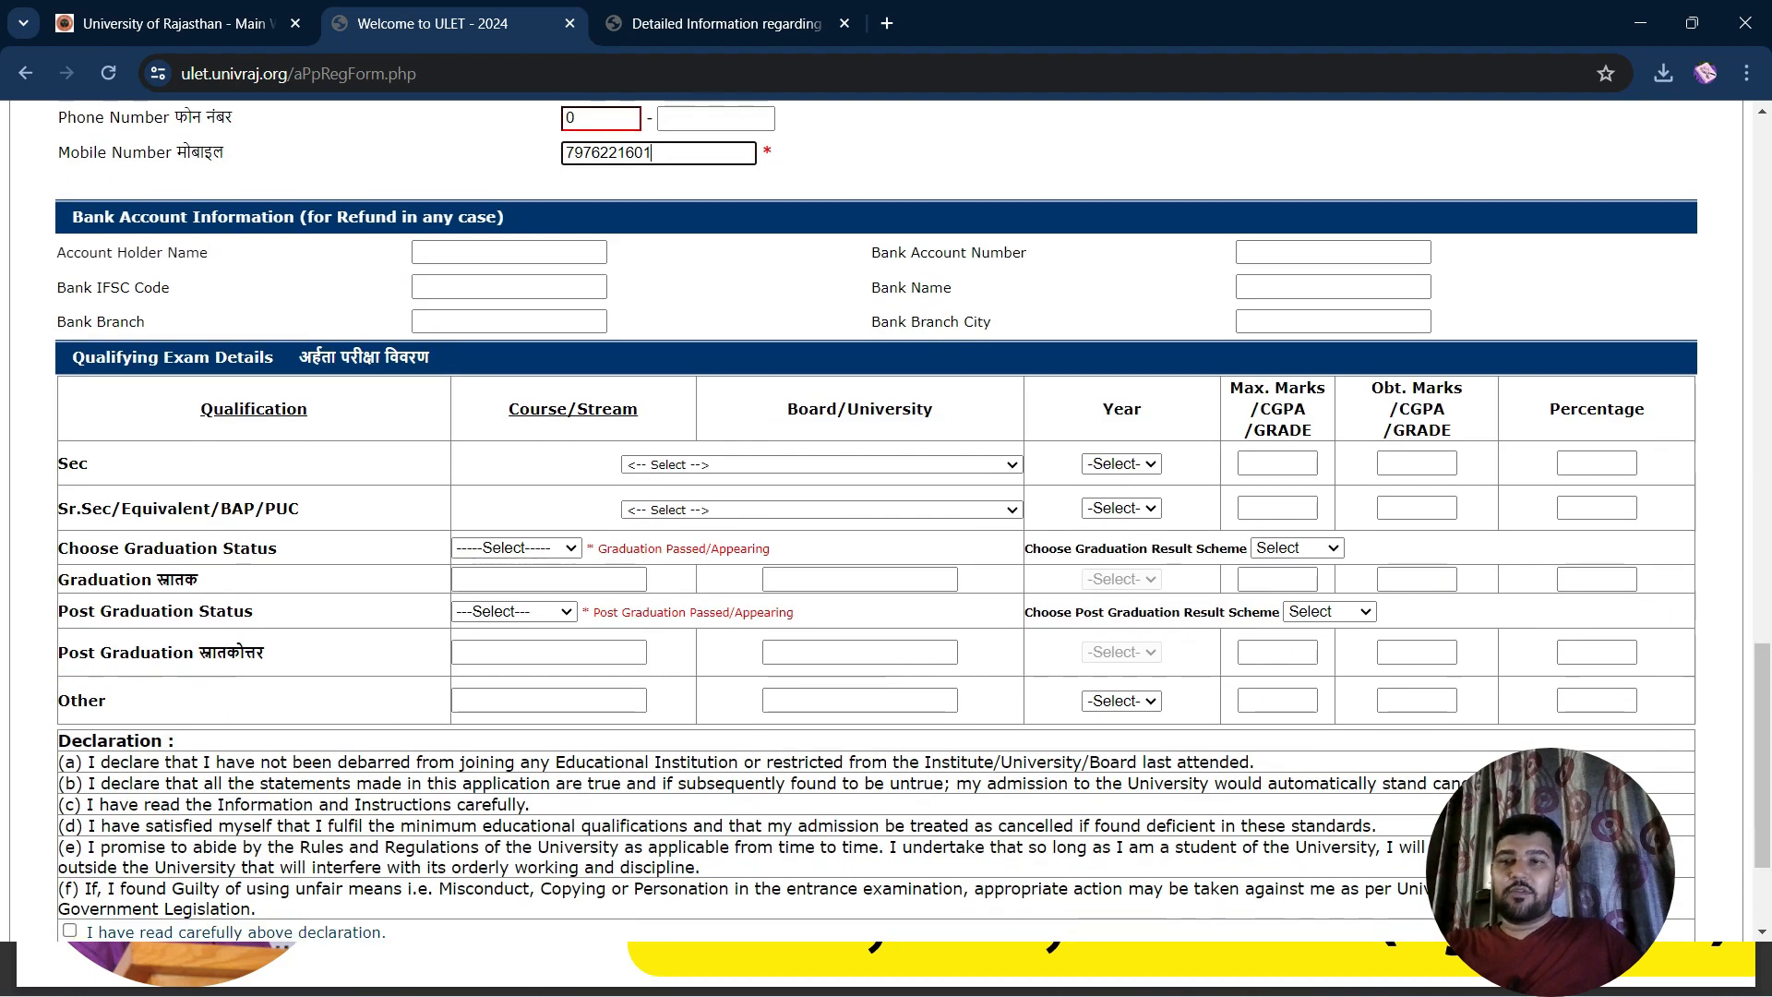
Enter the account holder's name, bank account number and IFSC code
left_click(509, 252)
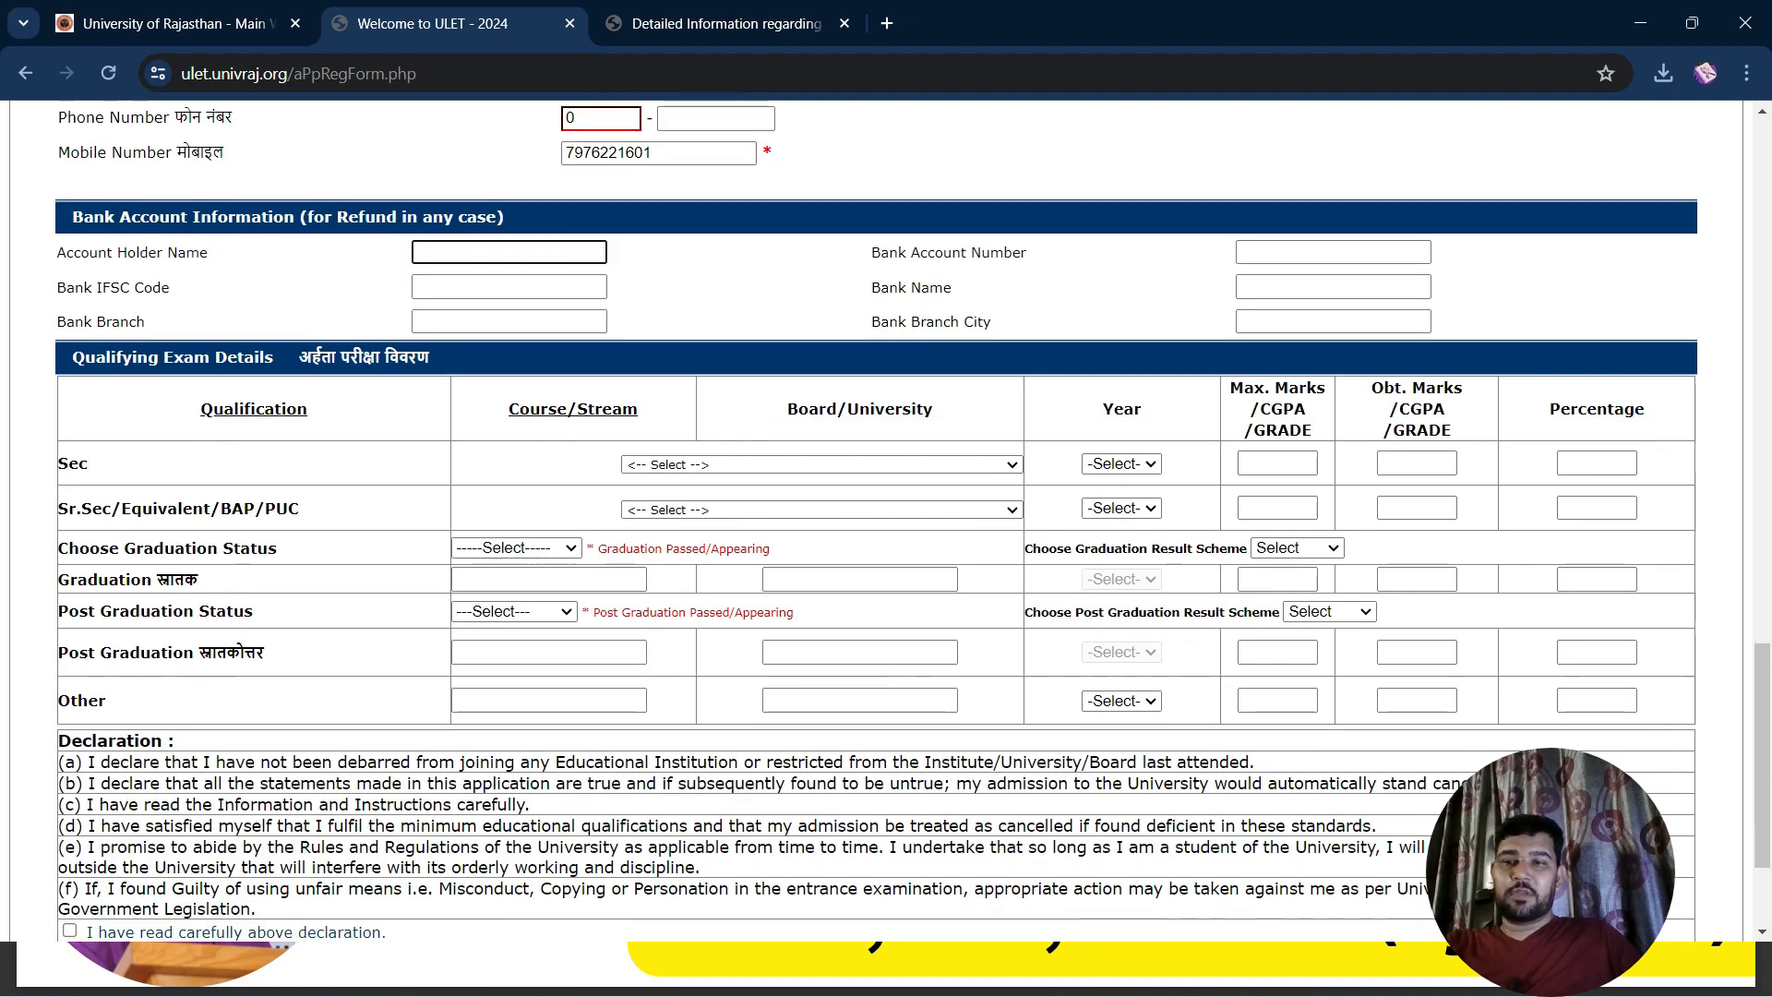
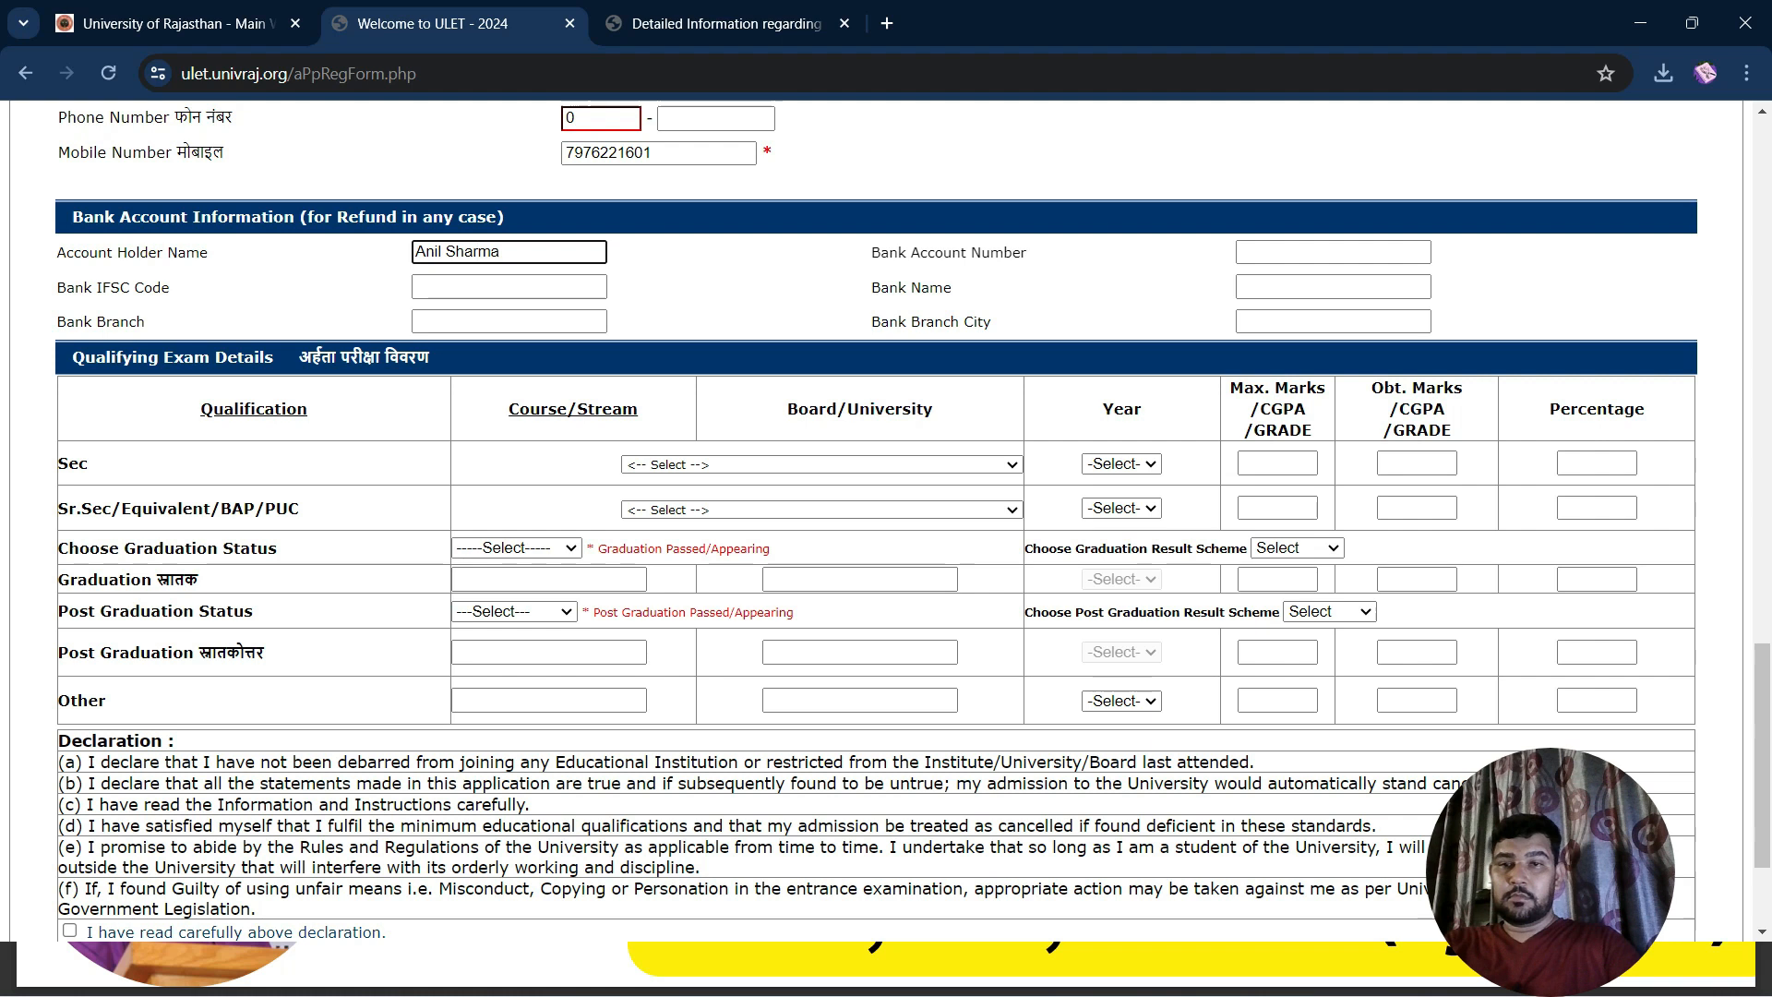
key("Tab")
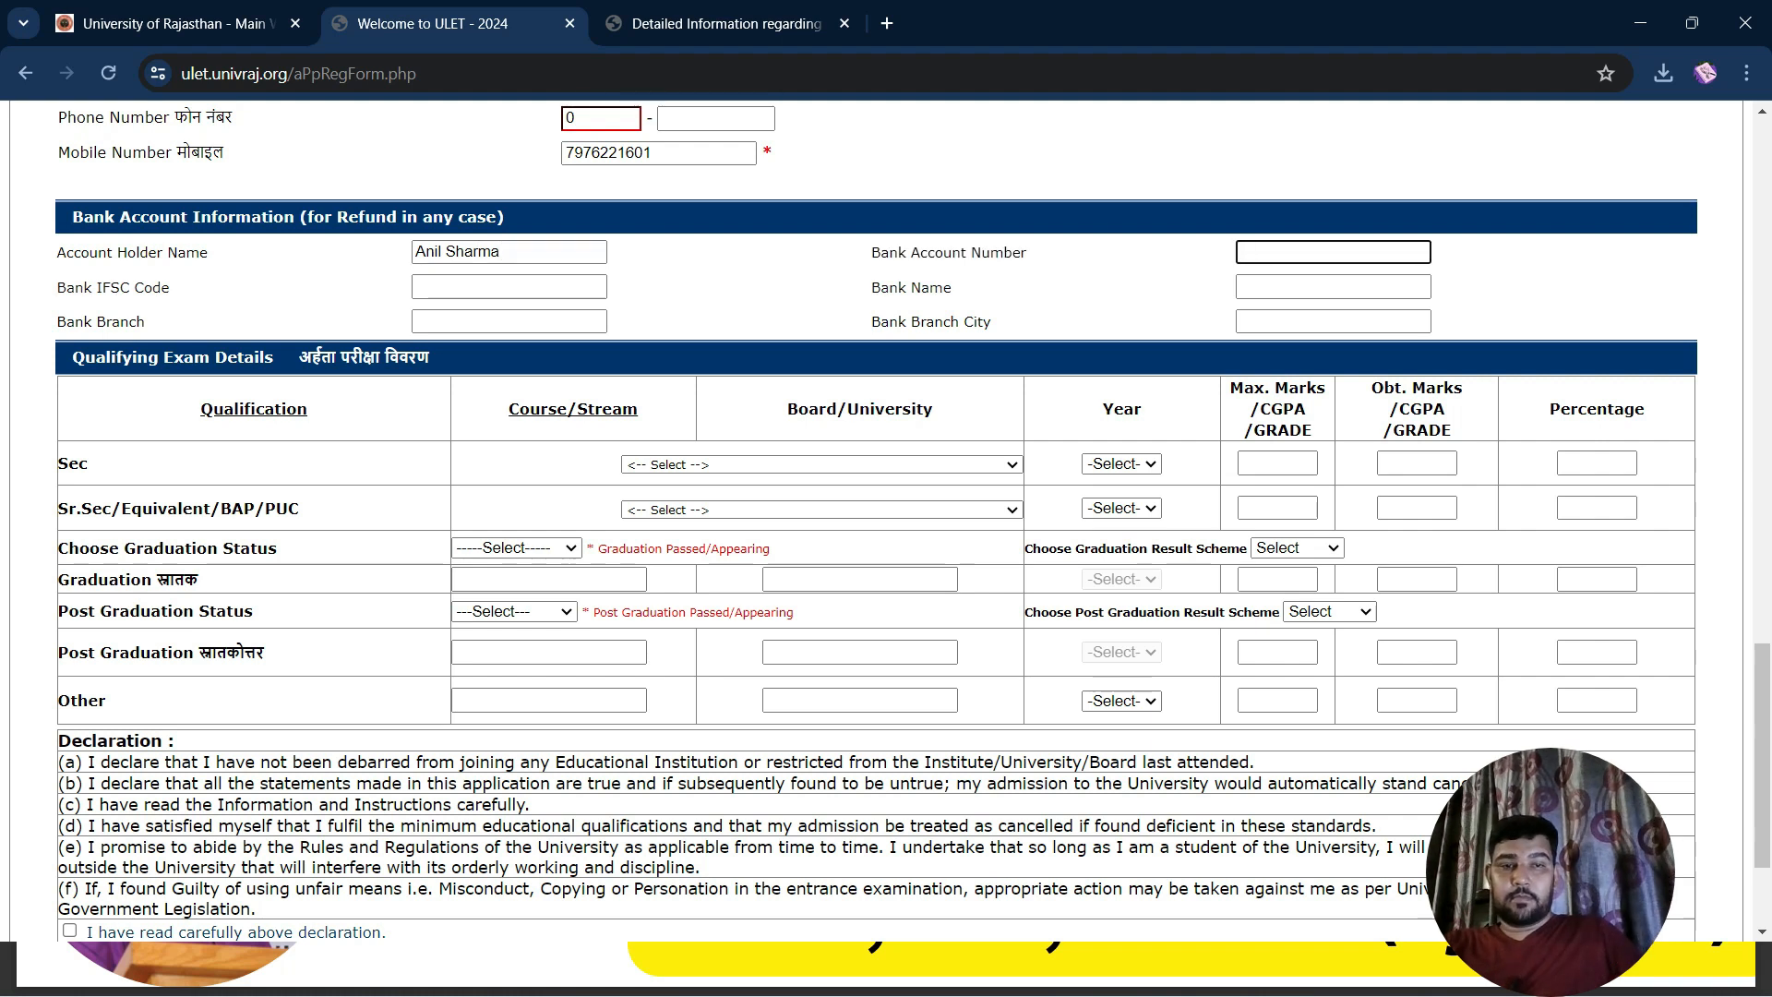
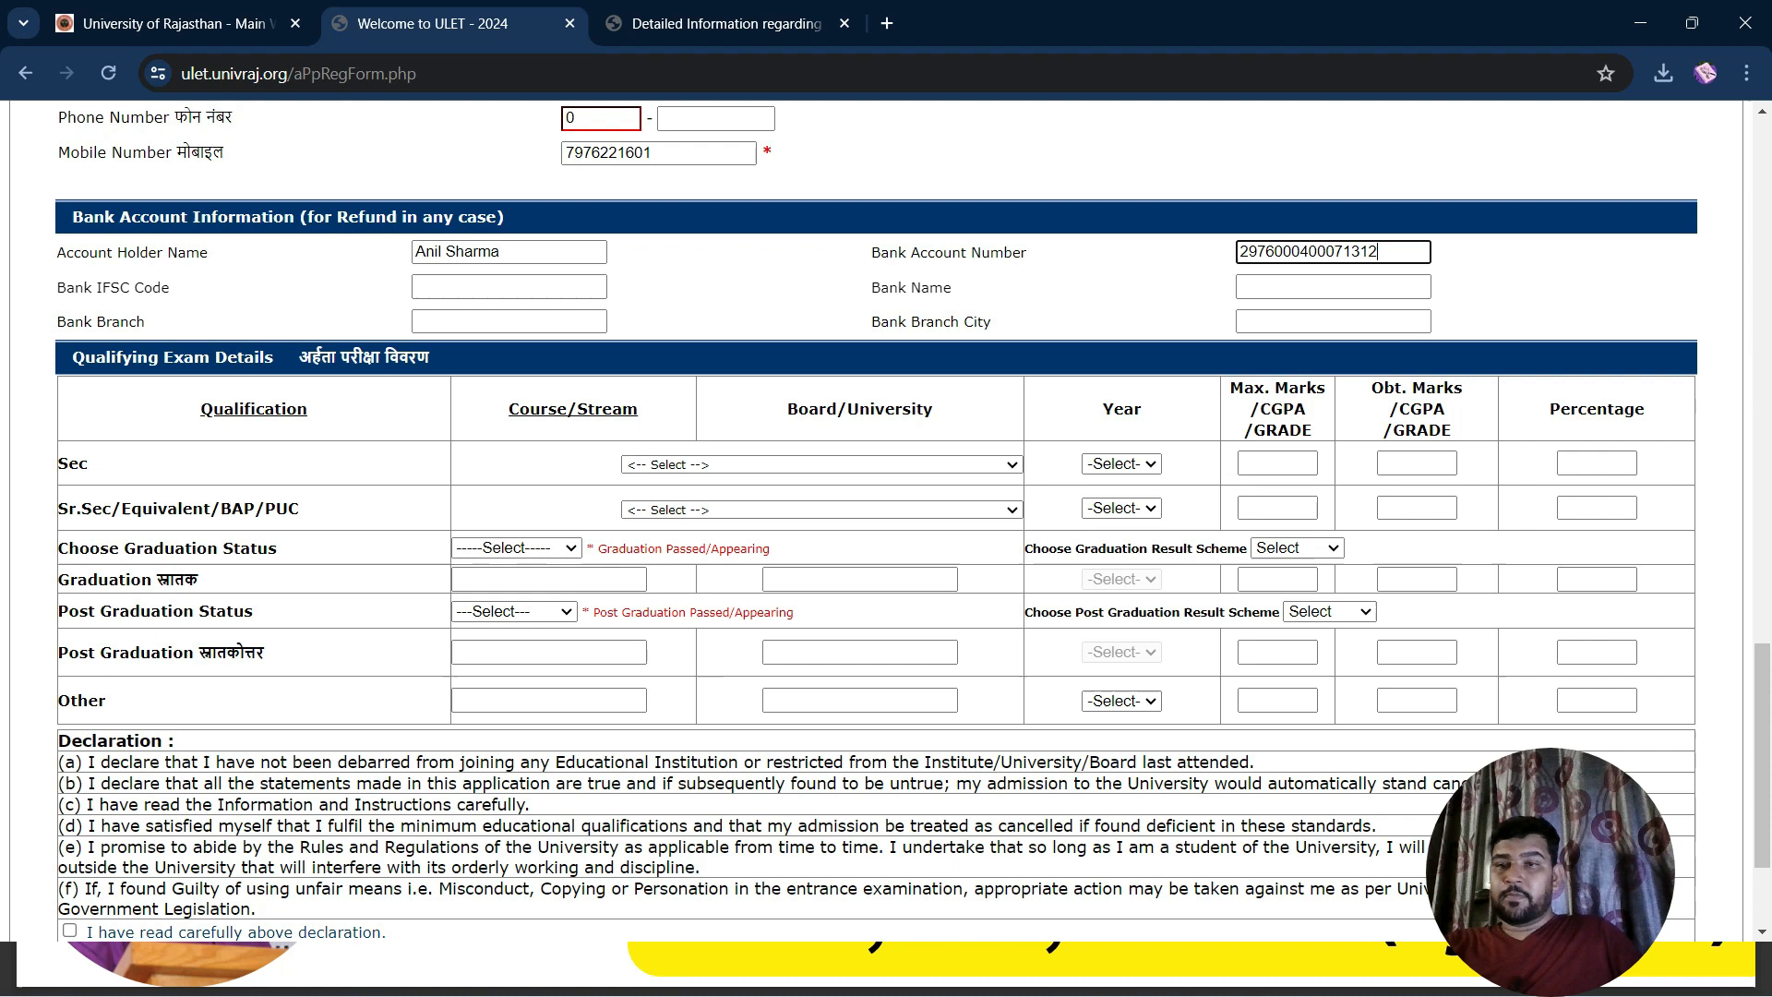
key("Tab")
type("PUNB030250")
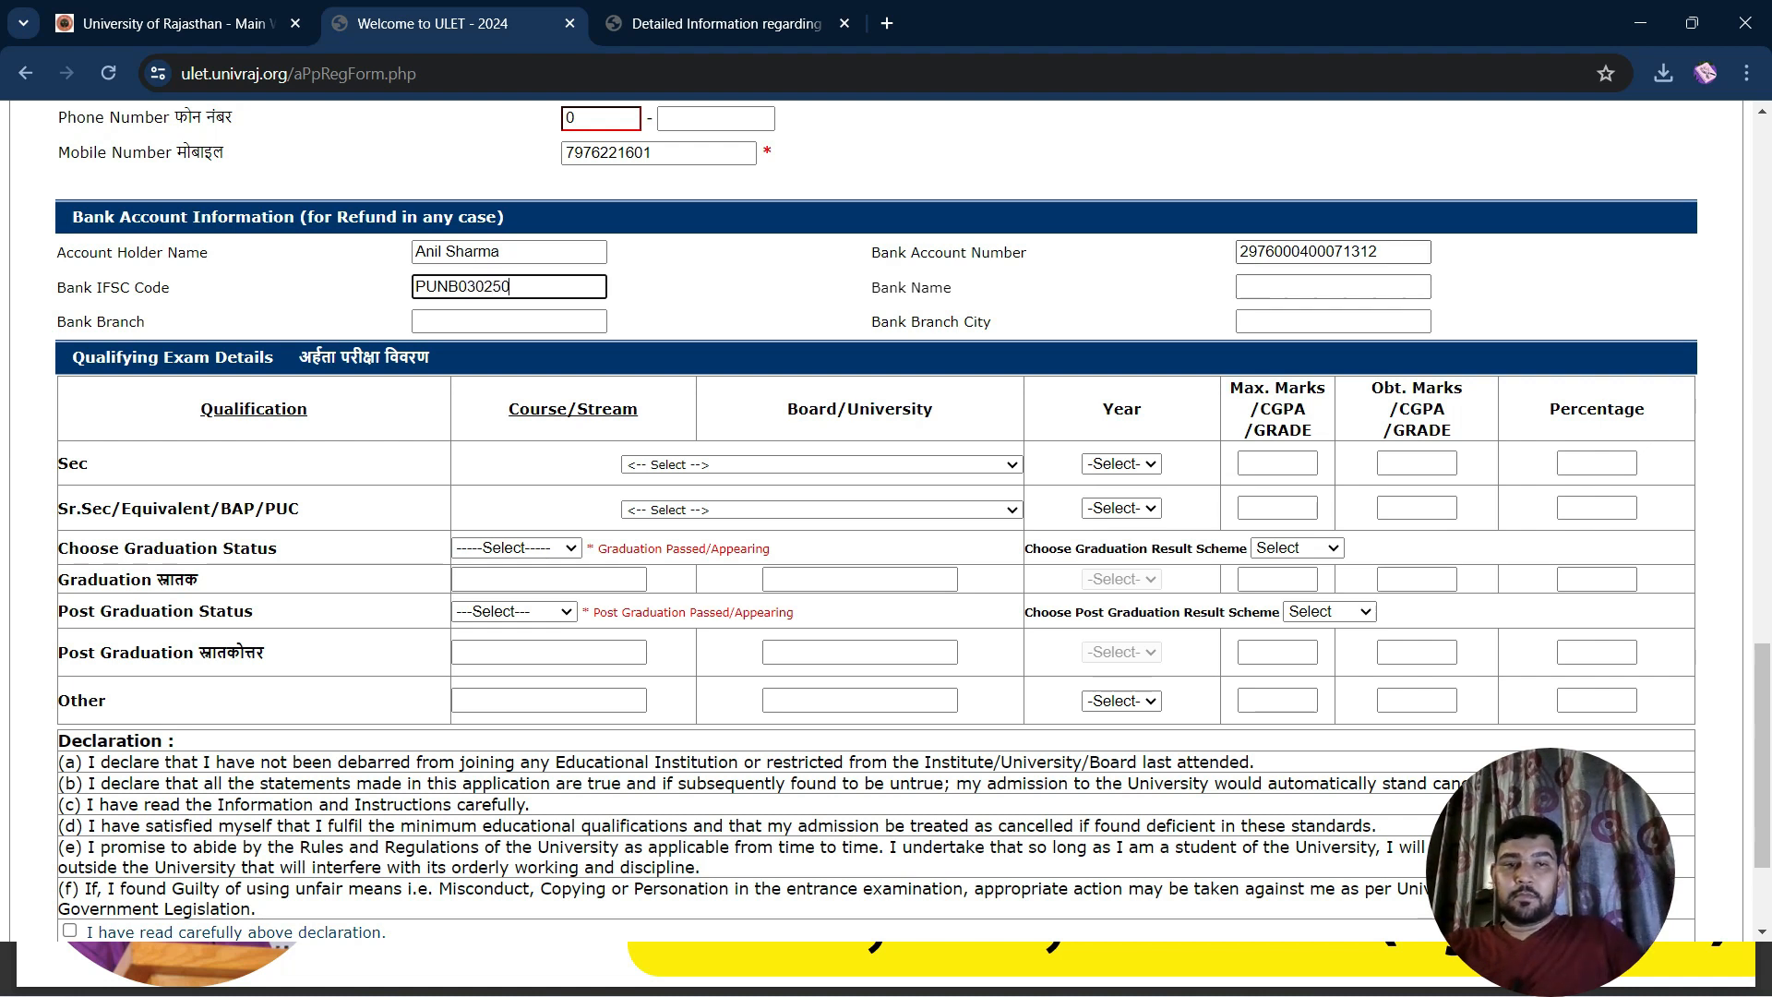
Fill in bank PNB, branch SFS MANSROVAR and branch city Jaipur
left_click(1333, 287)
type("PNB")
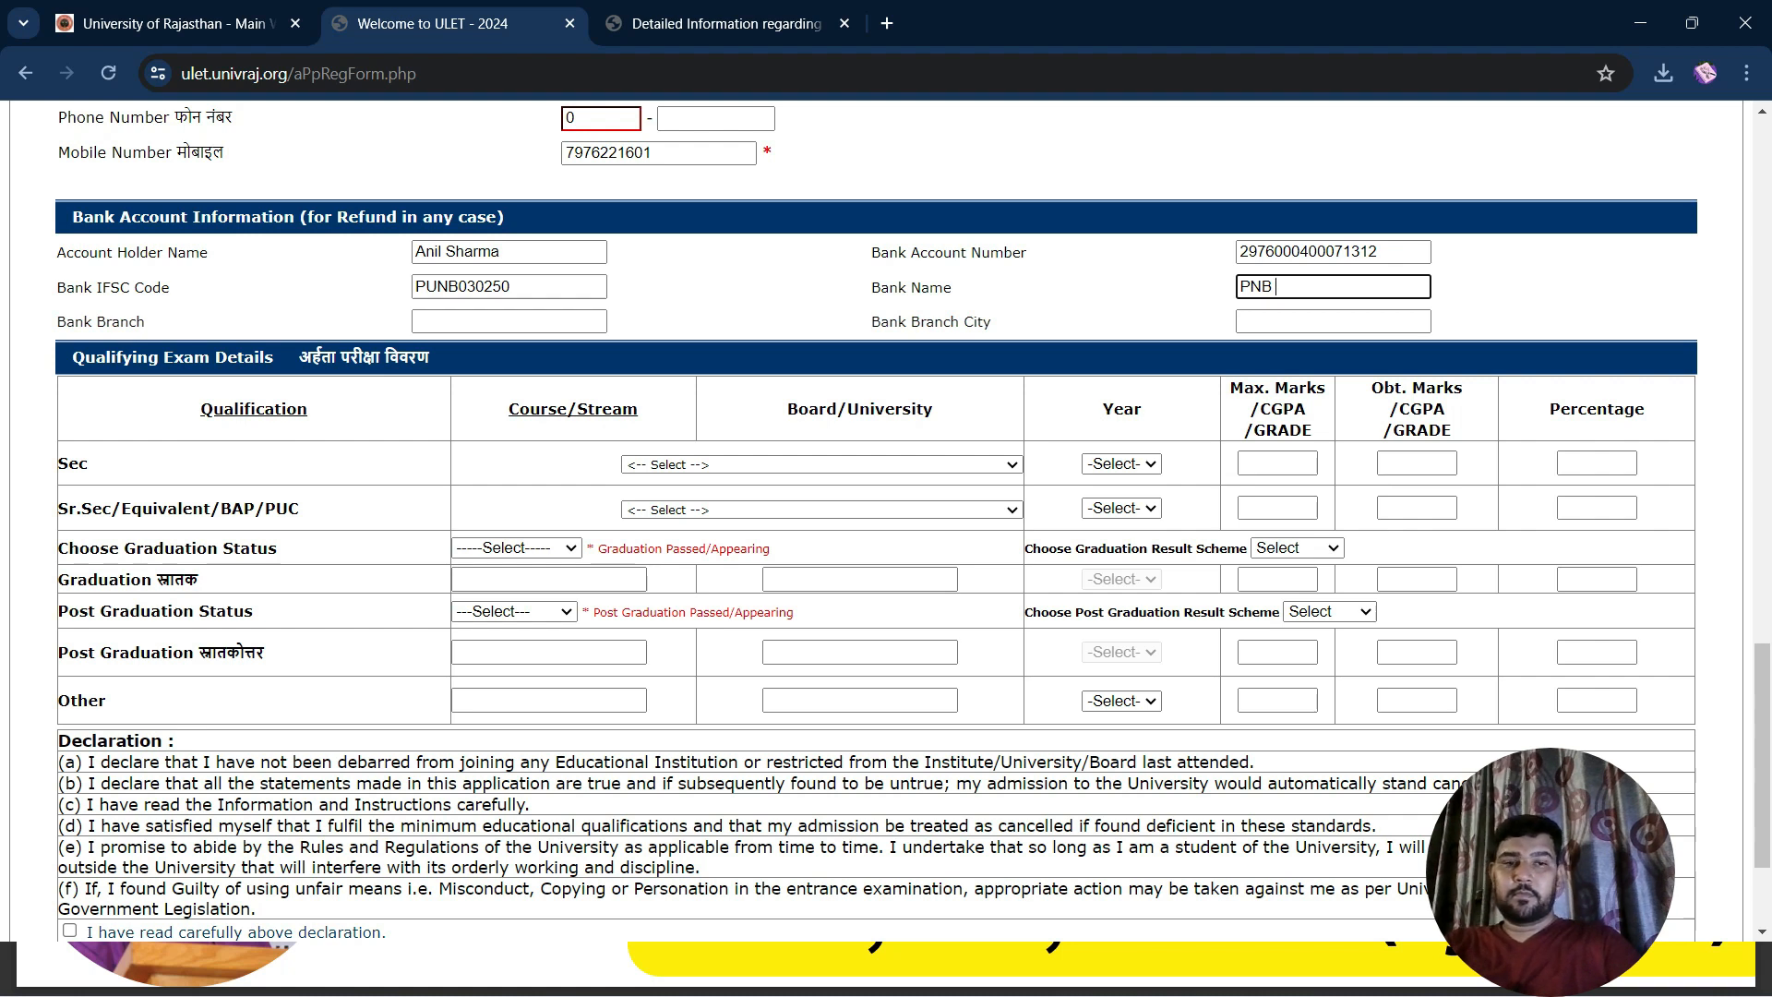
key("Tab")
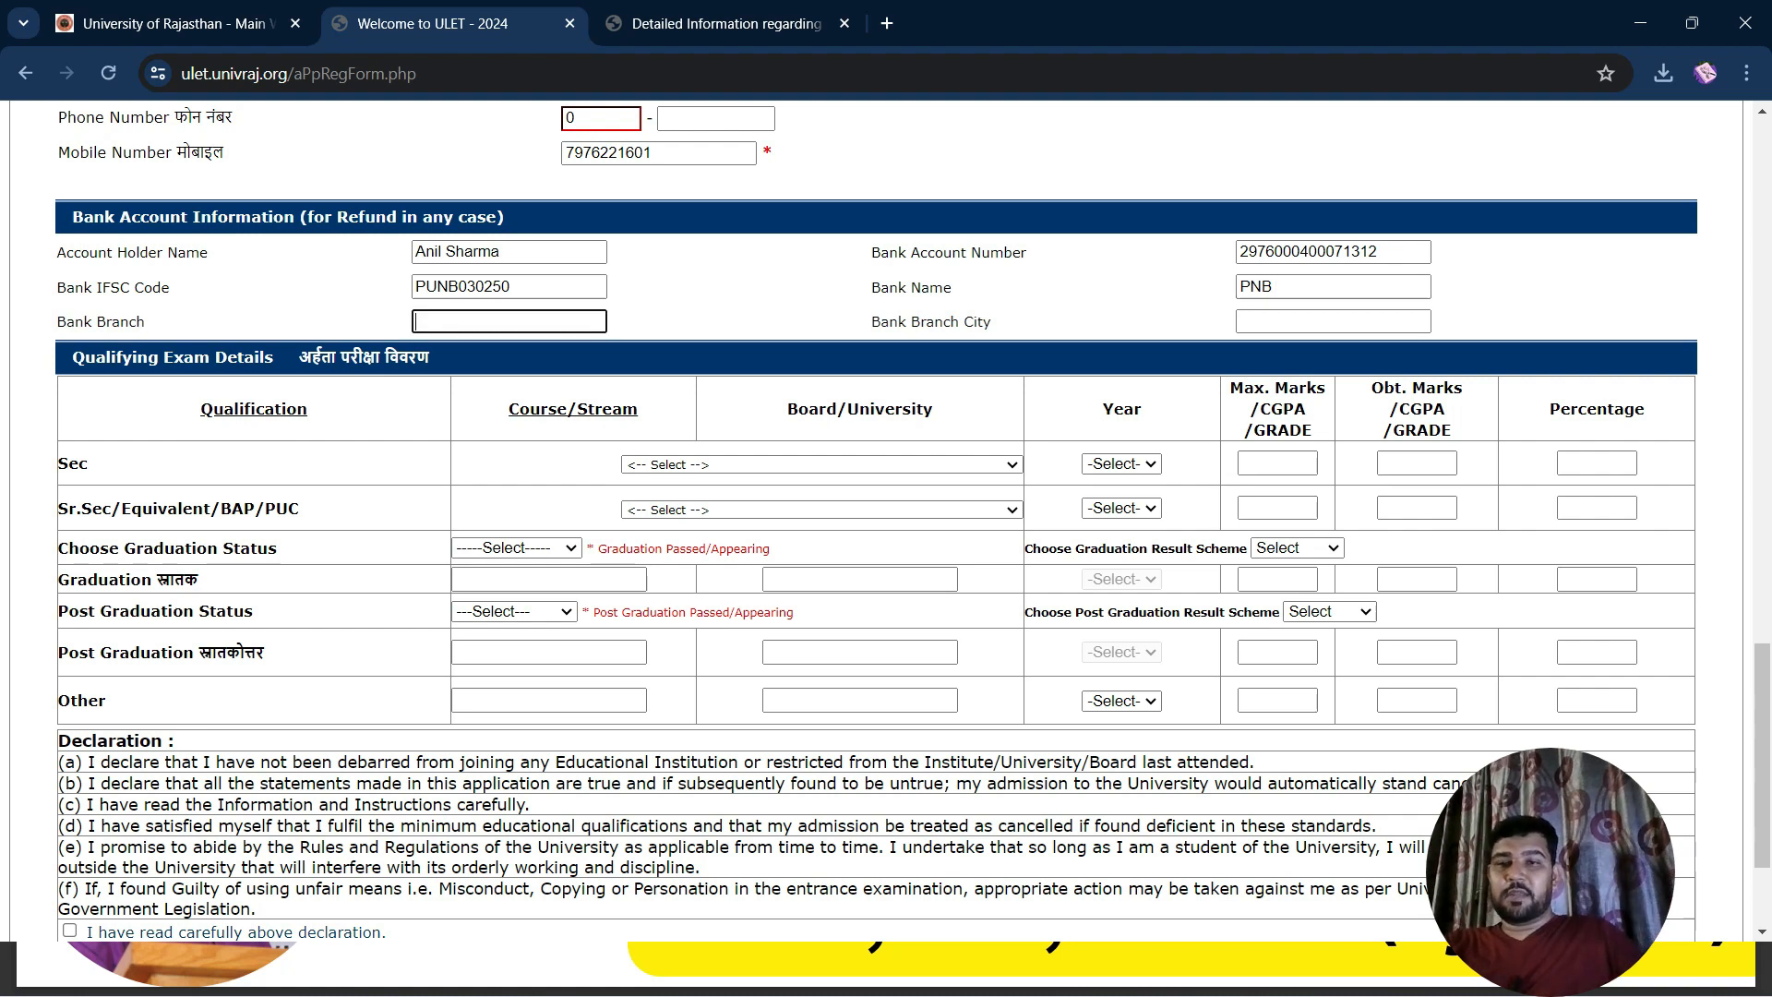
type("SFS MANSROVAR")
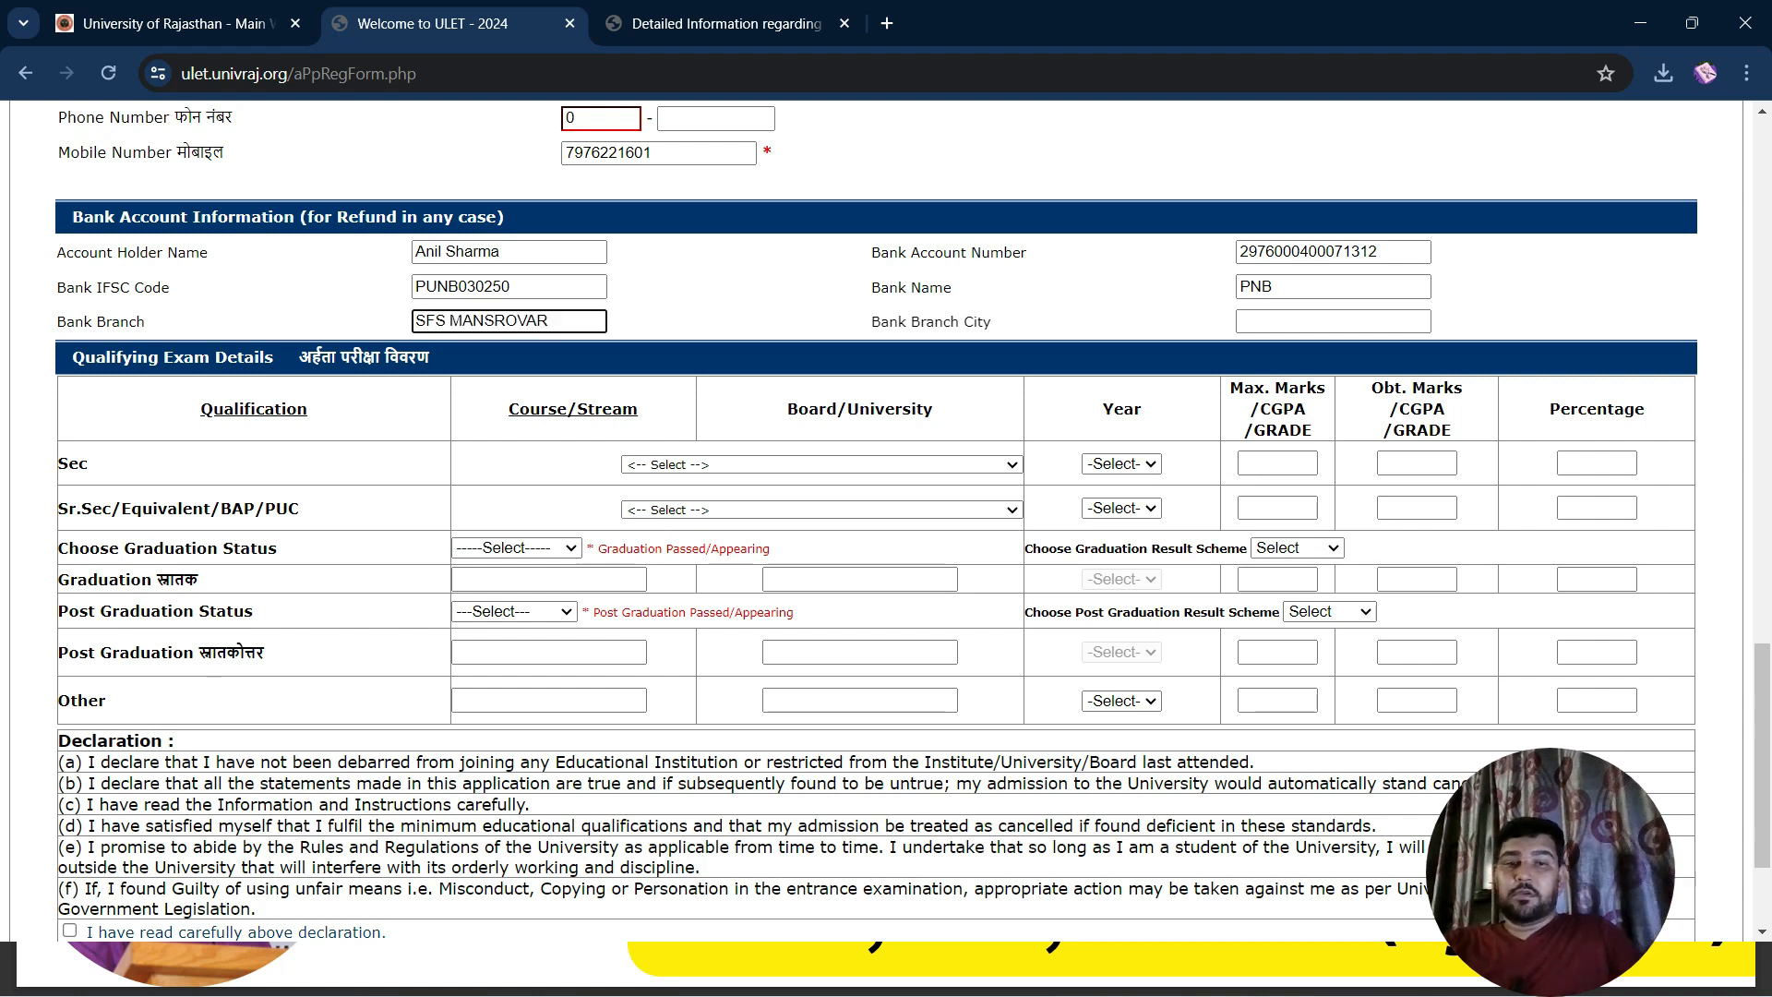
key("Tab")
type("Ja")
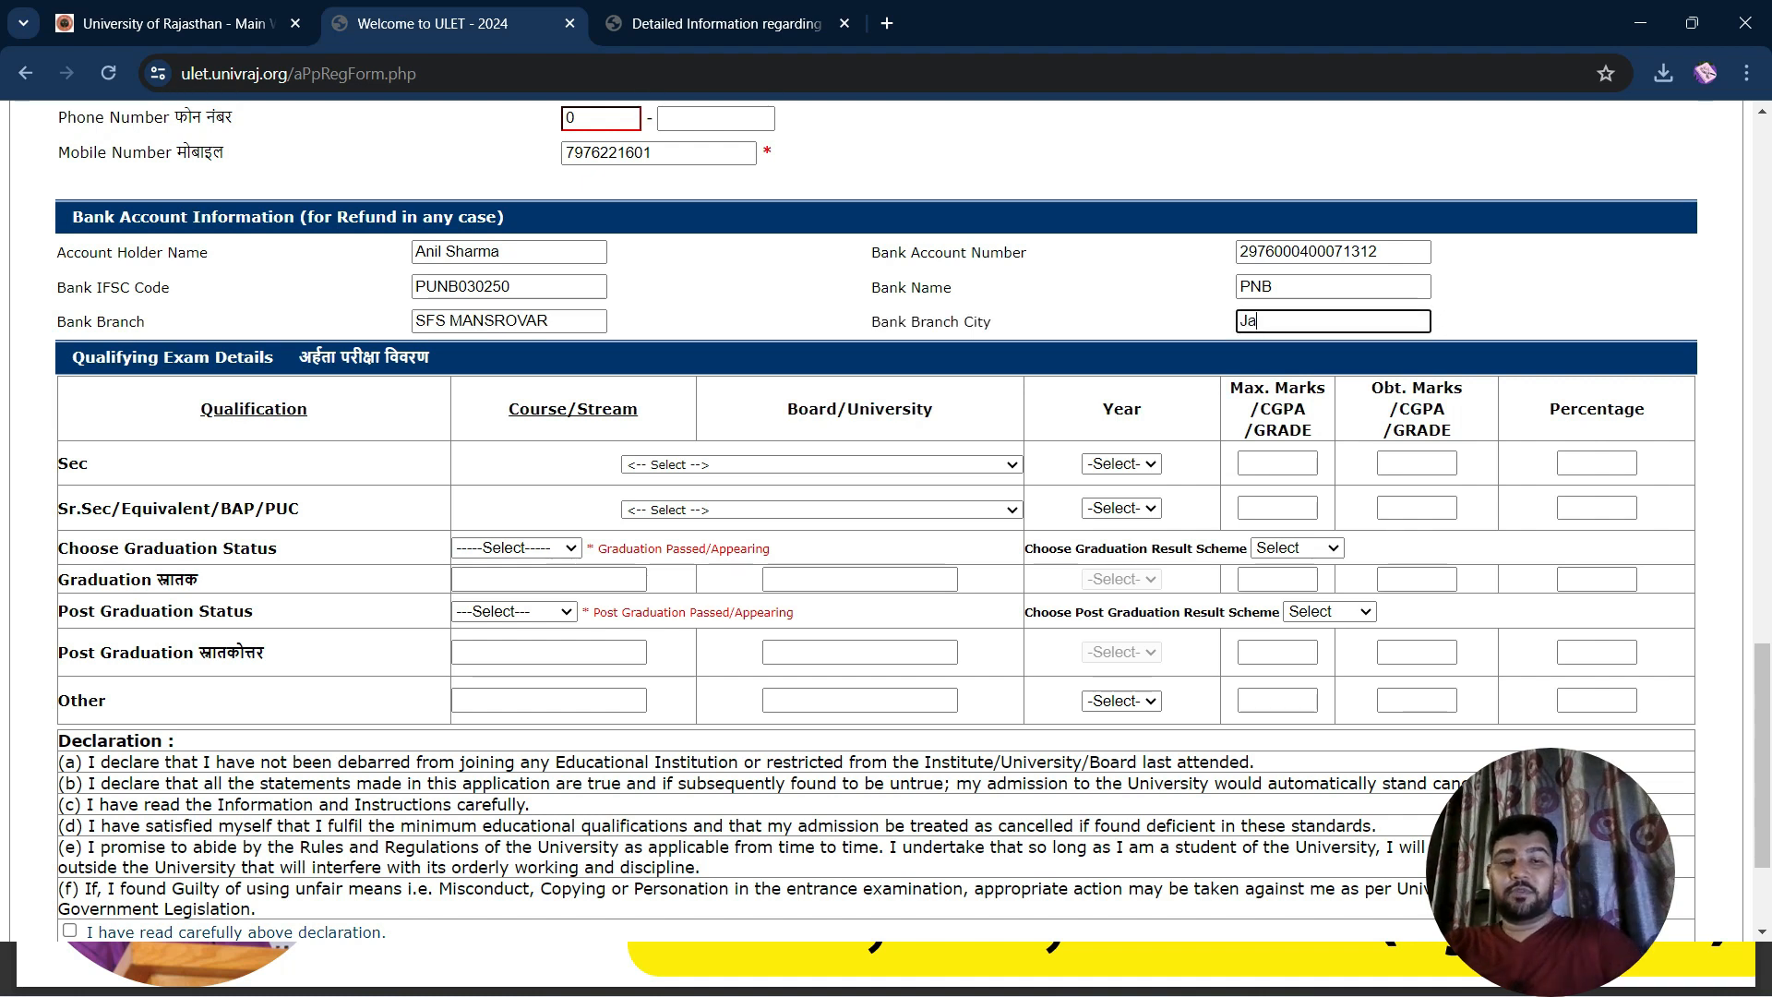
type("ipur")
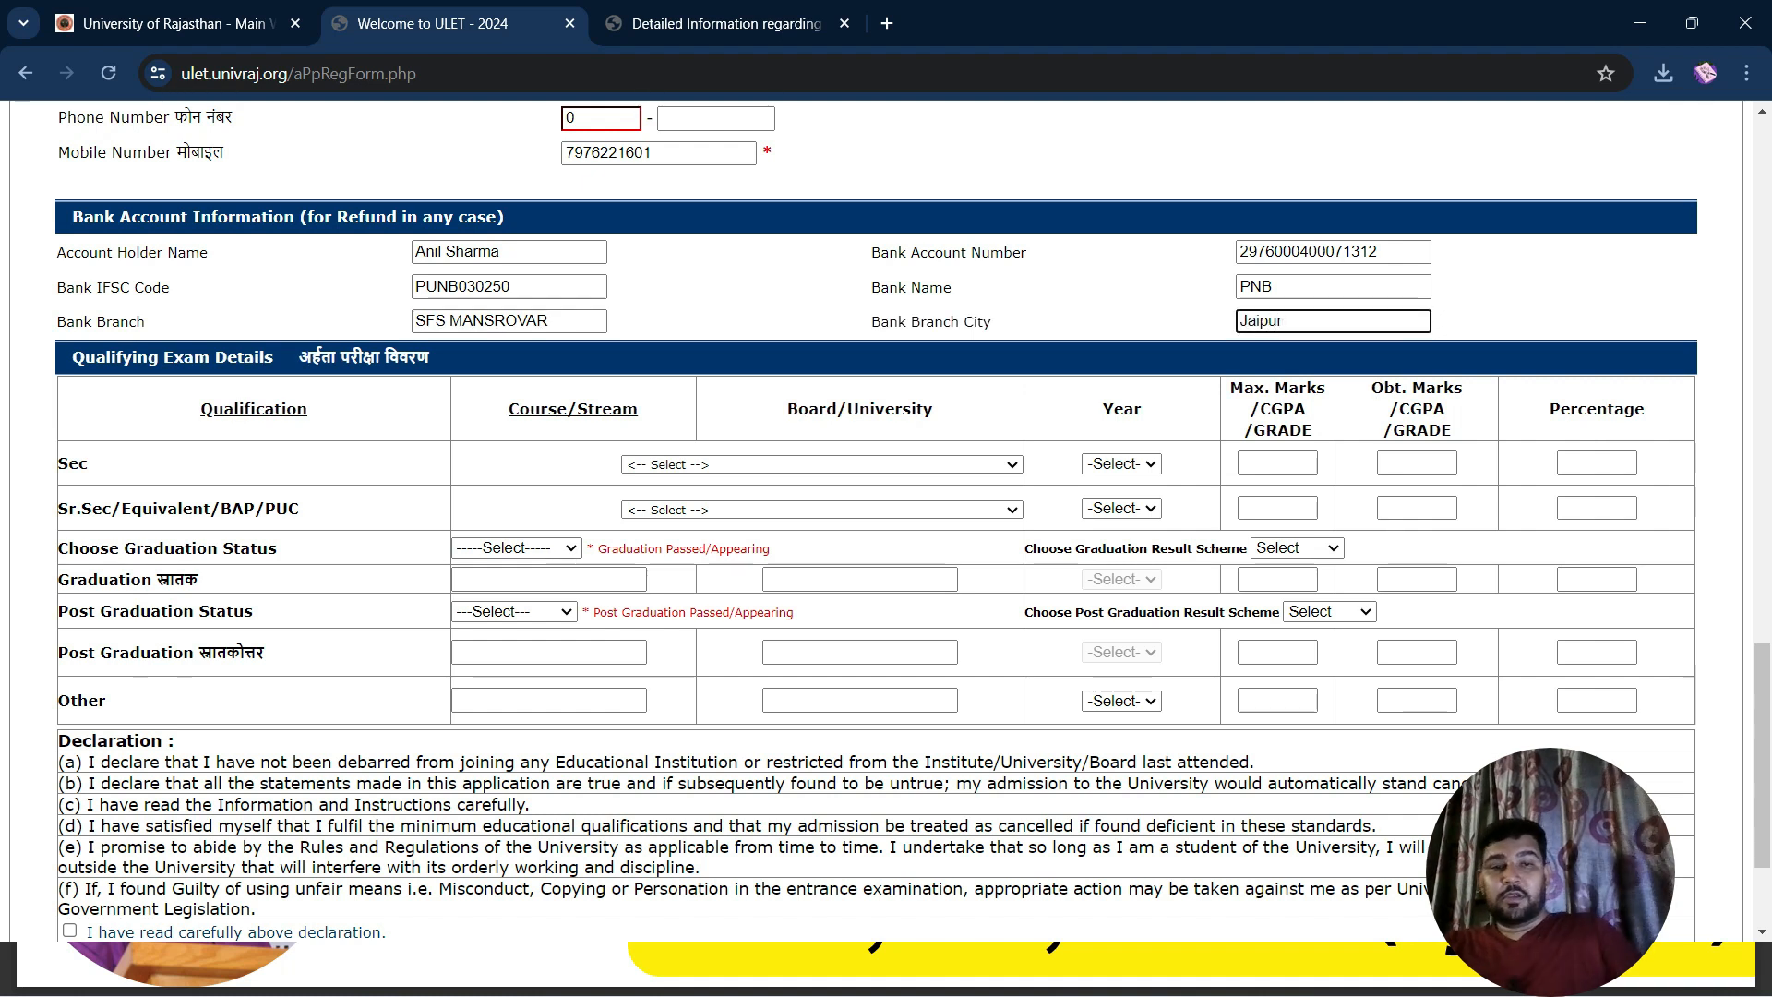
scroll(886, 521, "down", 3)
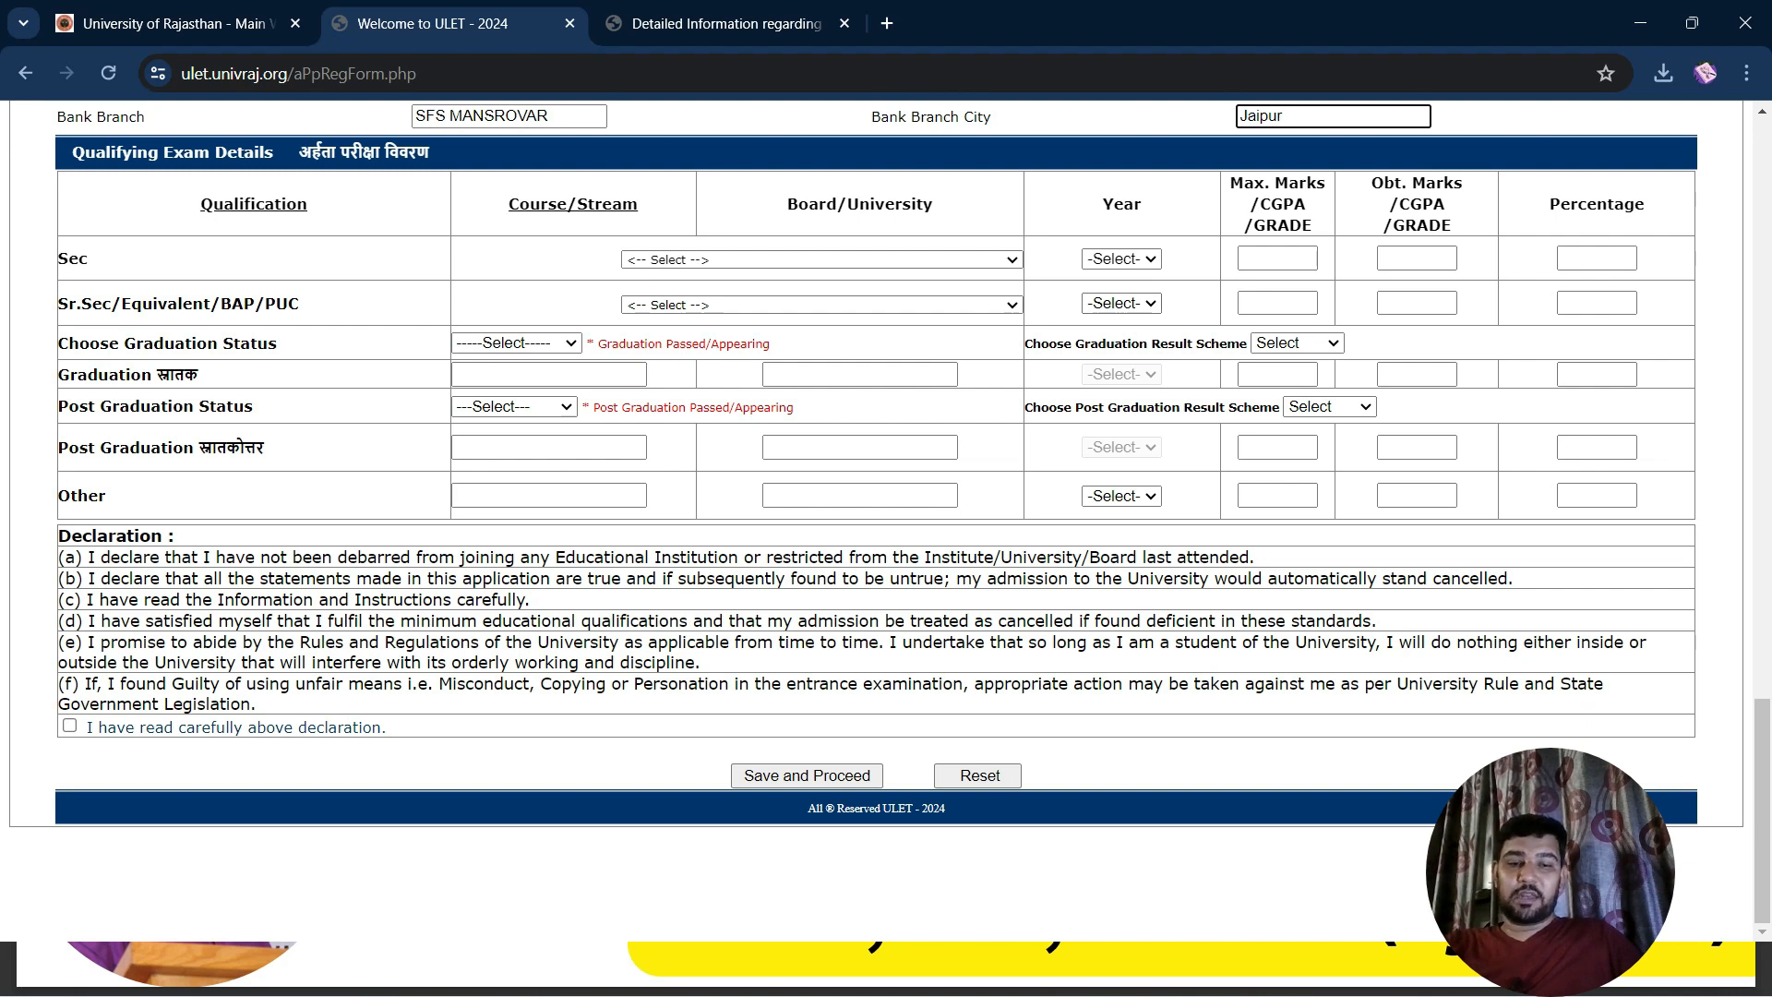
Set both Sec and Sr.Sec boards to Board of Secondary Education, Rajasthan, Ajmer
scroll(886, 513, "up", 1)
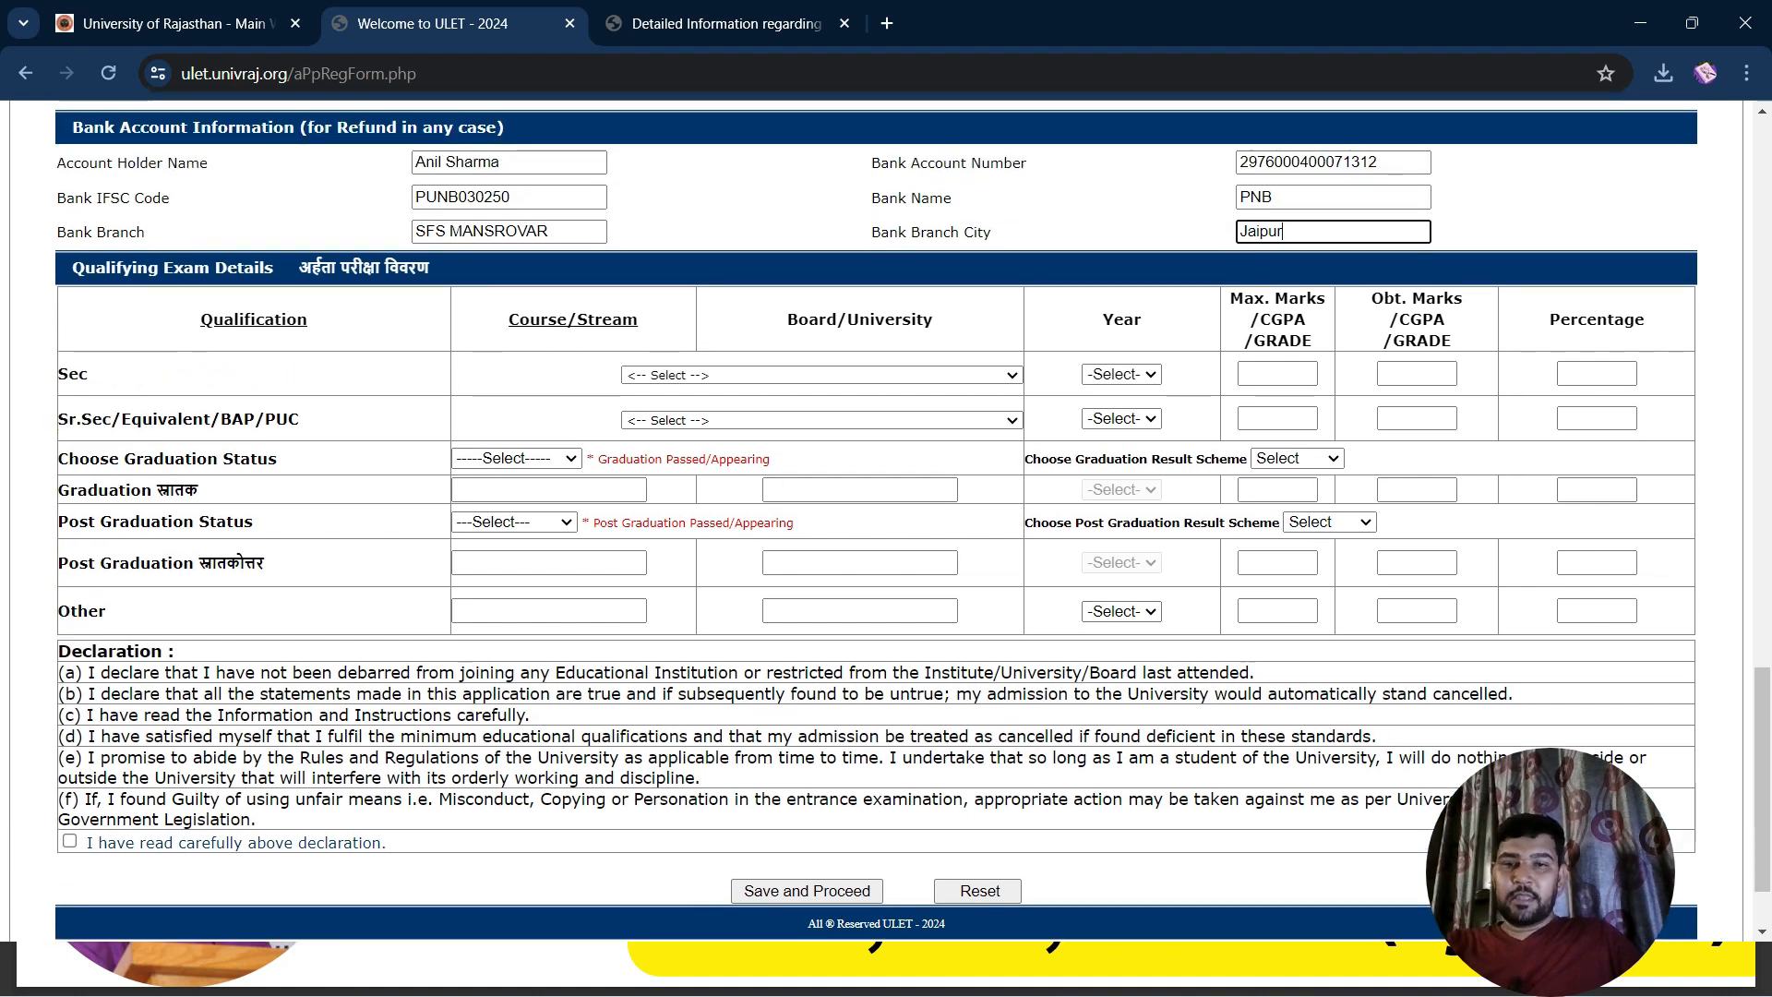
left_click(821, 374)
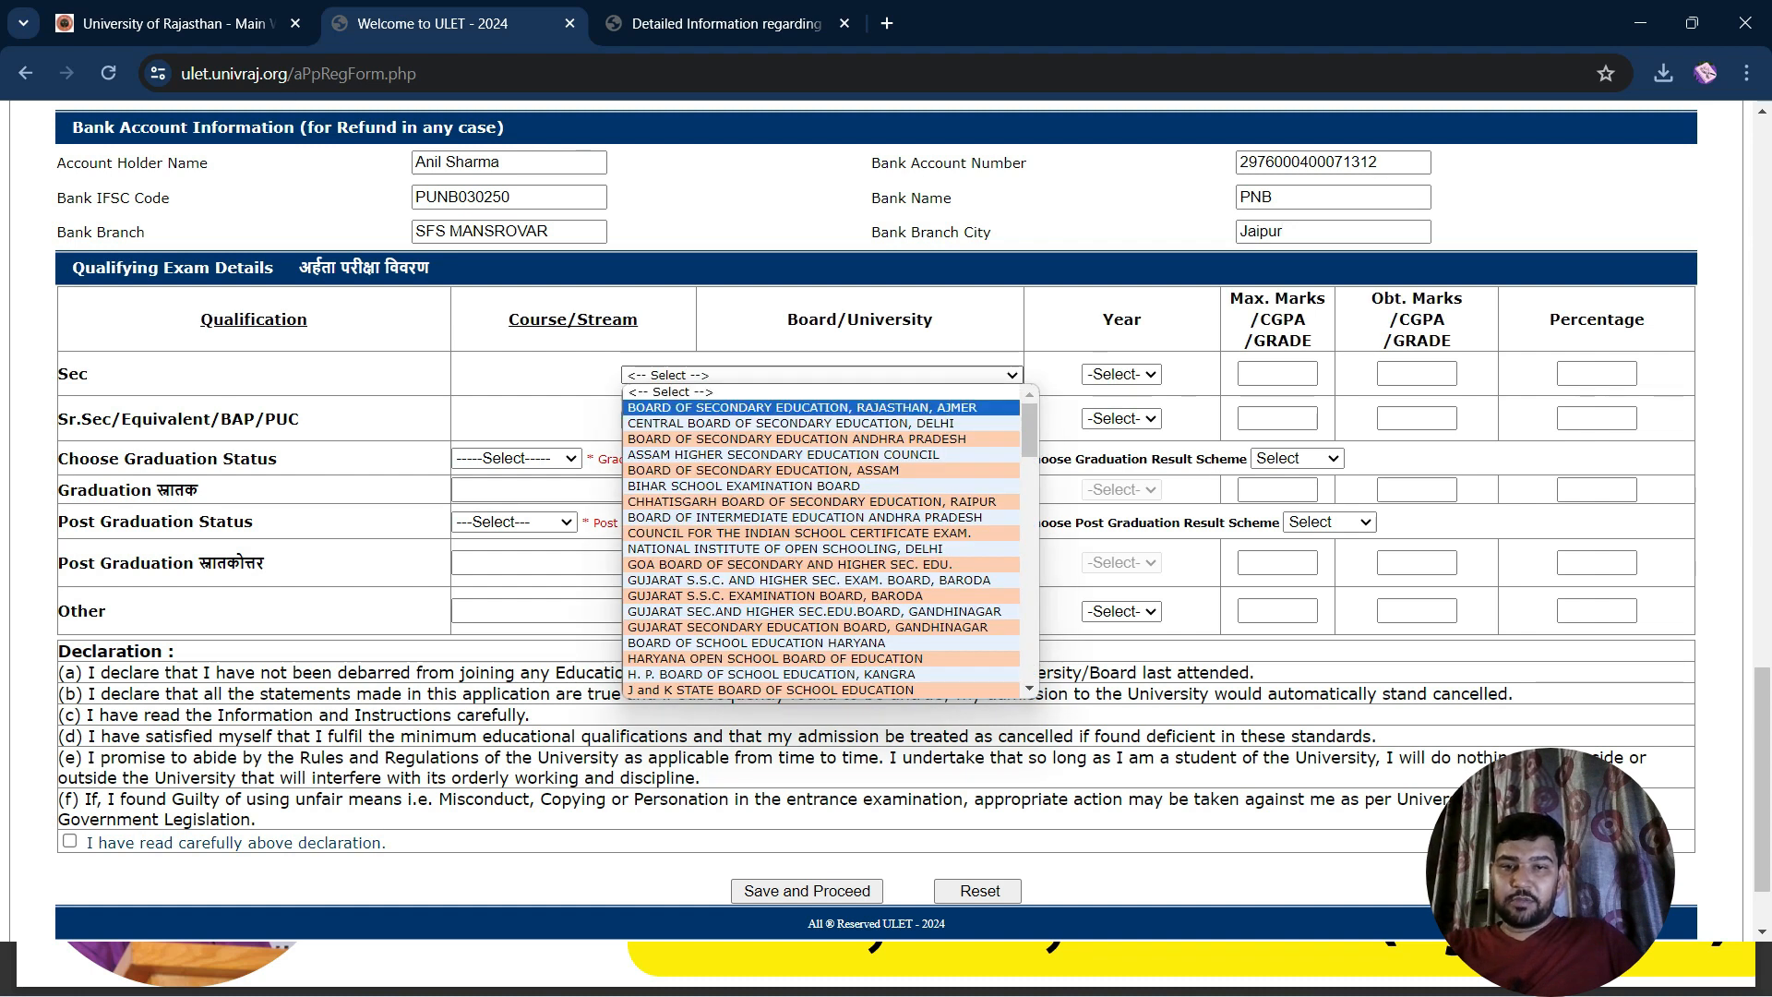
left_click(802, 408)
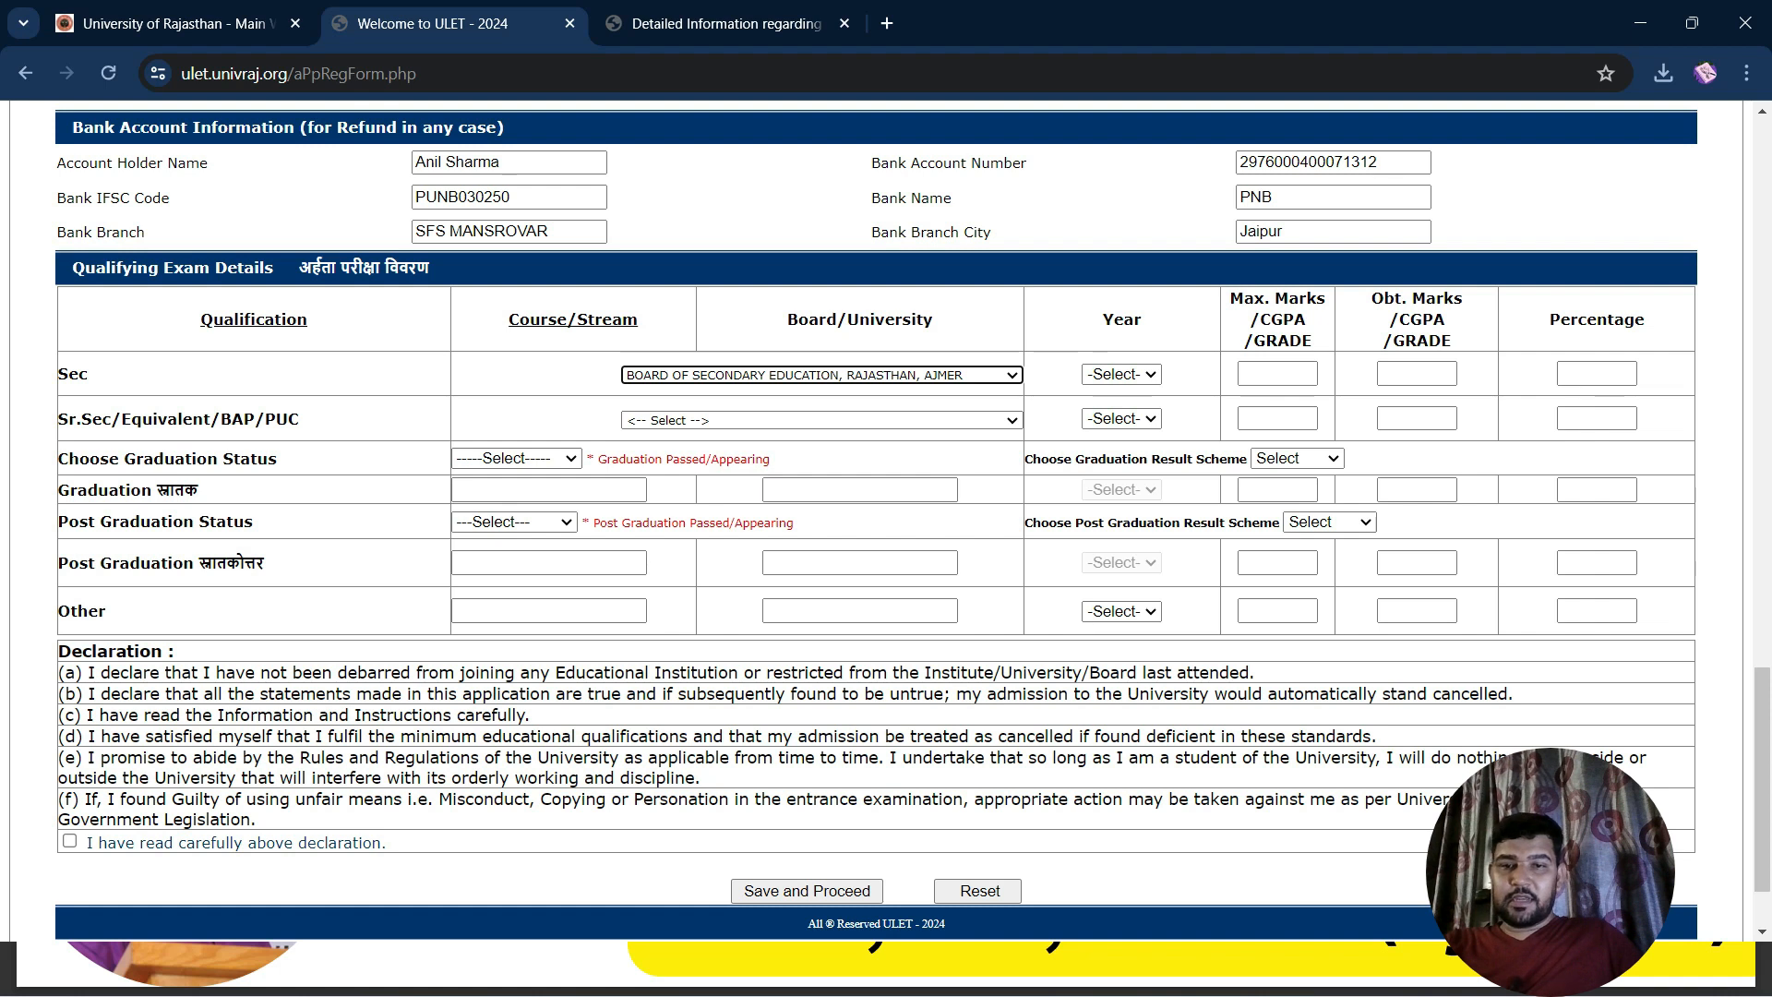
left_click(822, 420)
left_click(803, 452)
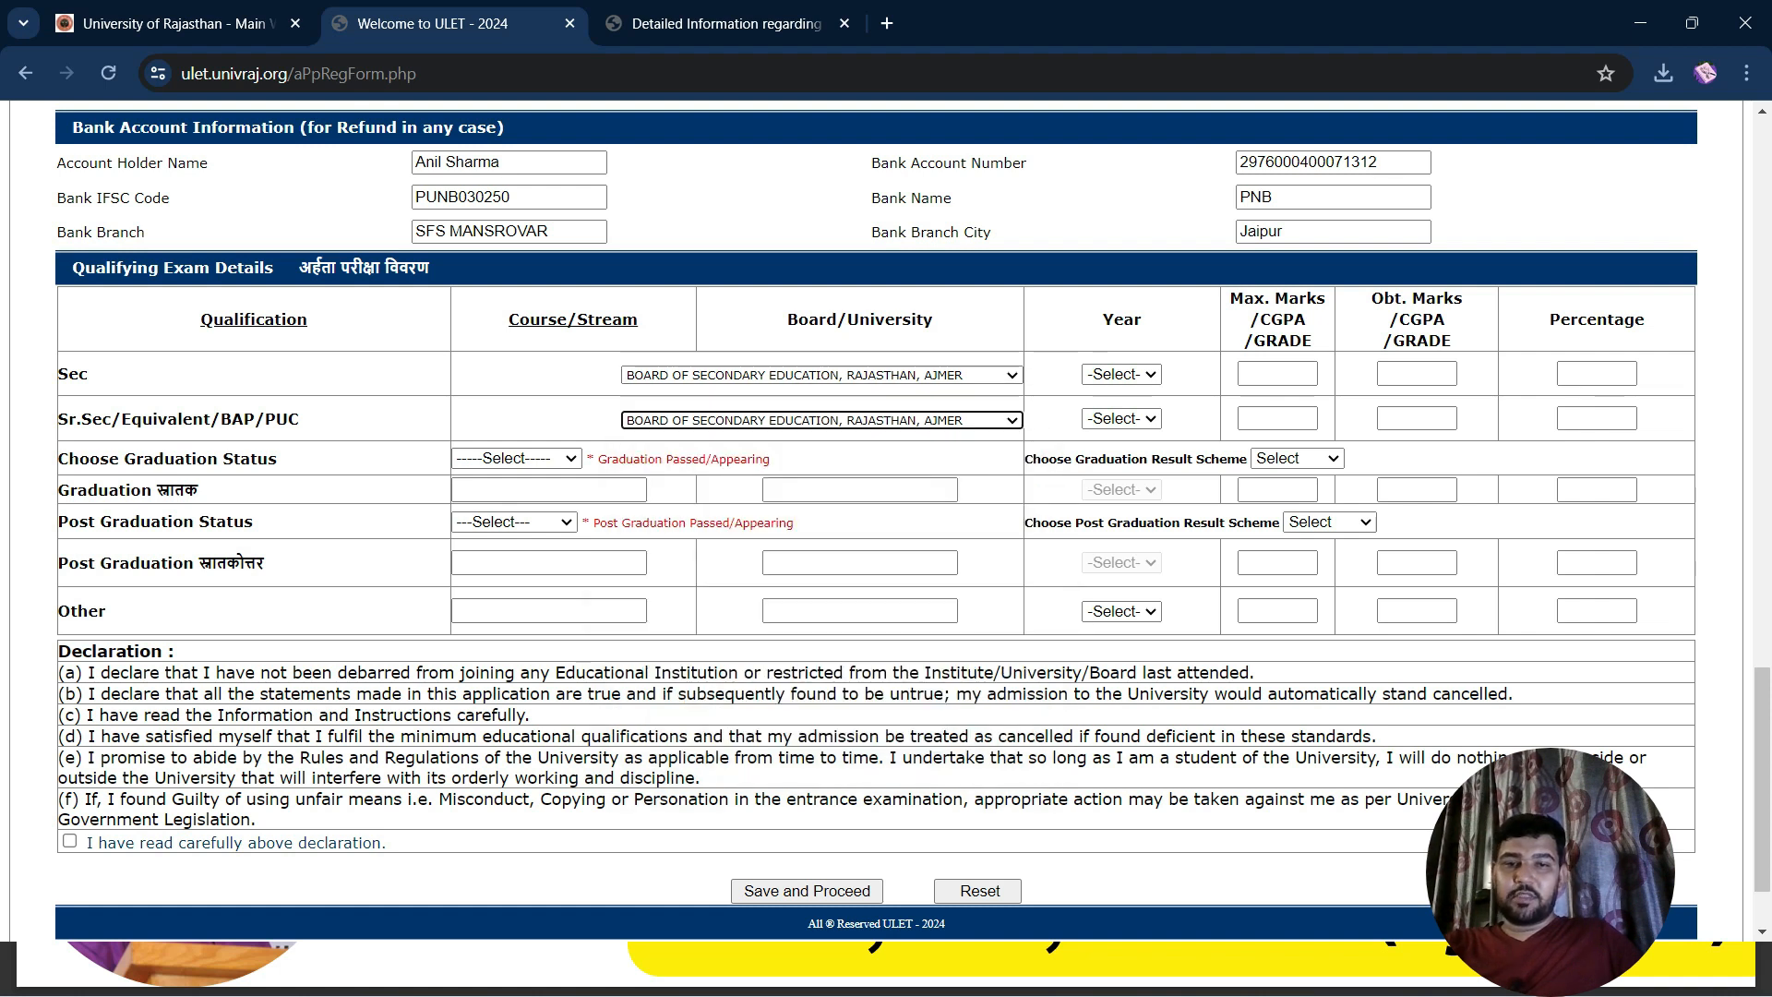
Set the Sec passing year to 2006 and the Sr.Sec passing year to 2008
left_click(1121, 374)
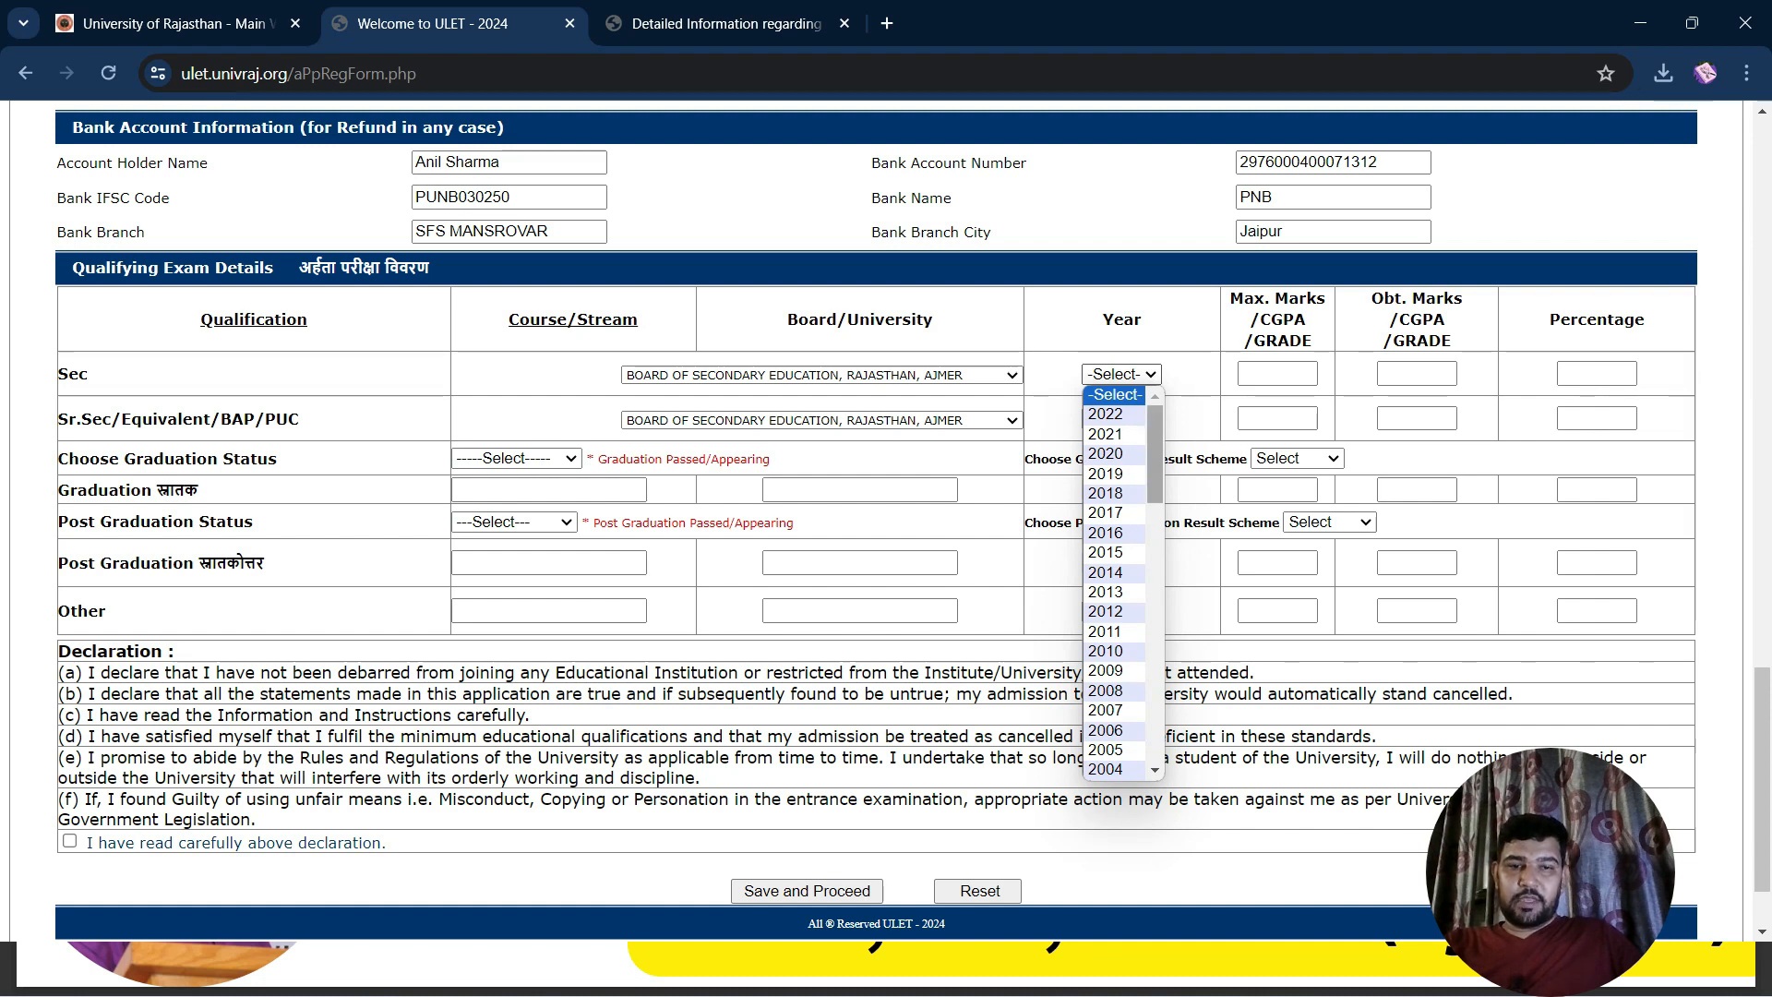
scroll(1114, 736, "down", 3)
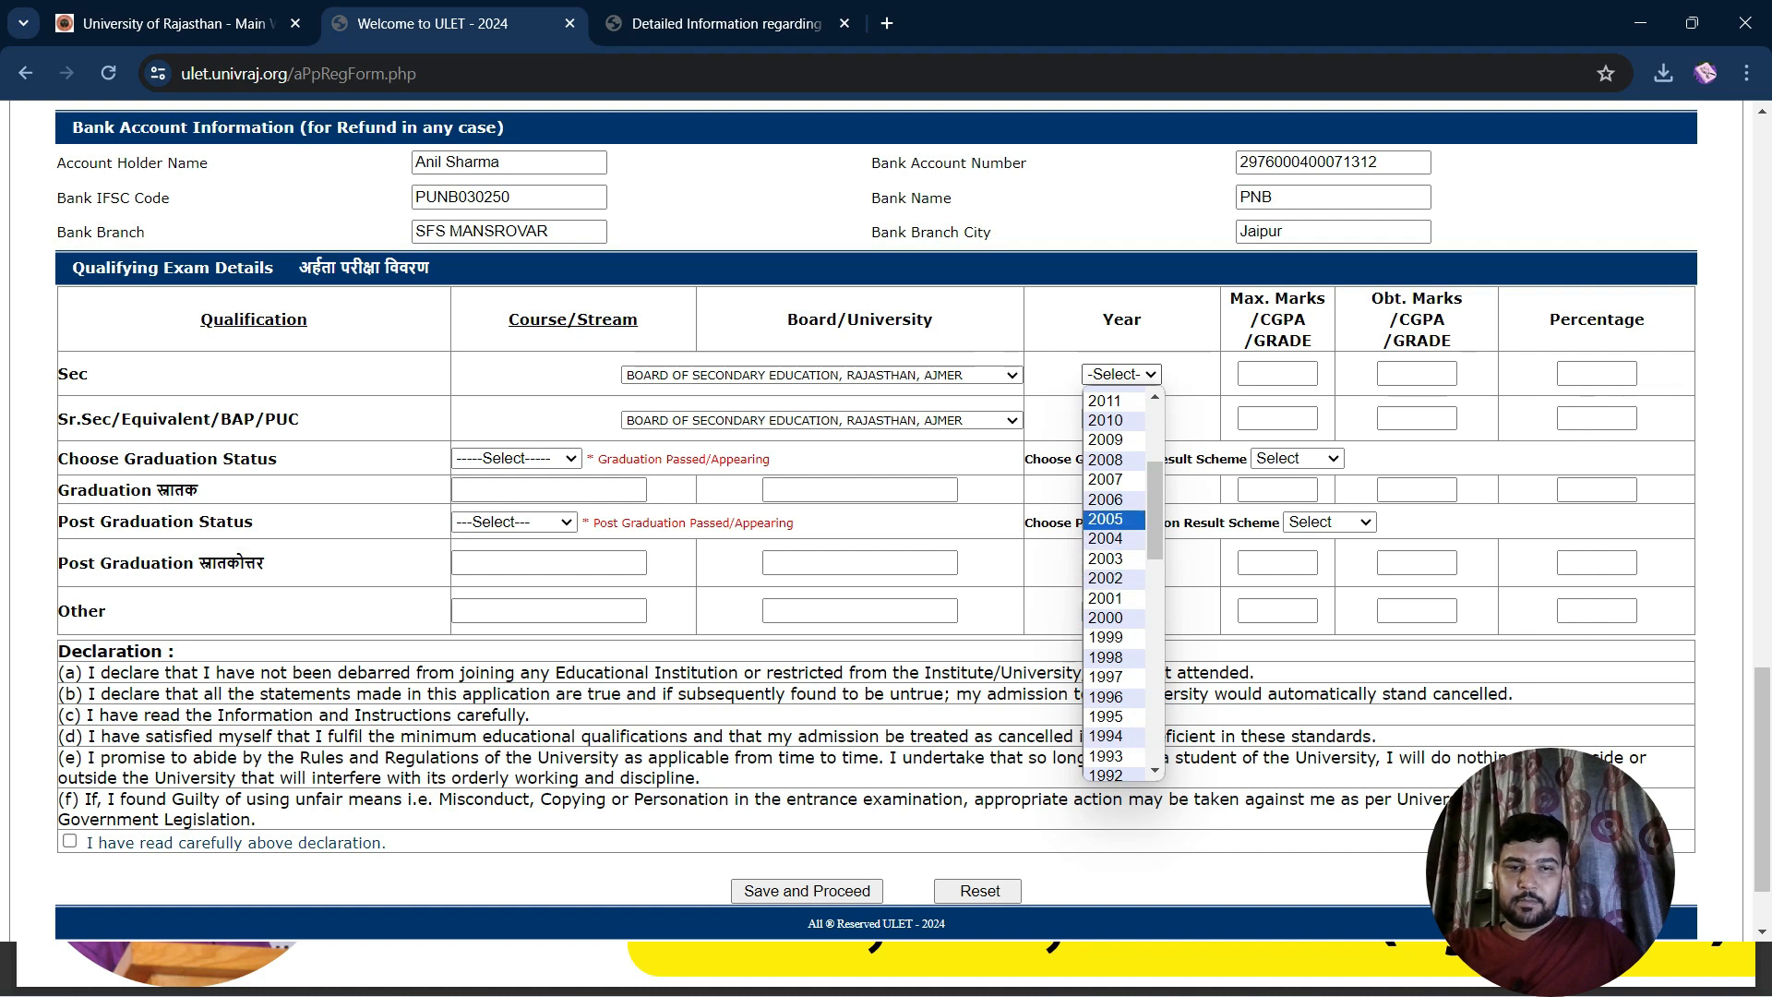
left_click(1114, 519)
left_click(1121, 418)
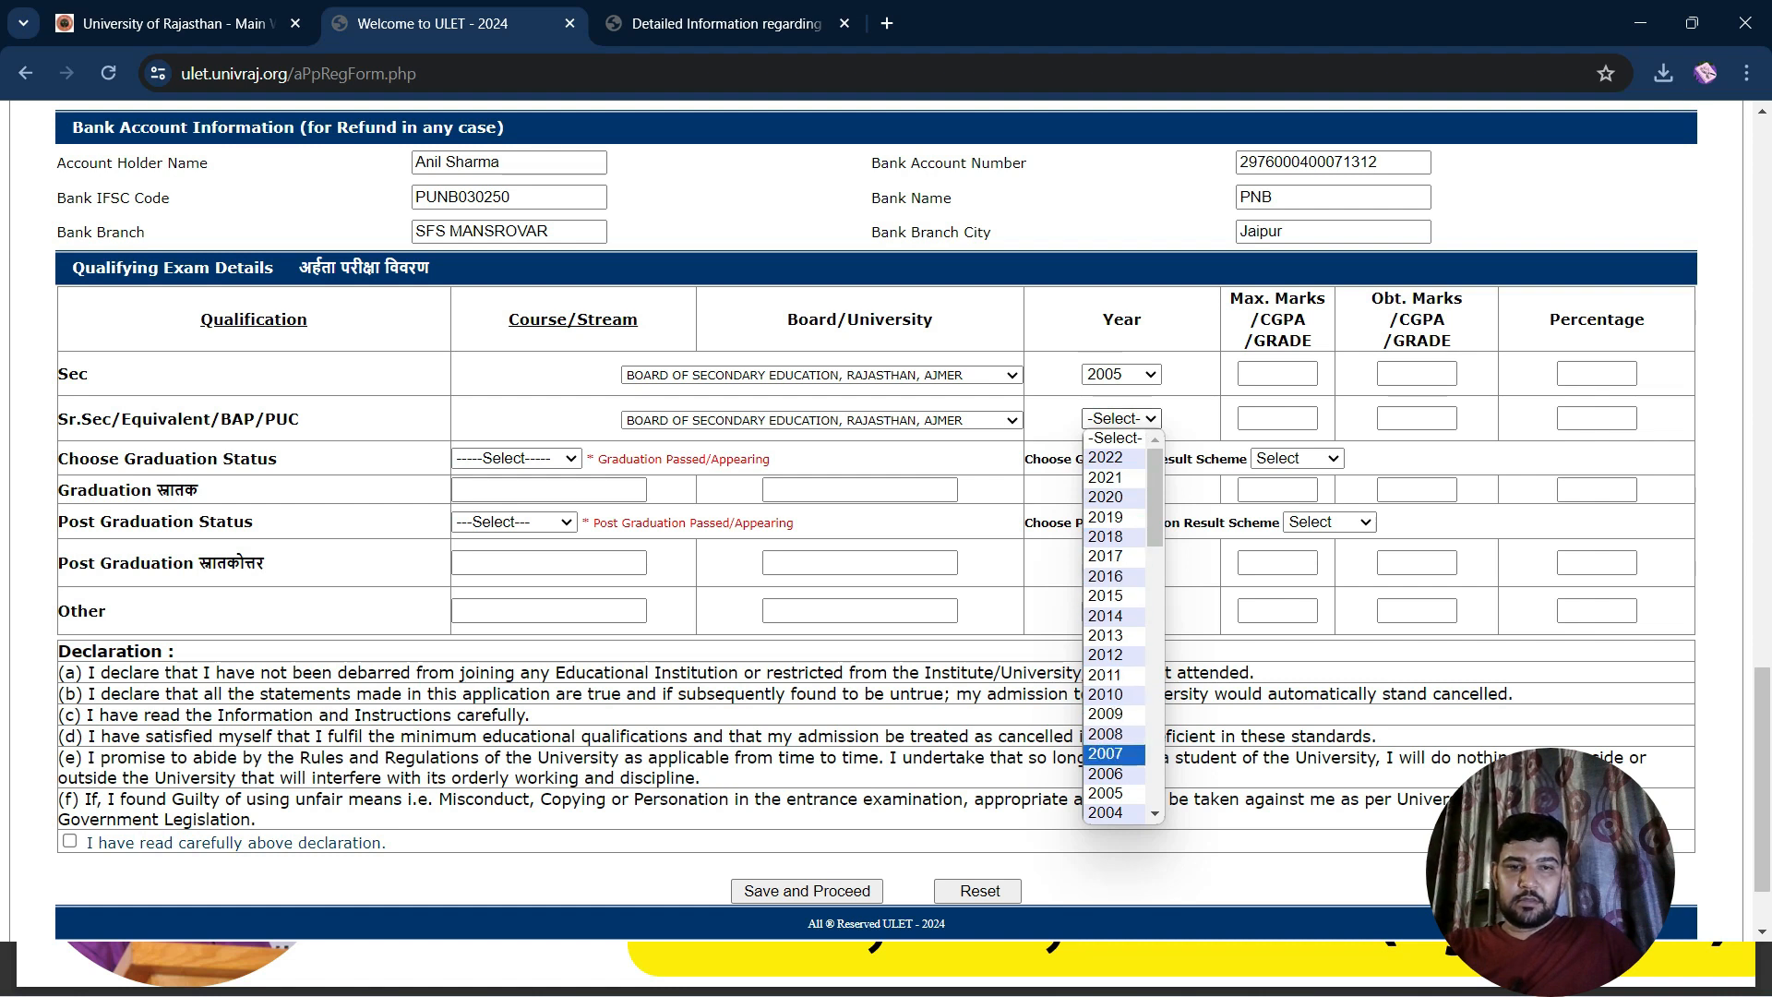
left_click(1121, 375)
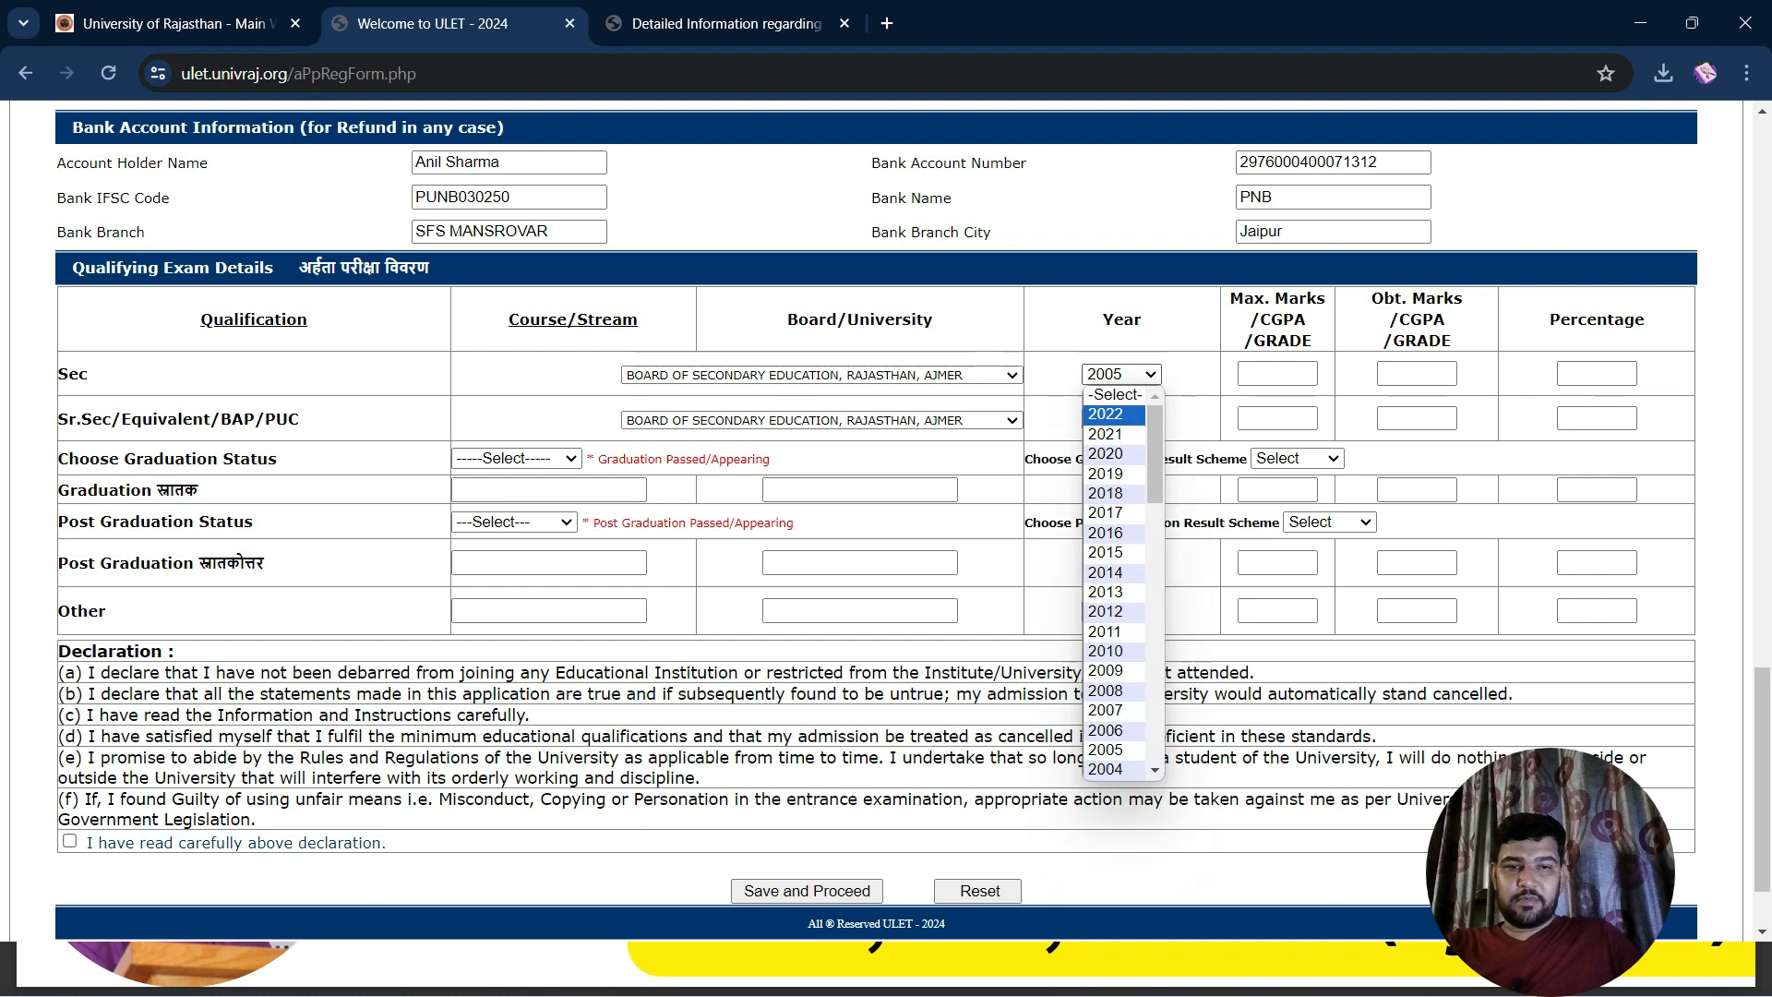
left_click(1106, 730)
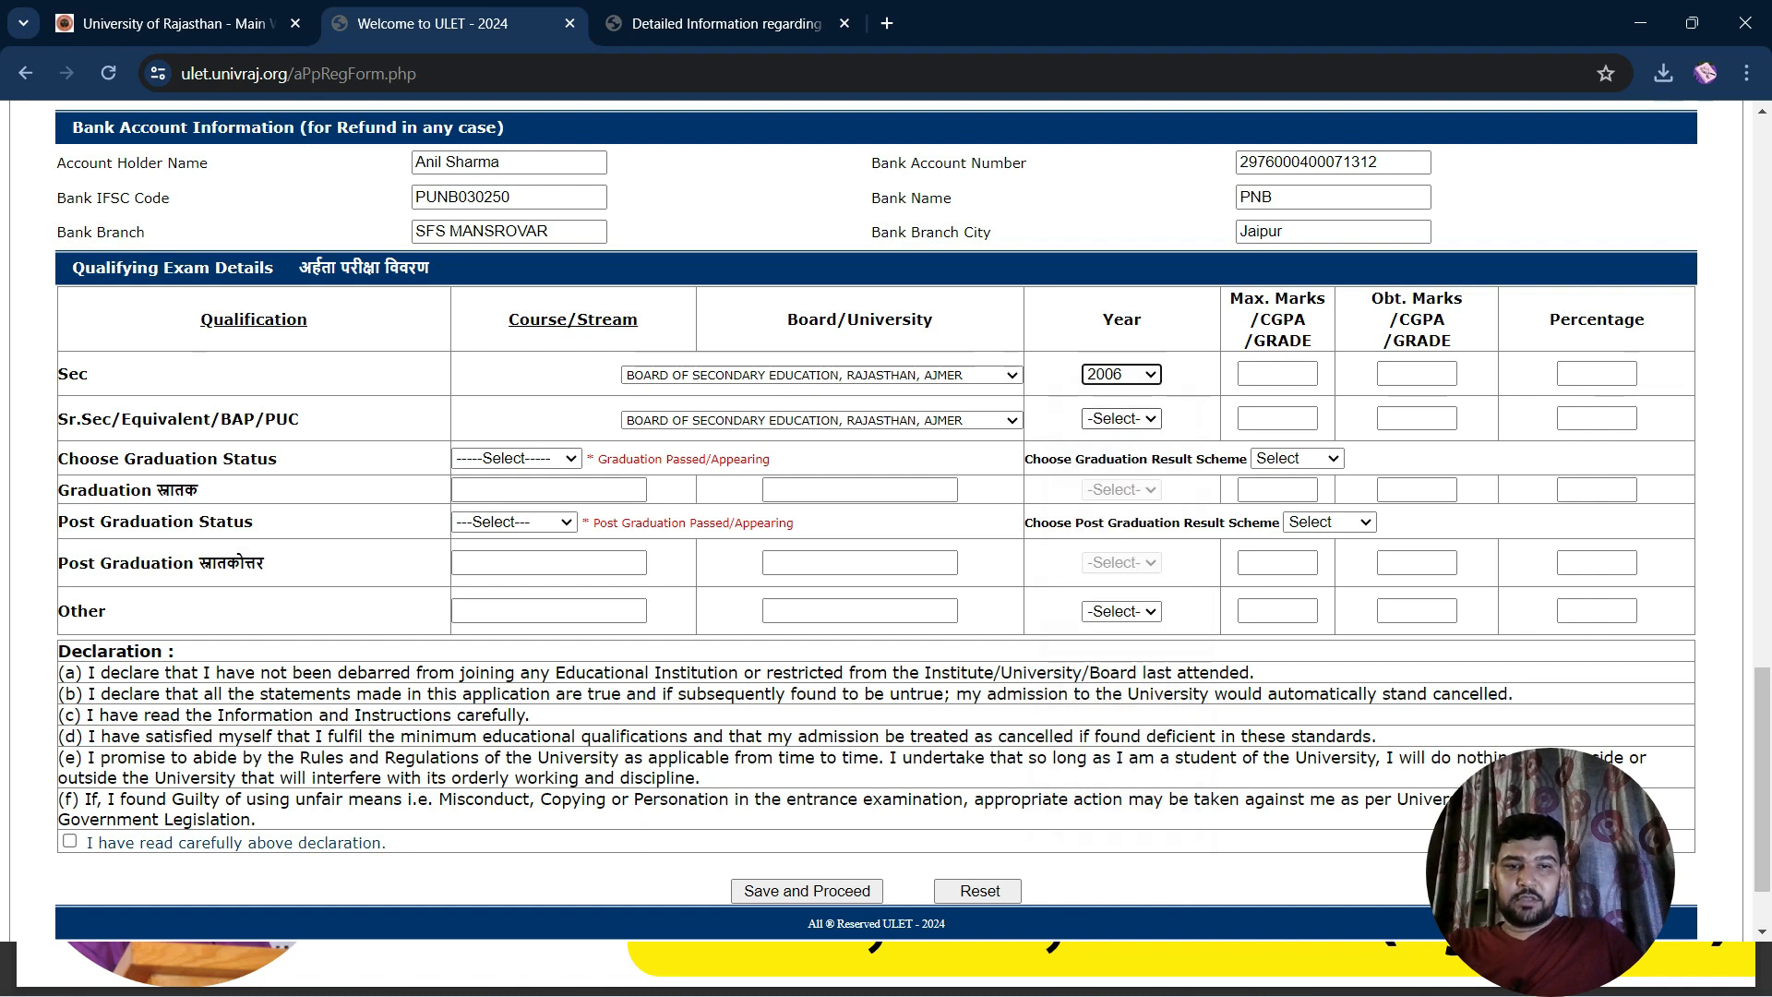
left_click(1121, 418)
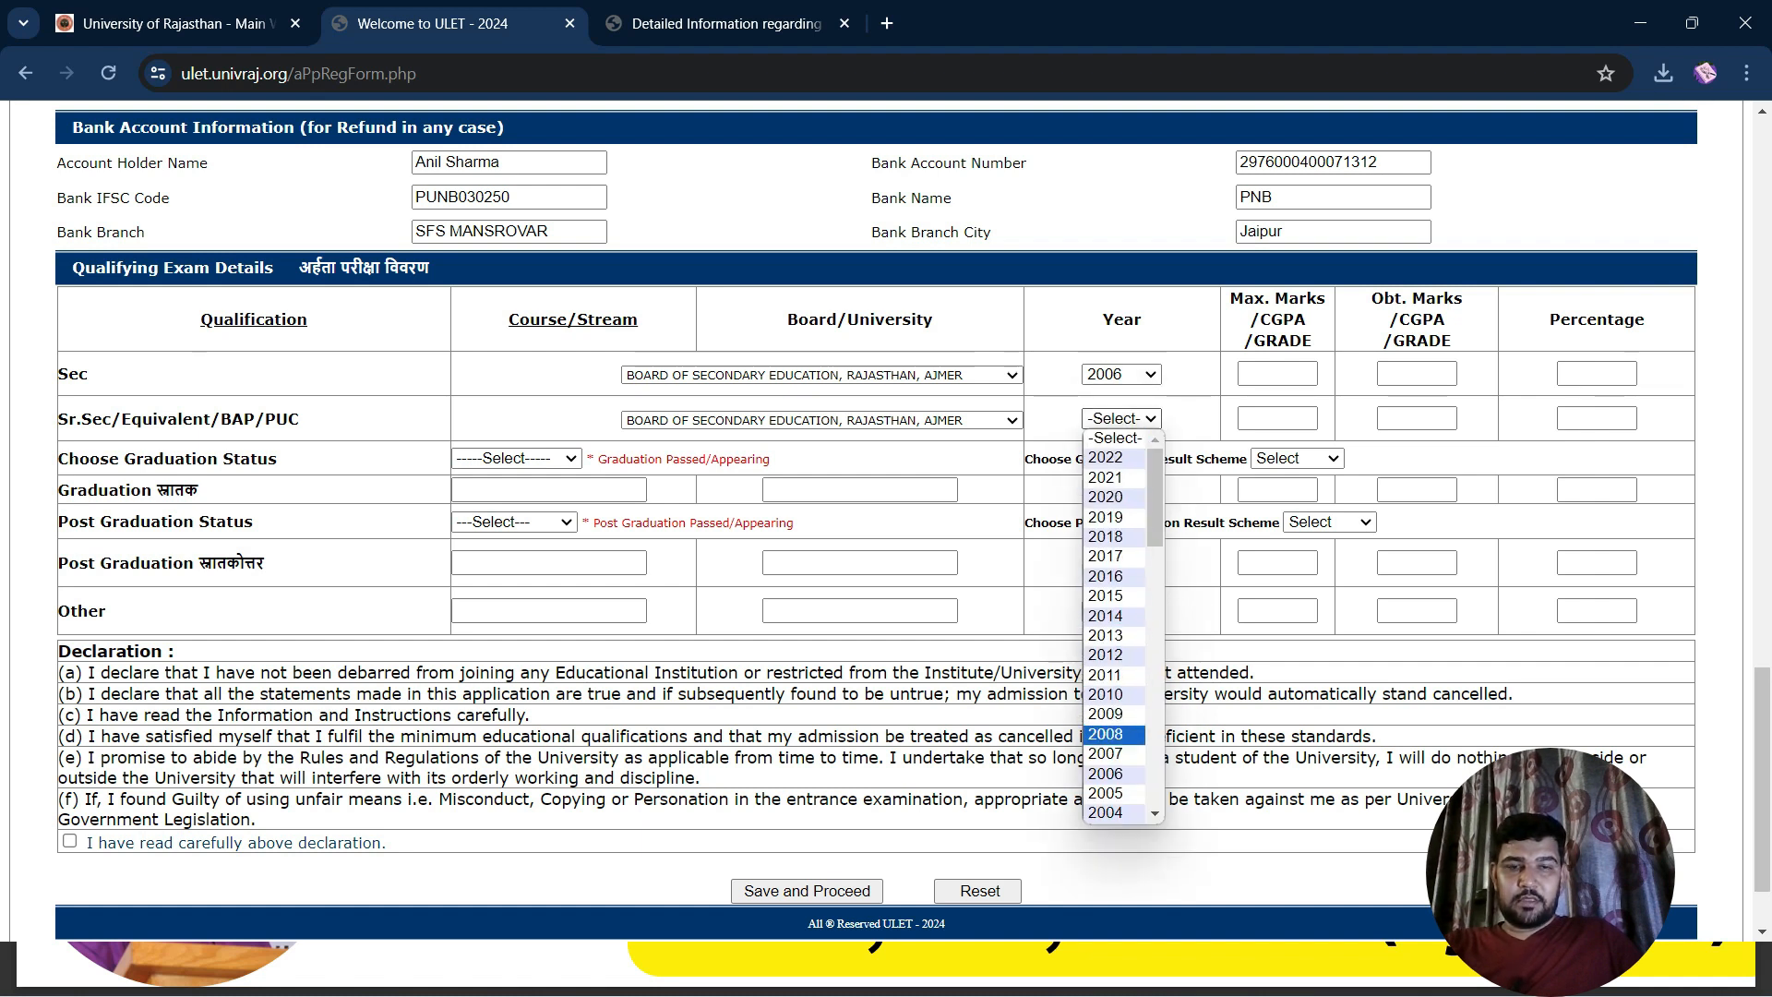
left_click(1106, 734)
left_click(1277, 374)
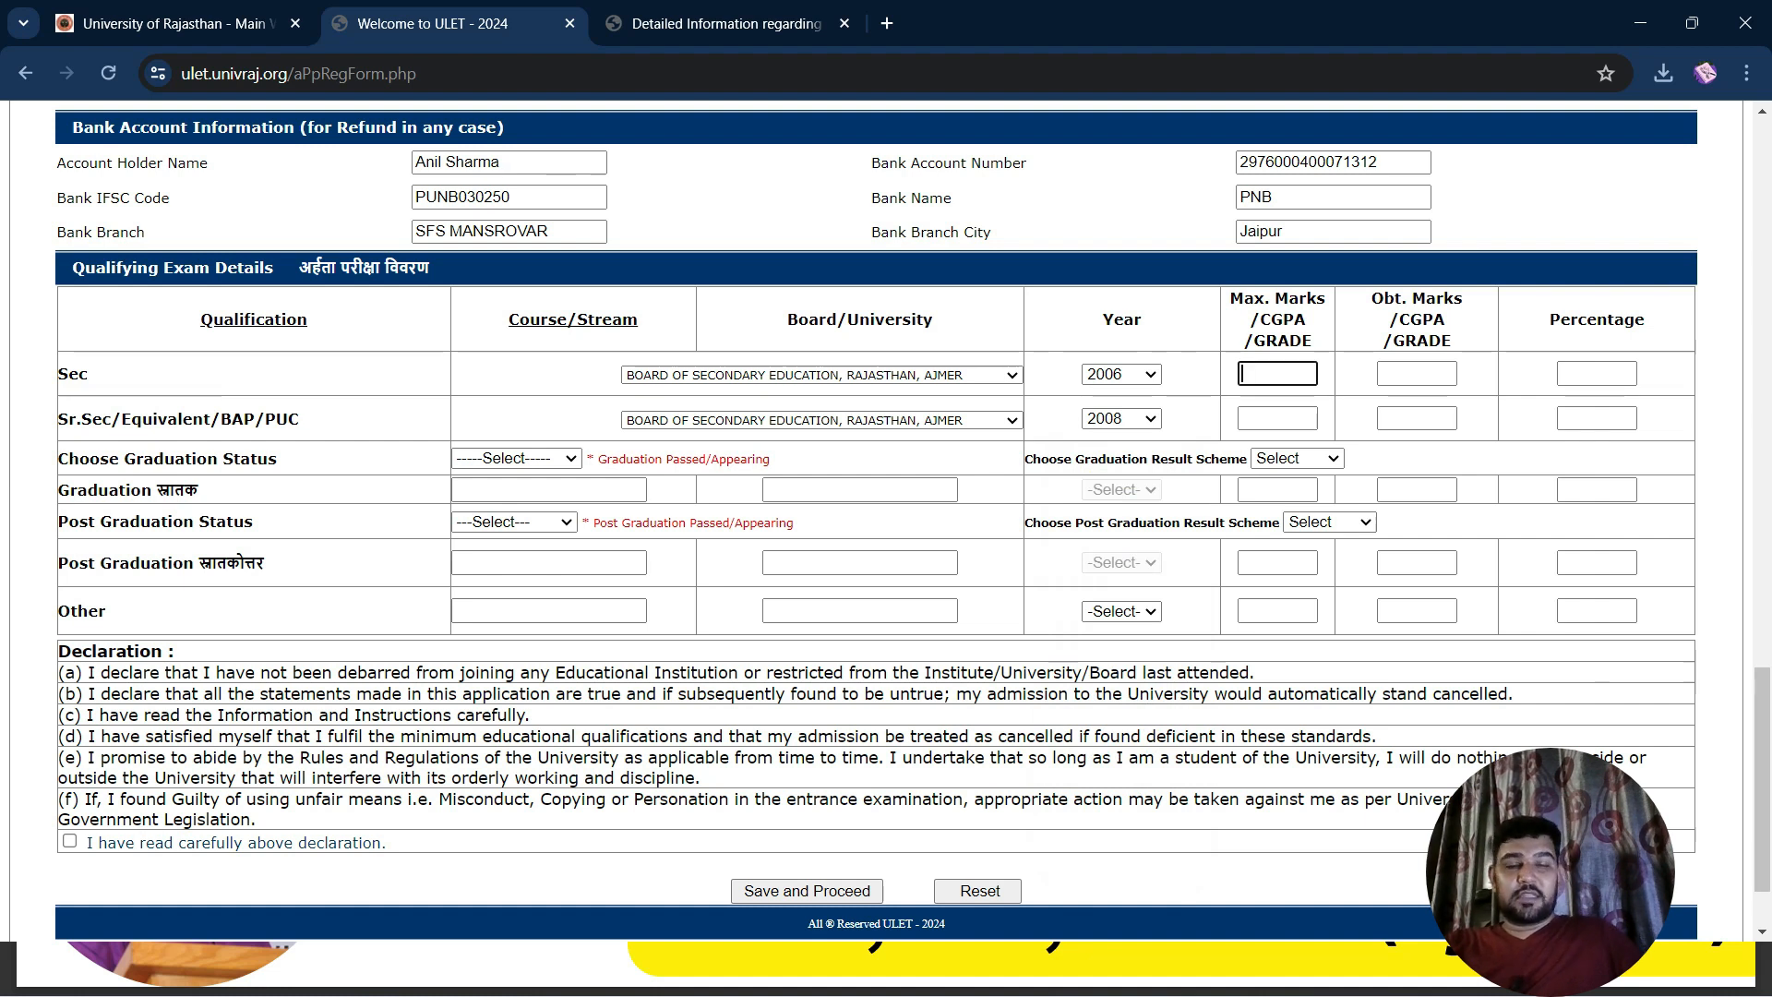
Enter Sec marks as 583 obtained out of 600 maximum
type("600")
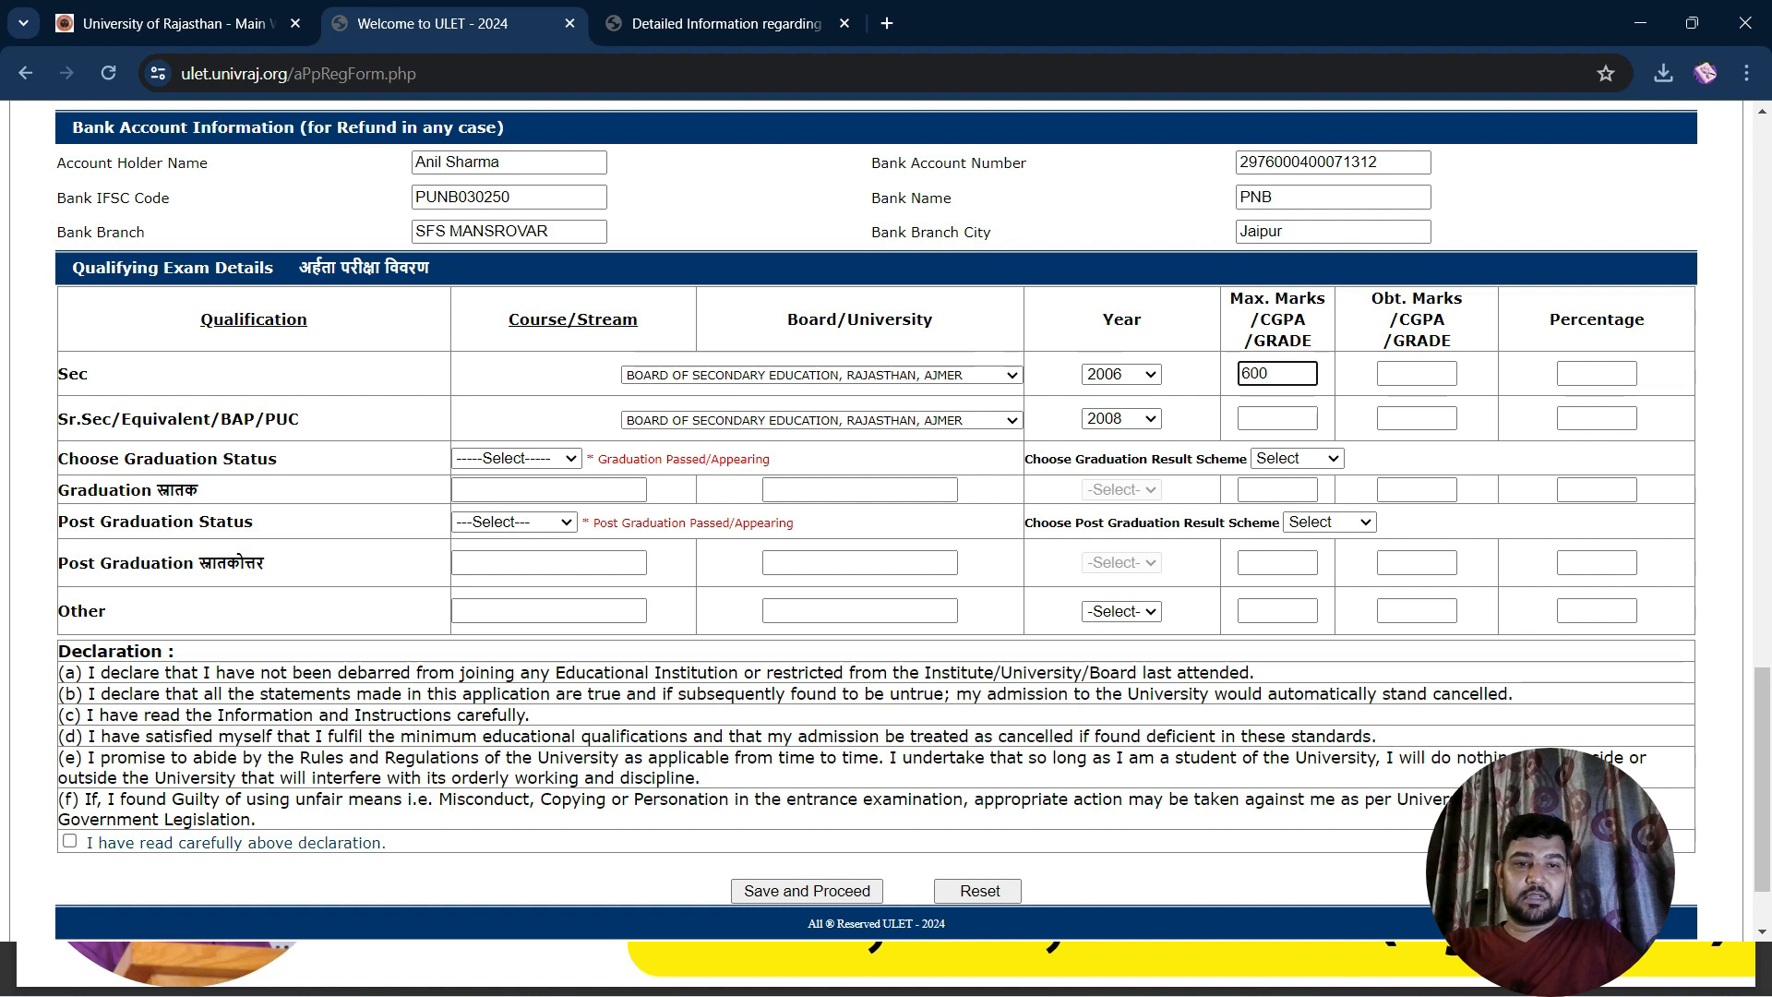
key("Tab")
type("8")
key("BackSpace")
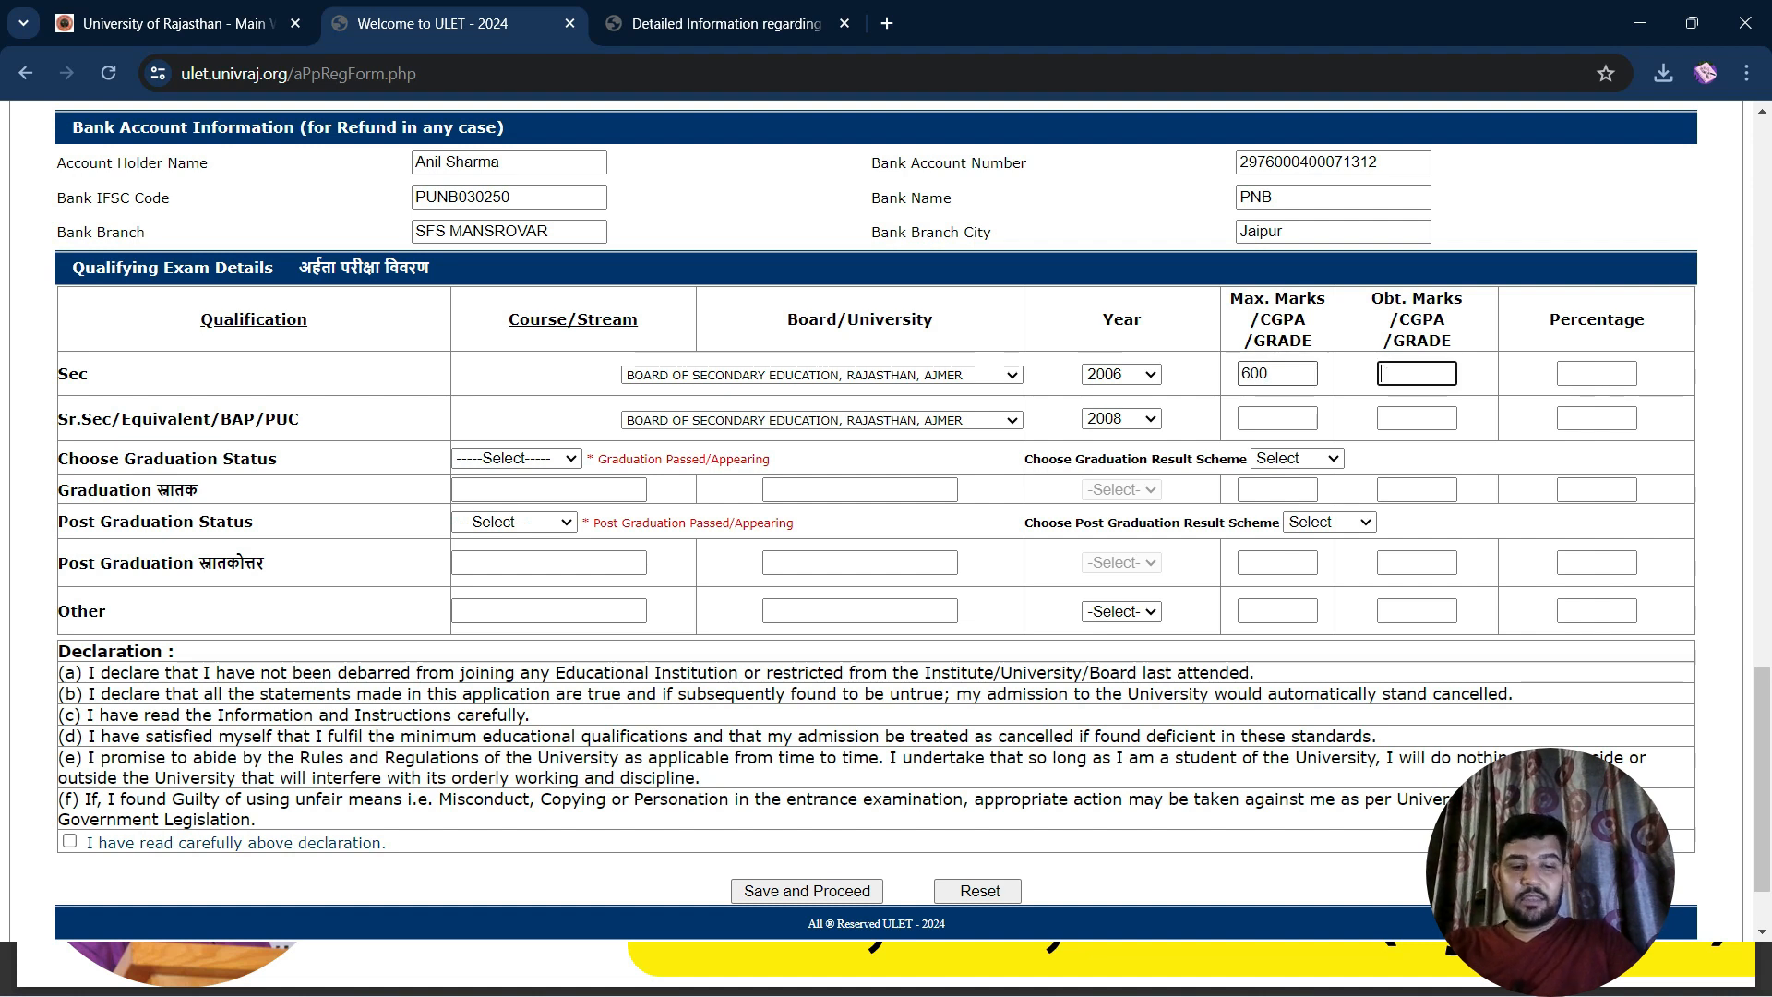
type("583")
key("Tab")
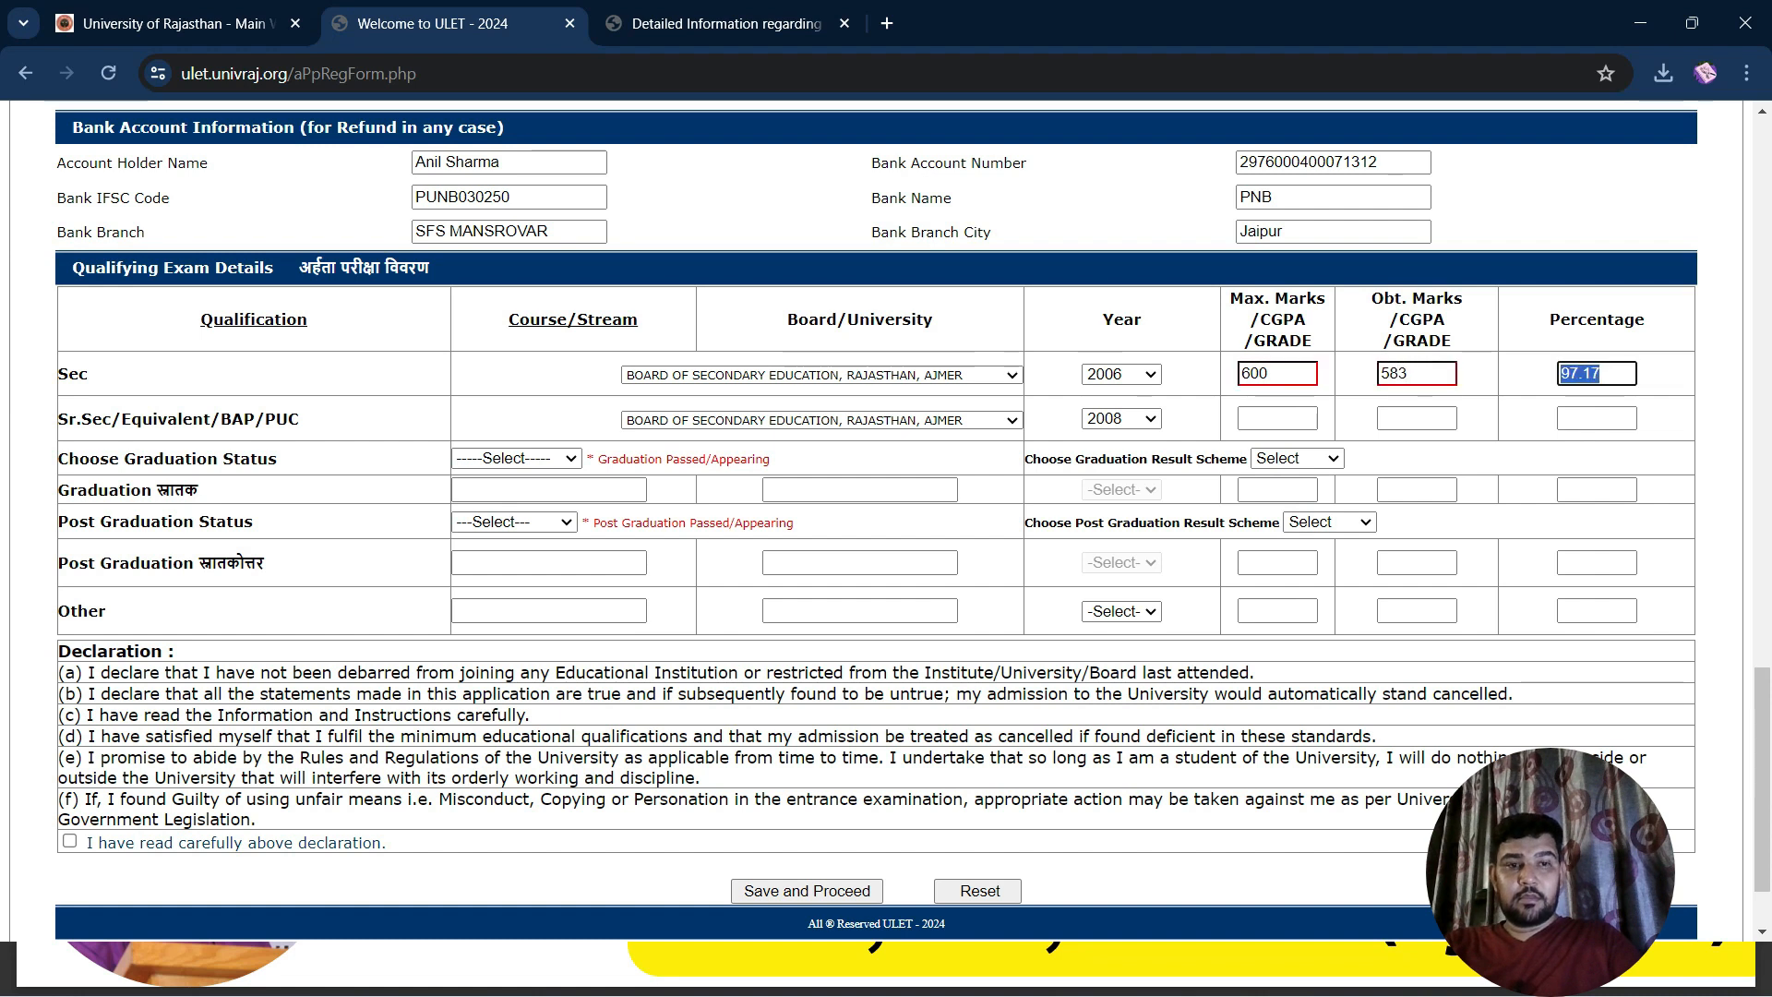
Enter Sr.Sec marks as 582 out of 650, dismissing the missing-marks alert
left_click(1278, 418)
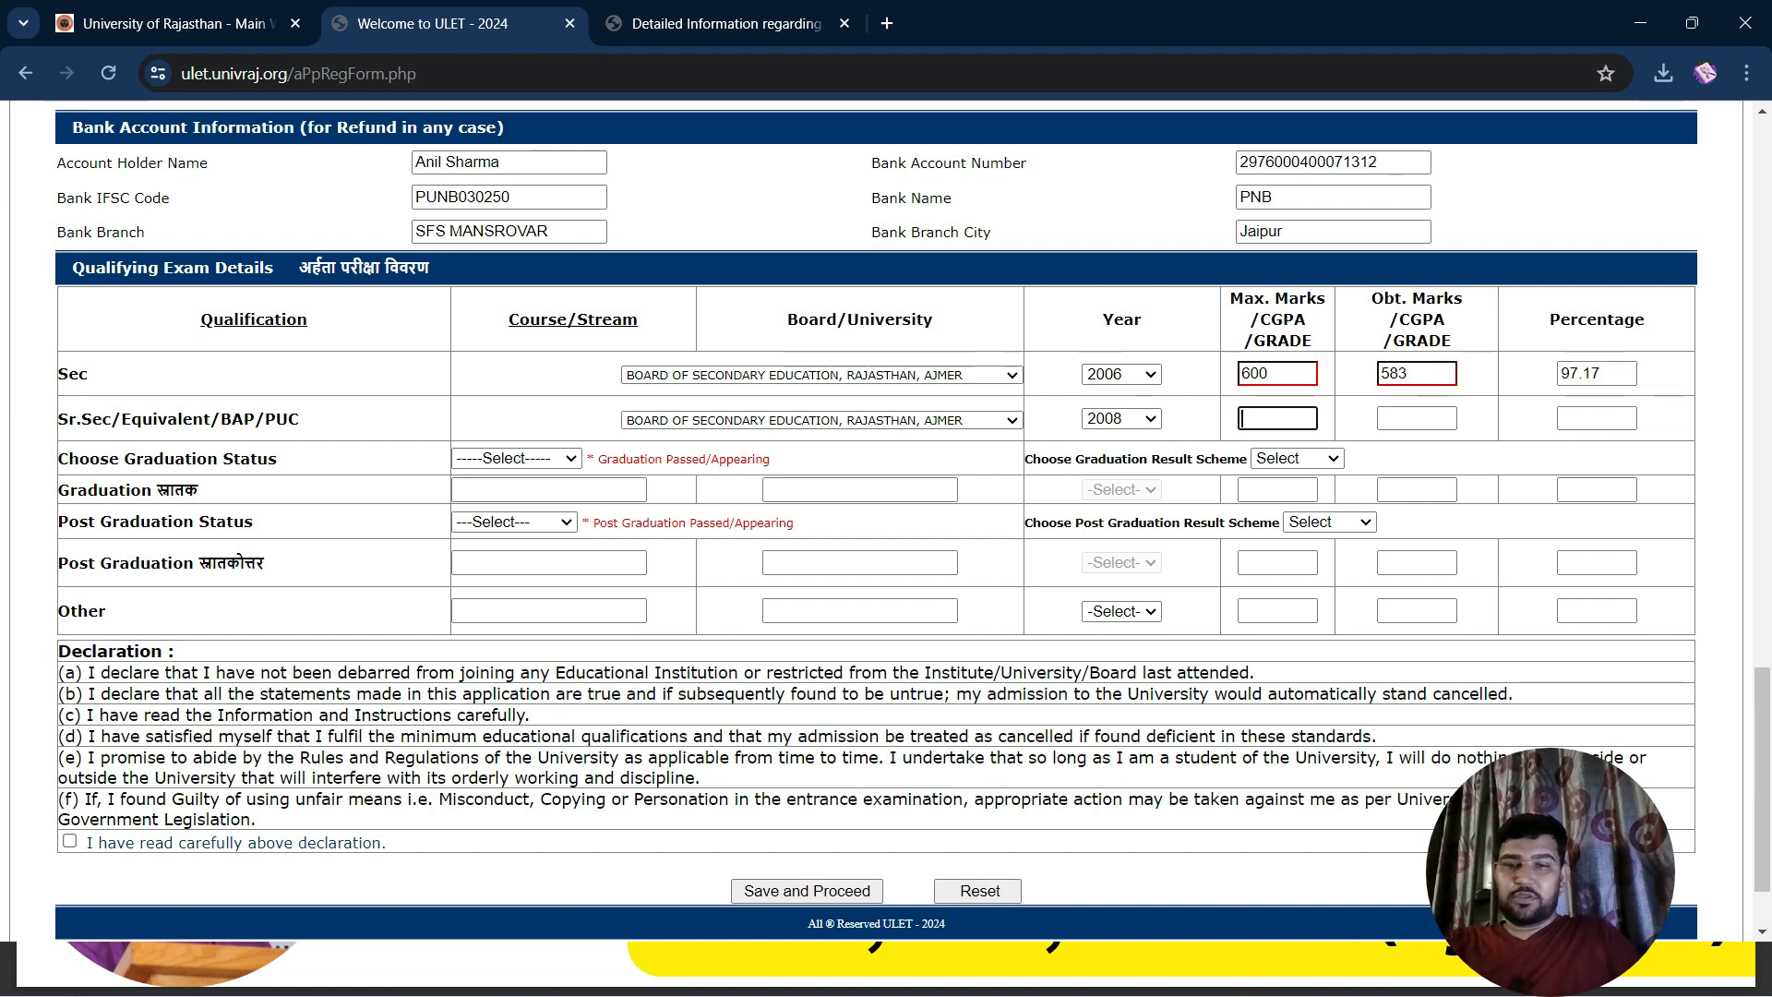
type("650")
key("Tab")
key("Tab")
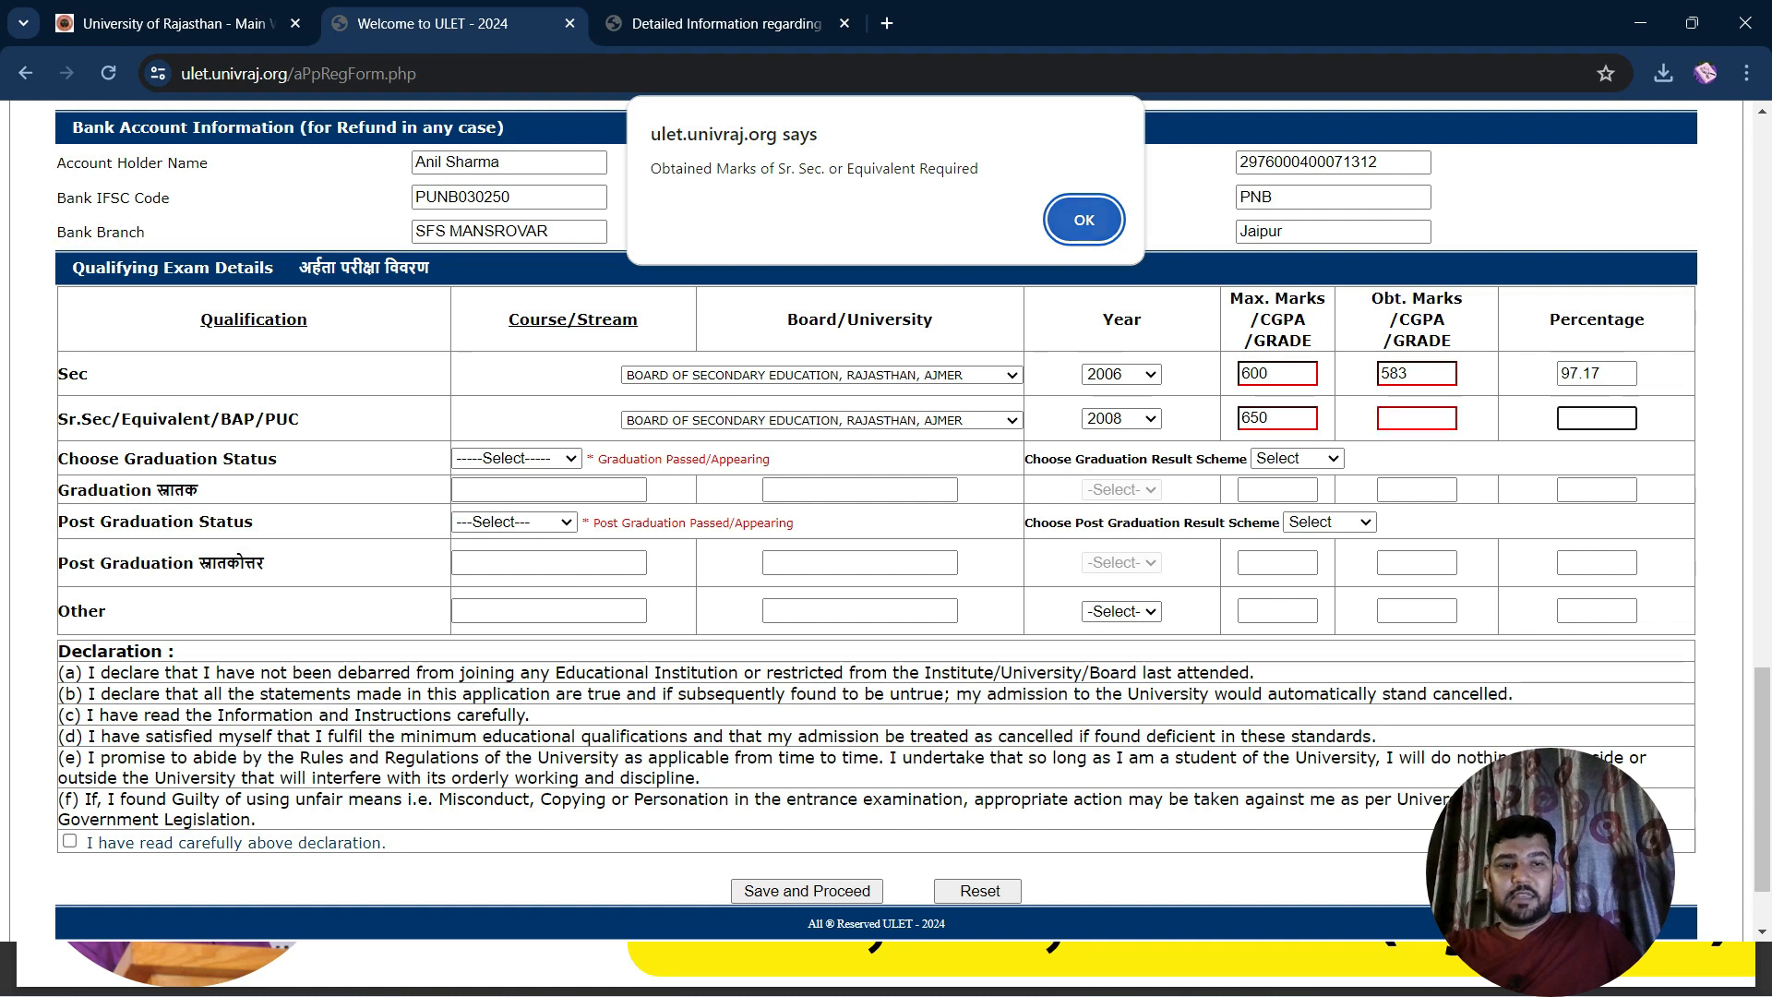
key("Return")
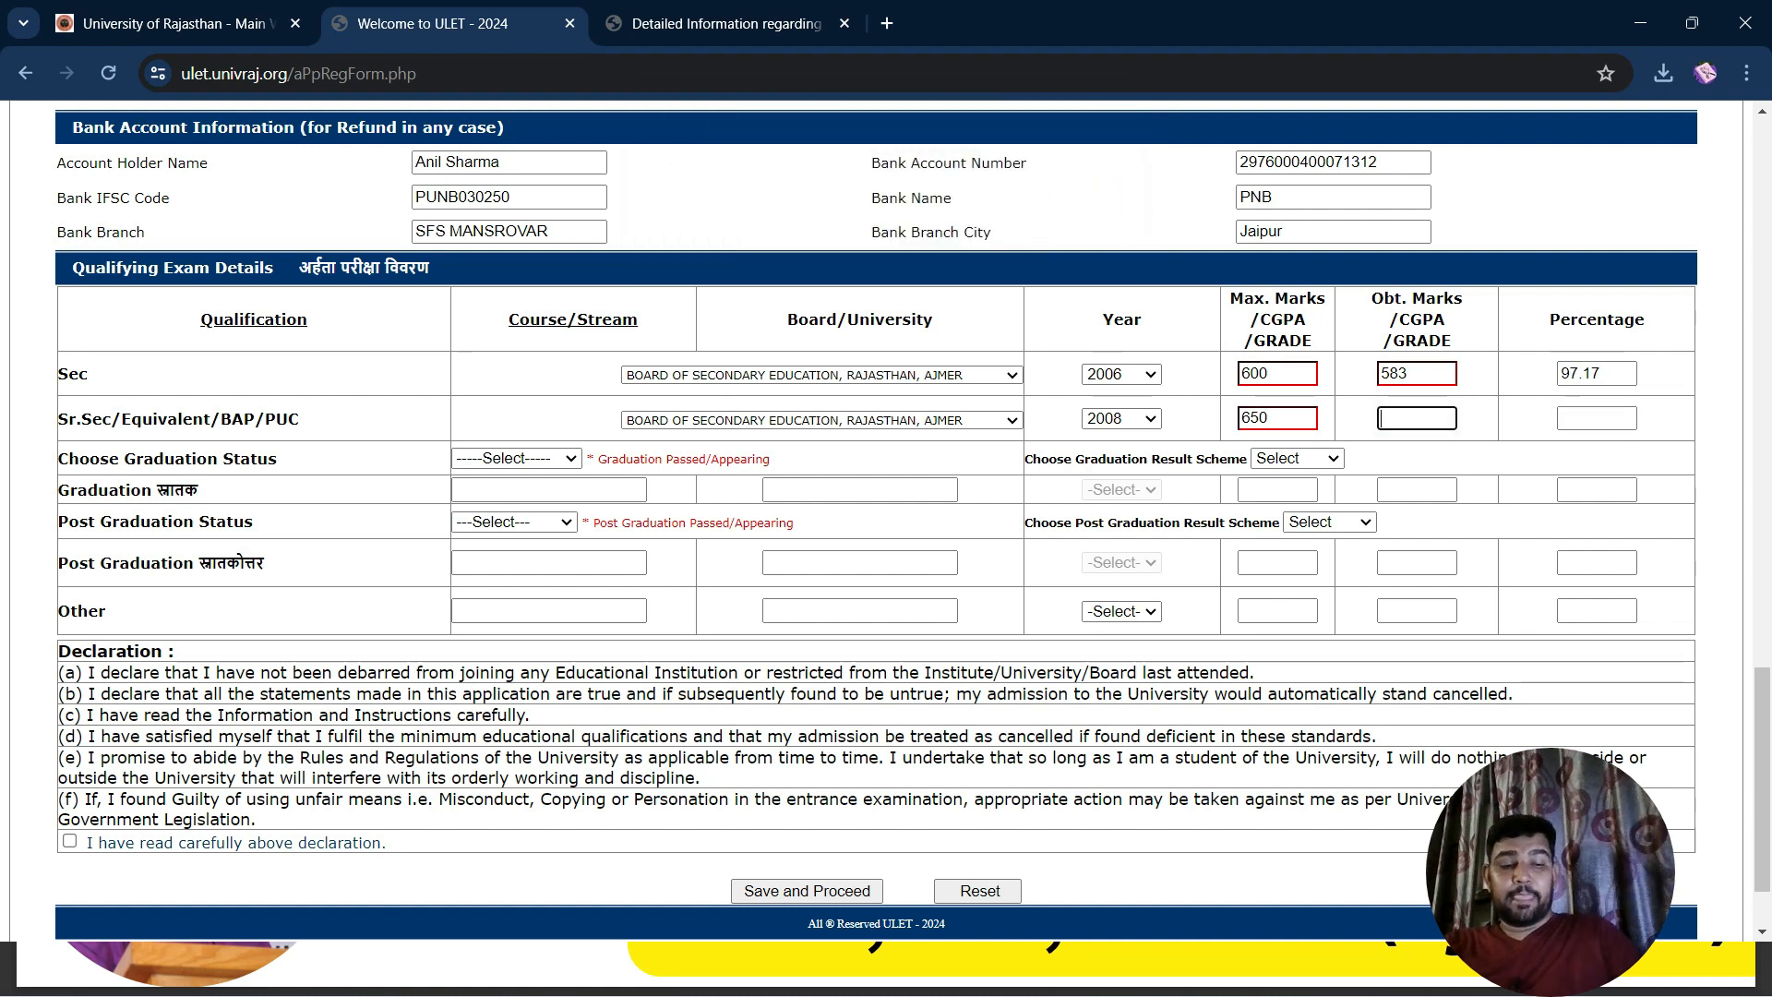
type("582")
key("Tab")
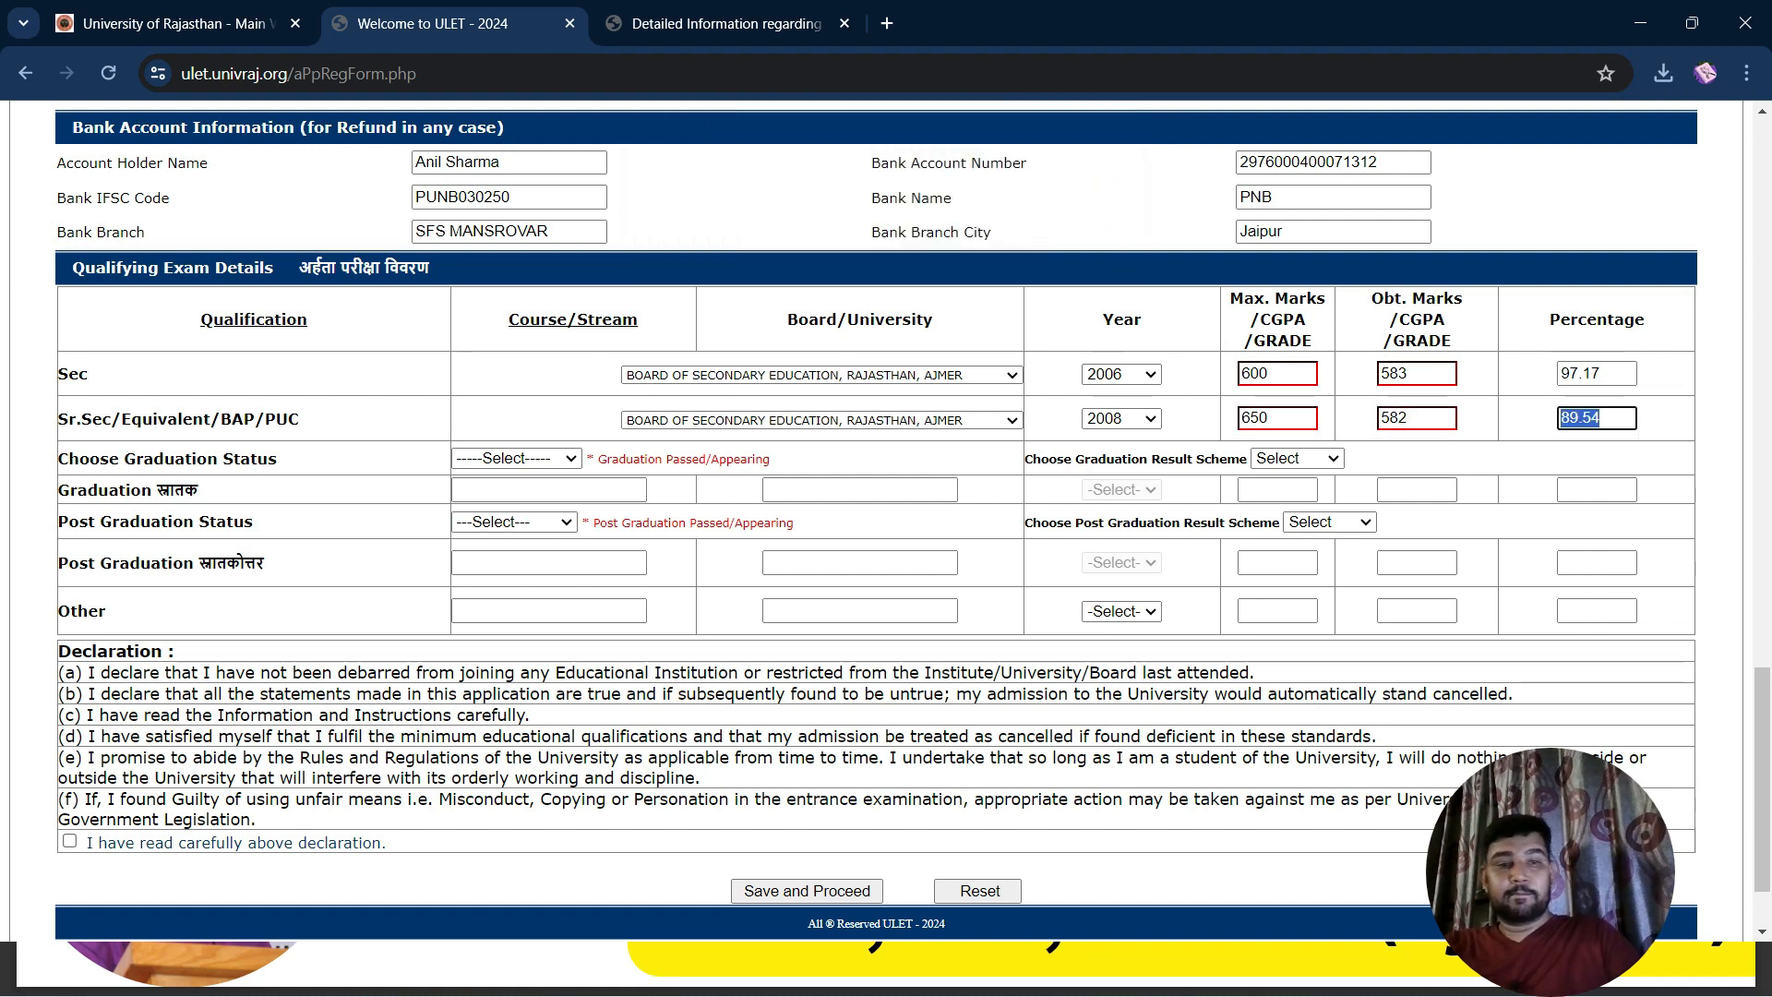
left_click(1407, 418)
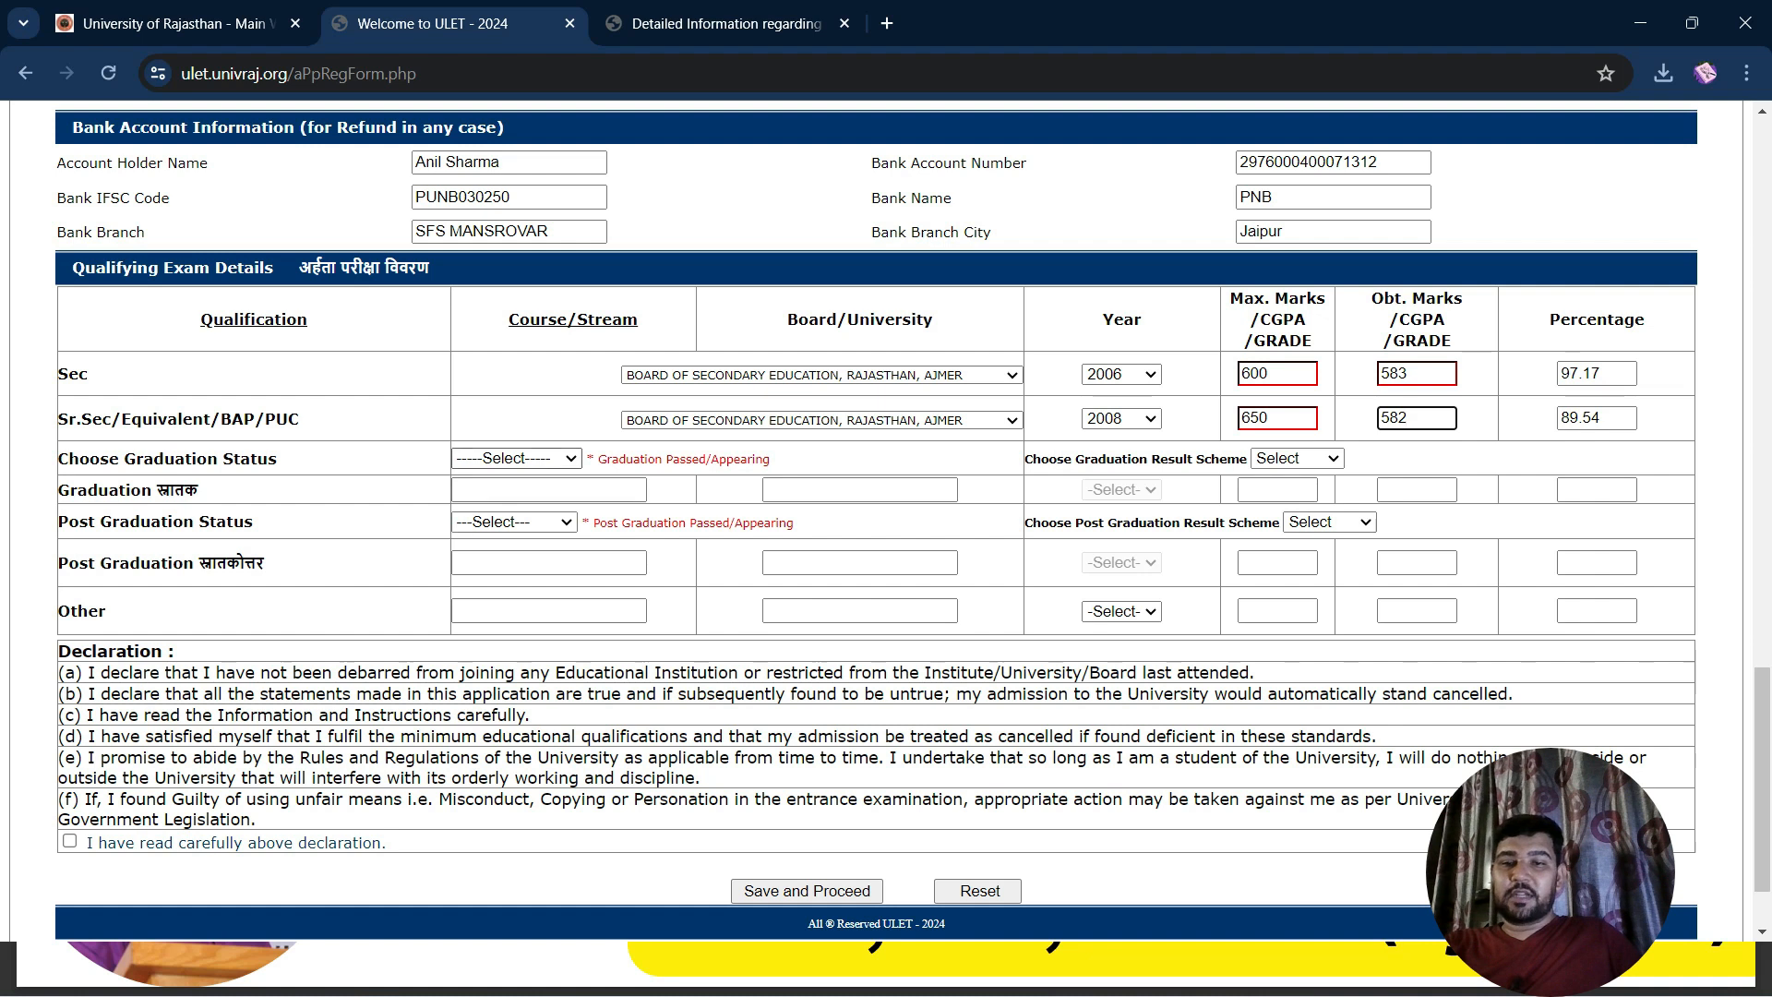
Mark graduation as Passed with course BCA from university RTU
left_click(516, 459)
key("Down")
key("Down")
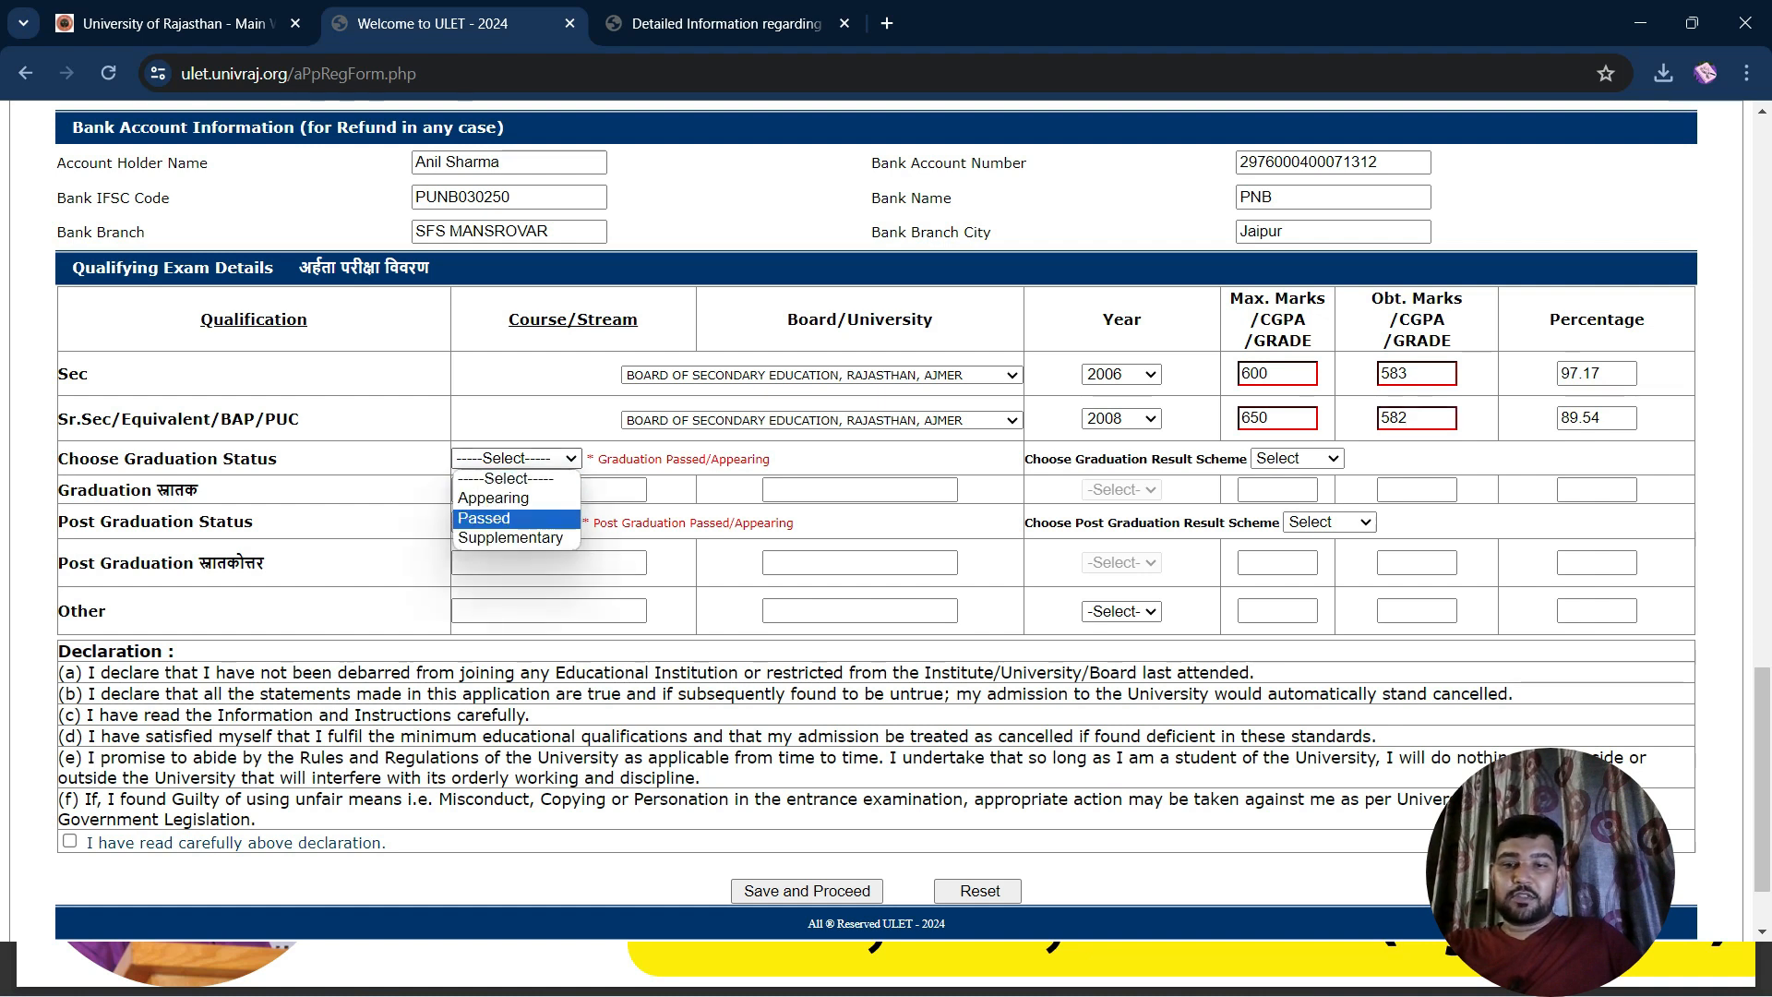
key("Return")
key("Tab")
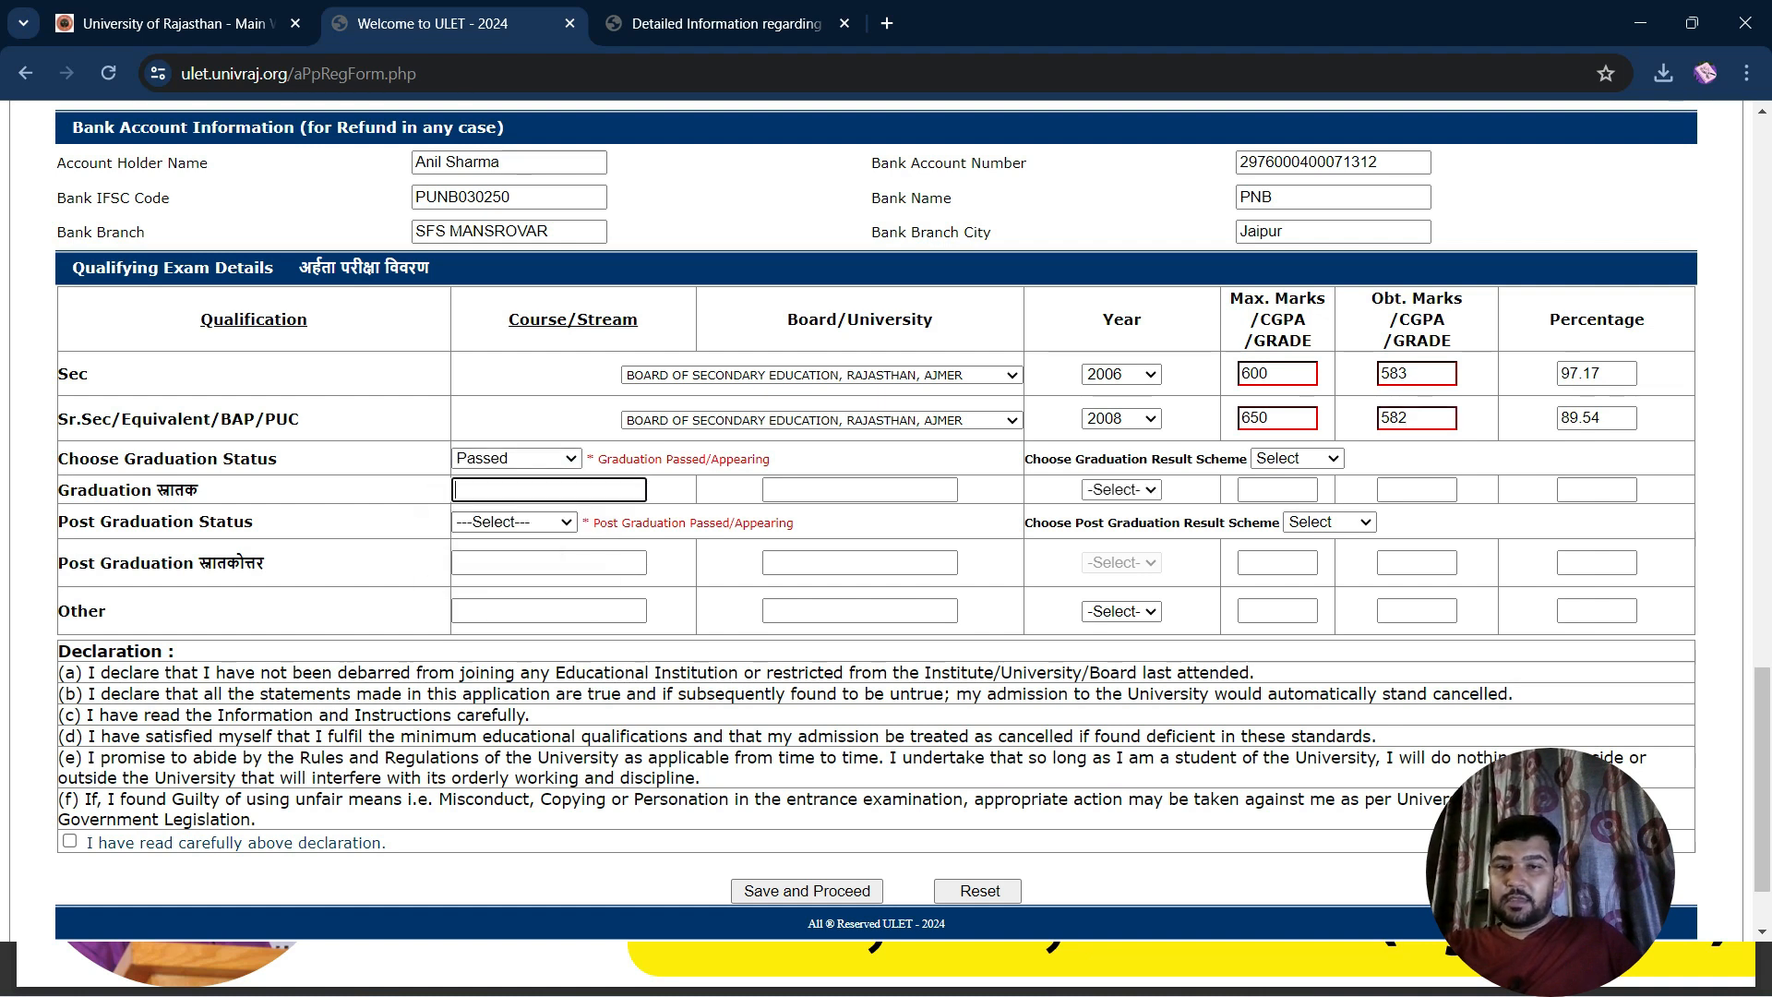
type("B")
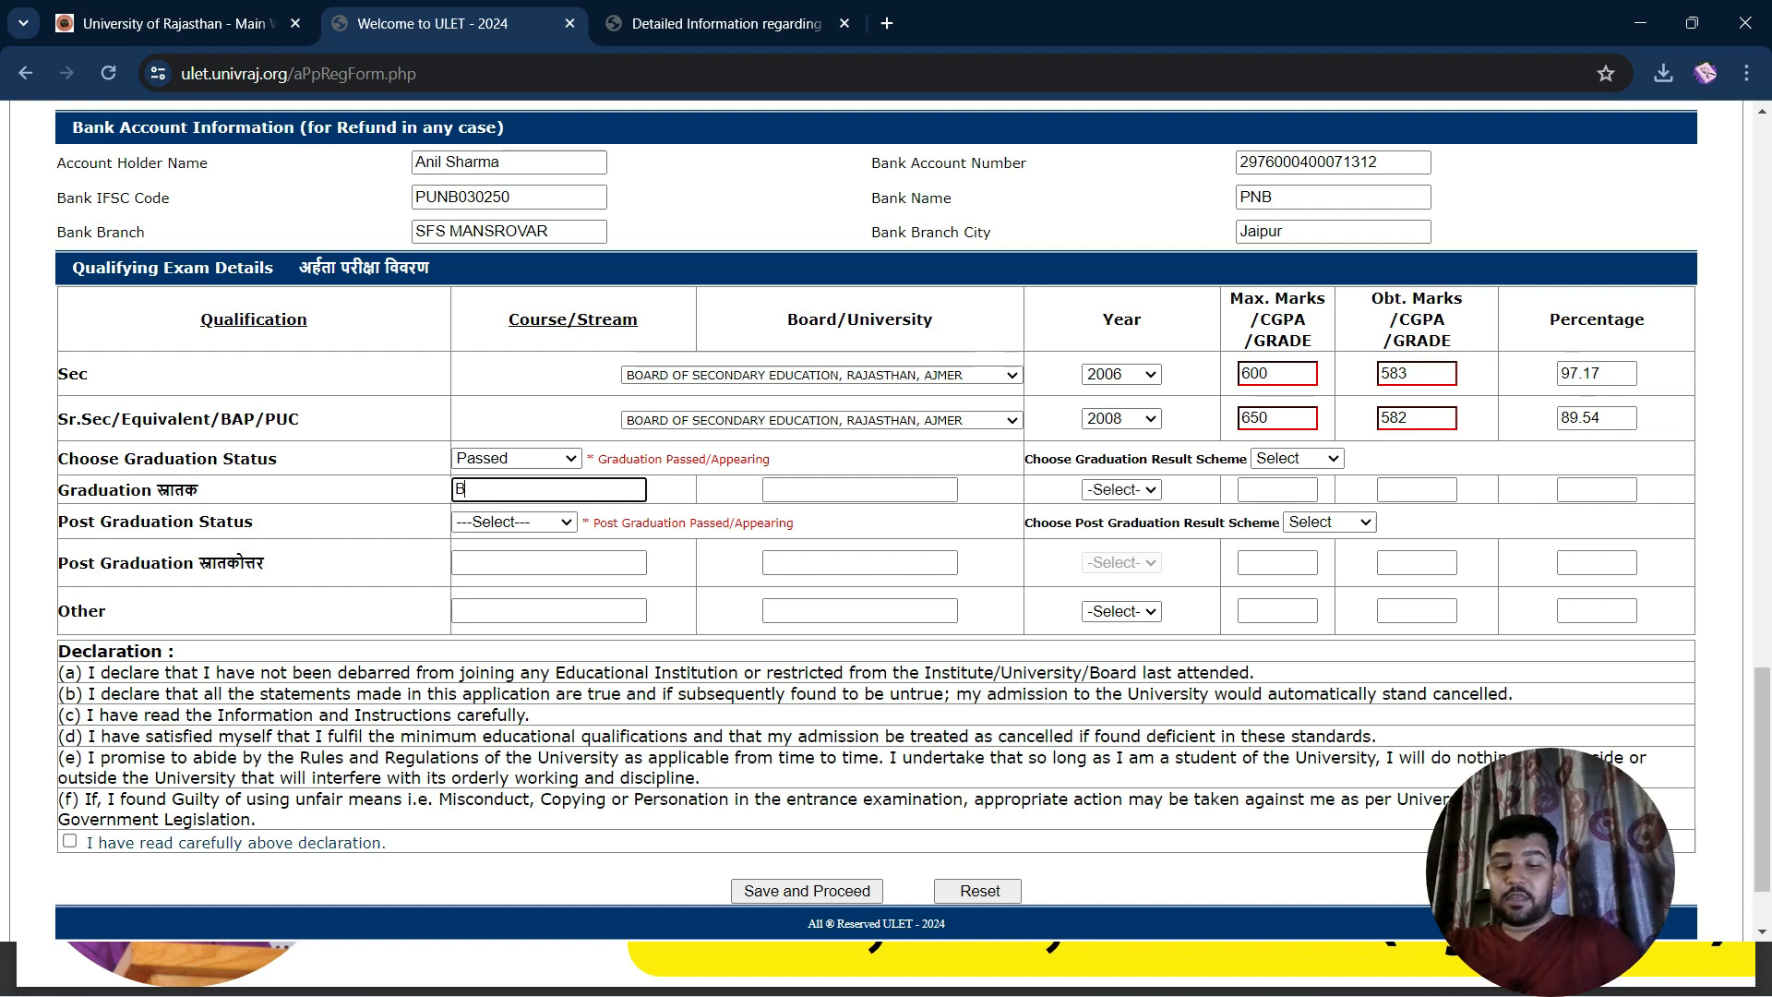
type("CA")
key("Tab")
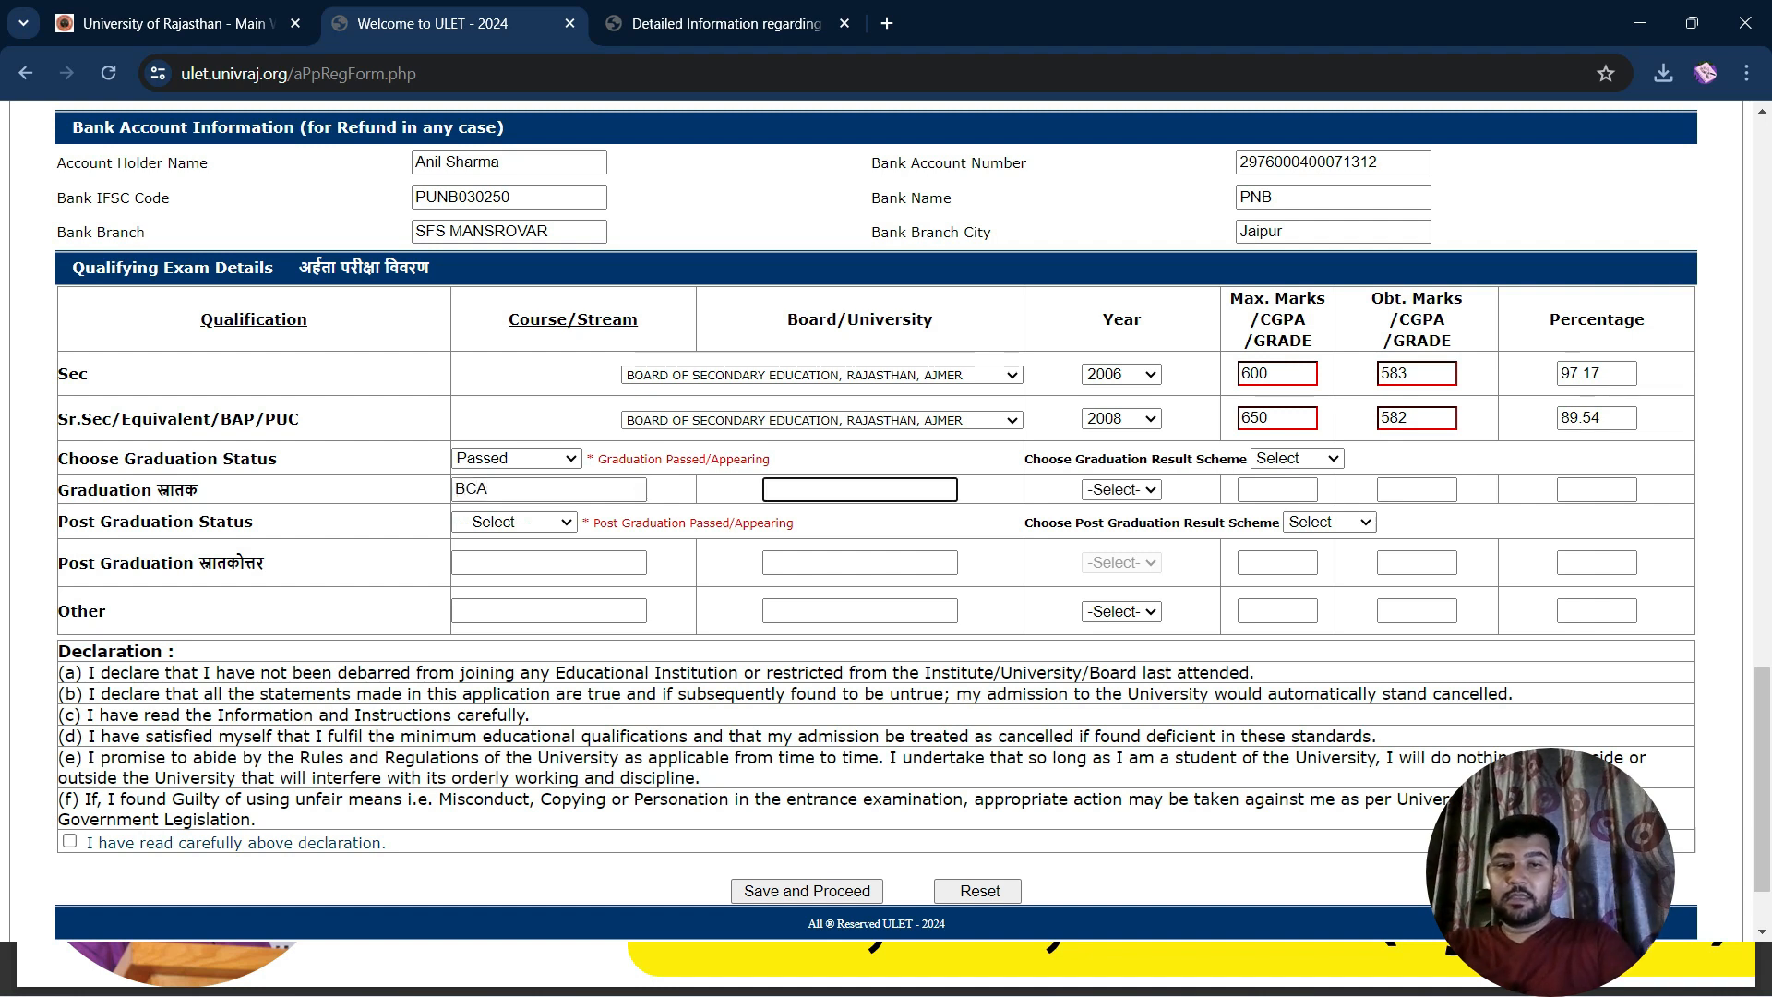
type("RU")
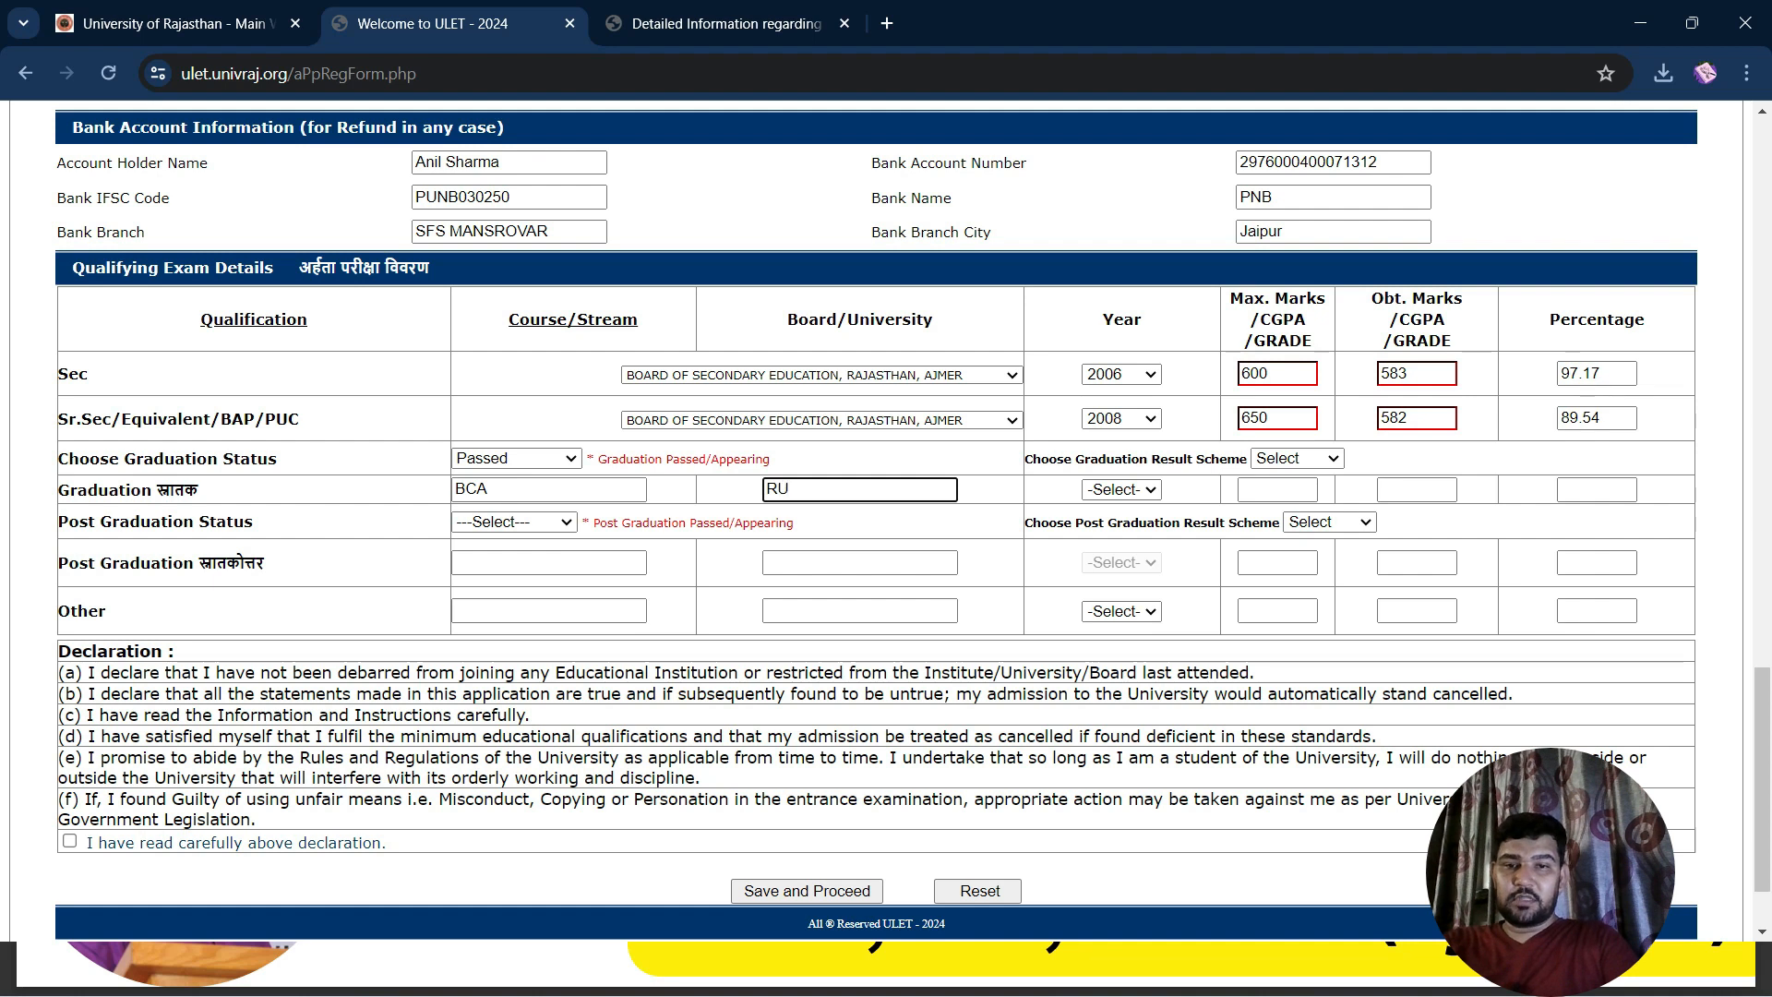
key("Tab")
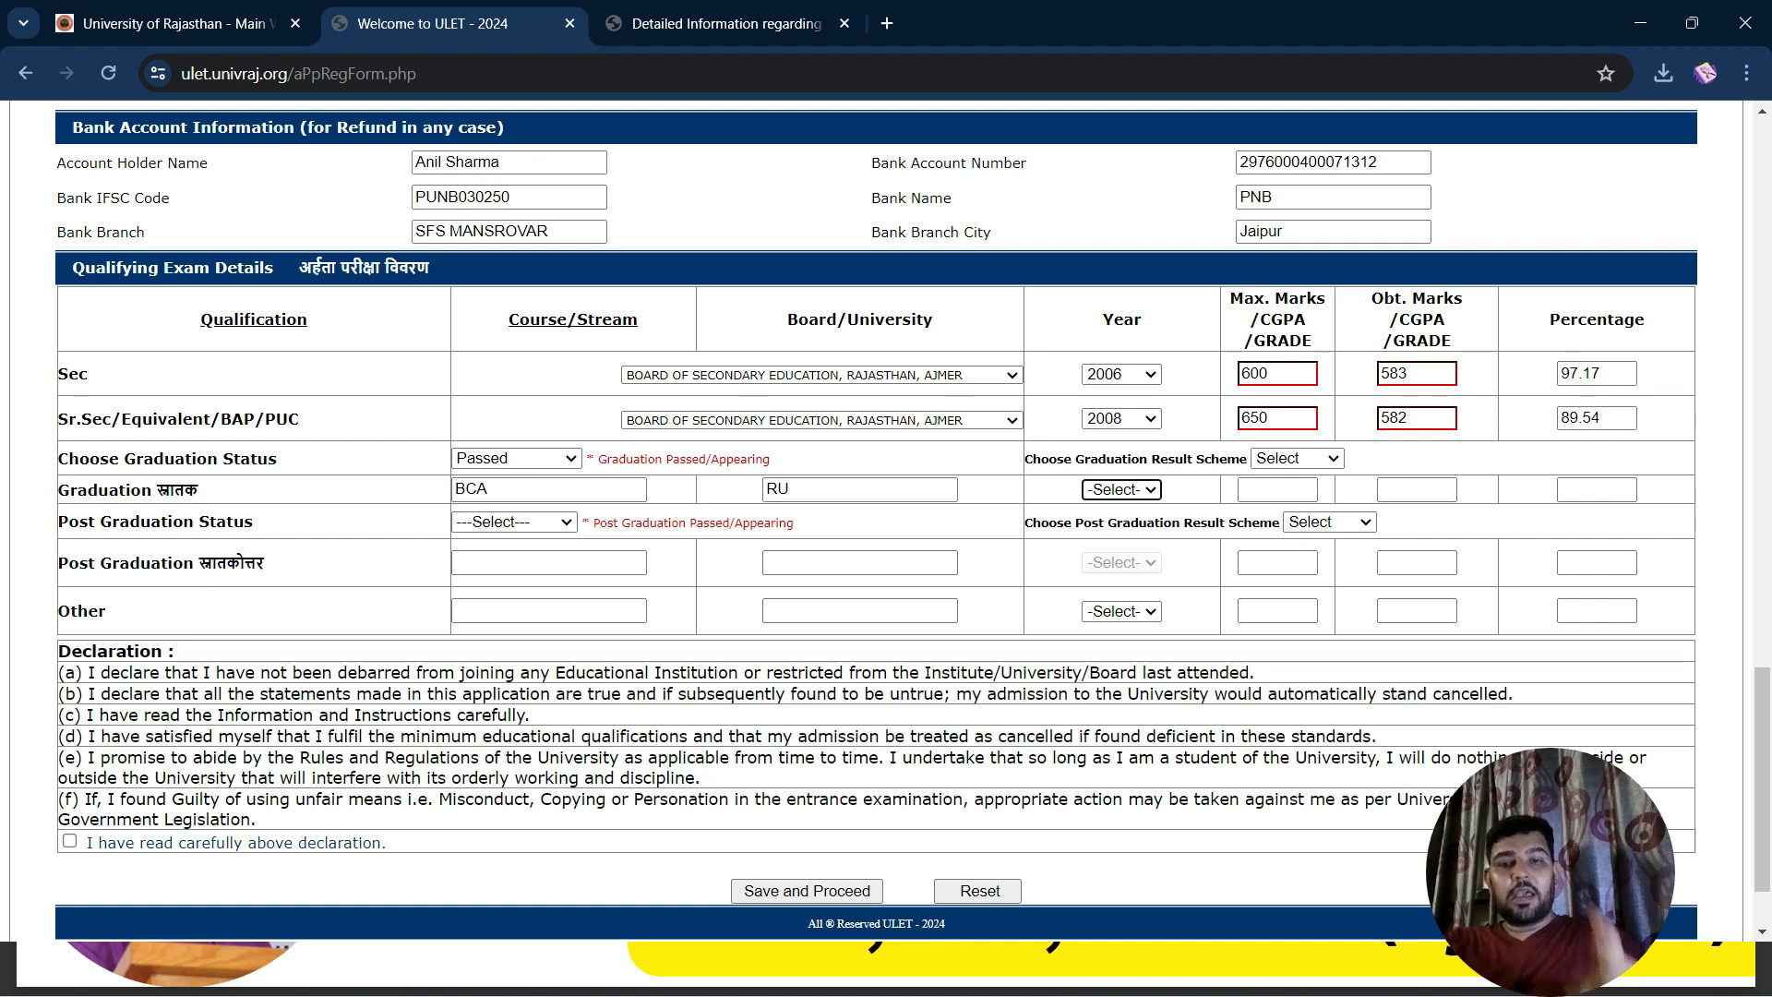
left_click(788, 489)
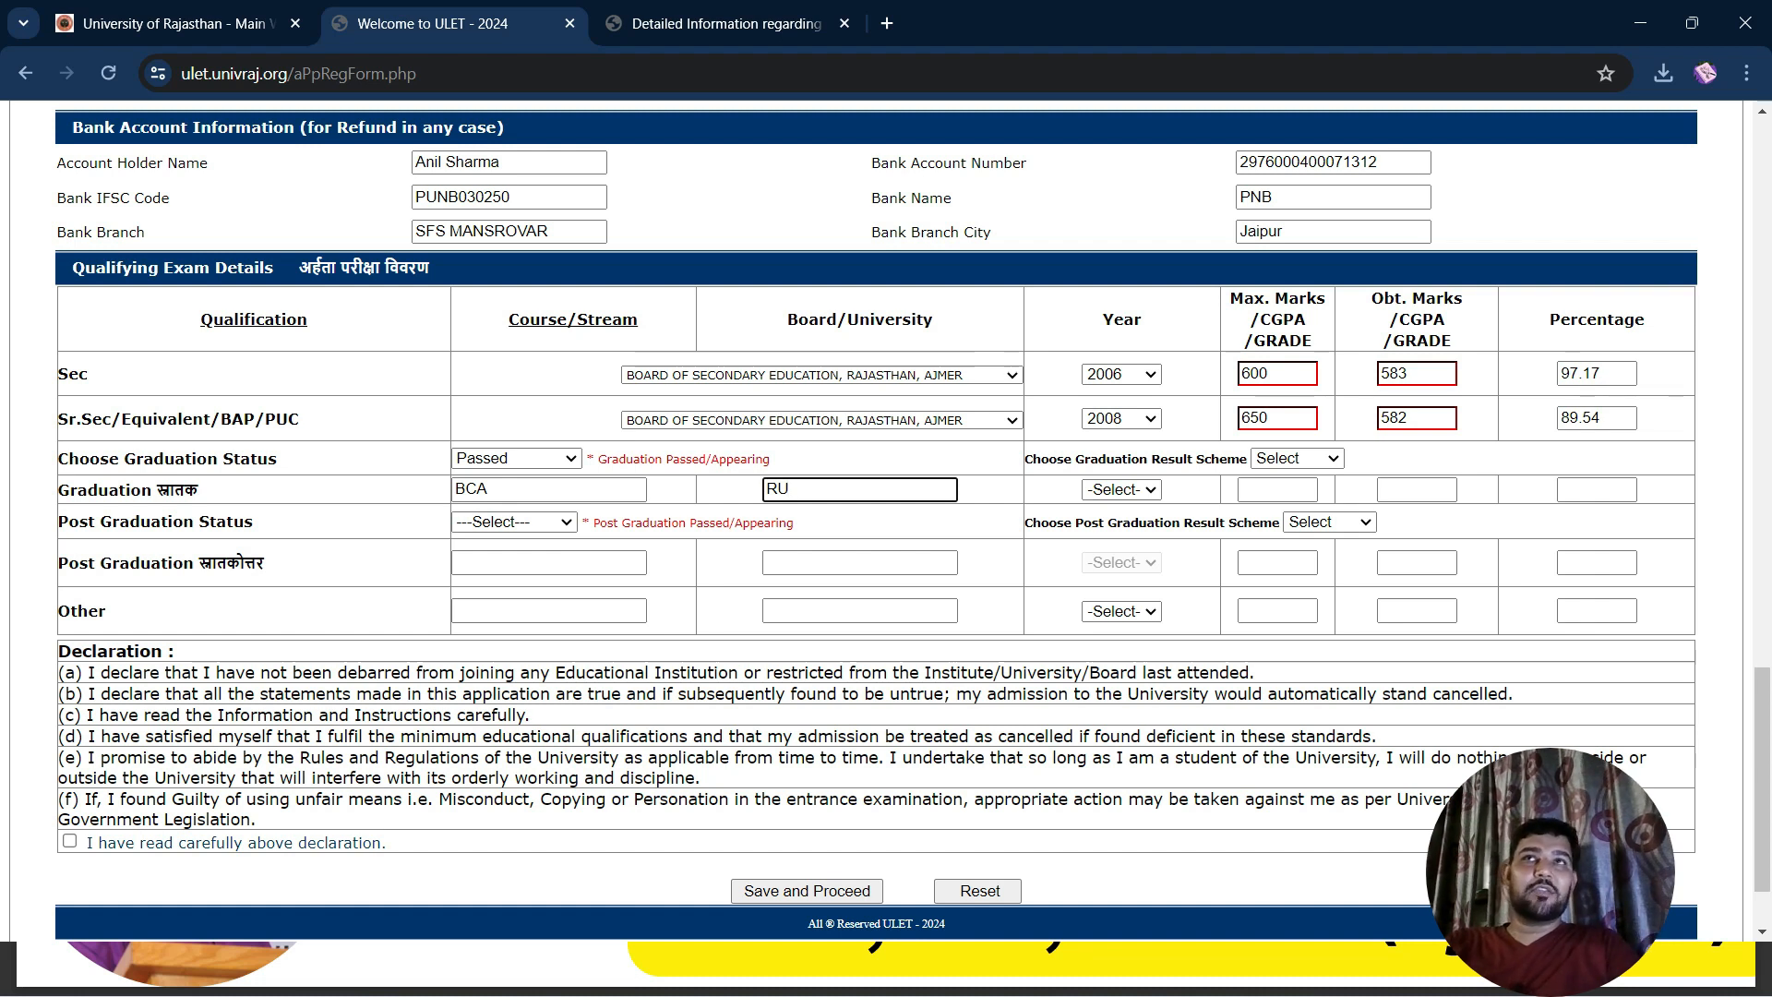
key("BackSpace")
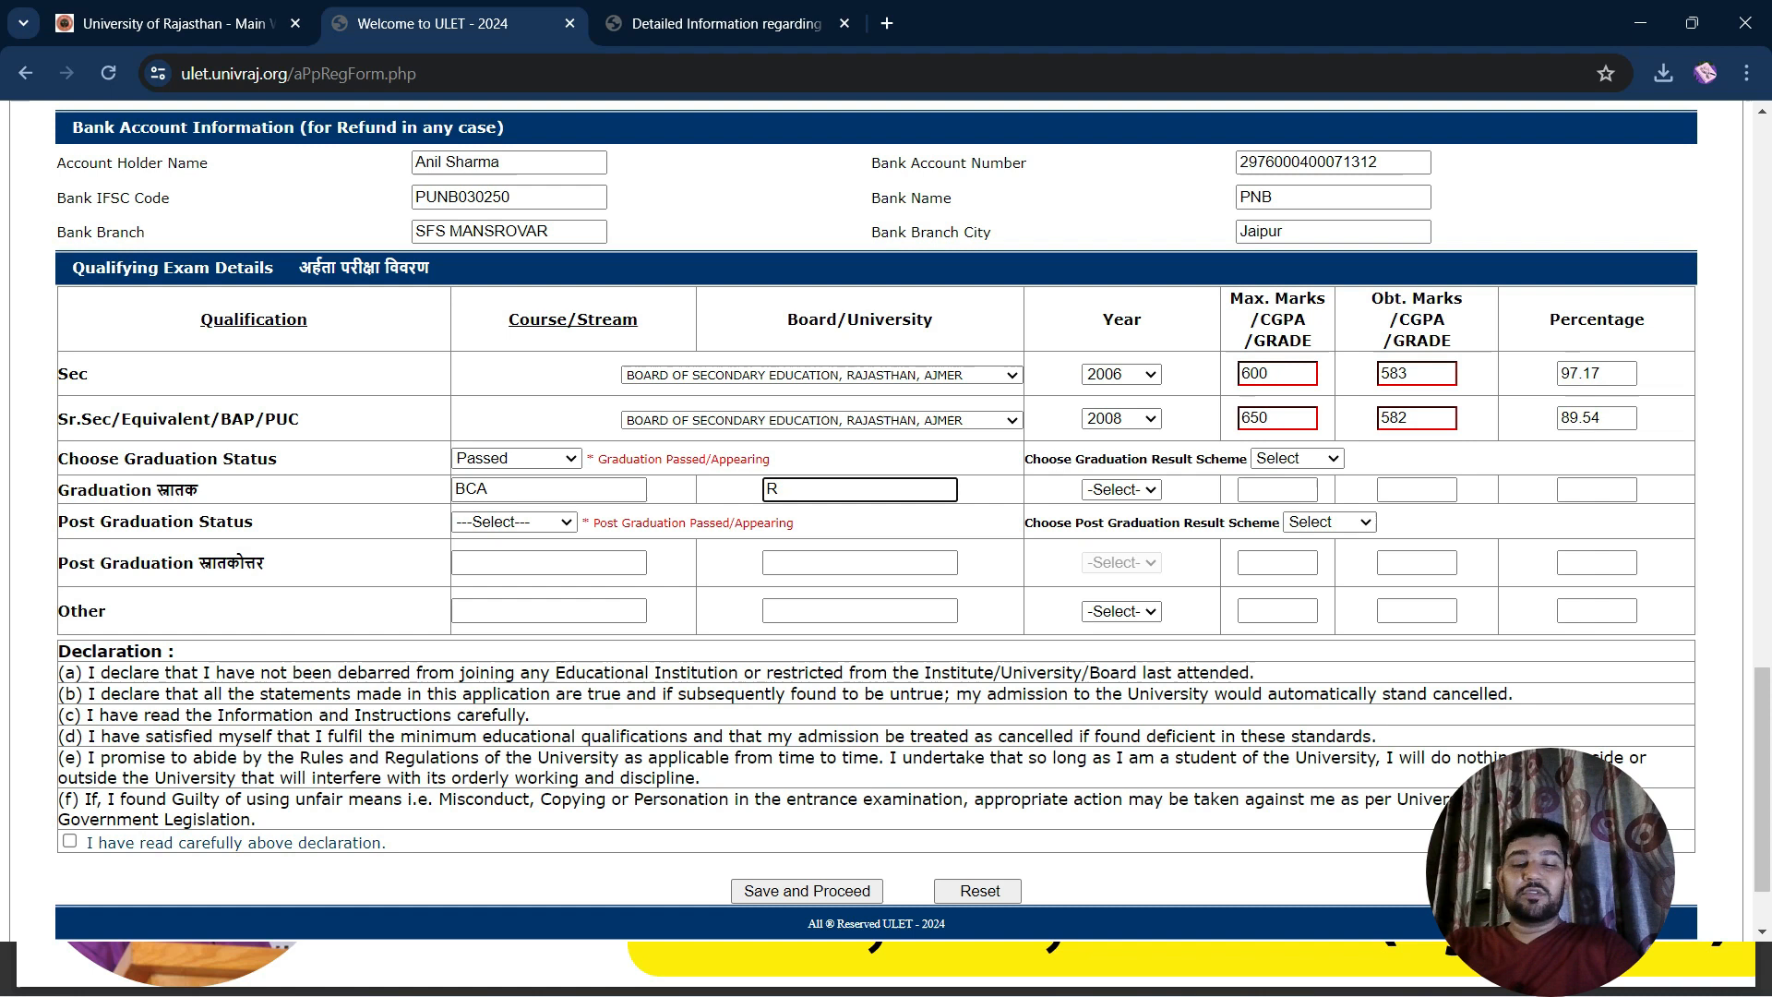
type("TU")
key("Tab")
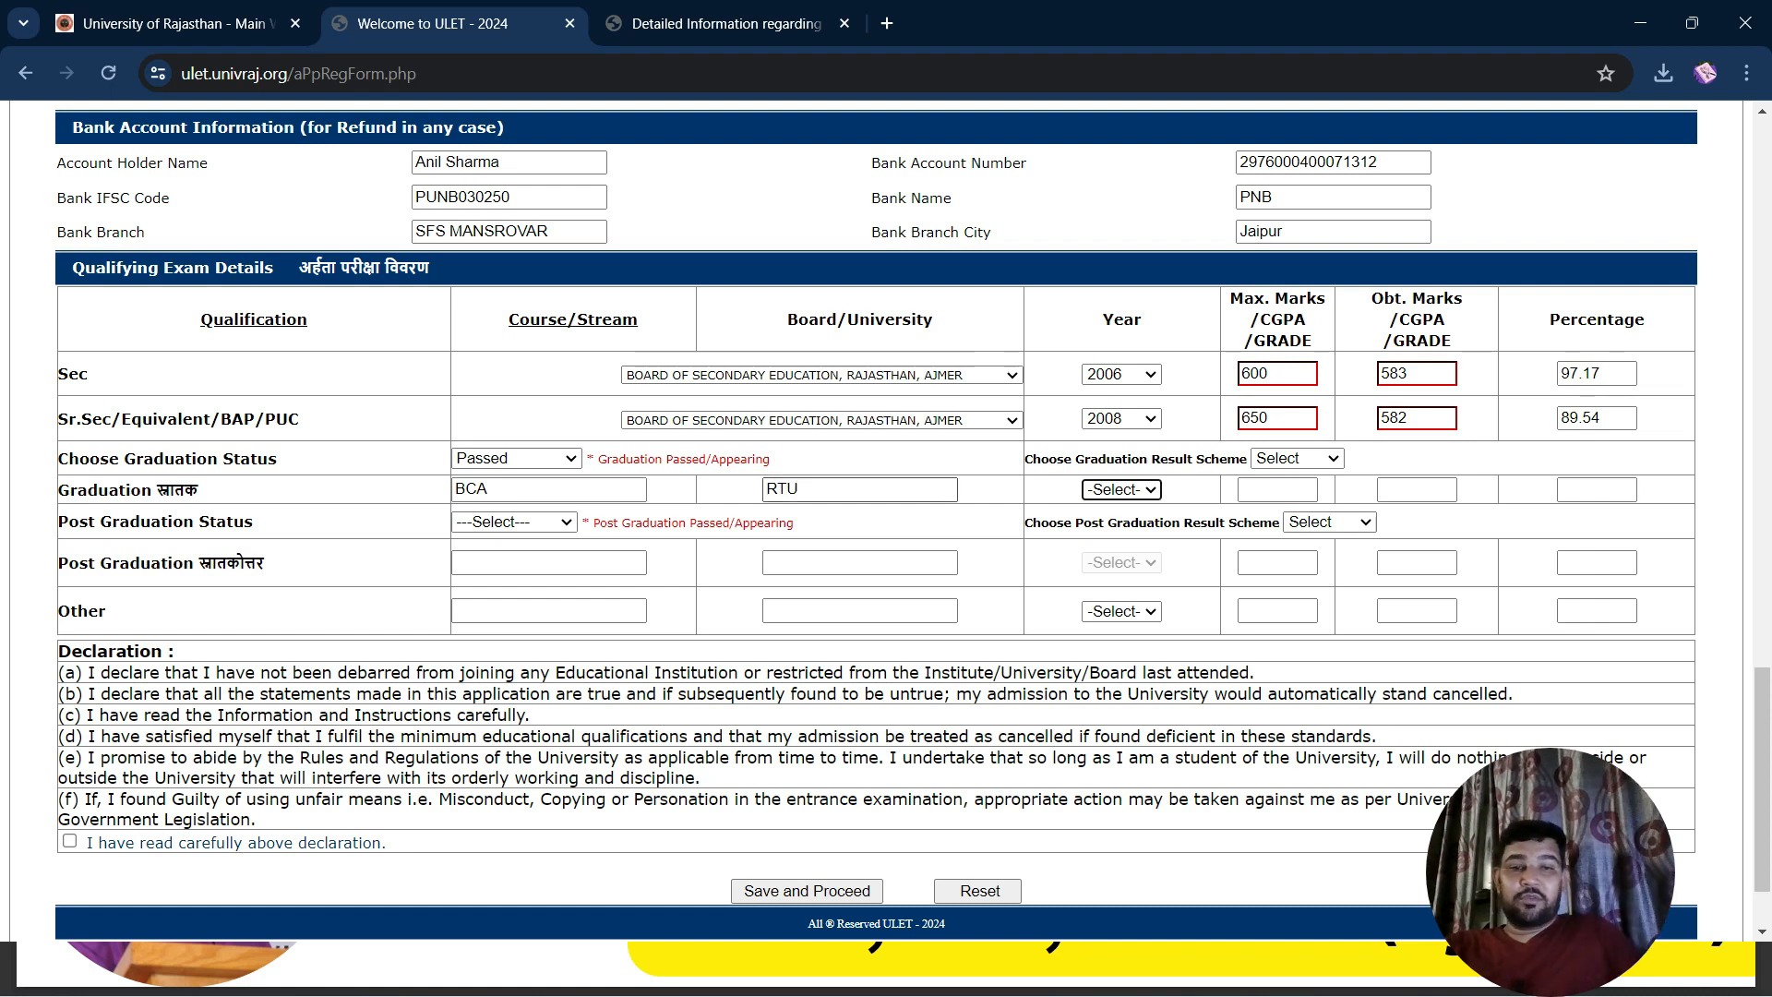
Set graduation year 2011 and marks 1200 obtained of 1800
key("alt+Down")
key("Down")
key("Down")
key("Down")
key("Down")
key("Down")
key("Down")
key("Down")
key("Down")
key("Down")
key("Down")
key("Down")
key("Down")
key("Down")
key("Down")
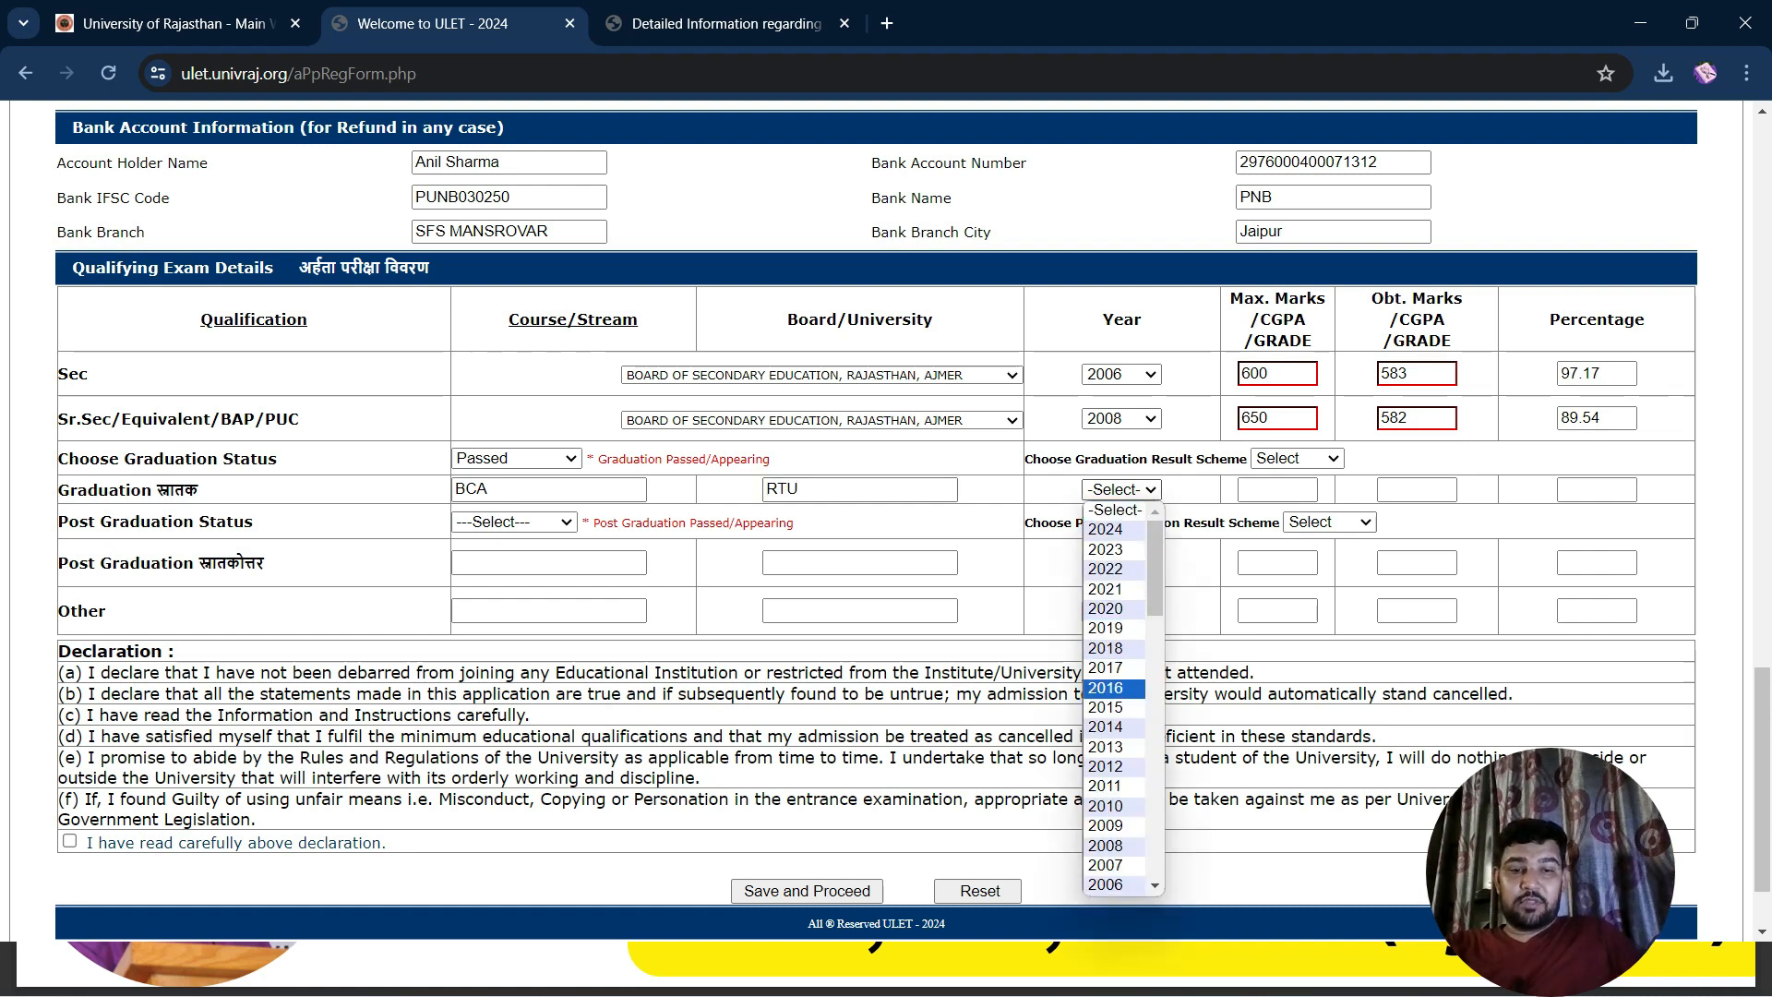
key("Return")
key("Tab")
type("1800")
key("Tab")
type("1200")
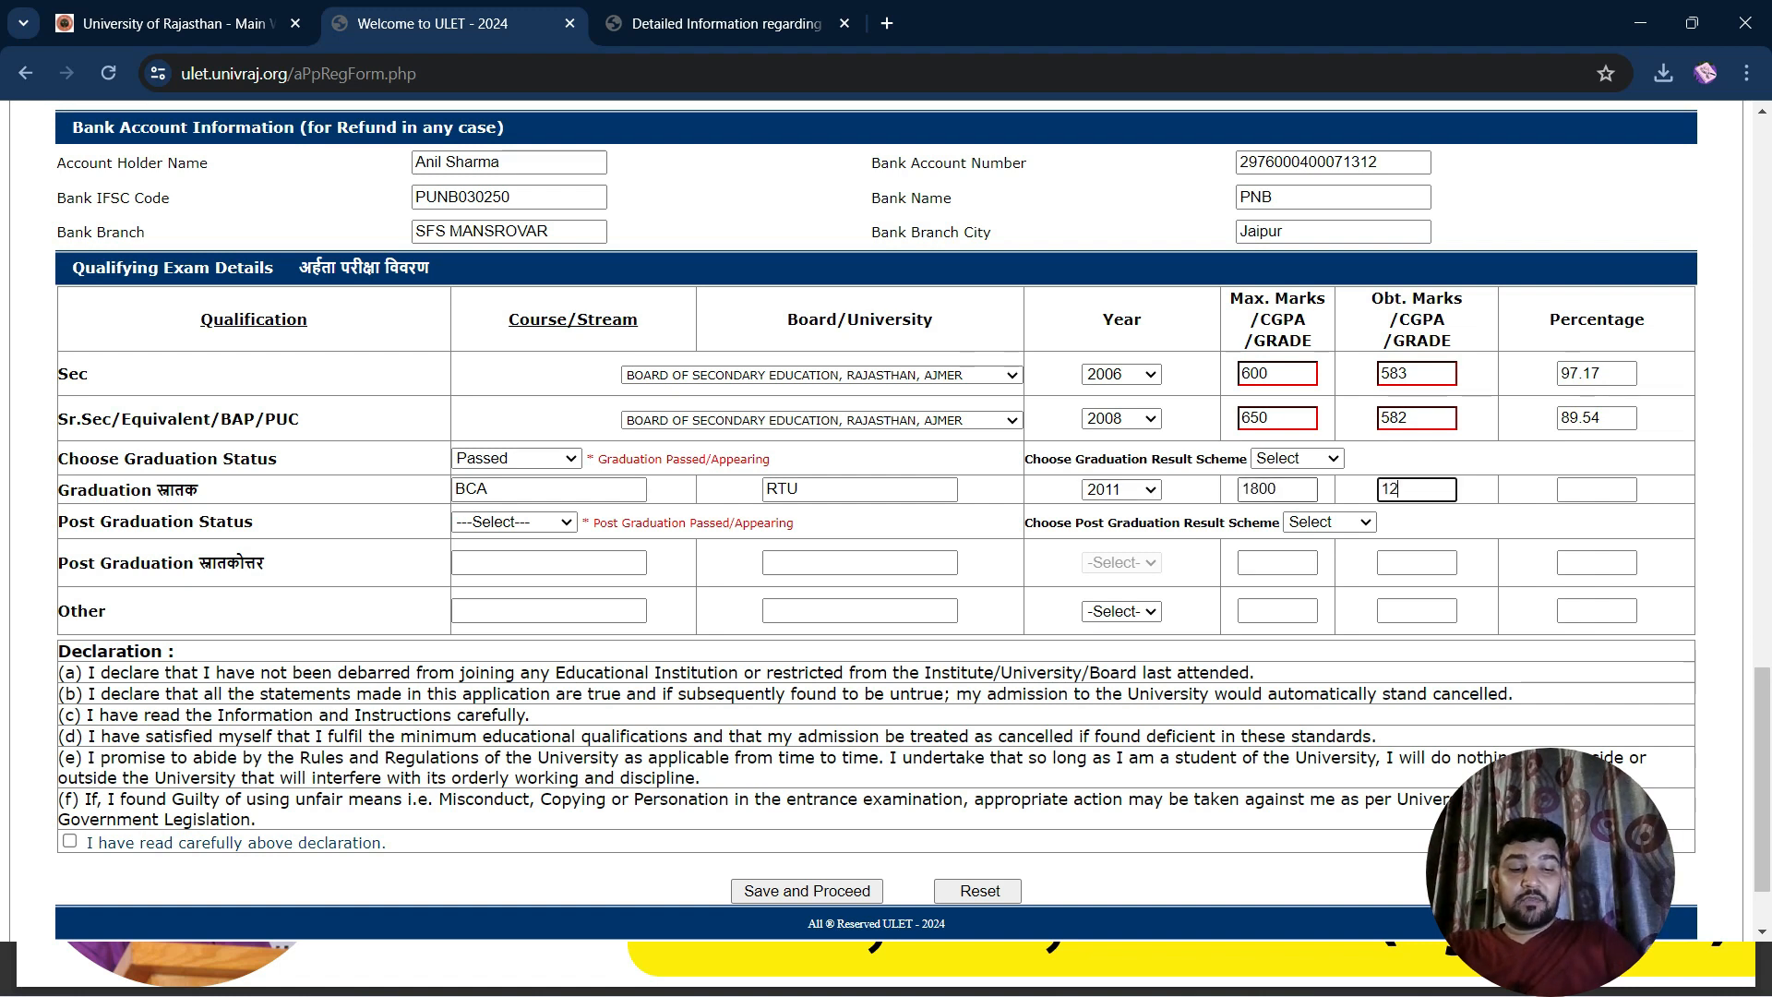
key("Tab")
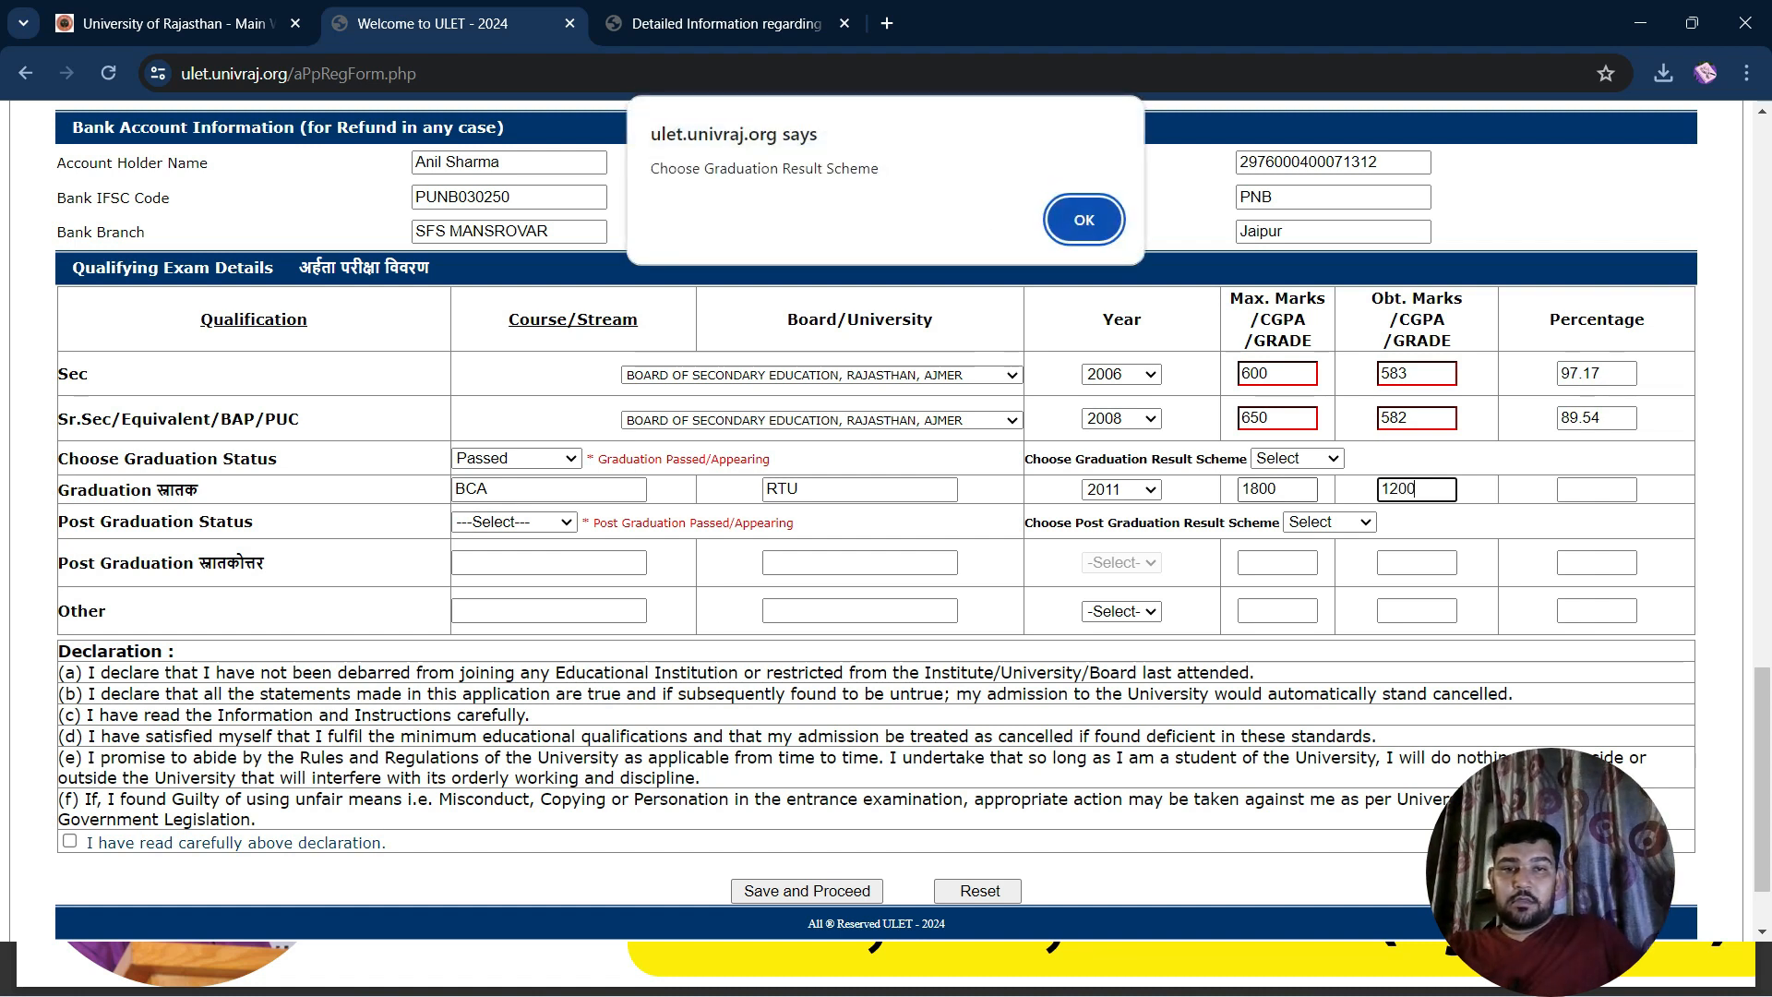
Choose PERC(%) as the graduation result scheme, giving 66.67 percent
key("Return")
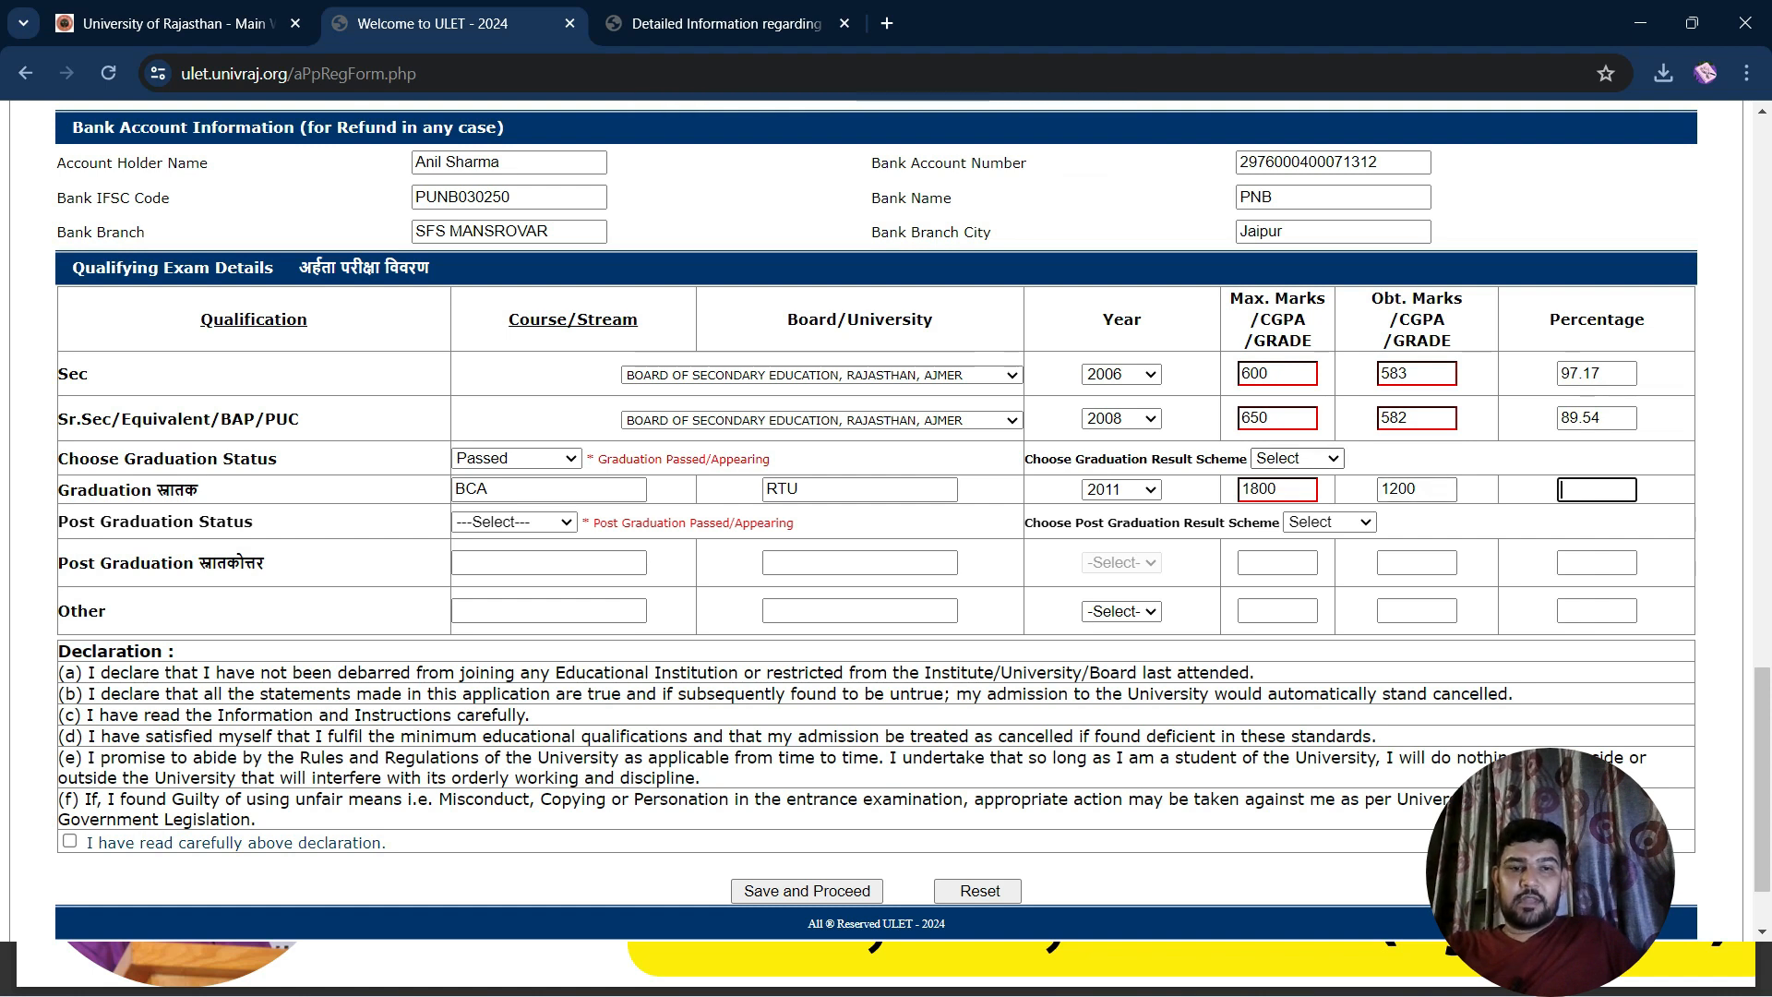
left_click(1297, 459)
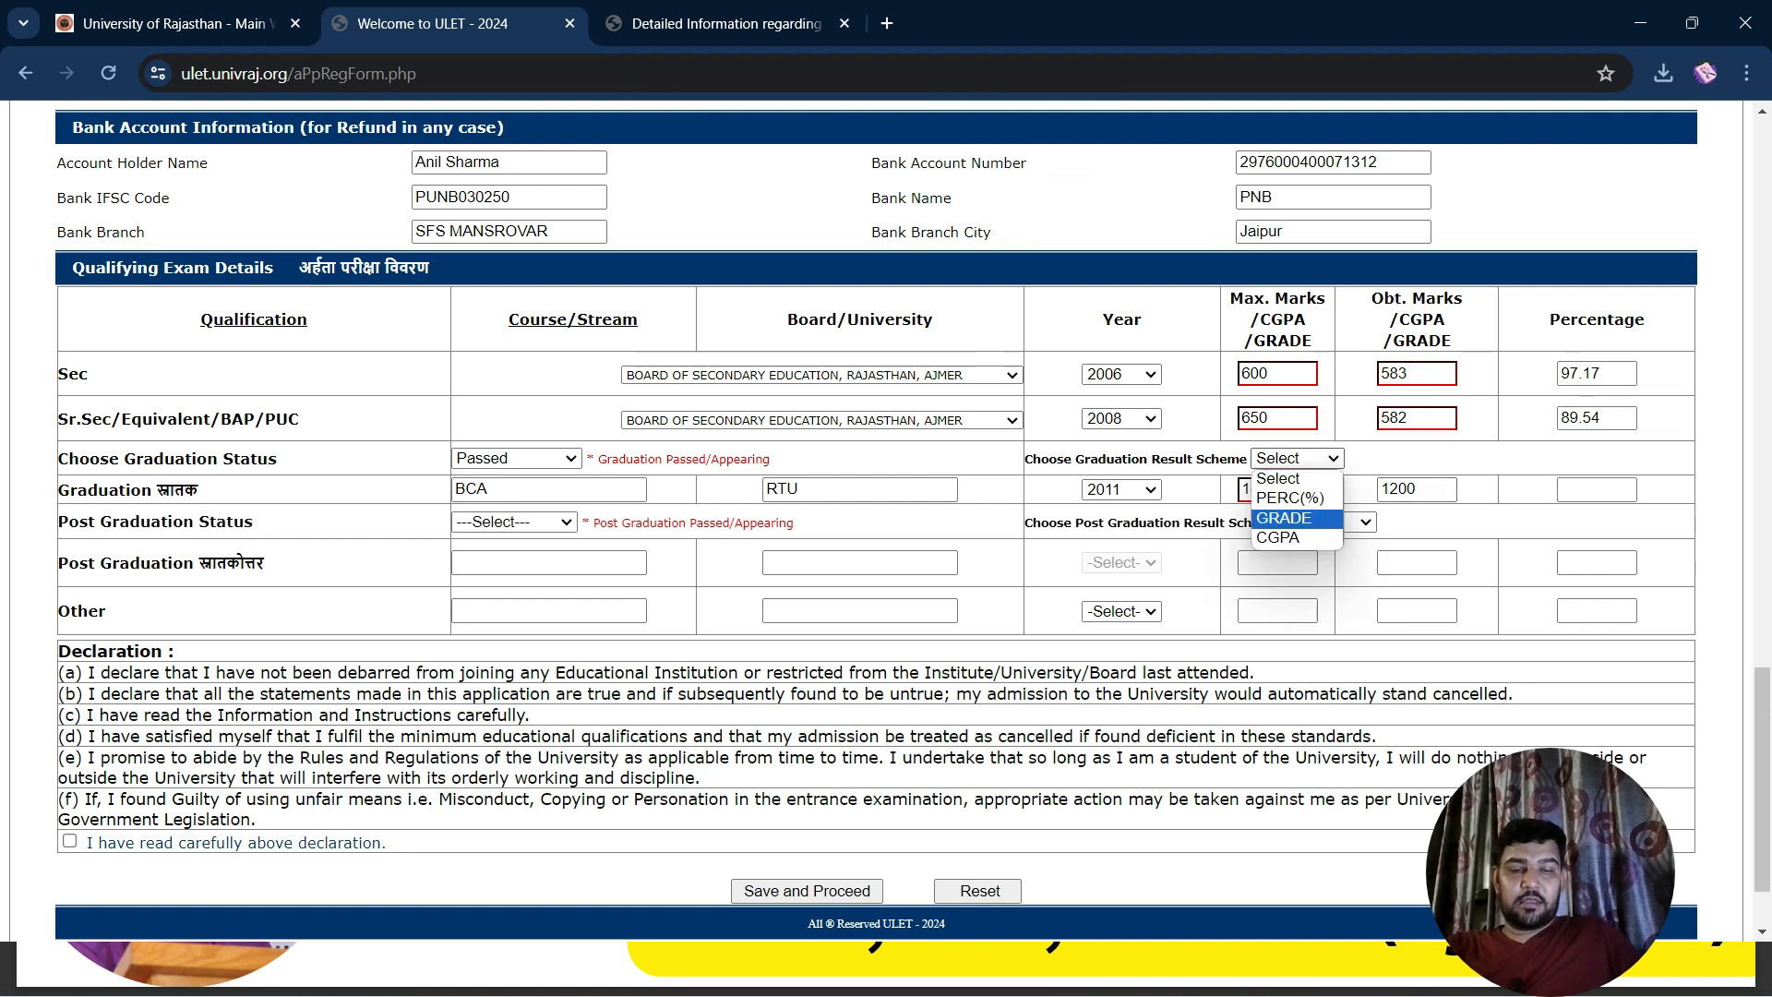
key("Up")
key("Return")
key("Tab")
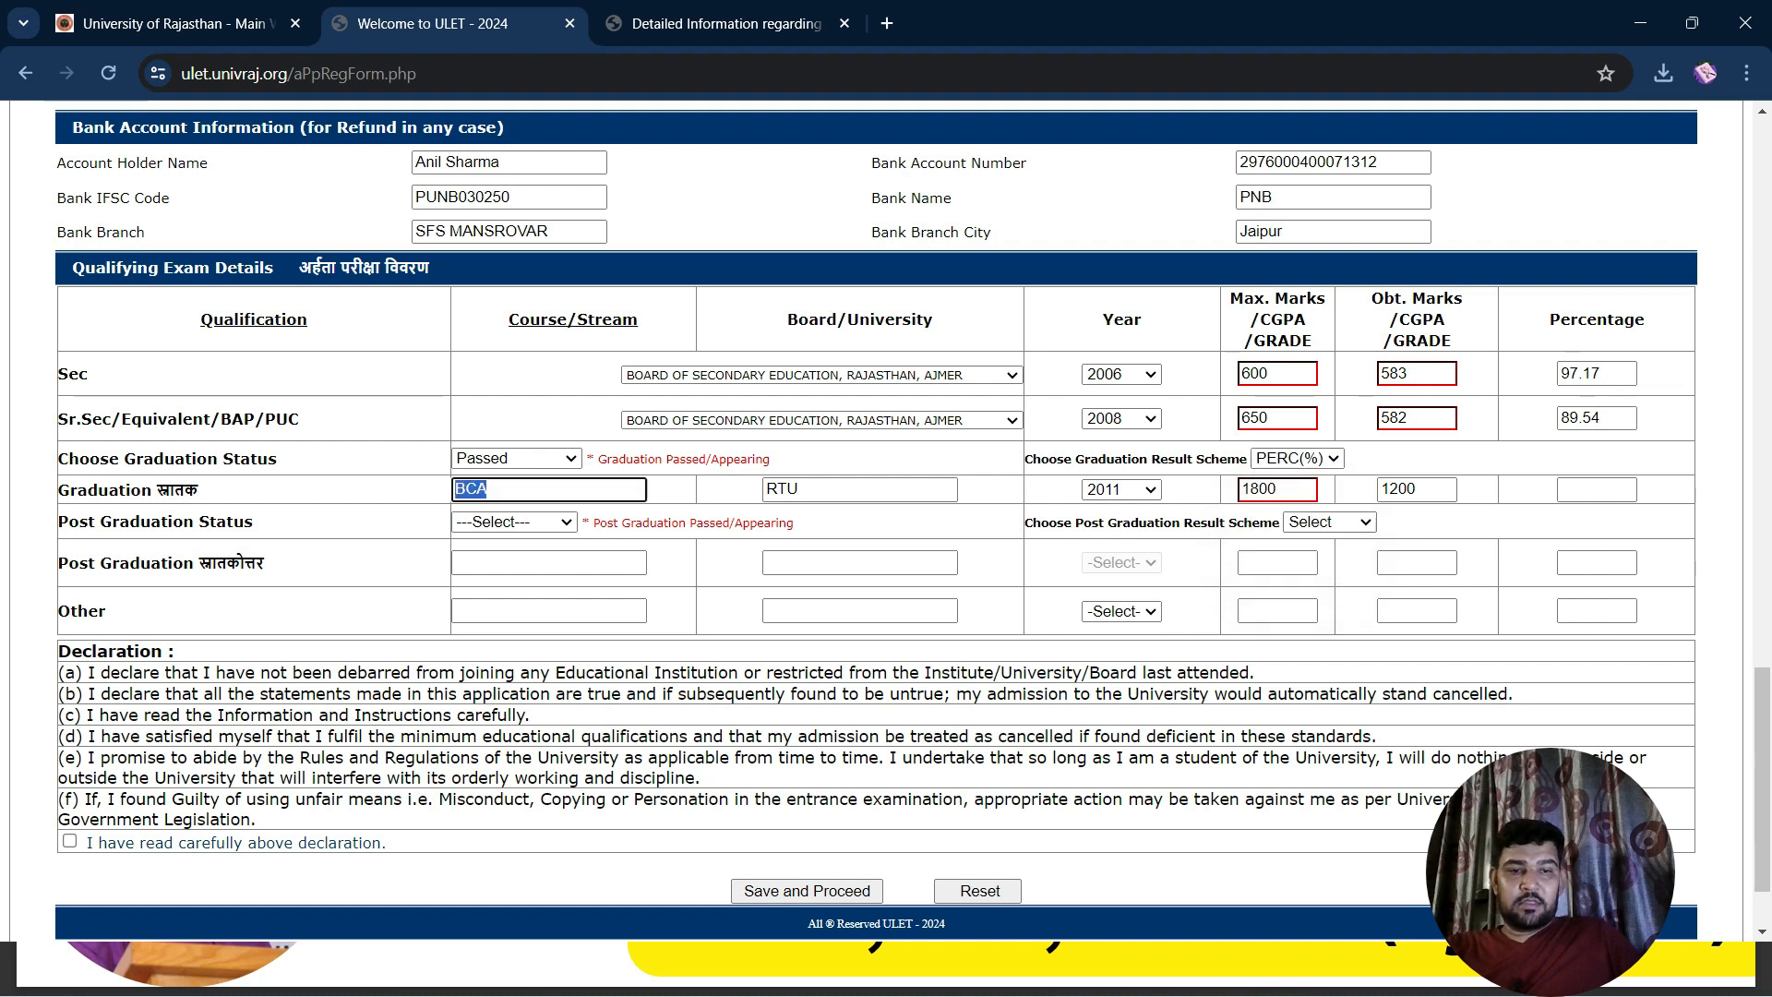
key("Tab")
key("Tab")
key("Tab")
key("Tab")
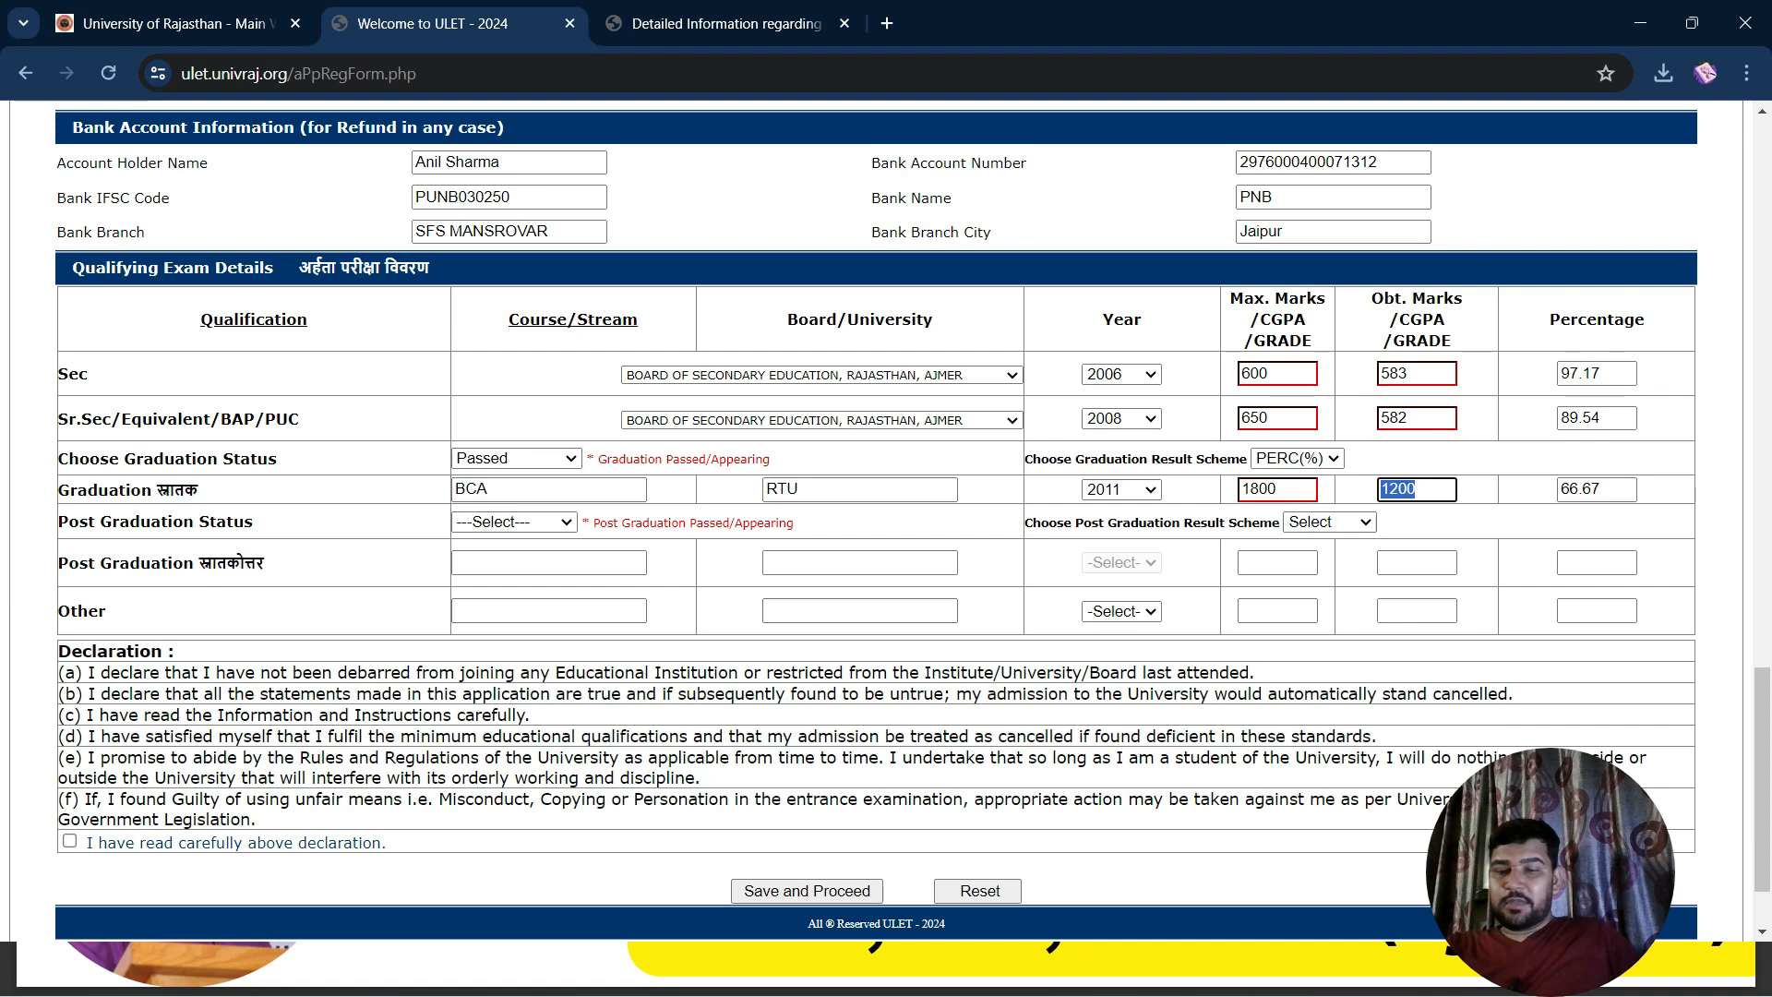
left_click(549, 563)
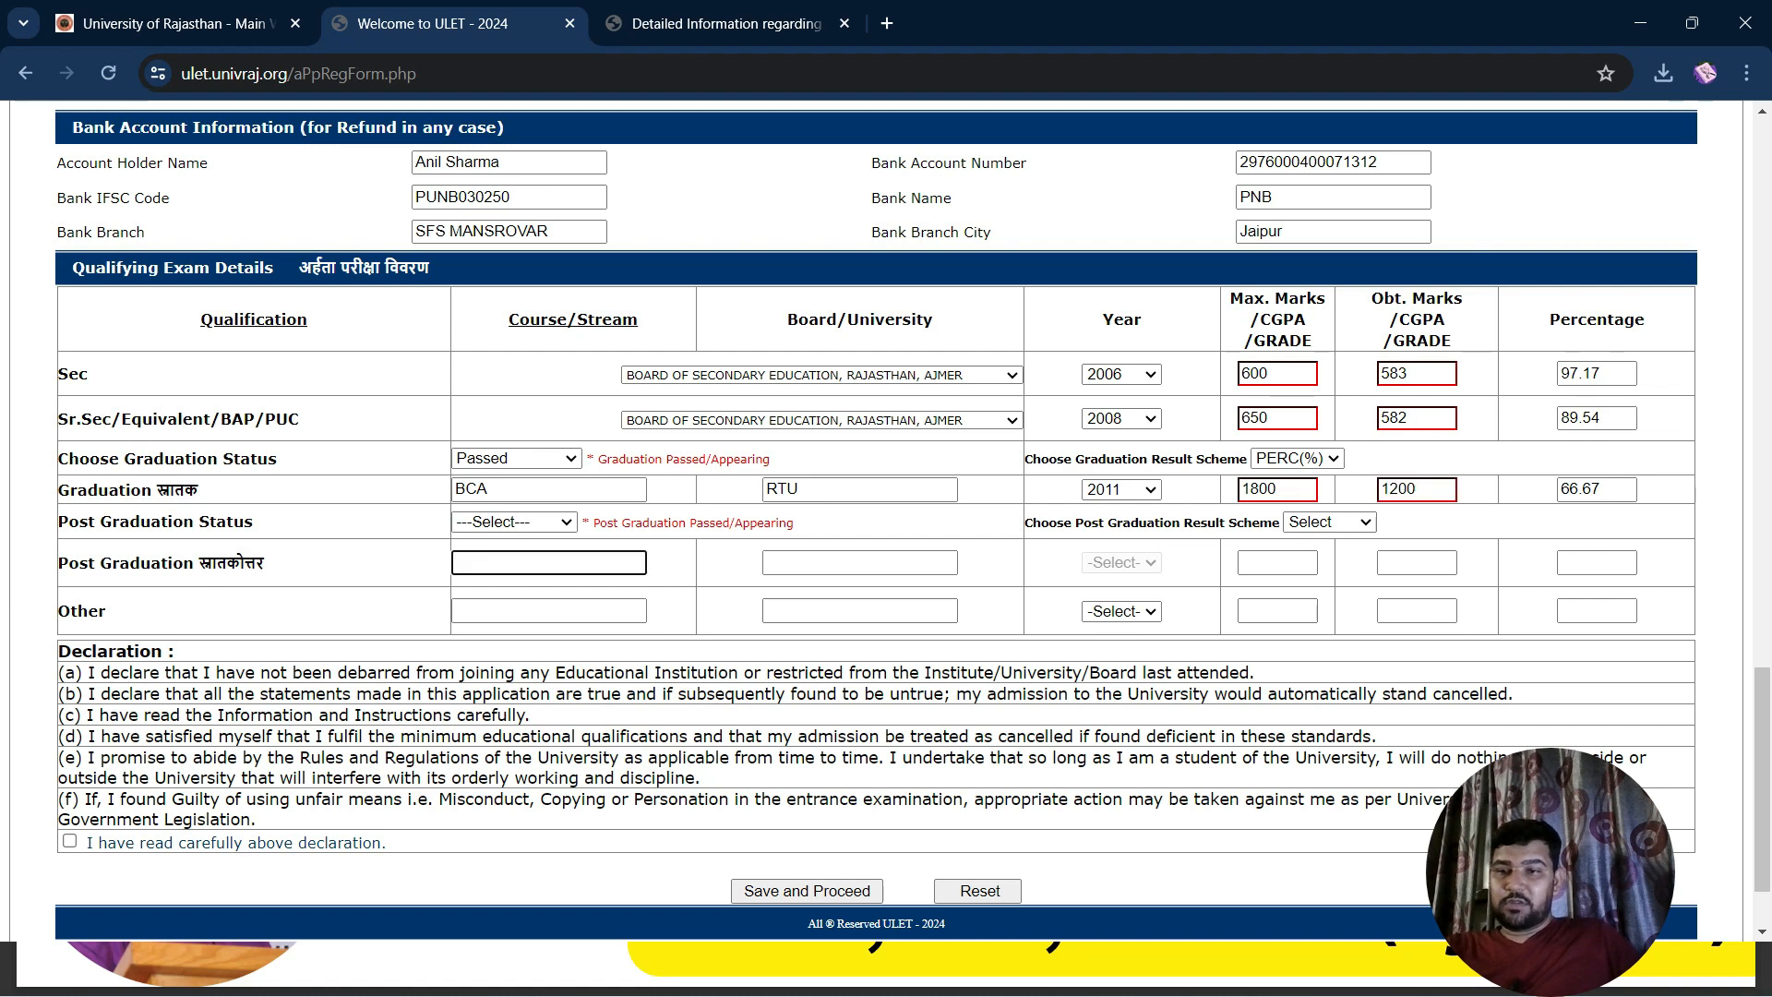
left_click(514, 523)
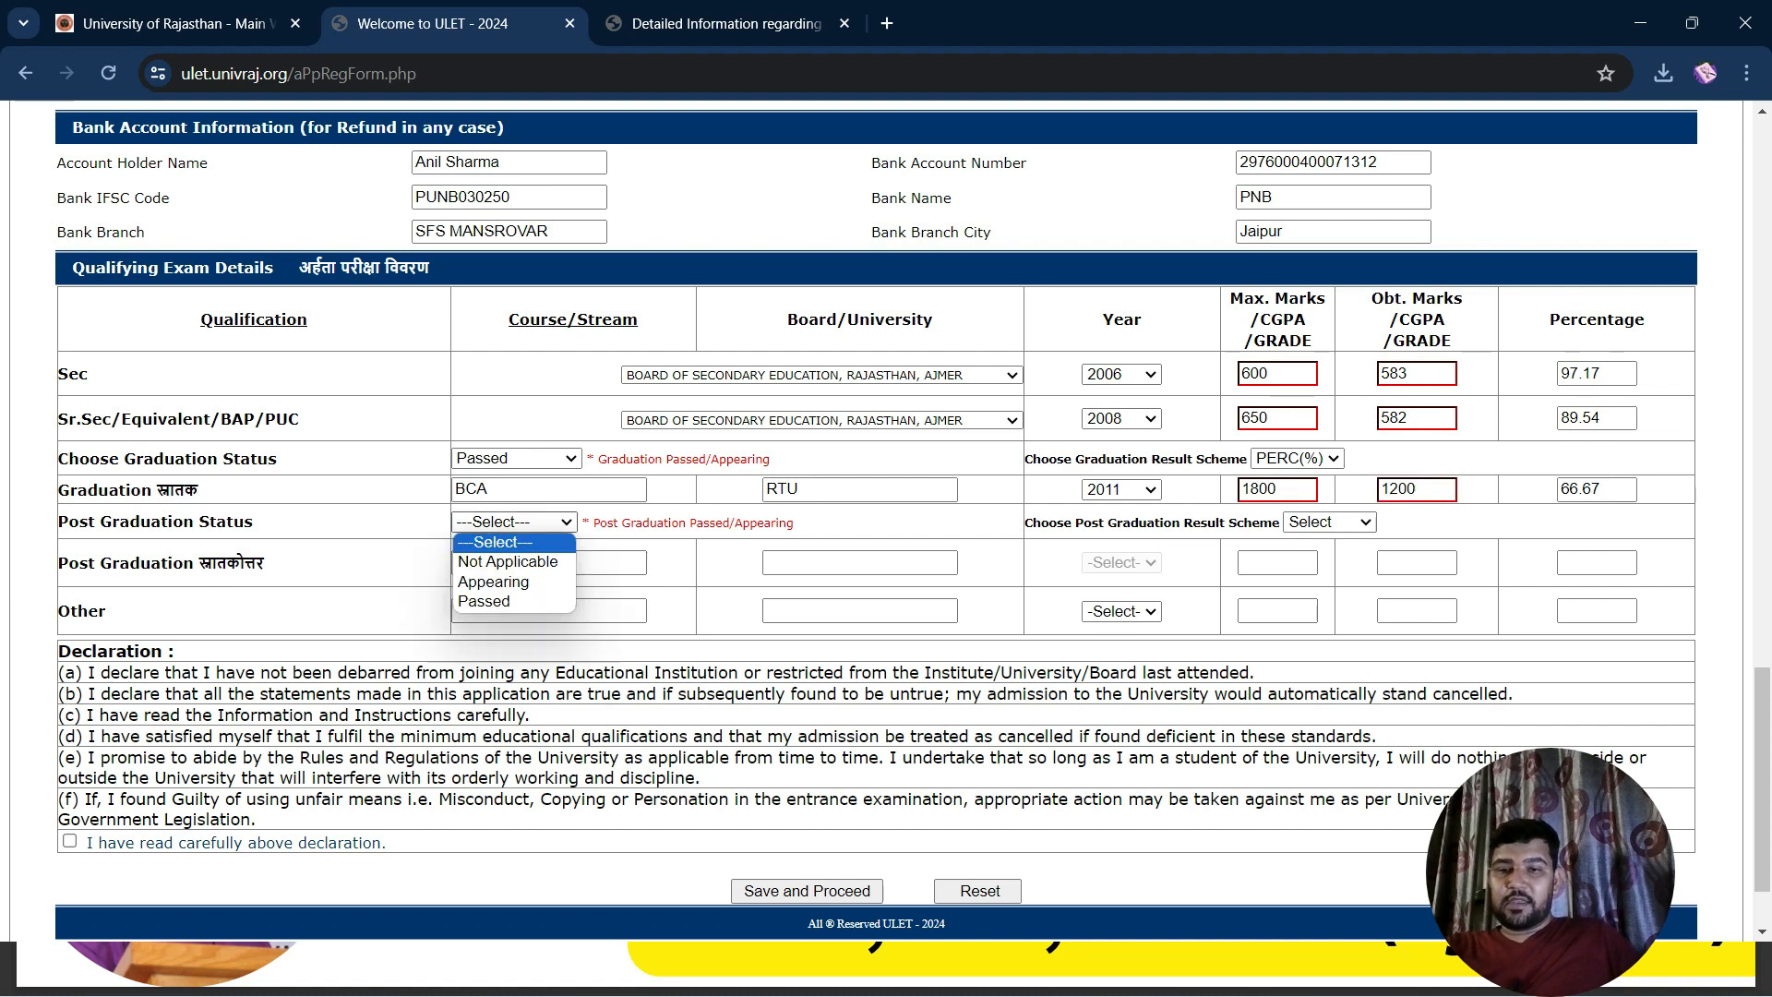
Mark post graduation Passed with PERC(%) scheme, MCA from RTU, year 2015
left_click(499, 602)
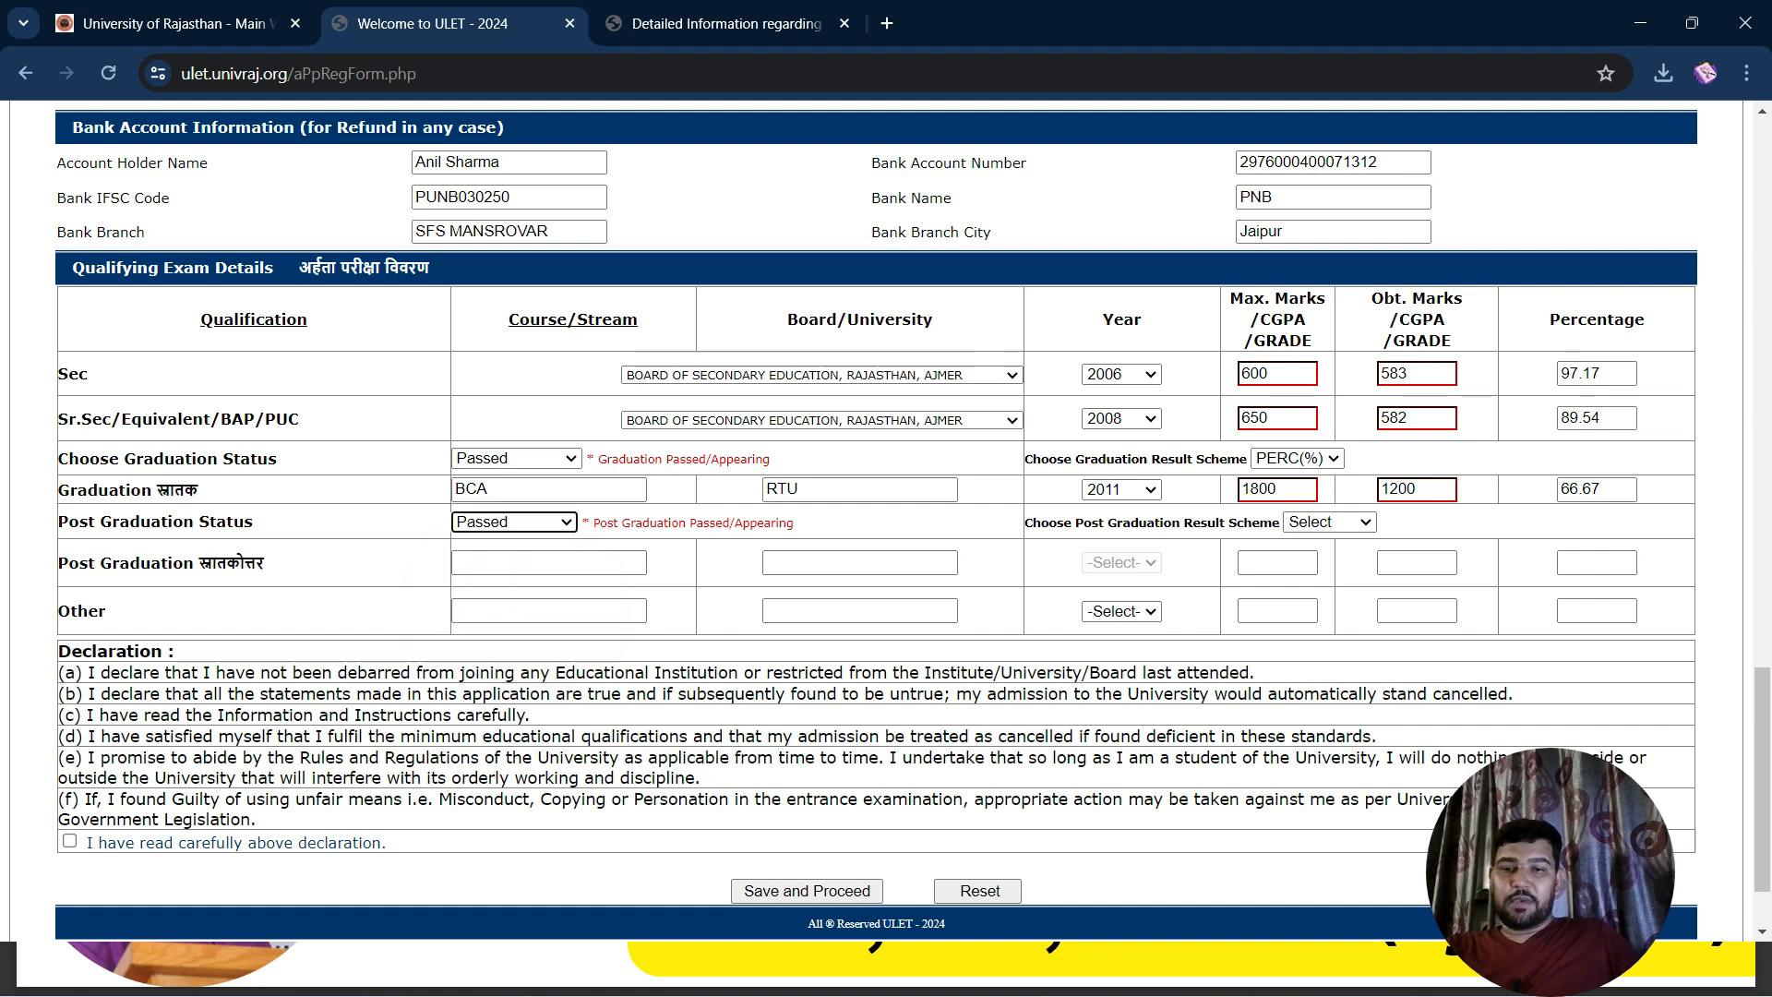
left_click(549, 563)
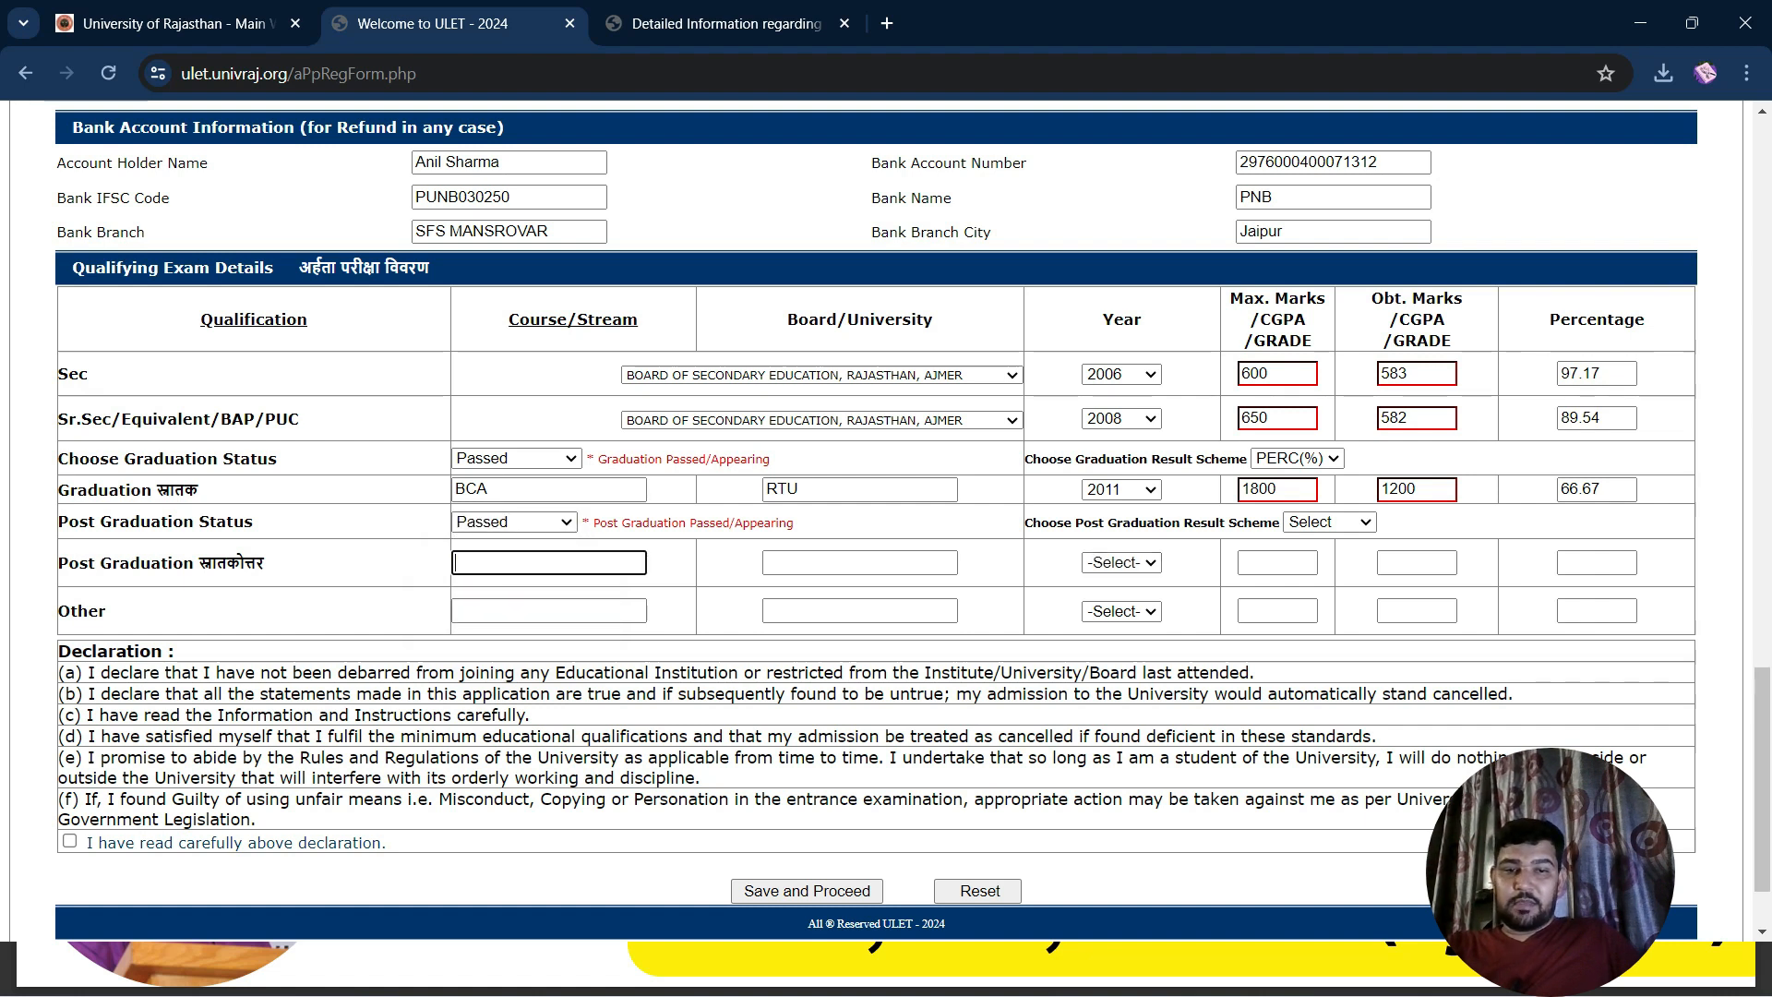
left_click(1329, 522)
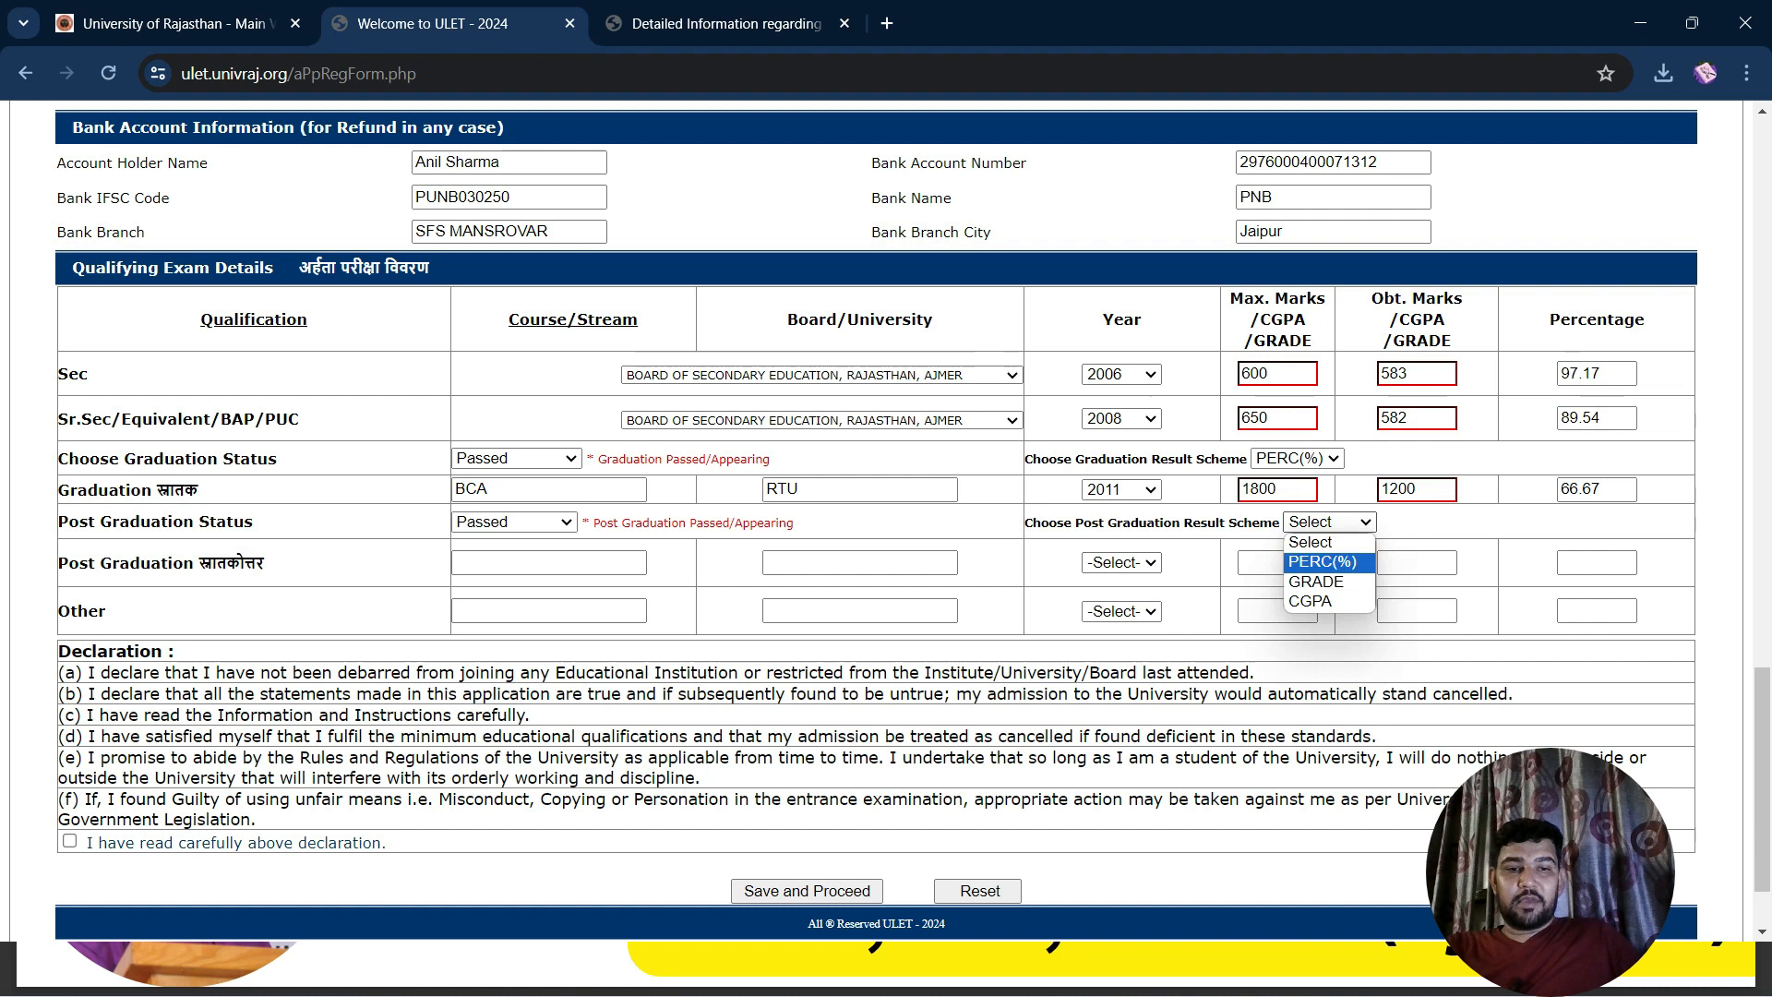
left_click(1322, 563)
left_click(549, 563)
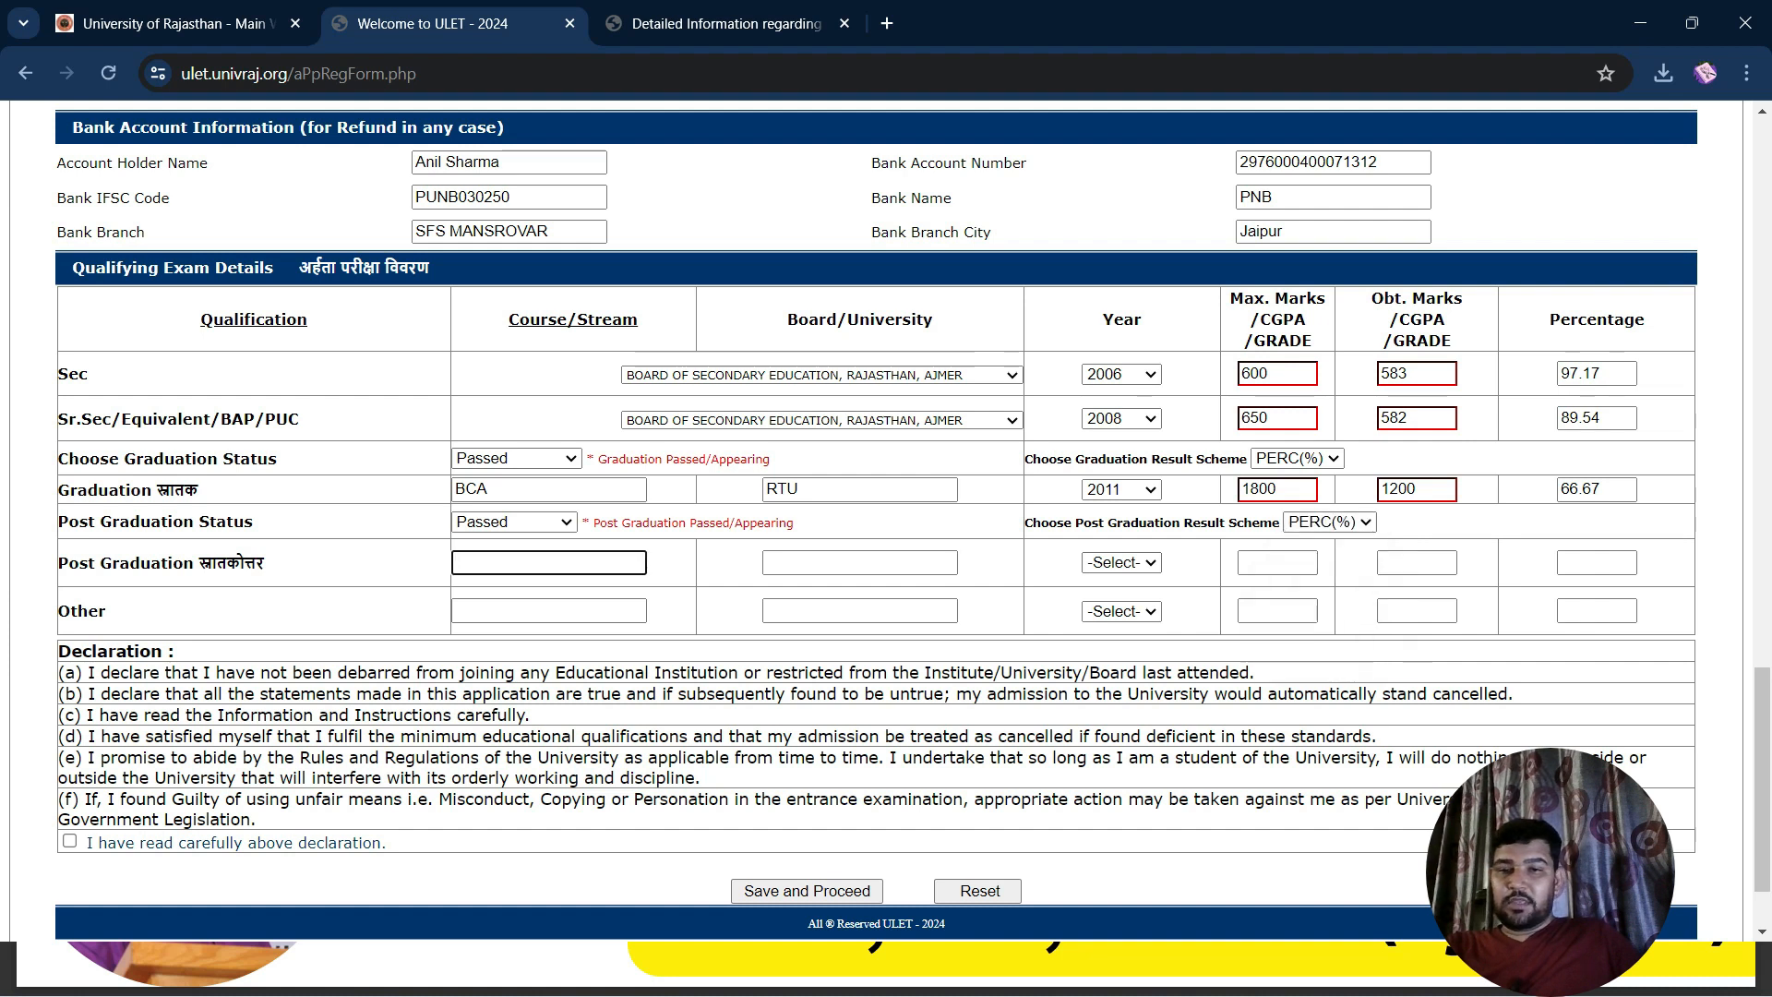
type("MCA")
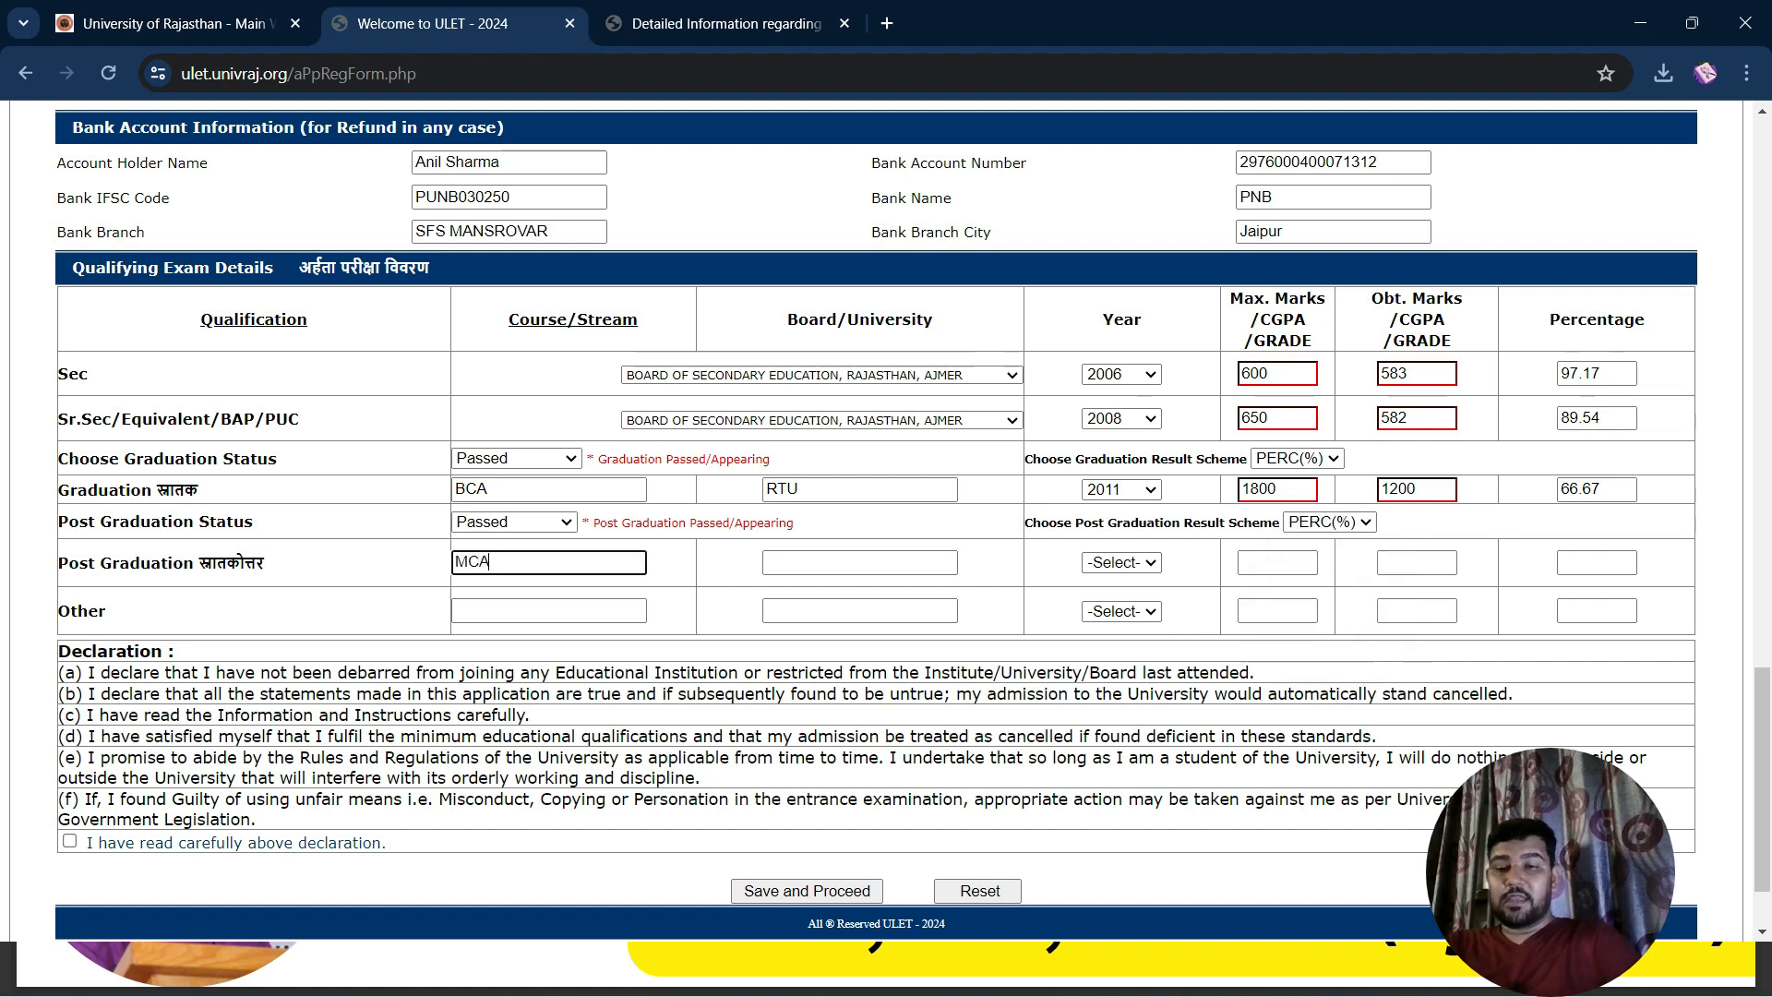
key("Tab")
type("RTU")
key("Tab")
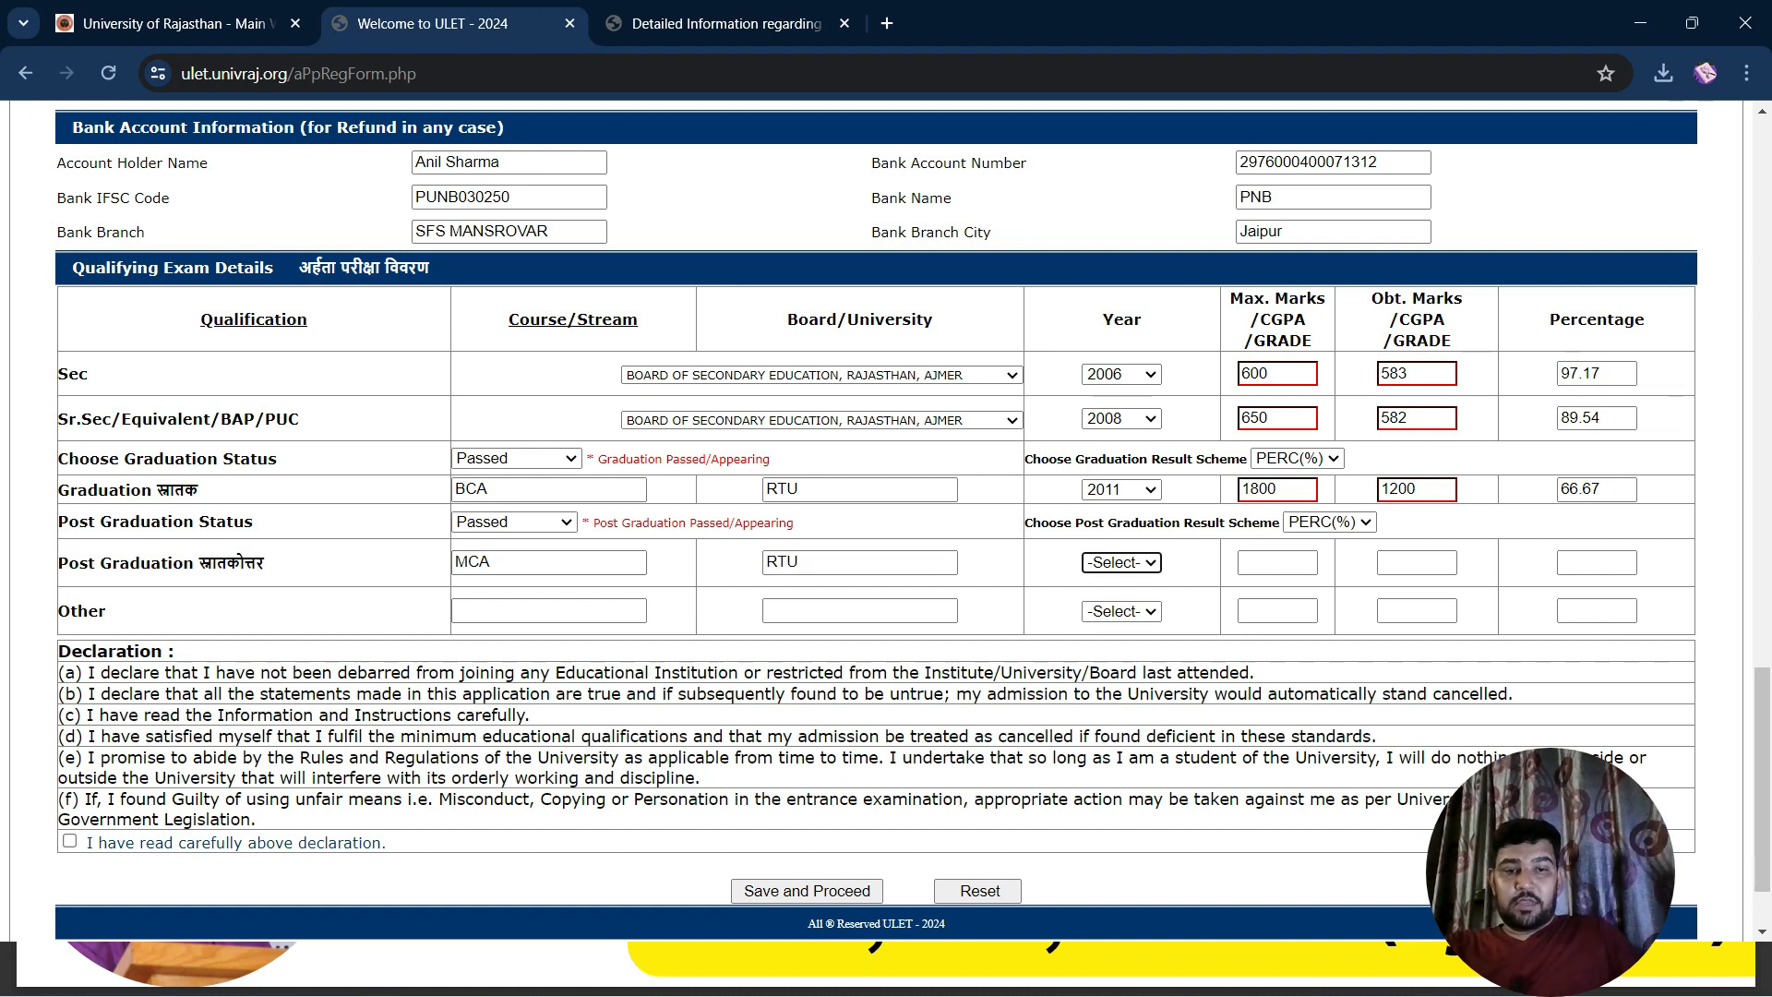
key("space")
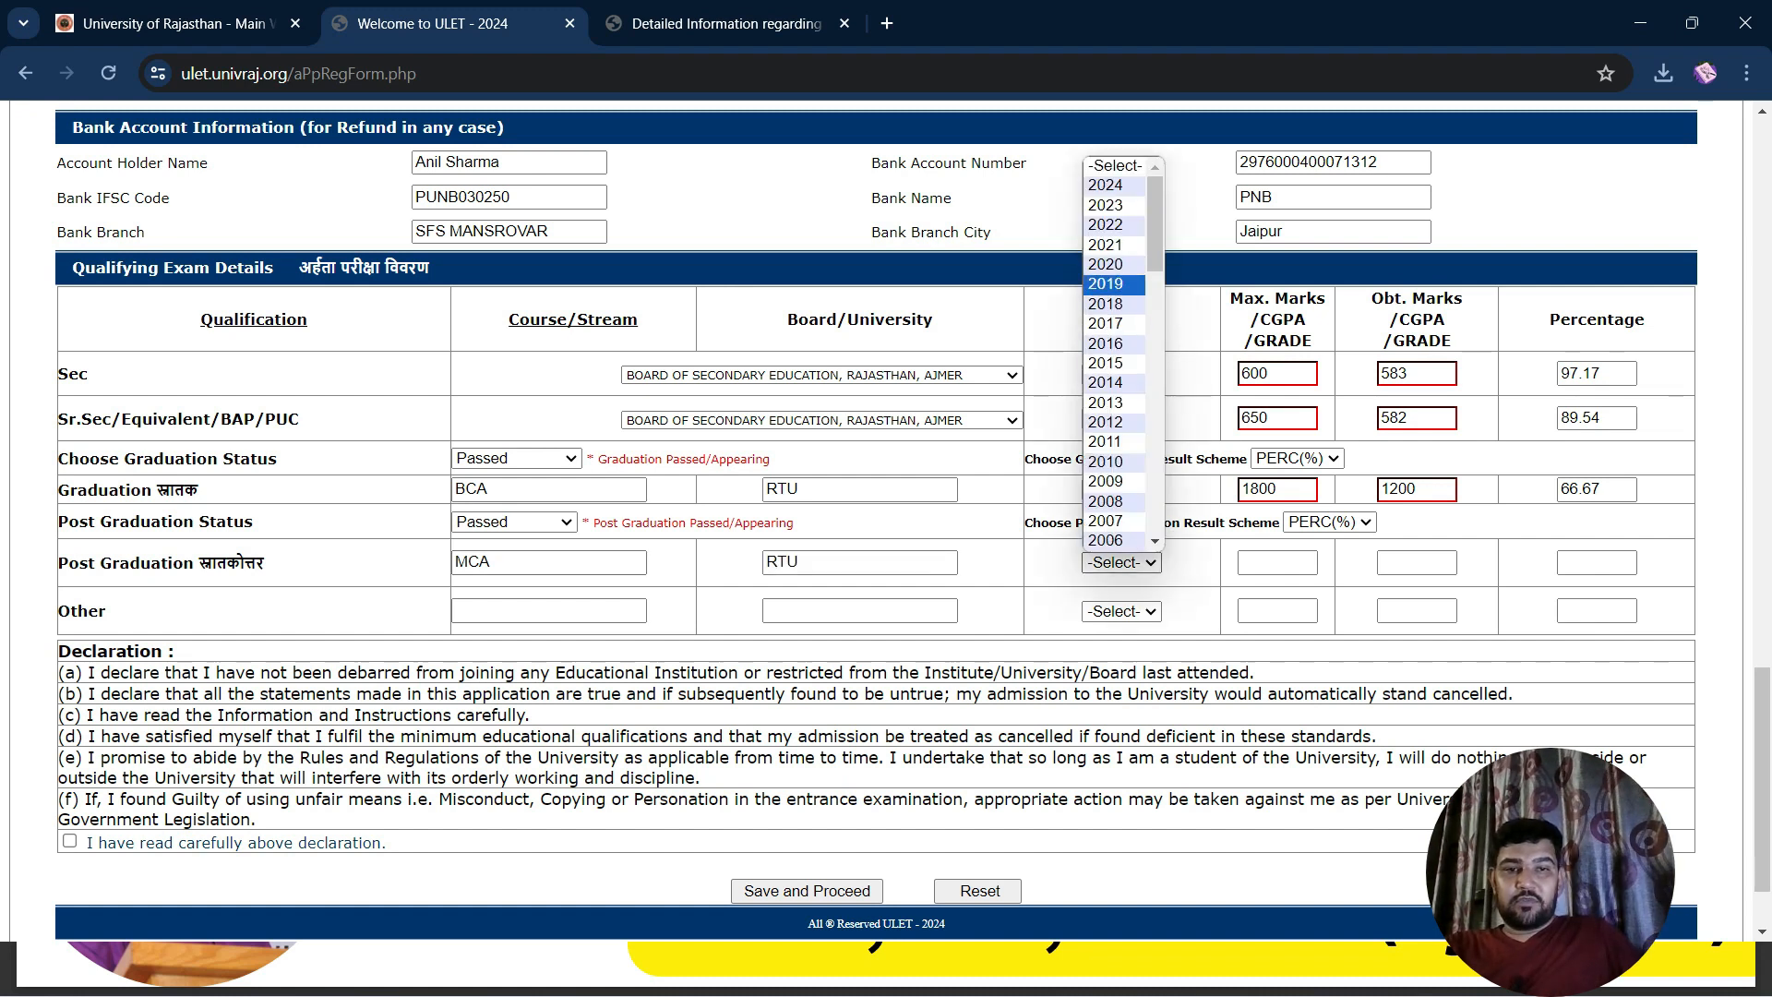
key("Escape")
key("Tab")
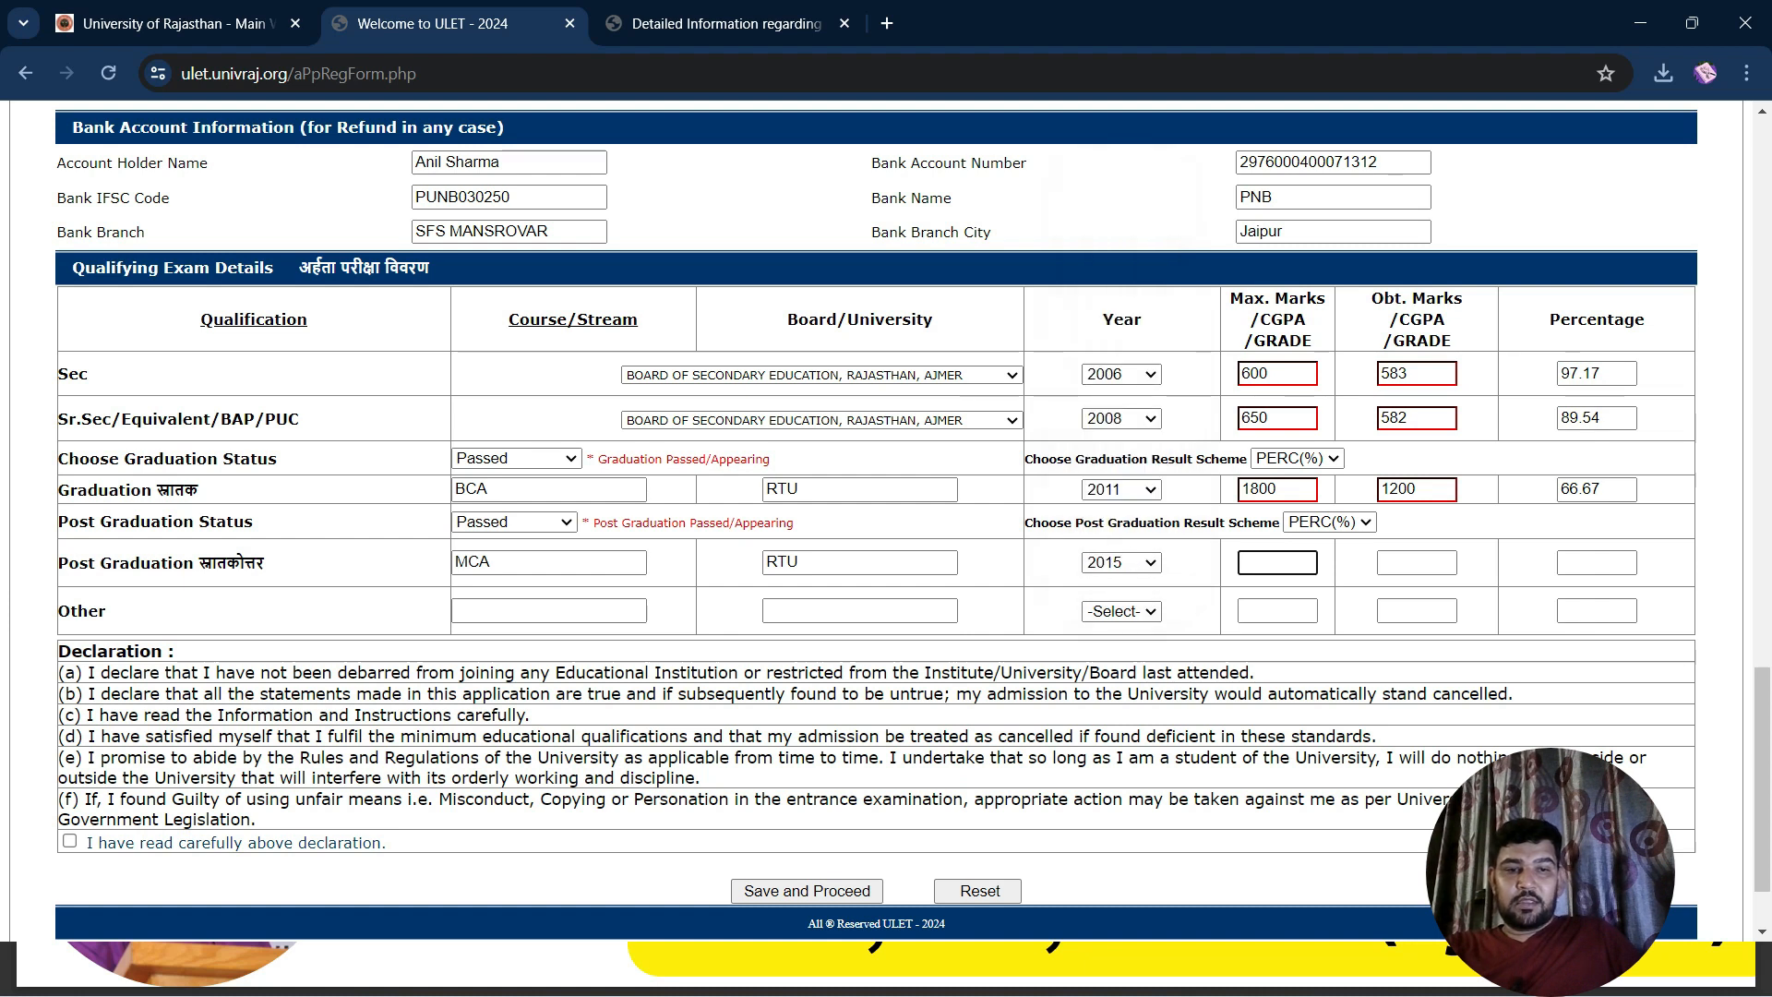
Enter post-graduation marks 1600 of 1800, giving 88.89 percent
type("1800")
key("Tab")
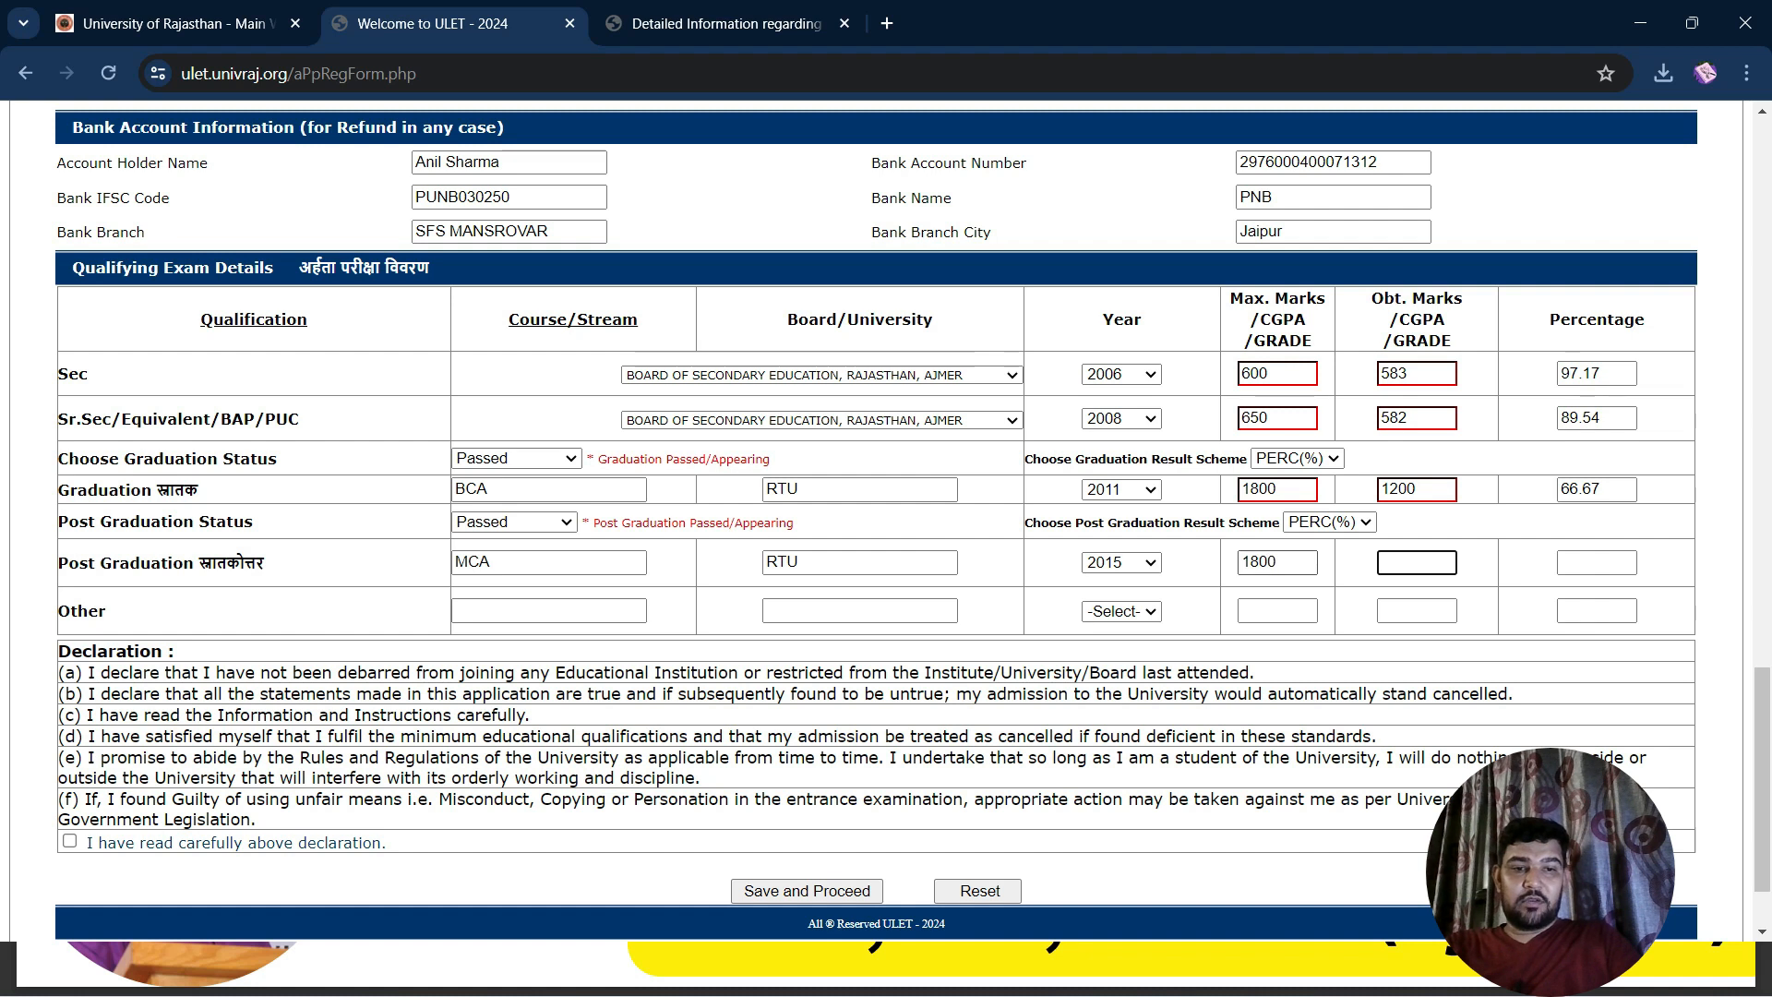
type("1600")
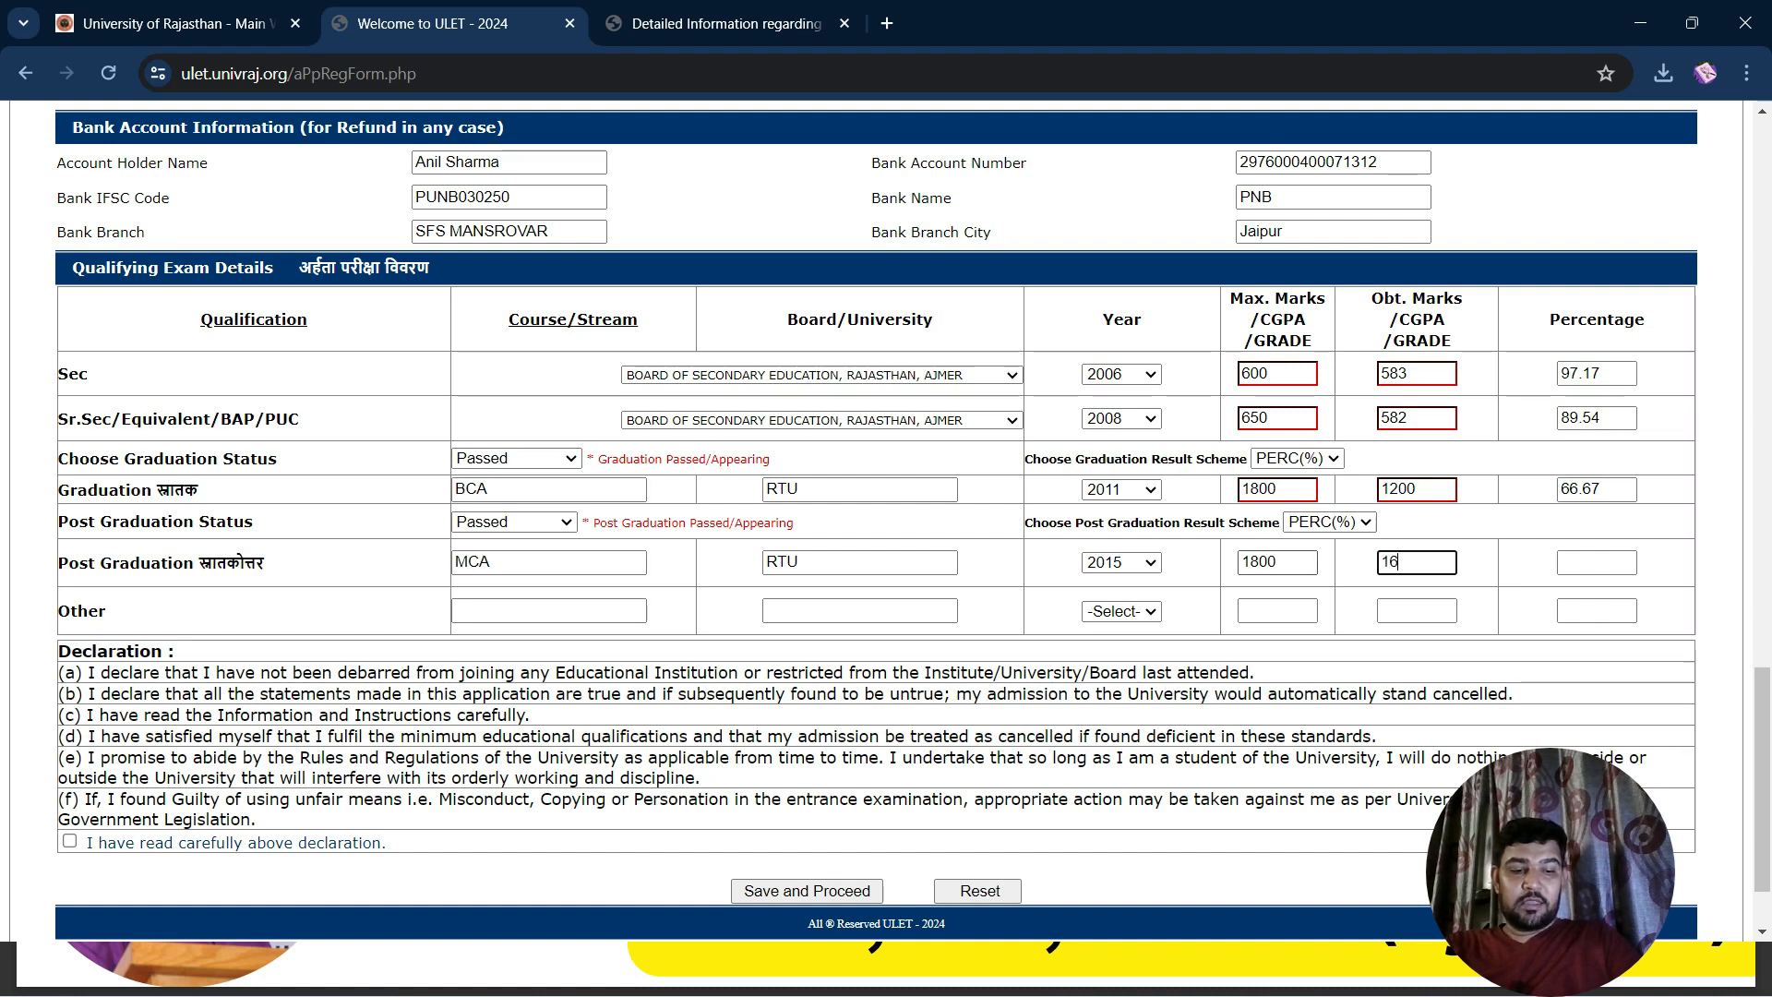
key("Tab")
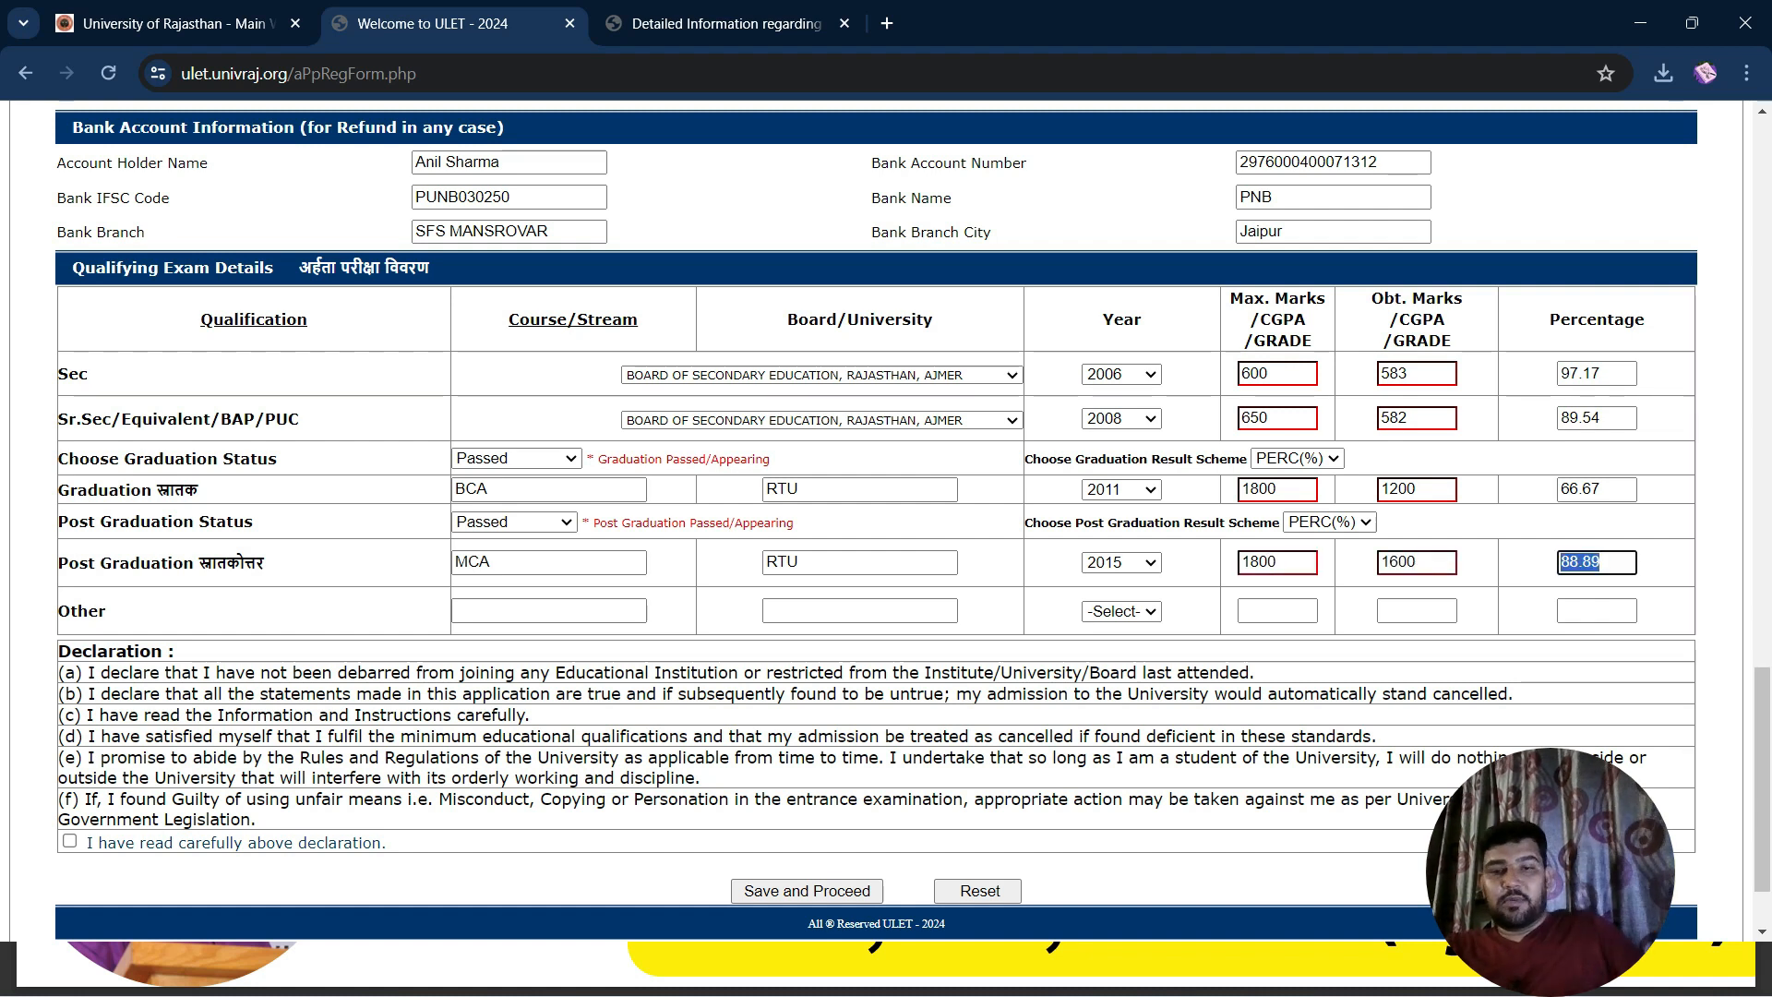
key("Tab")
key("Tab")
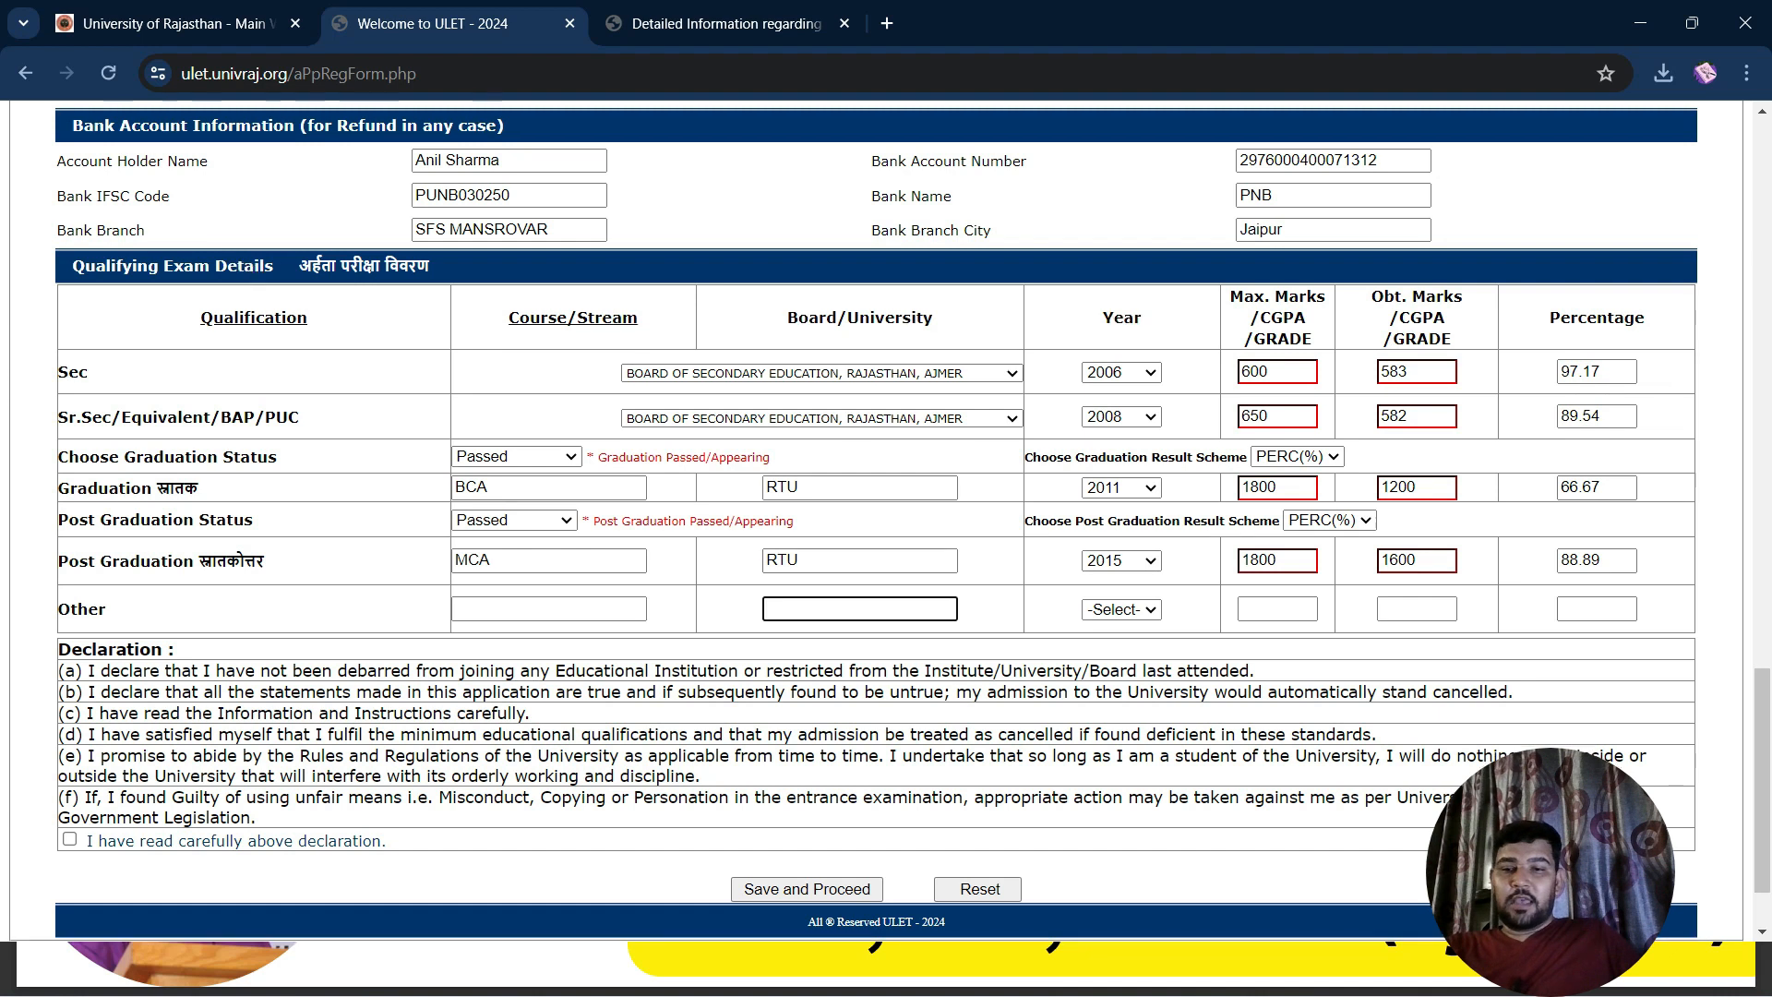
Accept the declaration, save the form, and dismiss the verify-your-information reminder
scroll(877, 516, "down", 2)
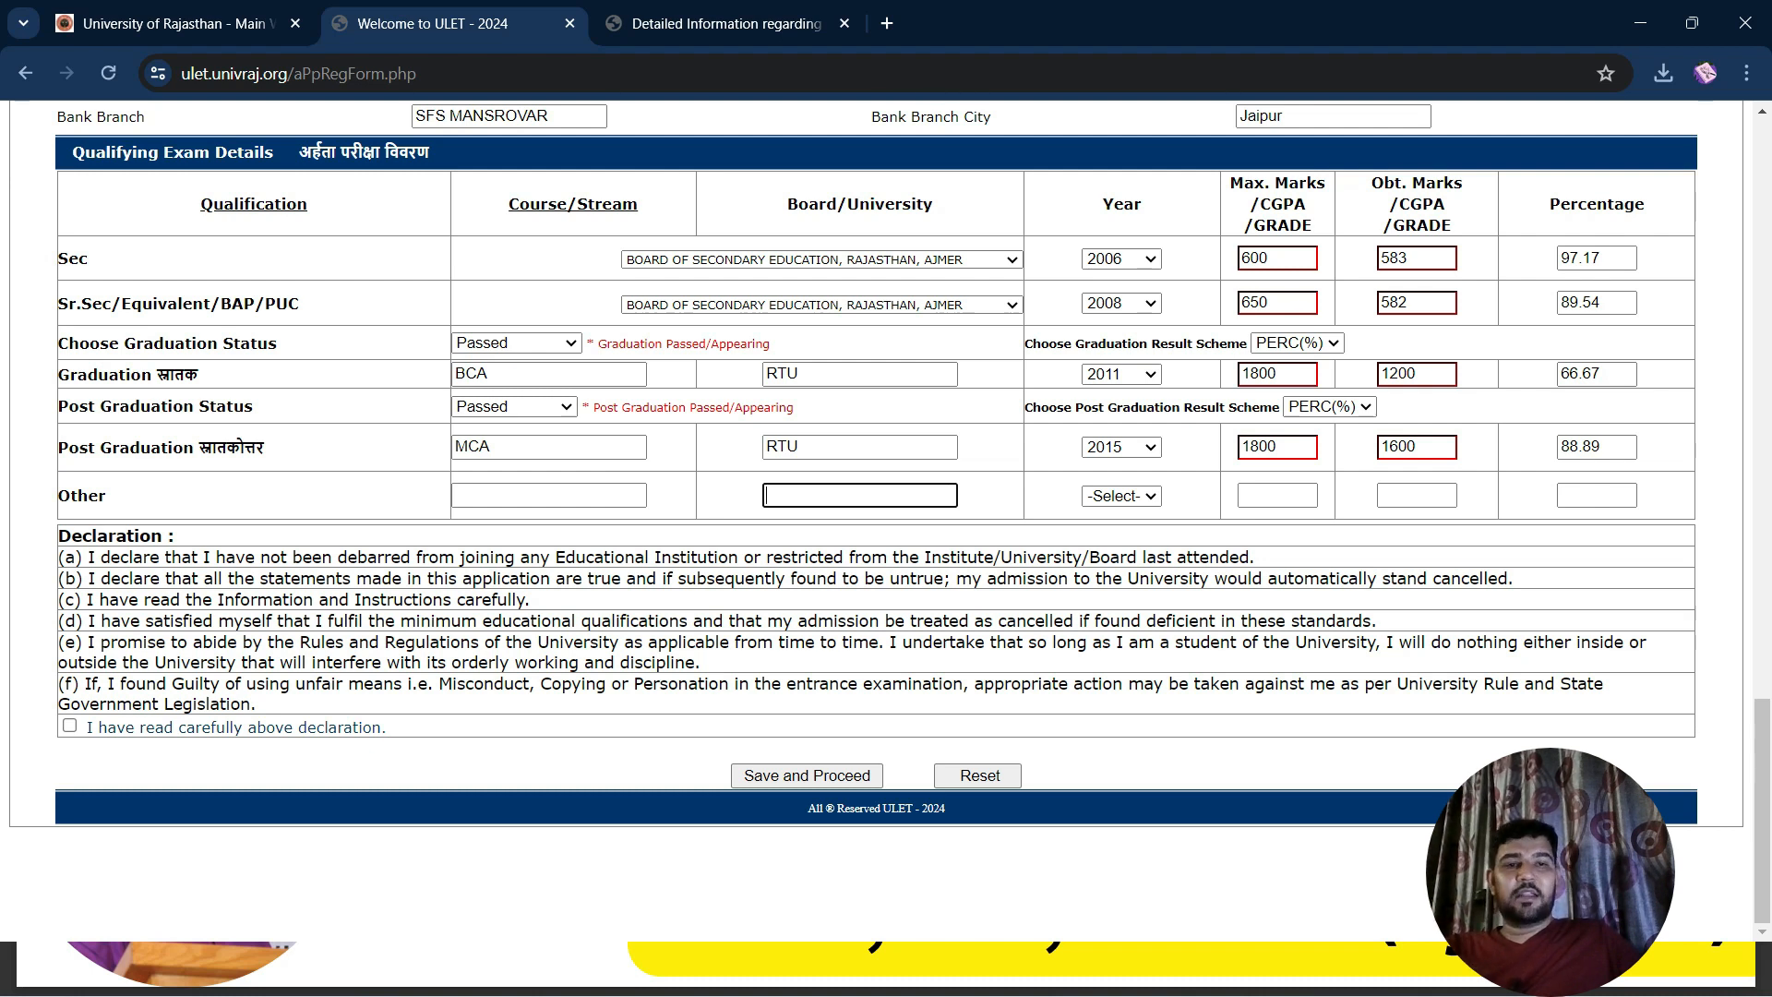
left_click(69, 726)
left_click(806, 775)
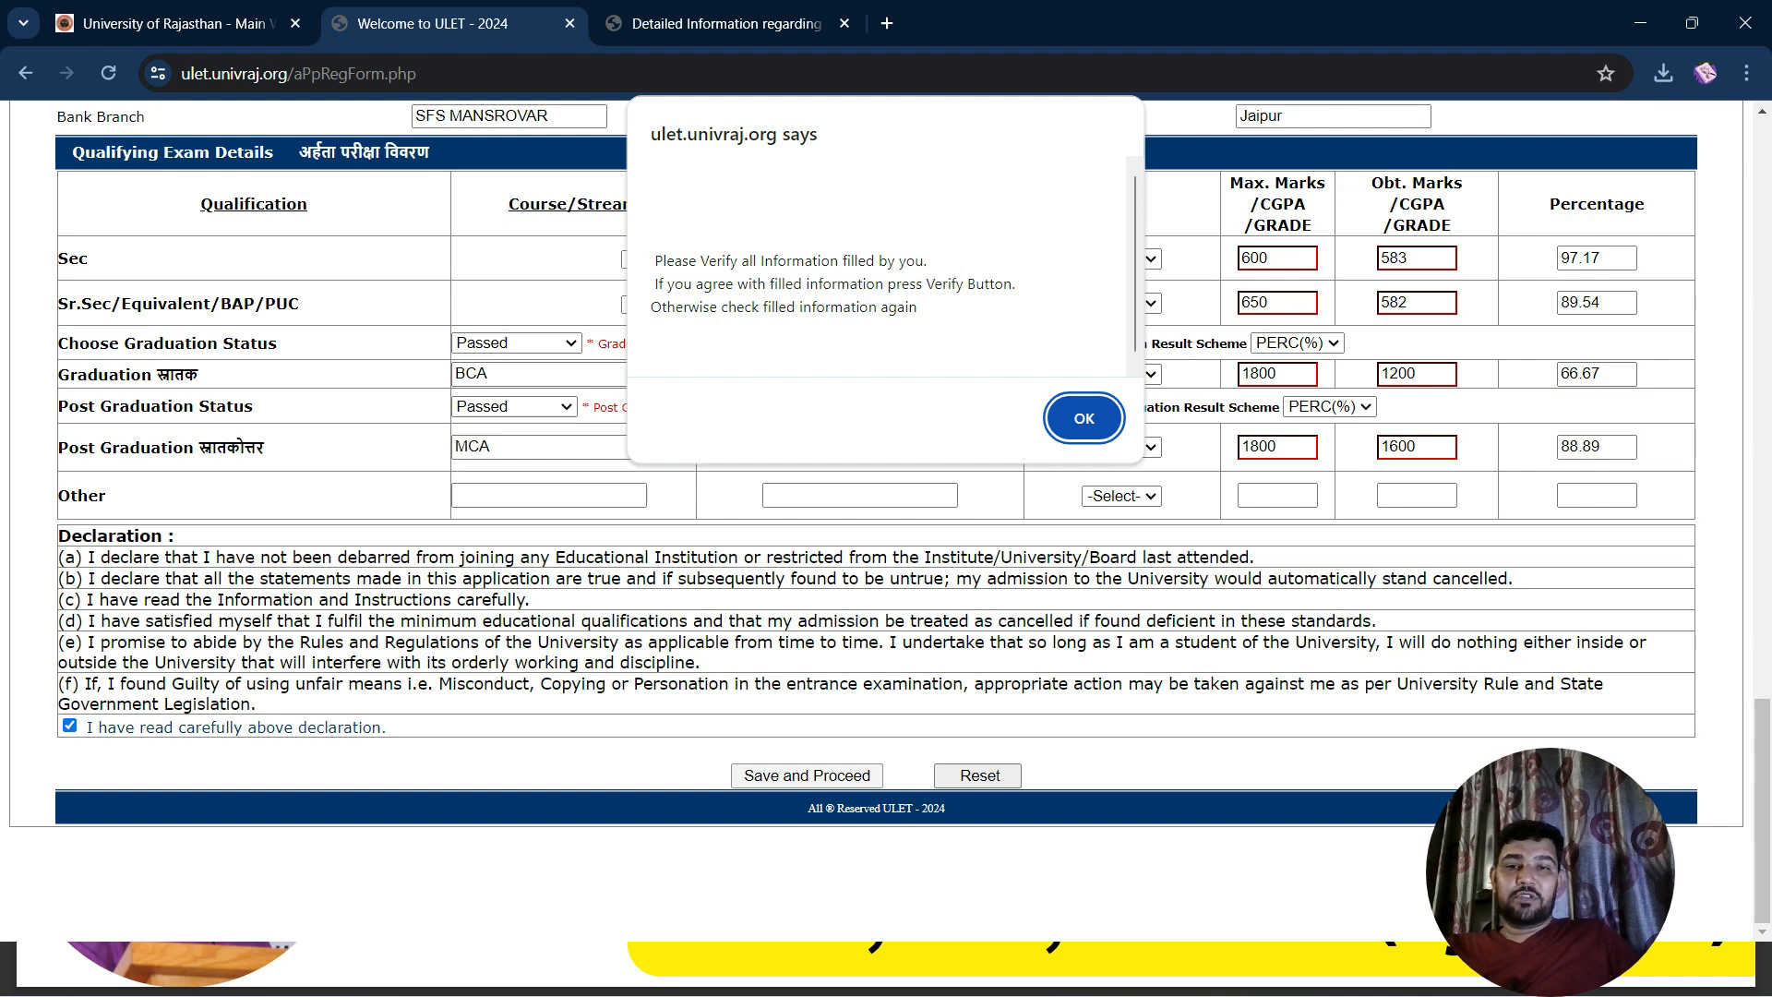
key("Return")
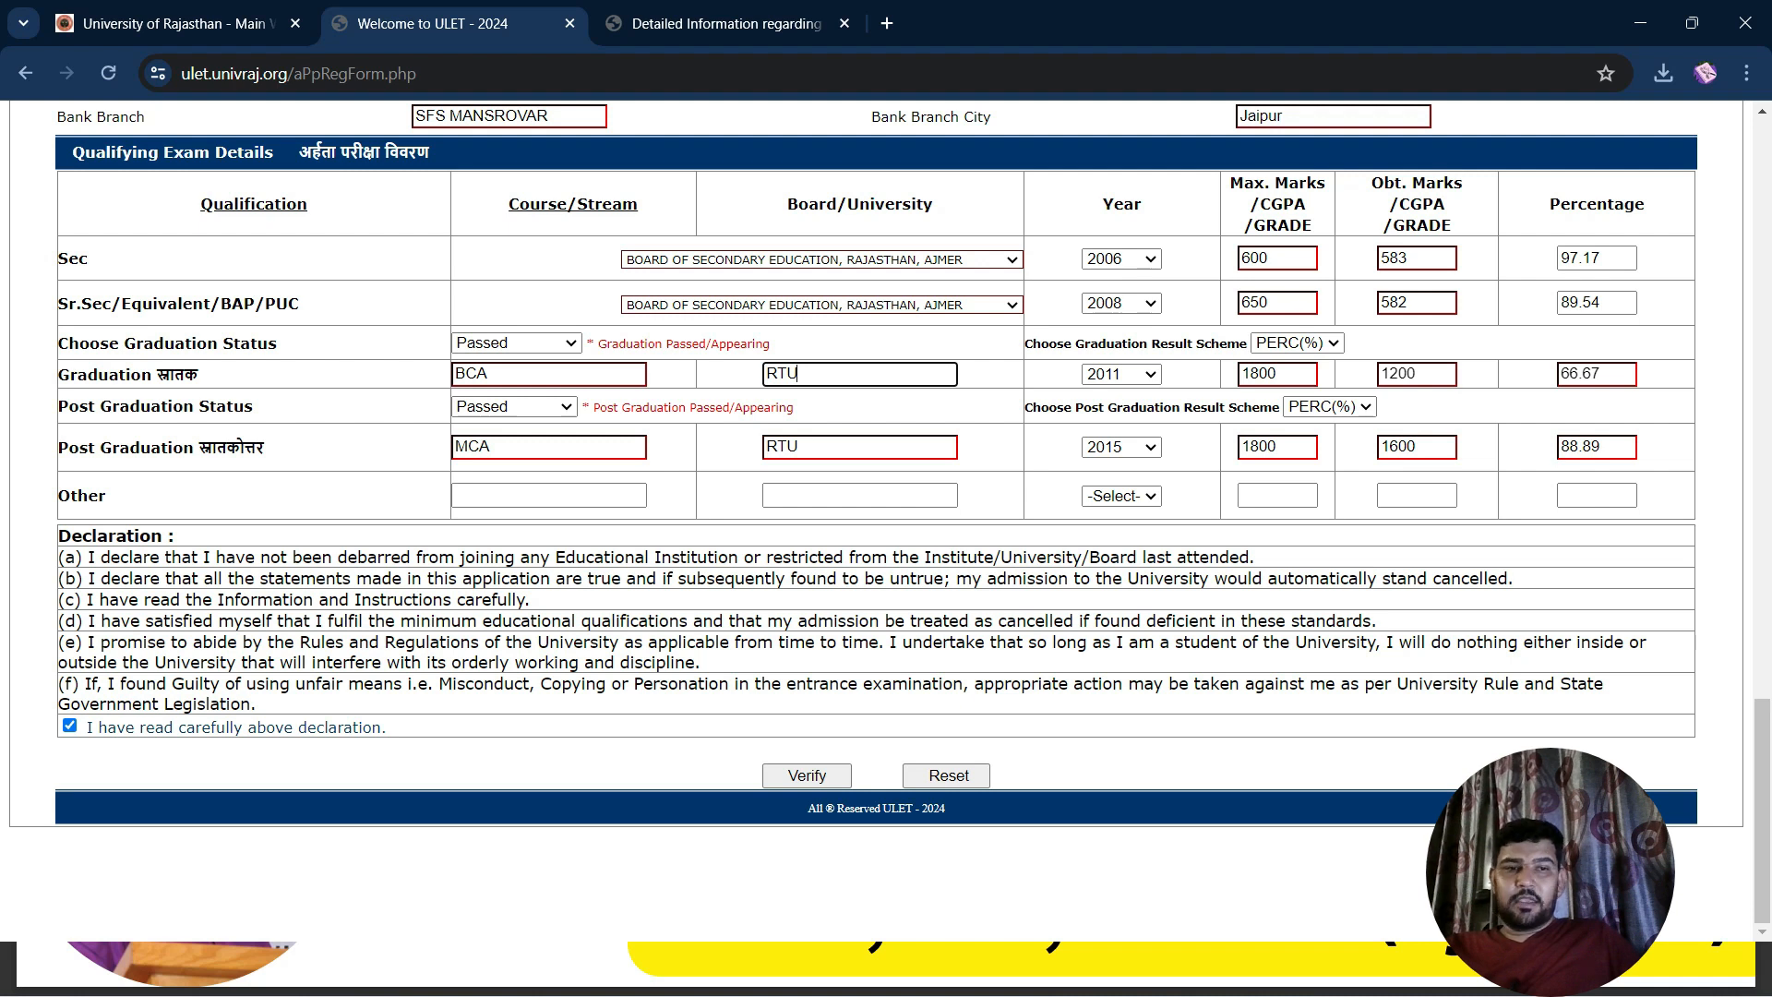
Review all entered details and verify the application form
scroll(886, 517, "up", 5)
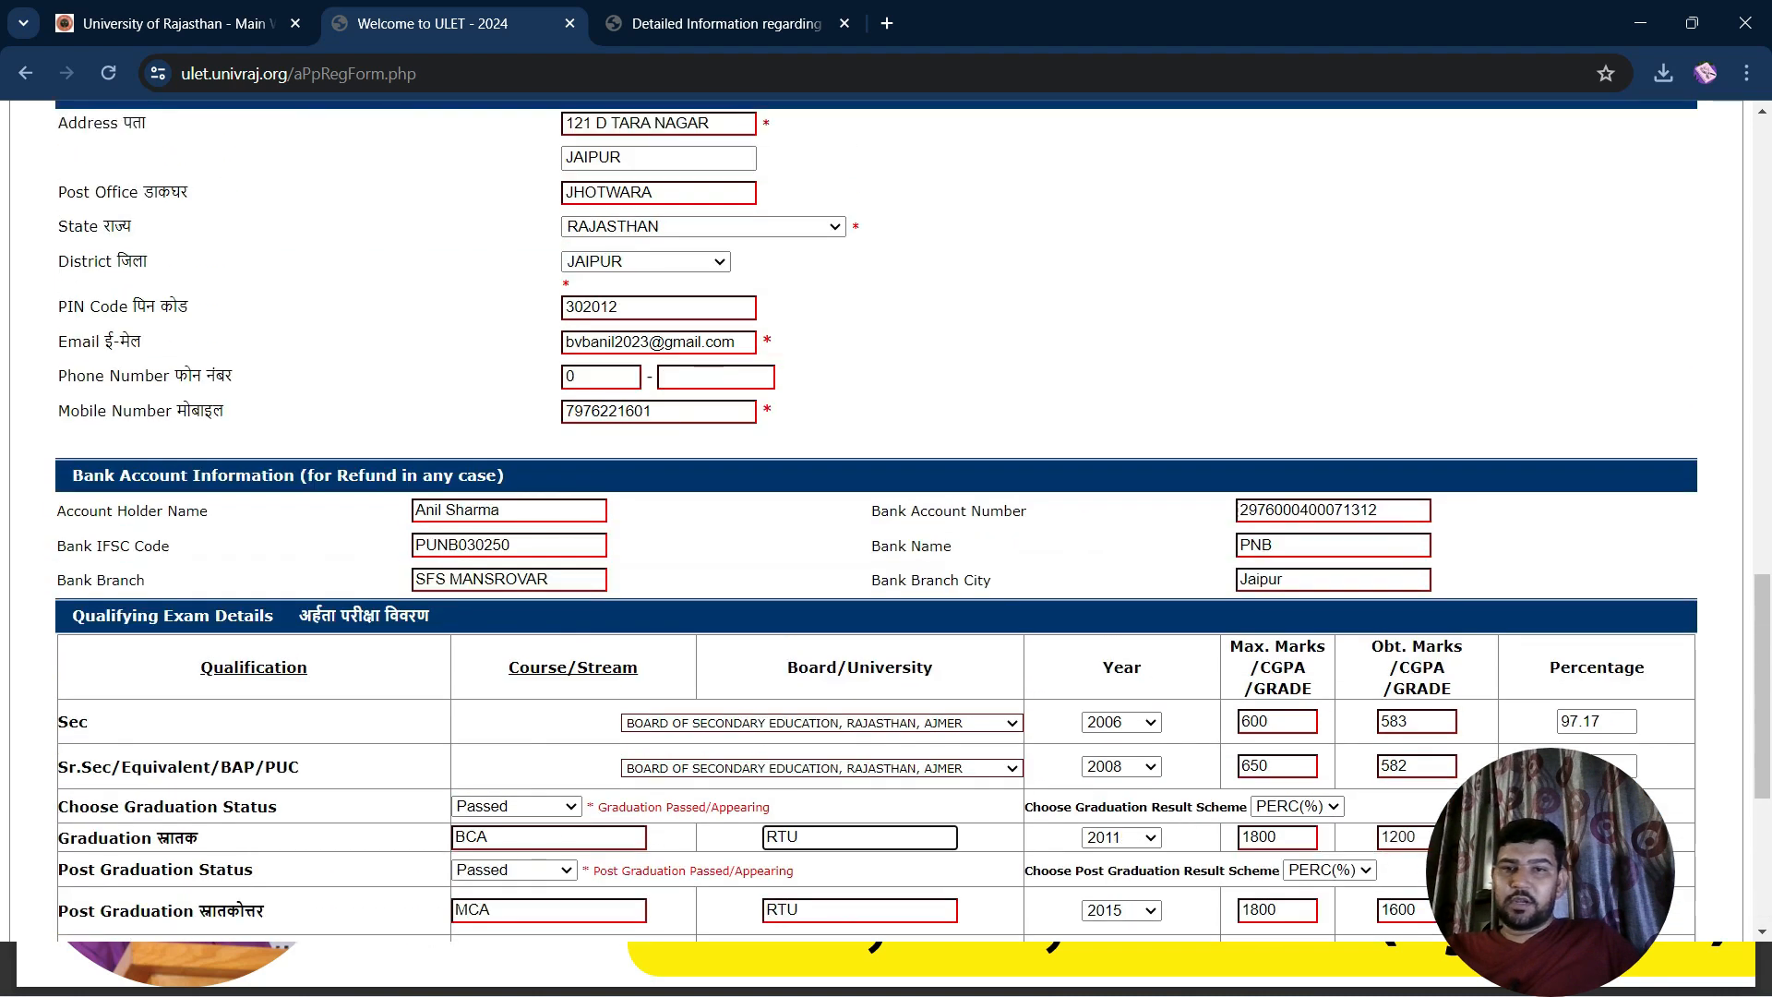
scroll(886, 517, "up", 15)
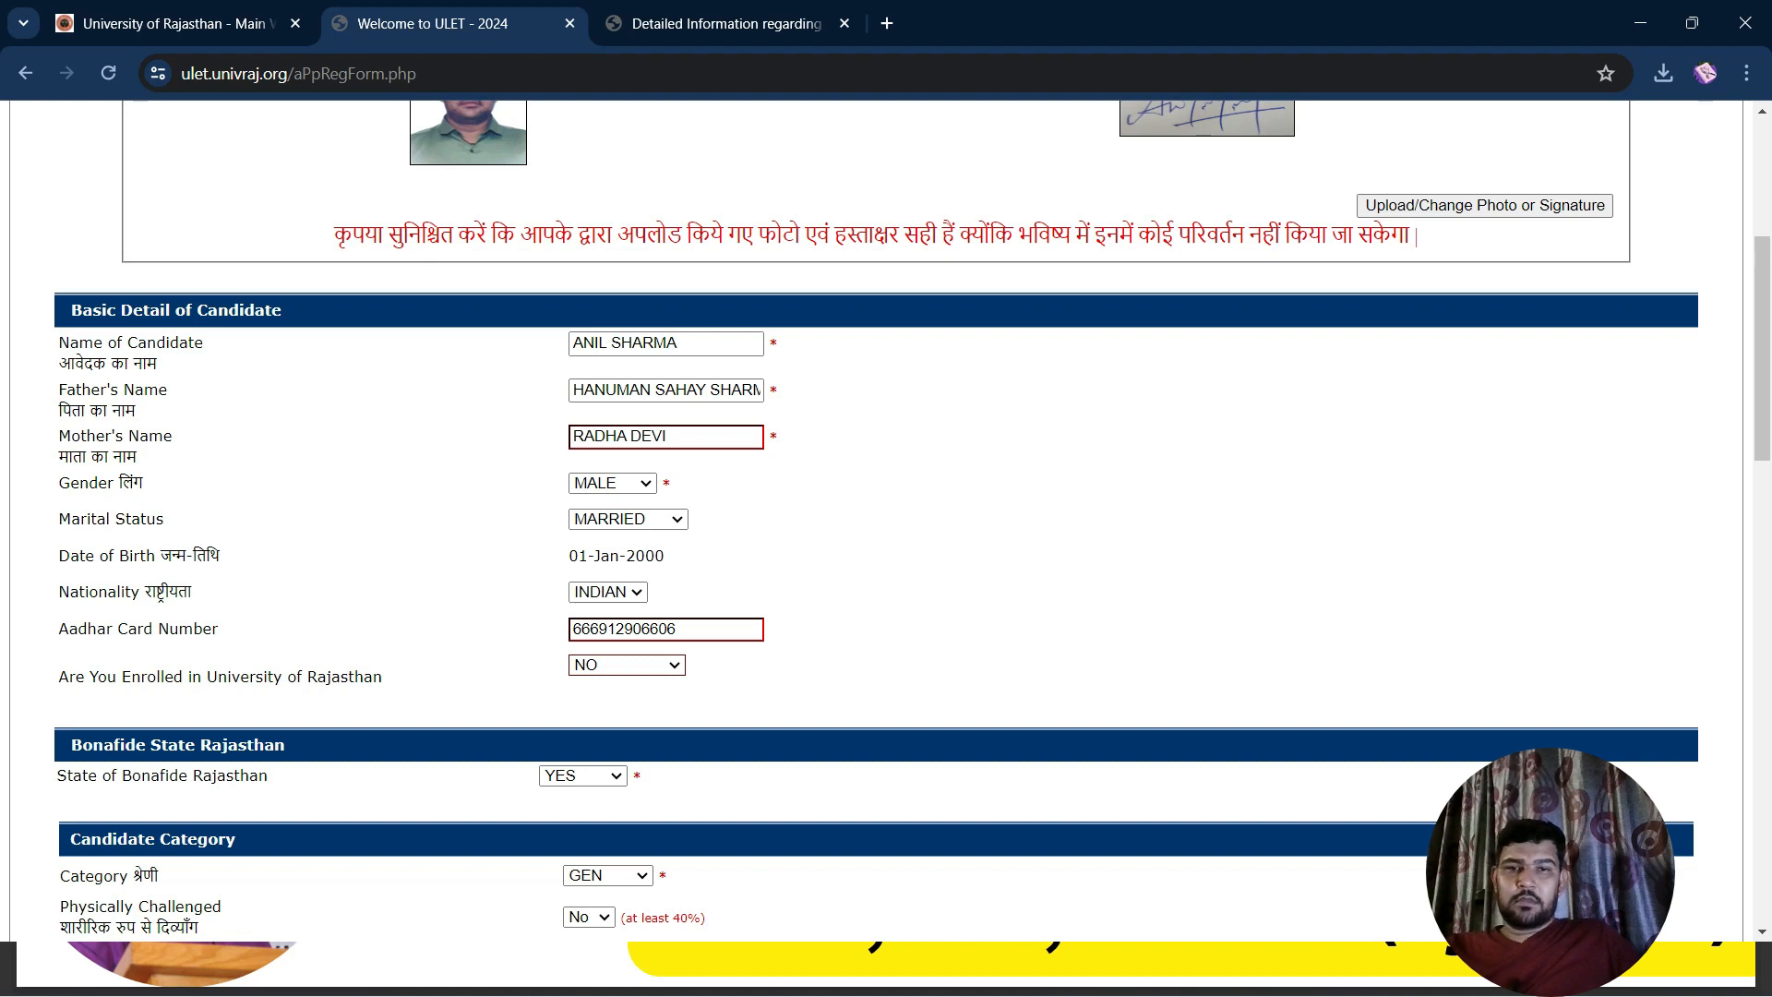
scroll(886, 517, "down", 20)
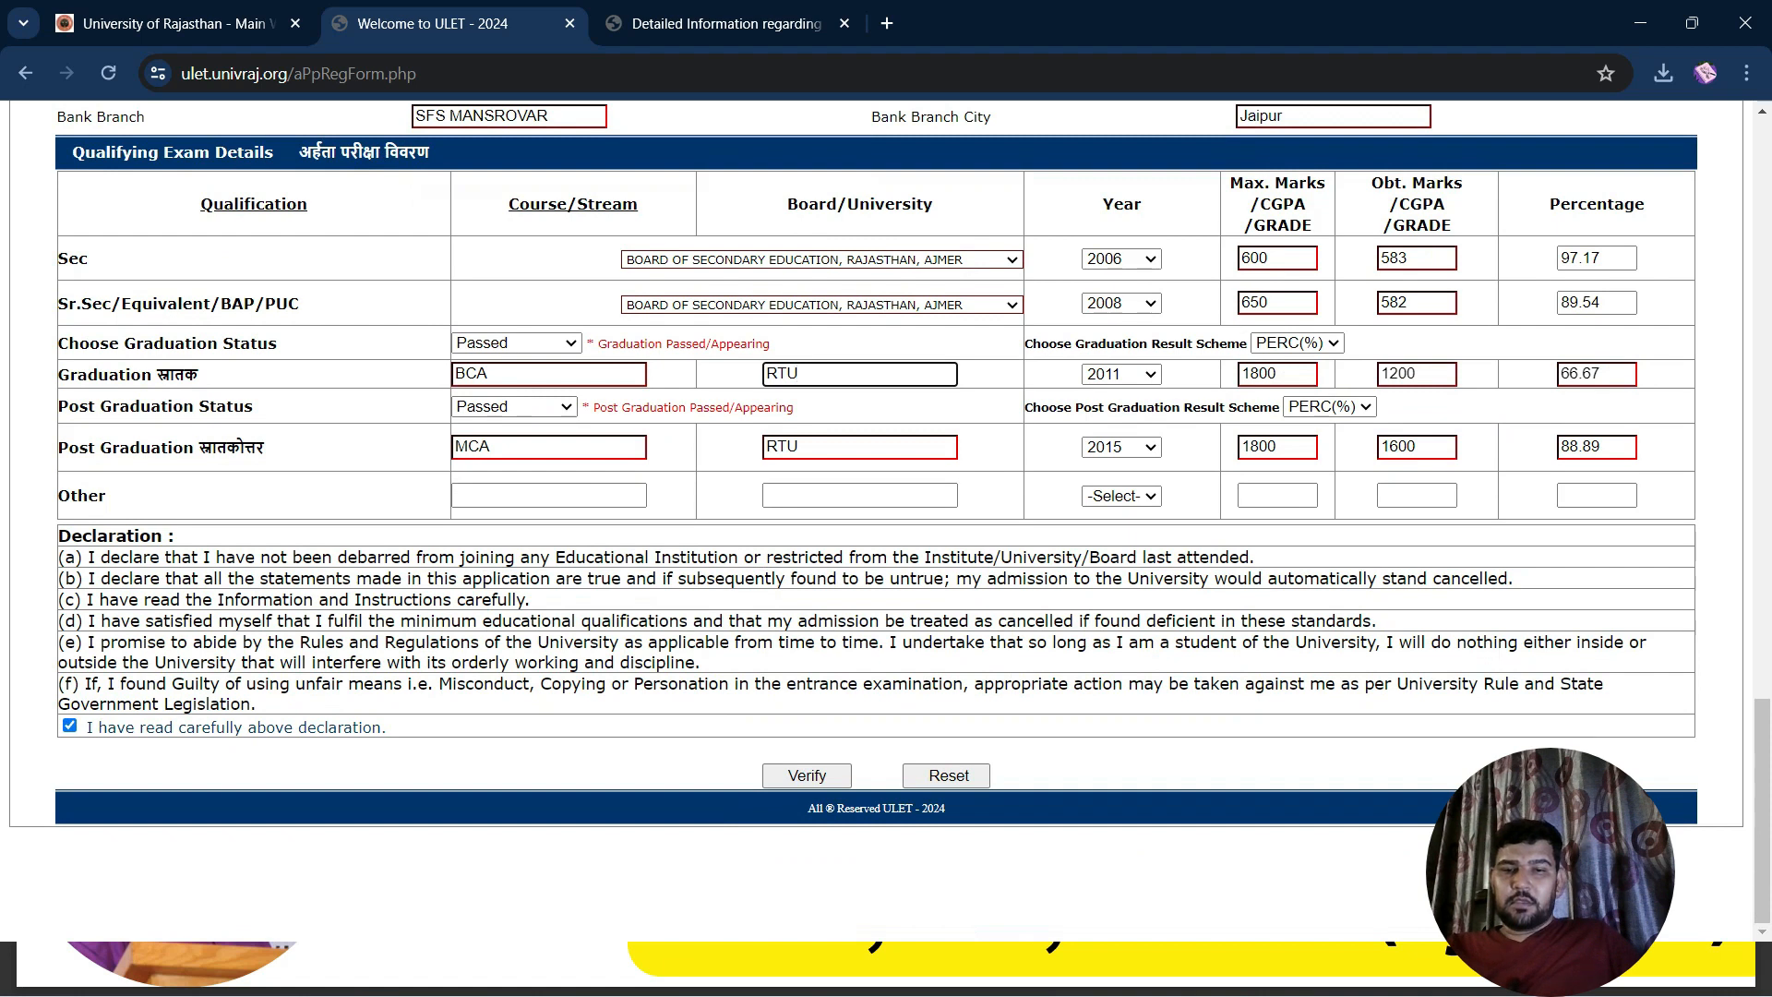
left_click(807, 776)
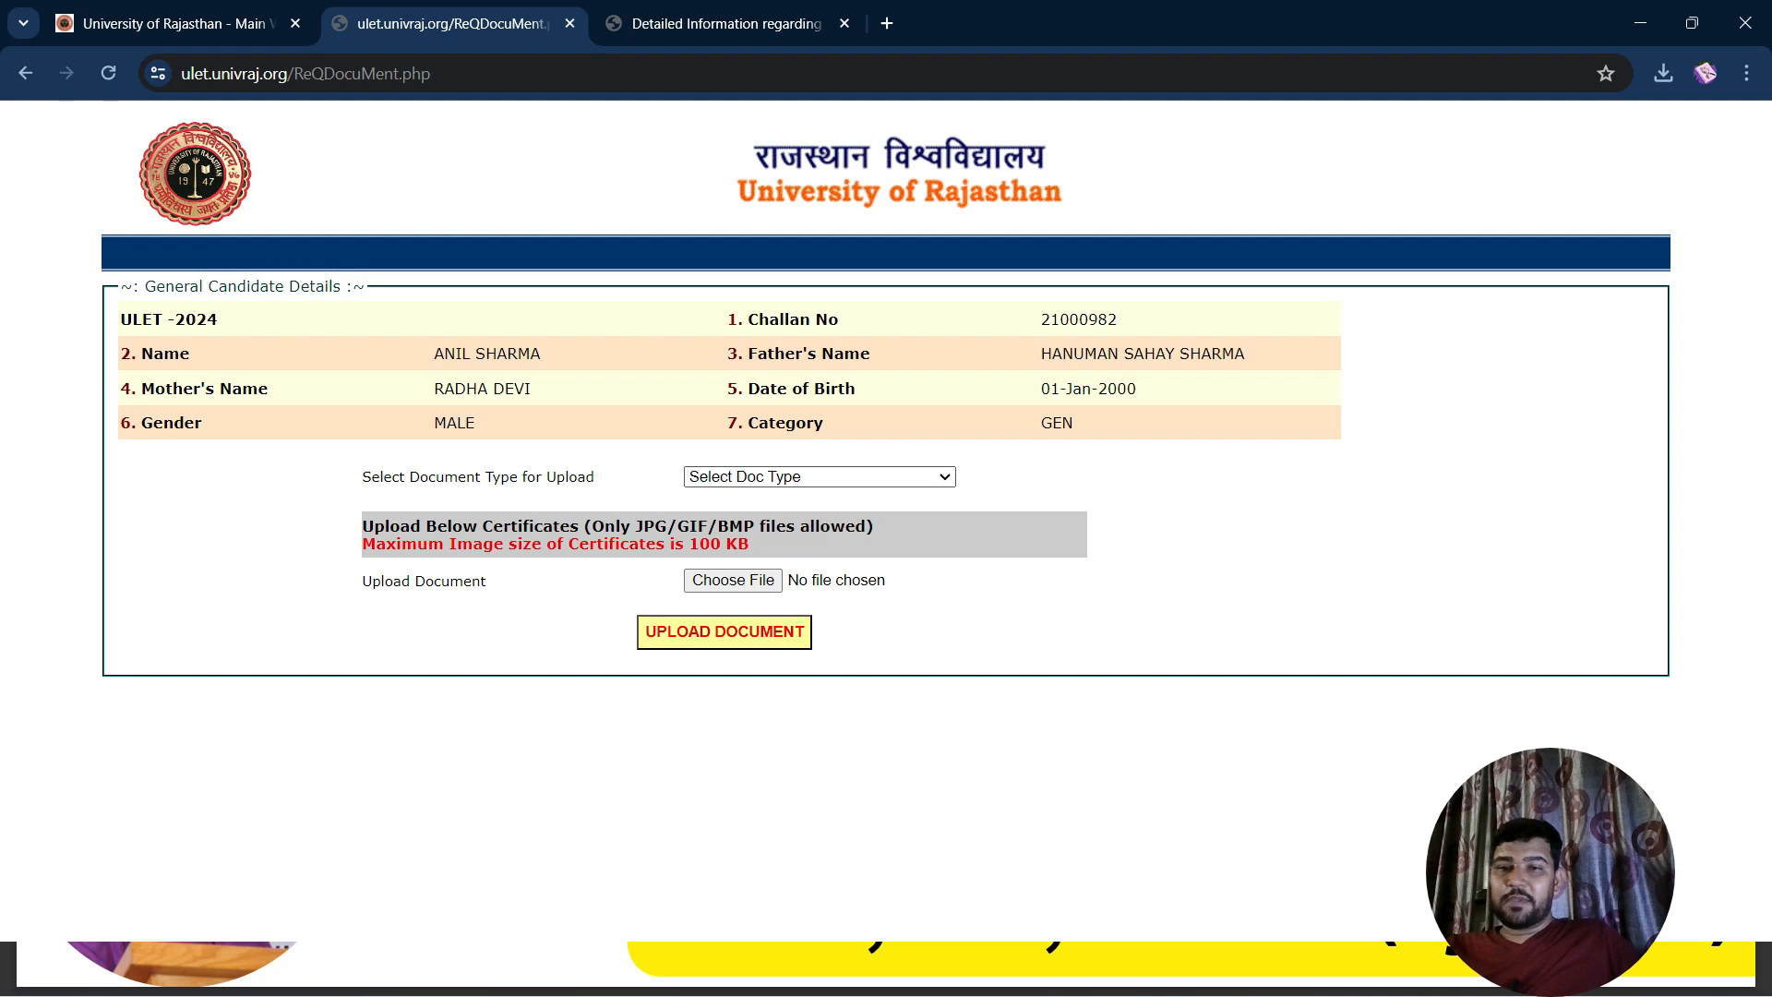
Select Class X marksheet, attach School PIC.pdf from Documents, and attempt the upload
left_click(819, 477)
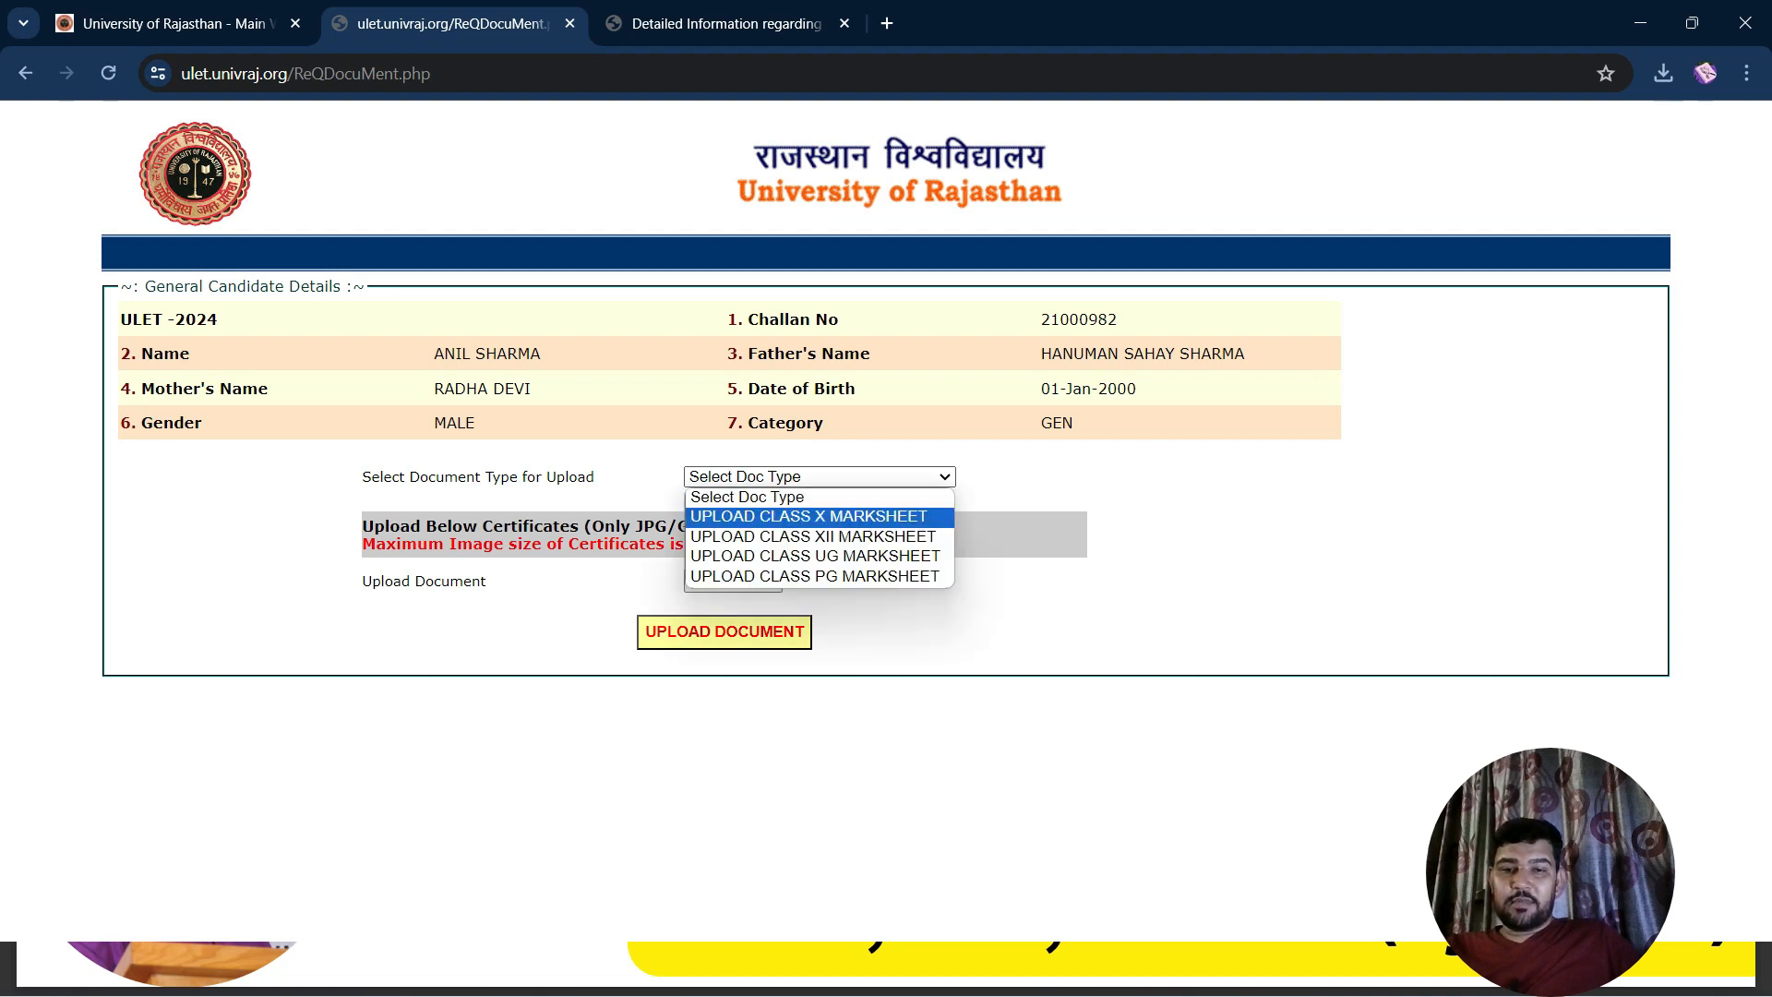
left_click(808, 516)
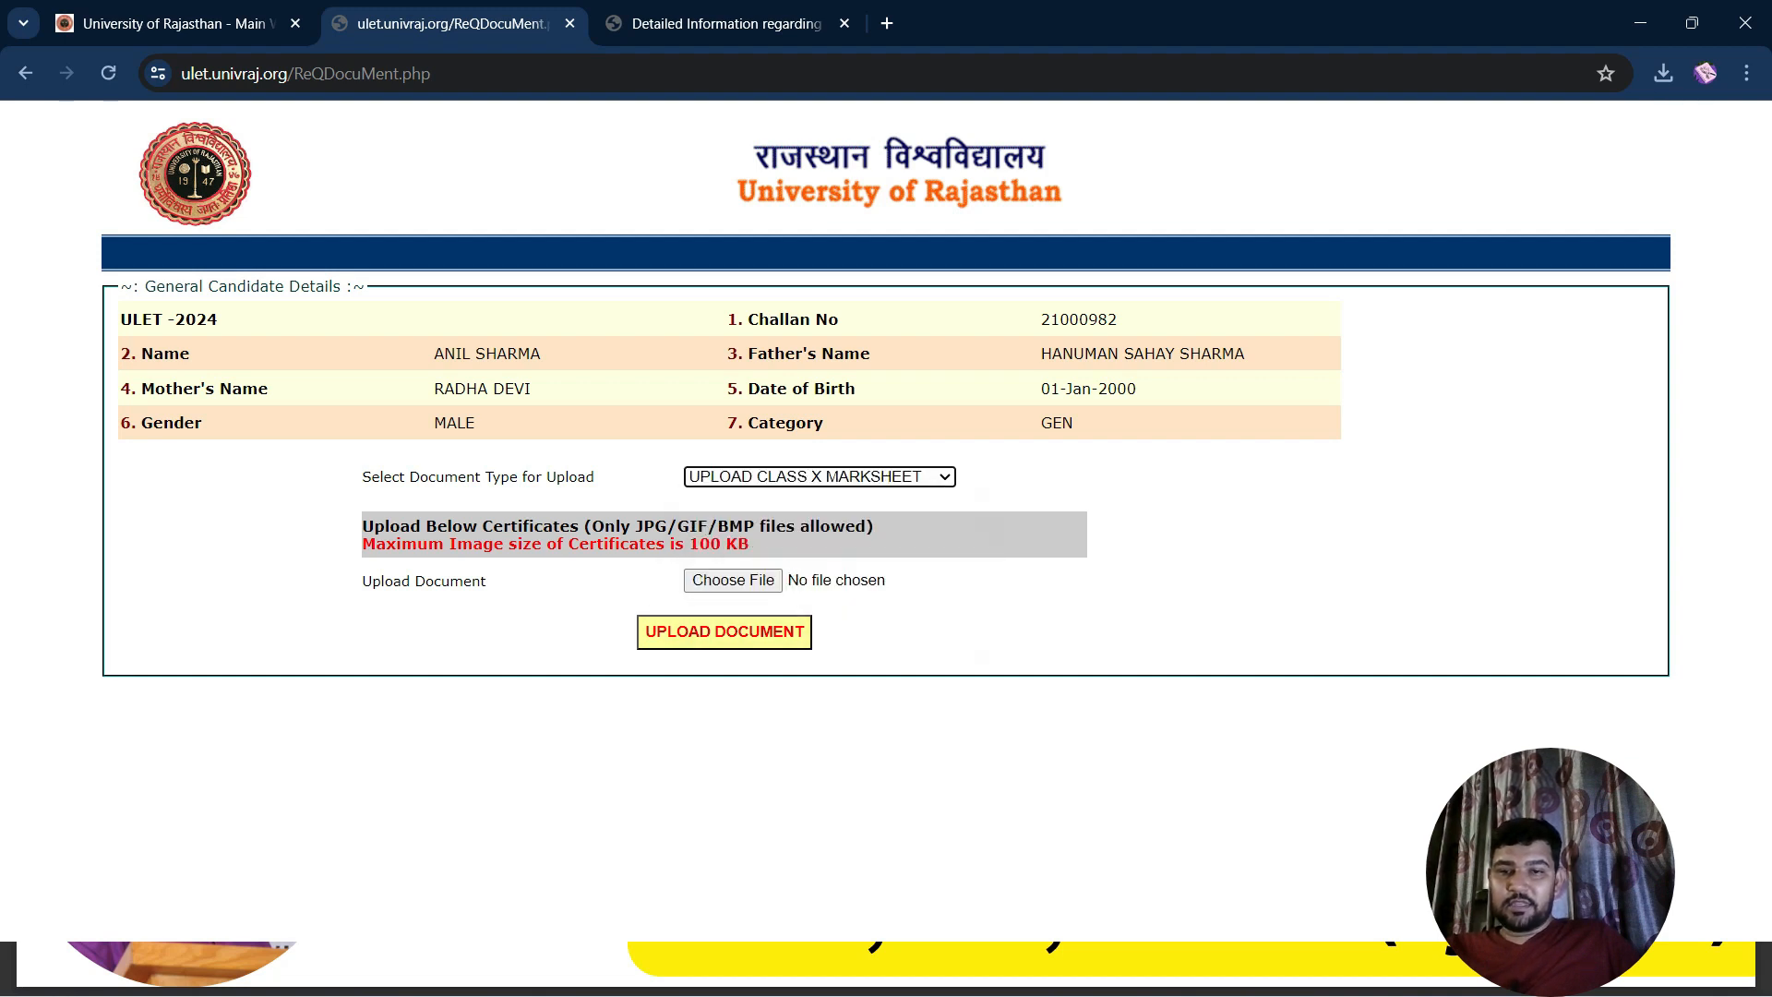
left_click(733, 579)
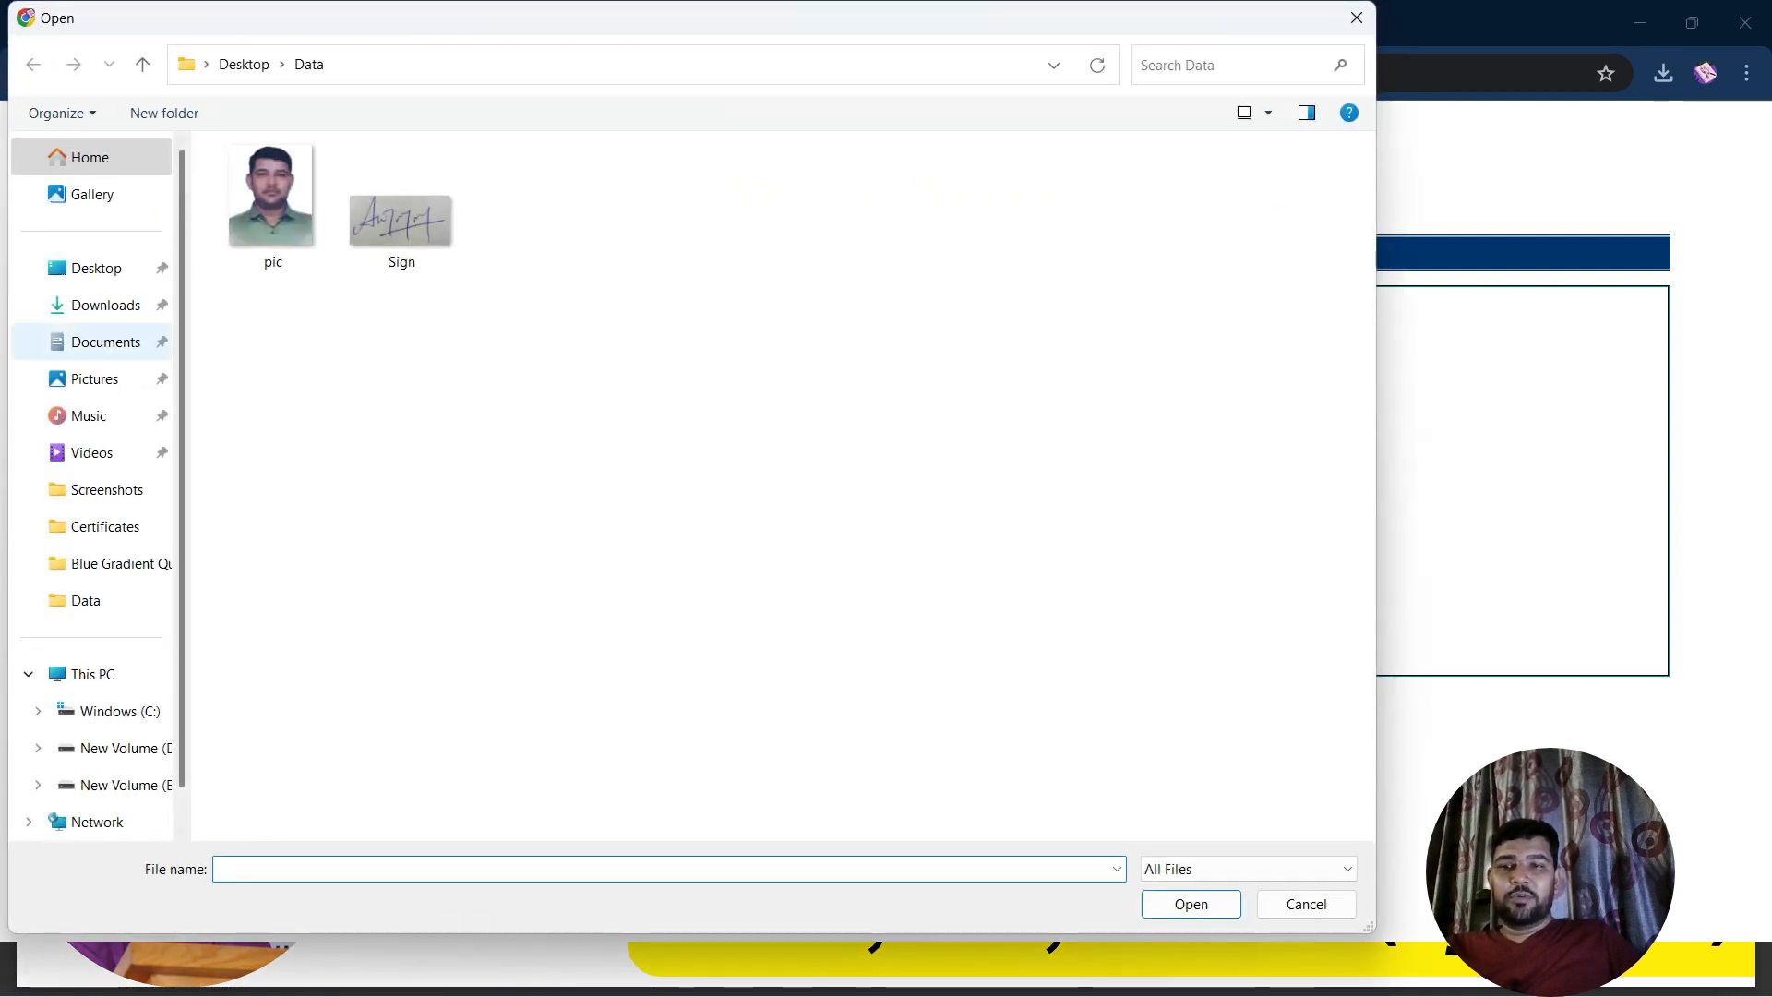
left_click(105, 343)
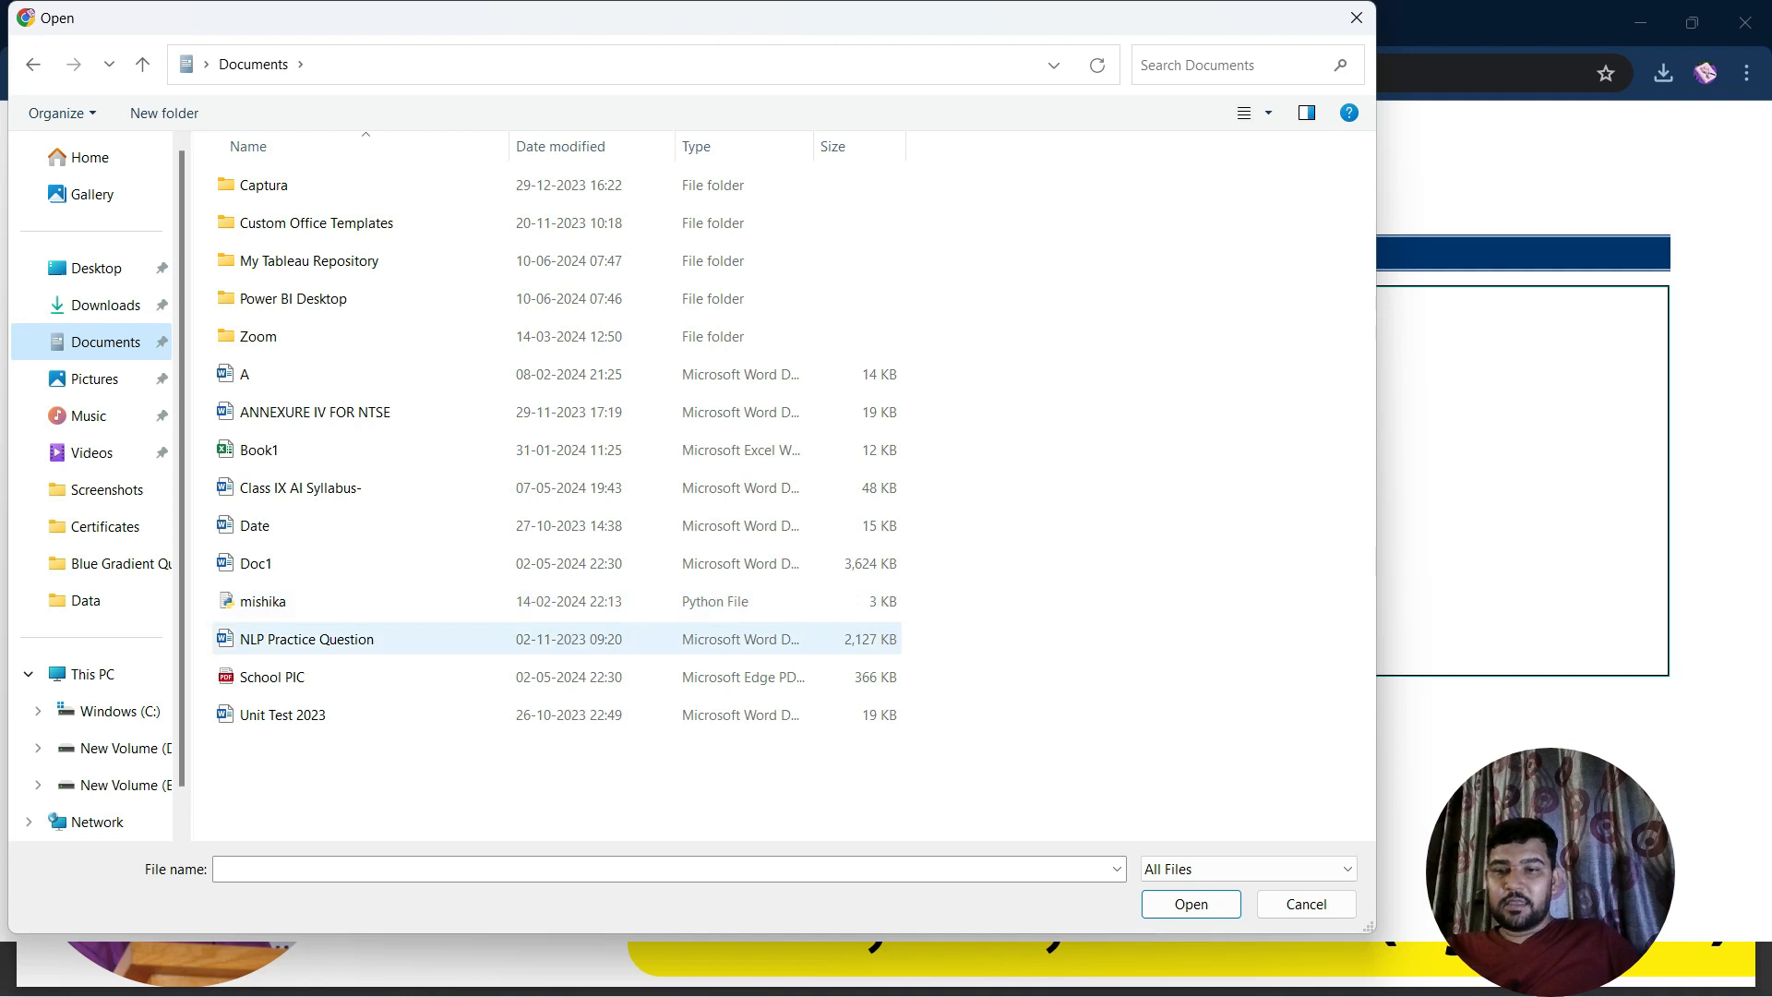
left_click(272, 678)
left_click(1191, 904)
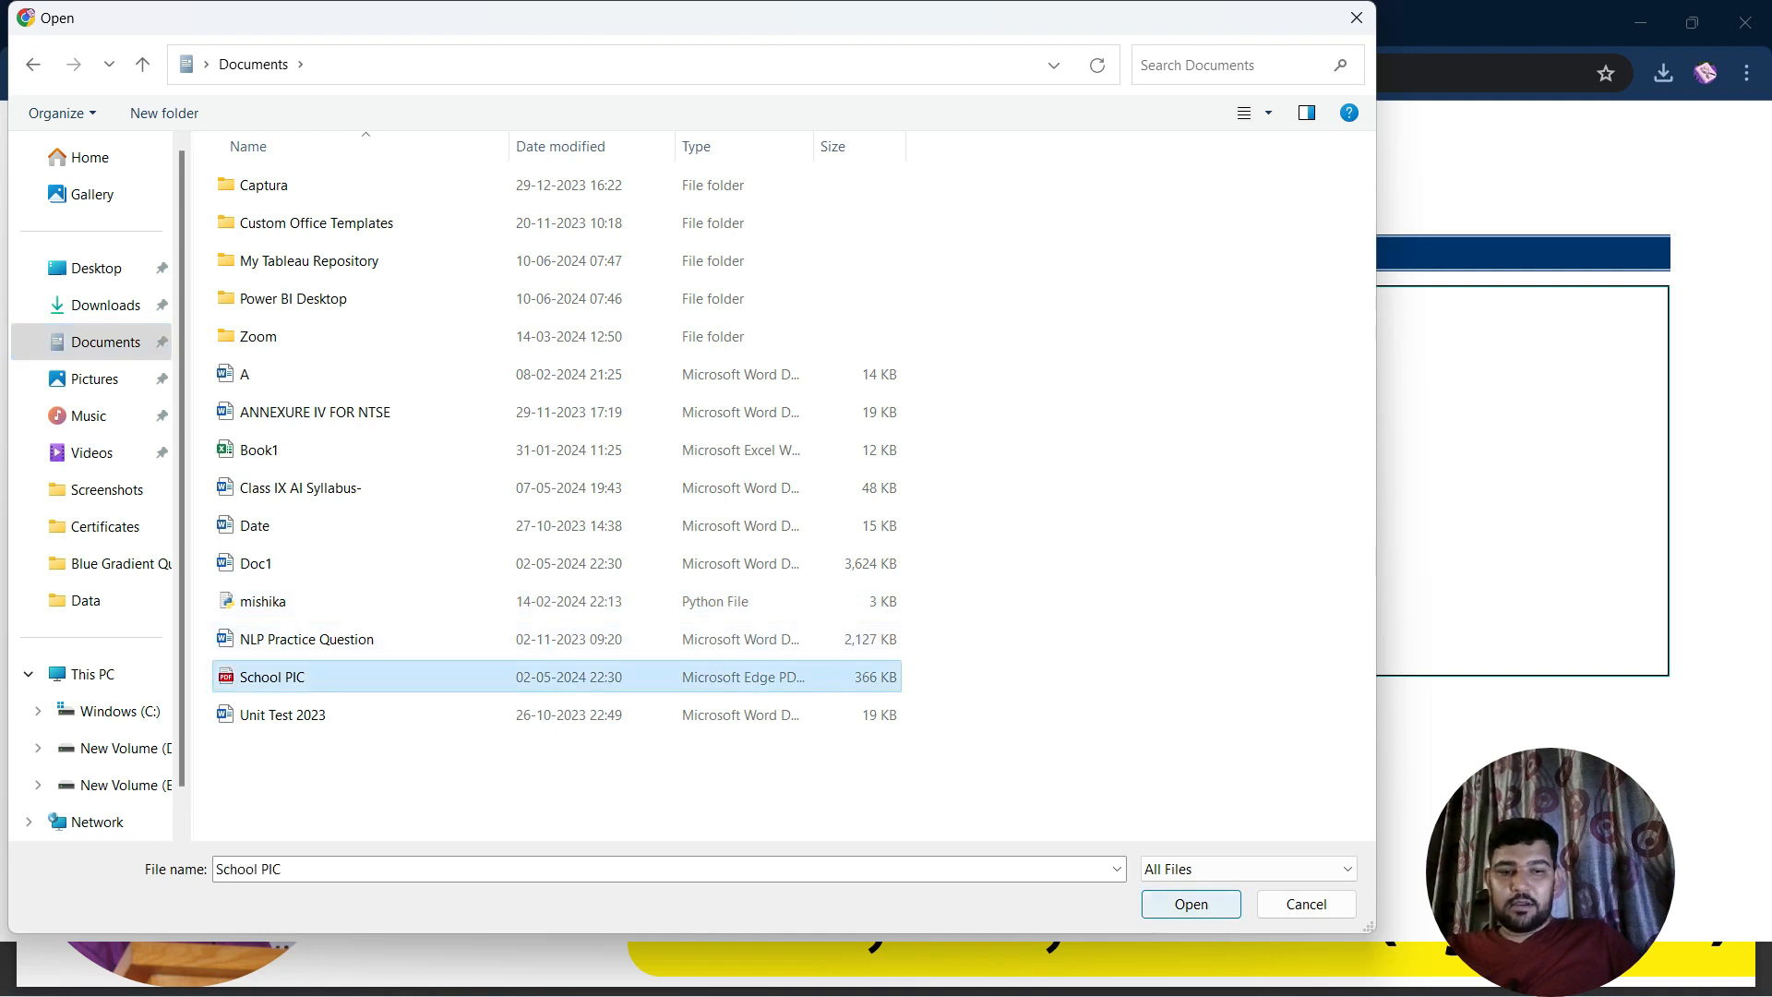
left_click(725, 632)
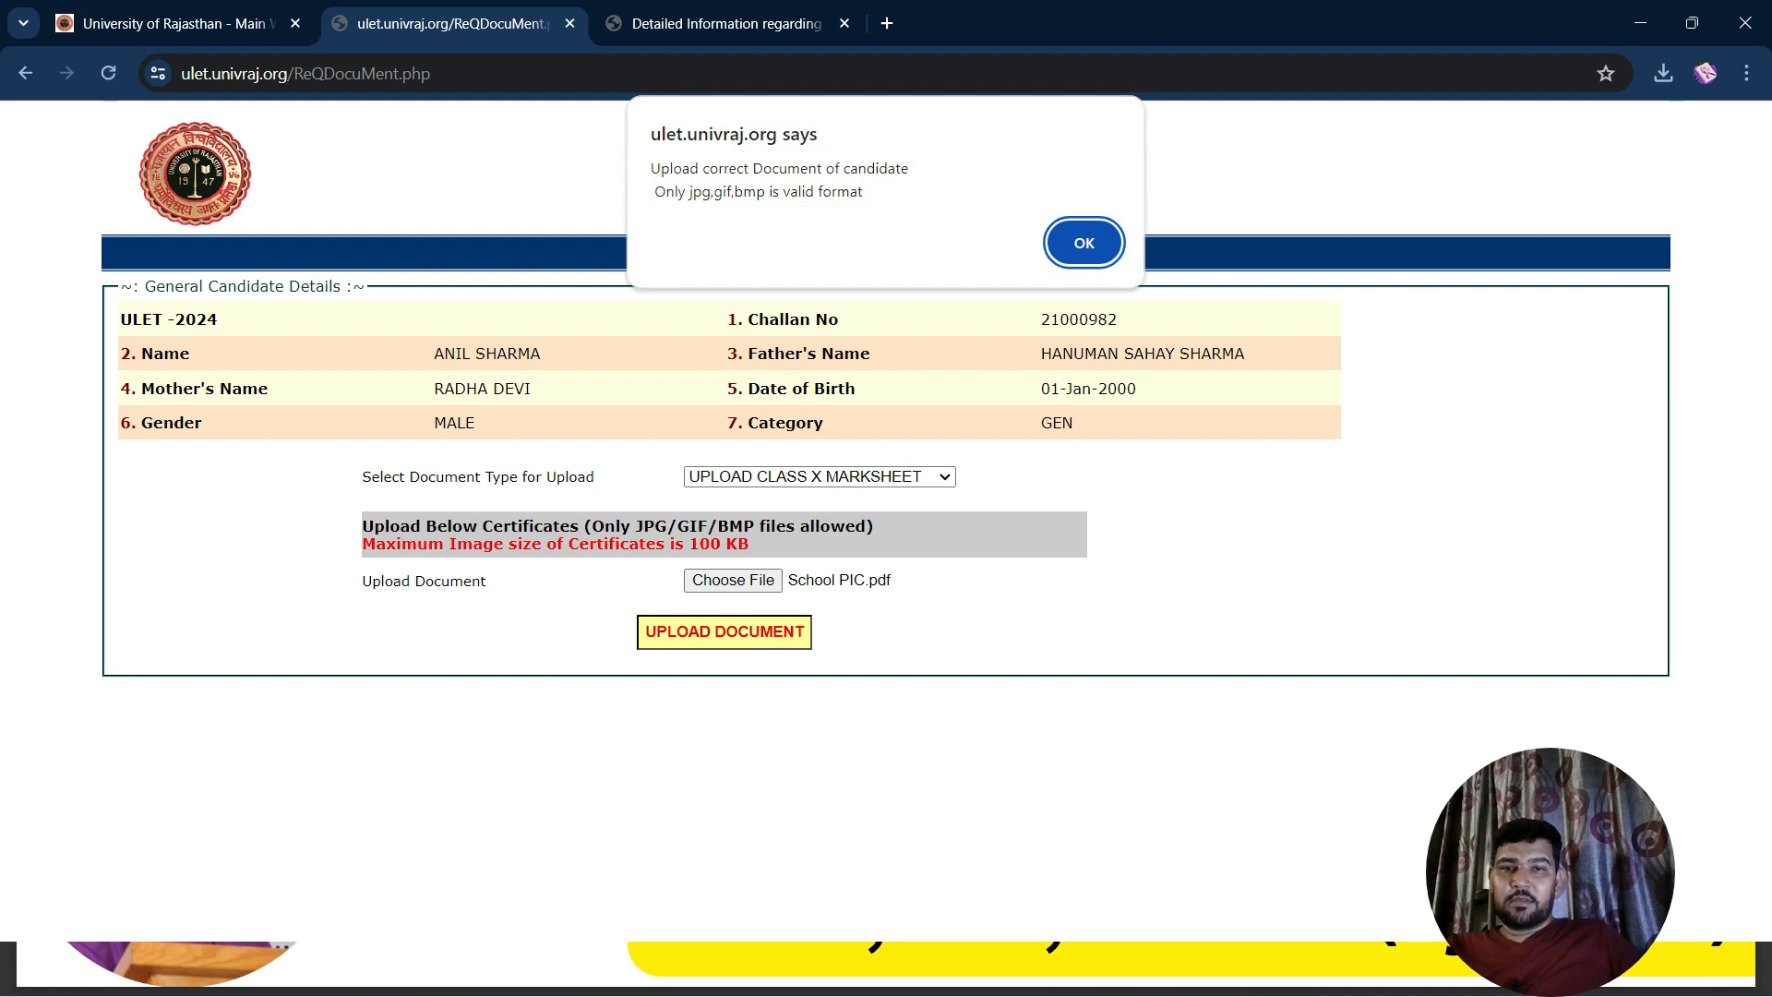
key("Return")
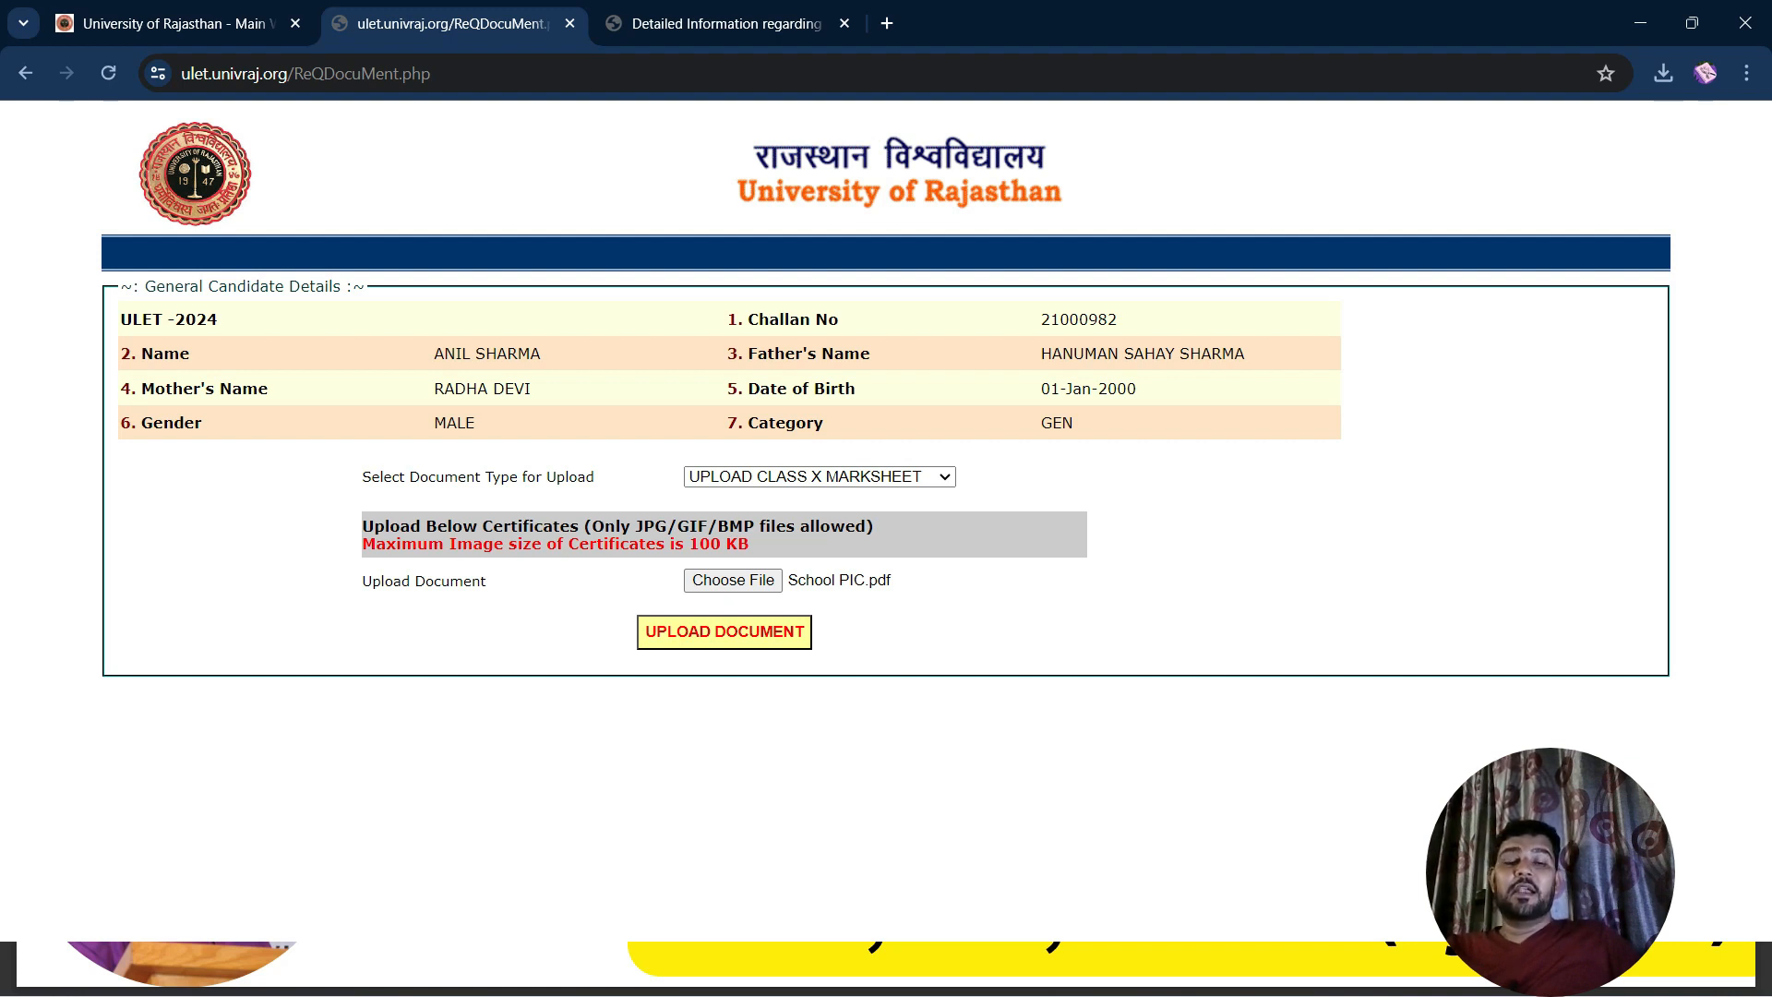
Attach Profile.pdf from Downloads instead, retry the upload, and reconfirm Class X marksheet type
left_click(733, 579)
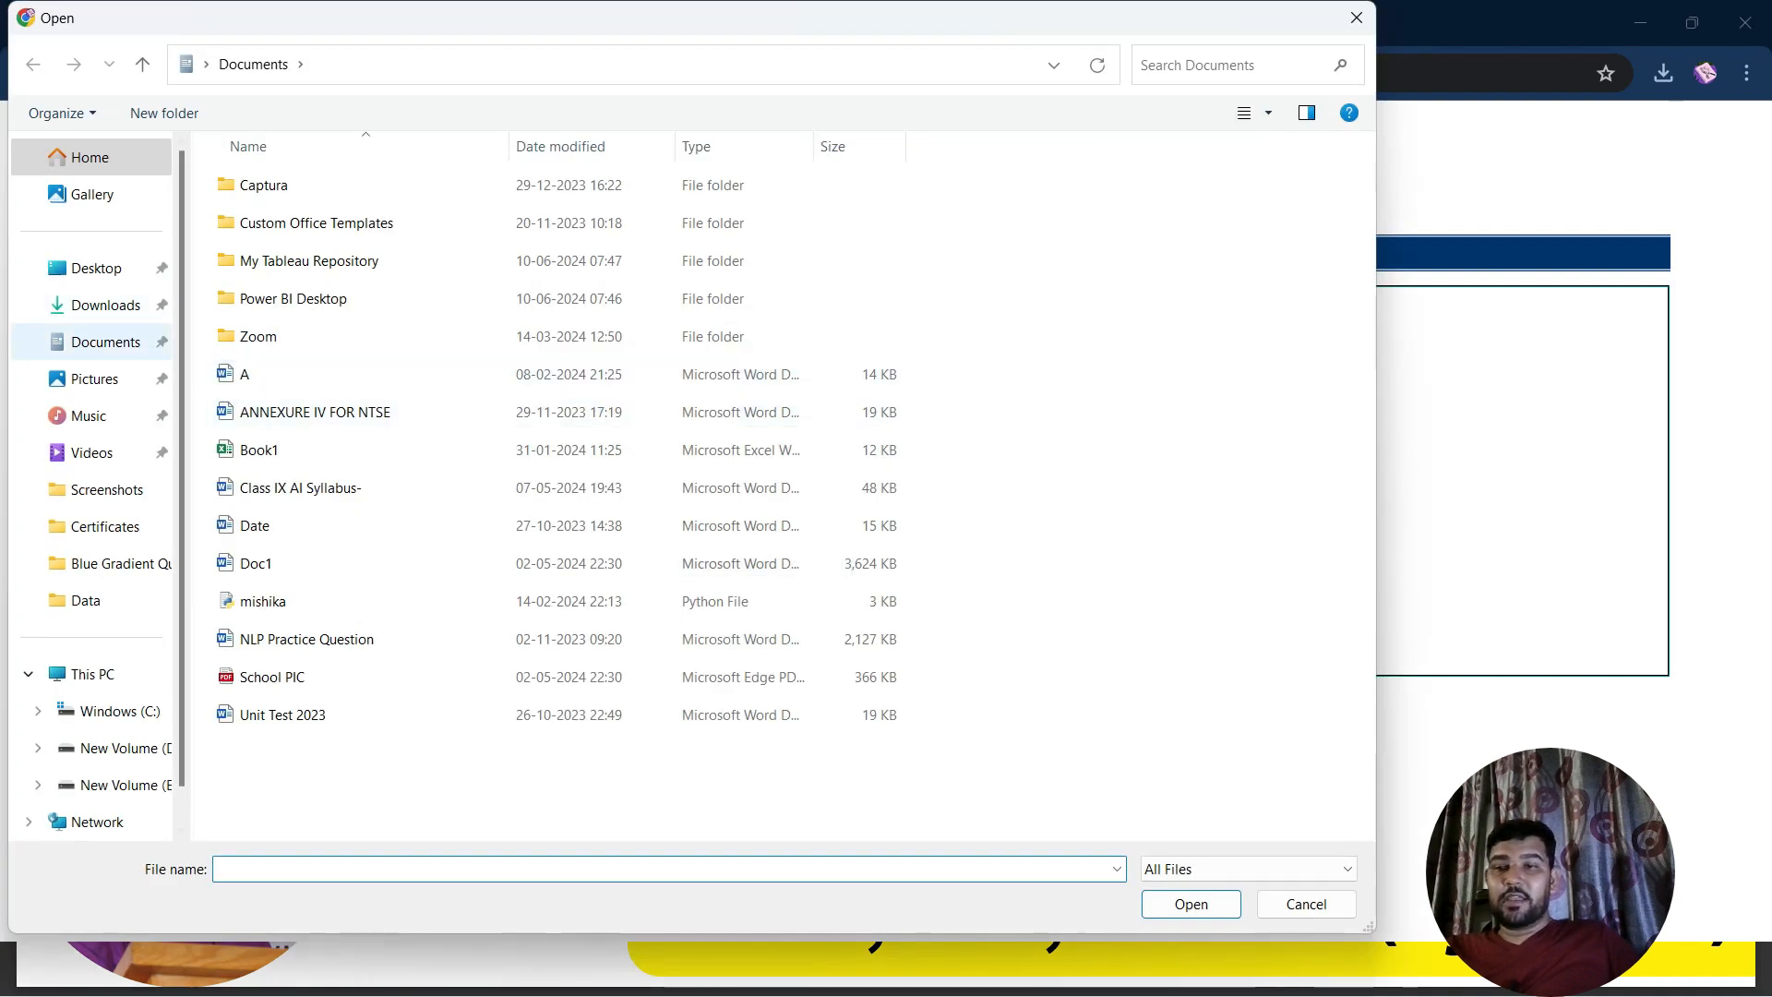
left_click(106, 304)
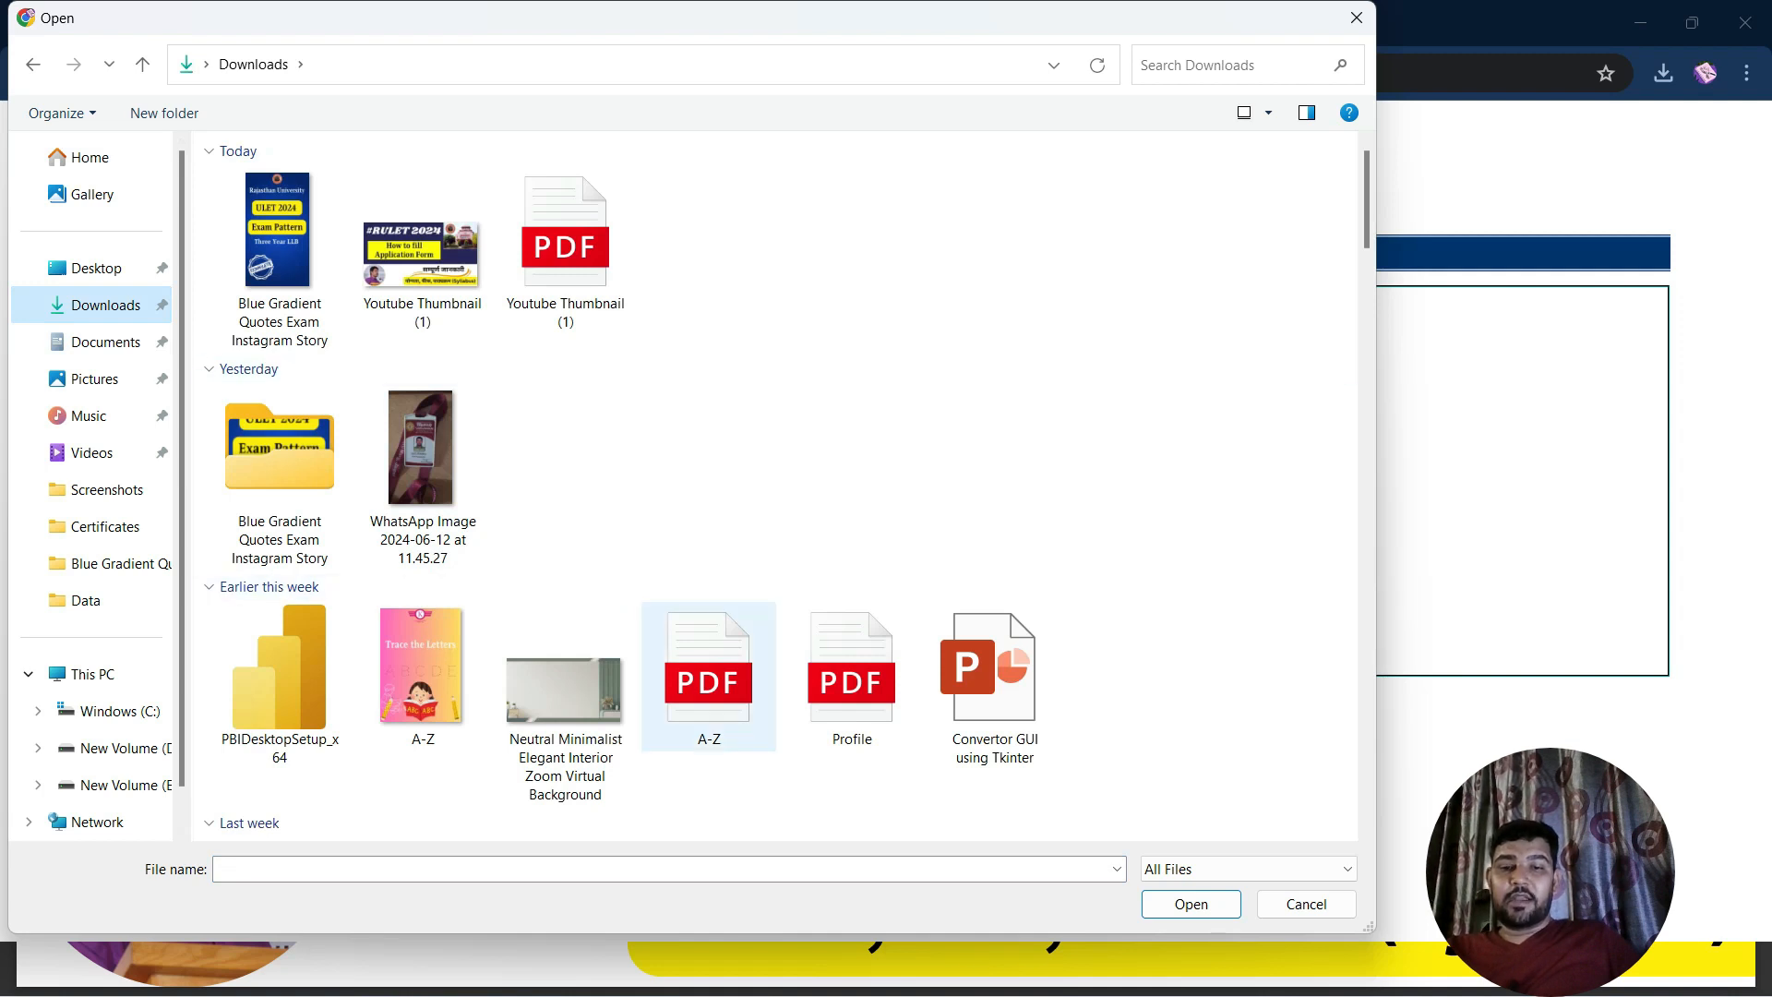
left_click(851, 674)
key("Return")
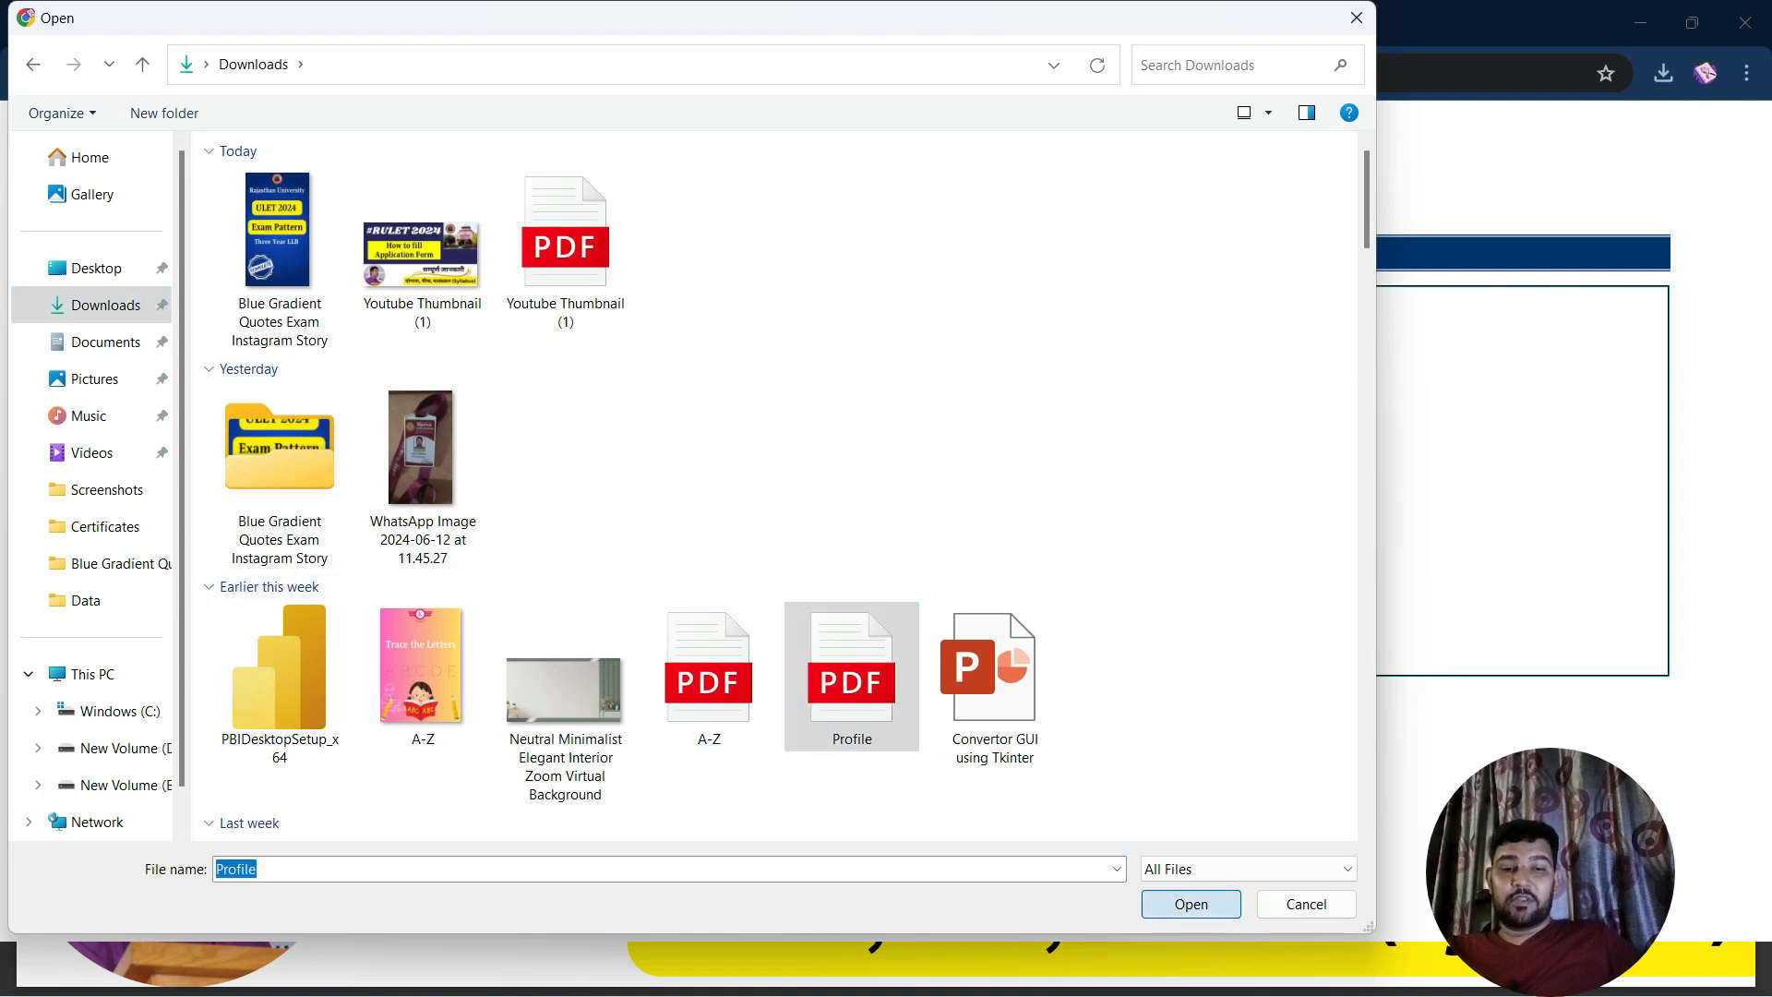
left_click(724, 632)
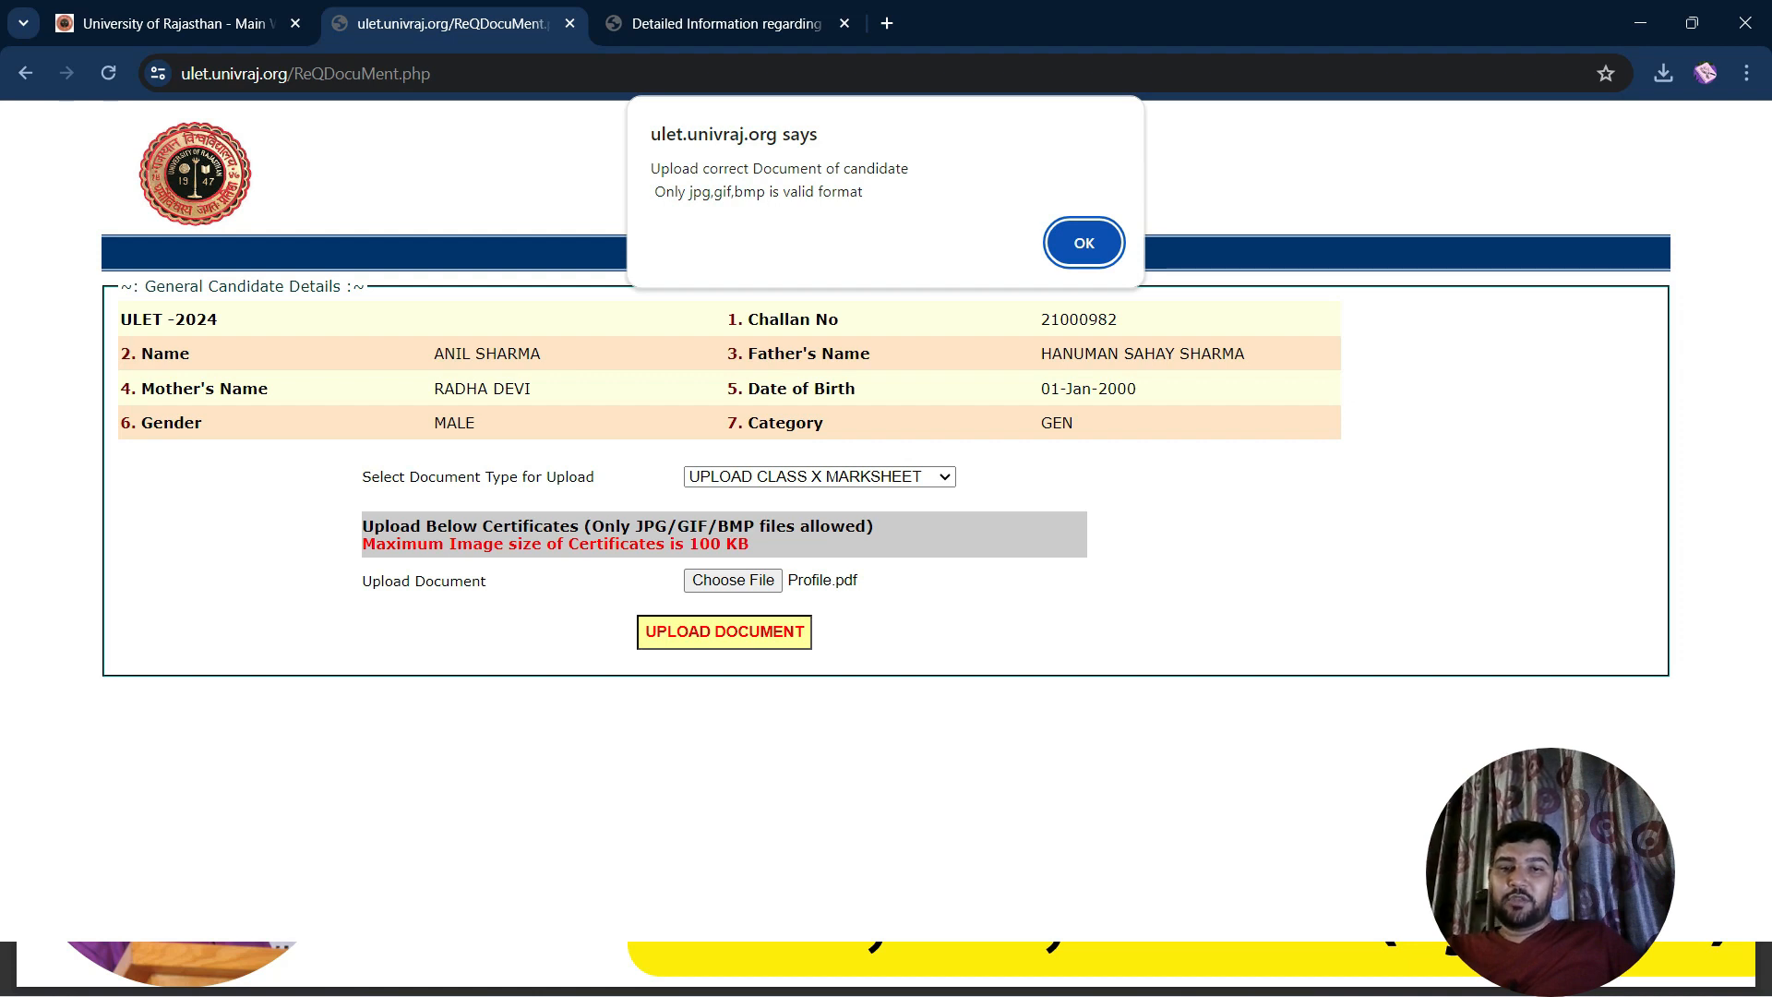
key("Return")
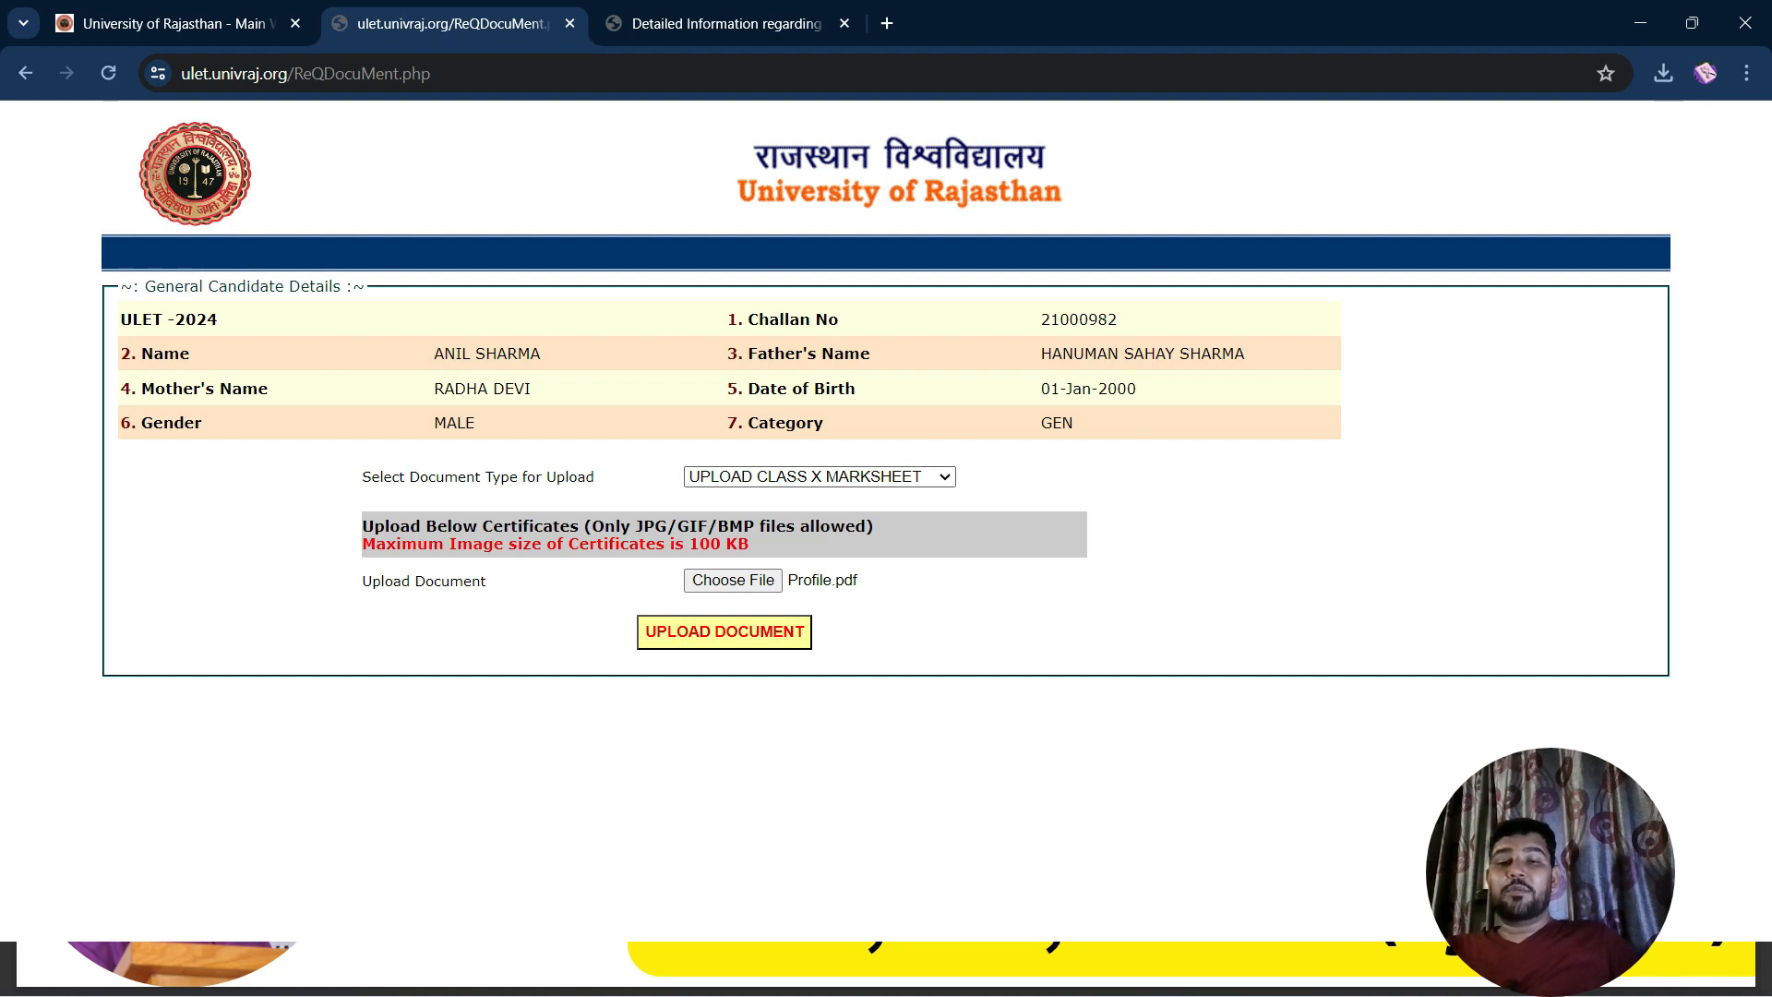
left_click(820, 478)
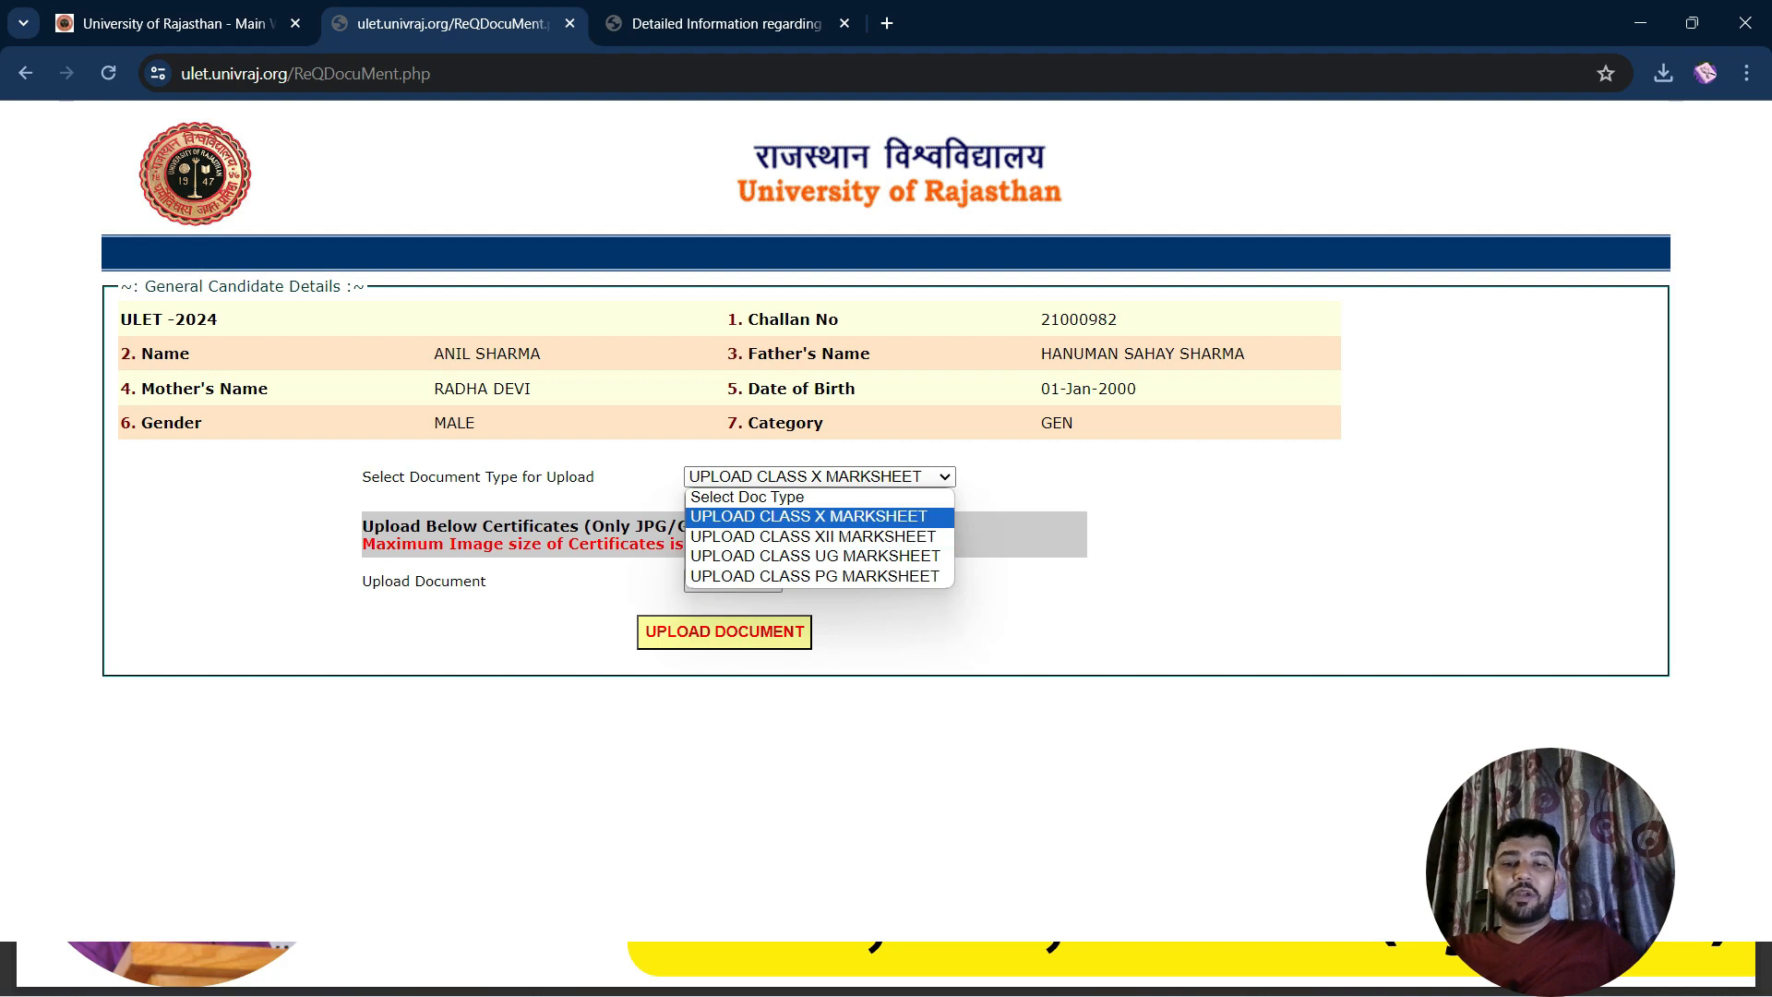
left_click(810, 517)
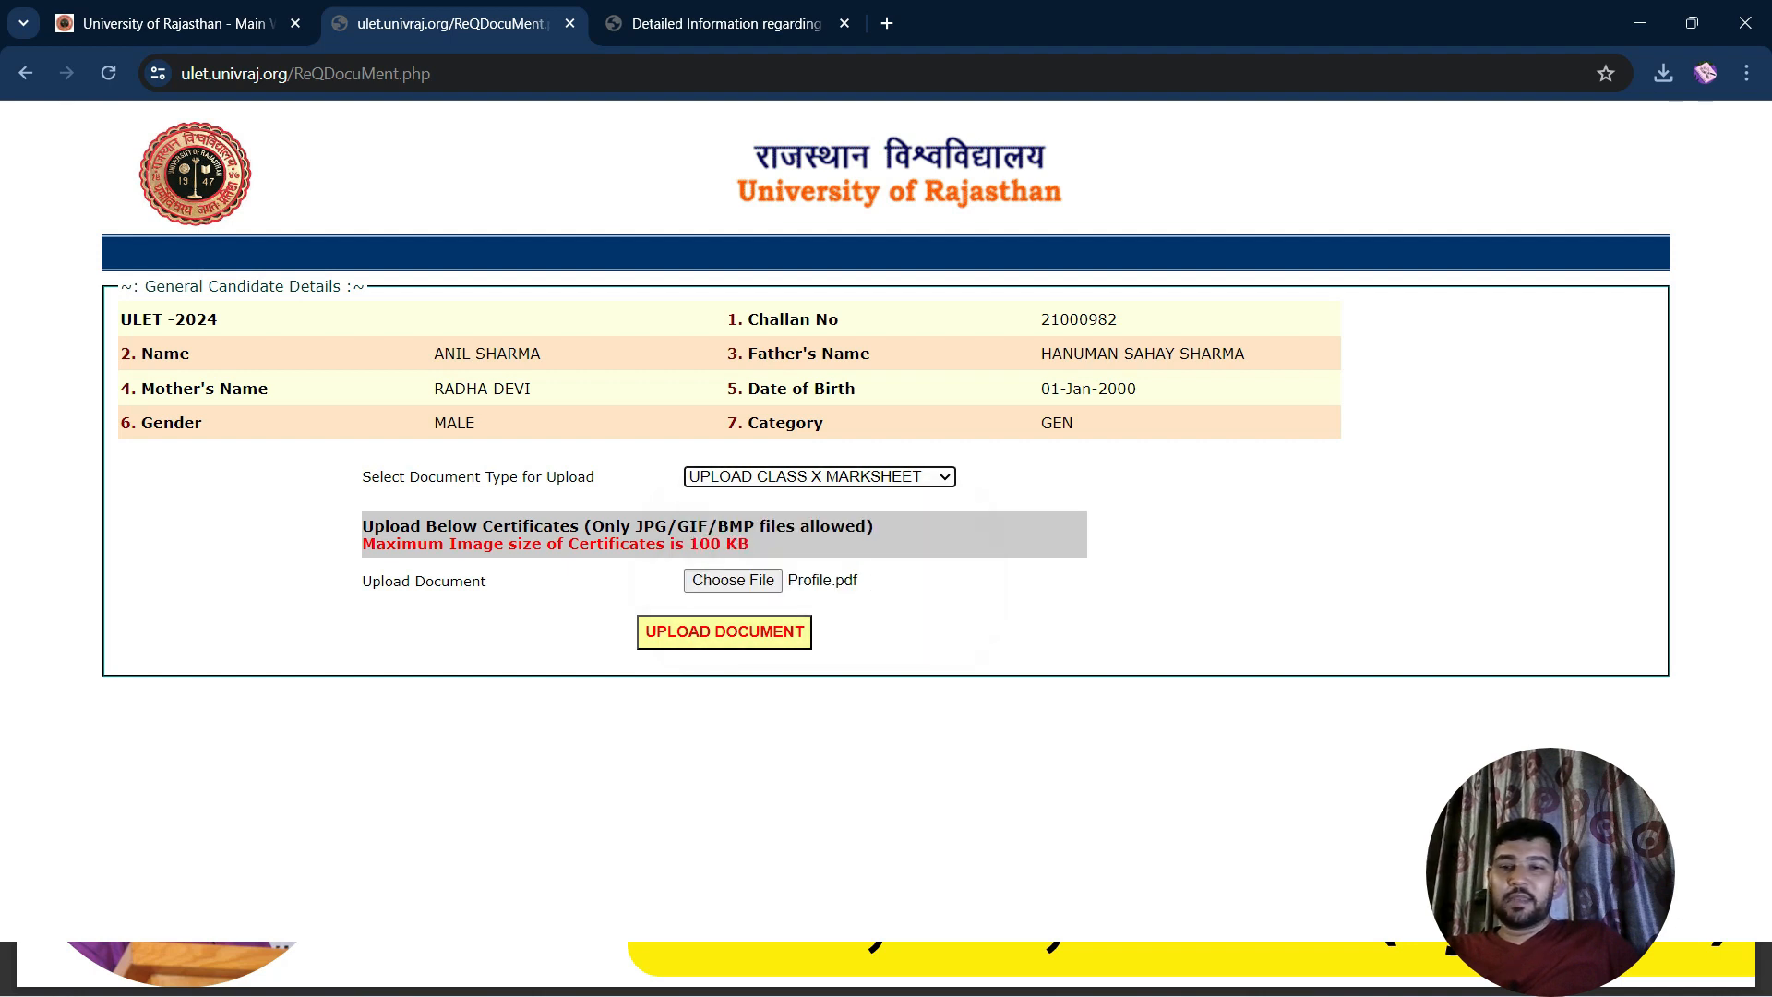